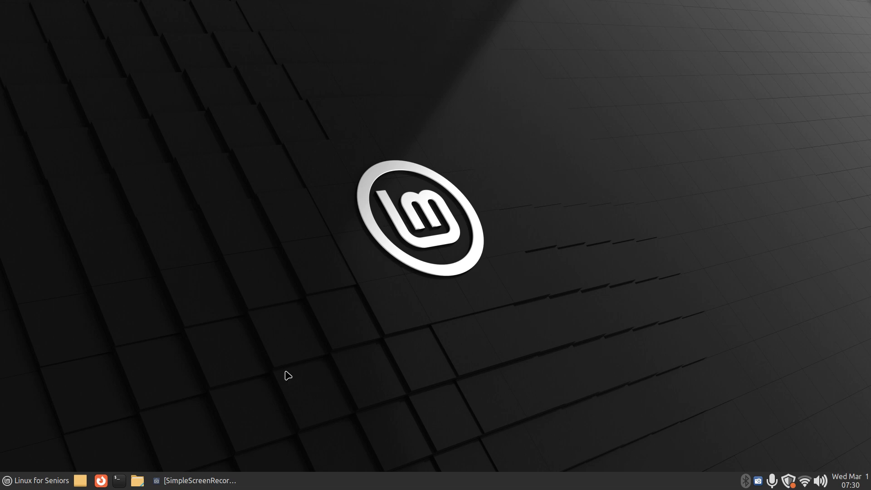
- Open a terminal, run neofetch, and highlight the operating system and desktop environment entries in its output
click(118, 482)
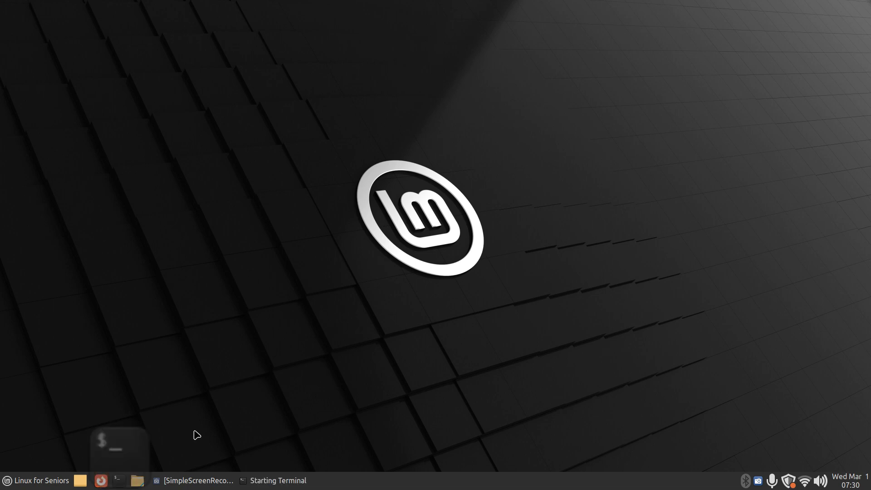
mouse_move(497, 141)
mouse_down()
mouse_move(513, 175)
mouse_move(491, 148)
mouse_up()
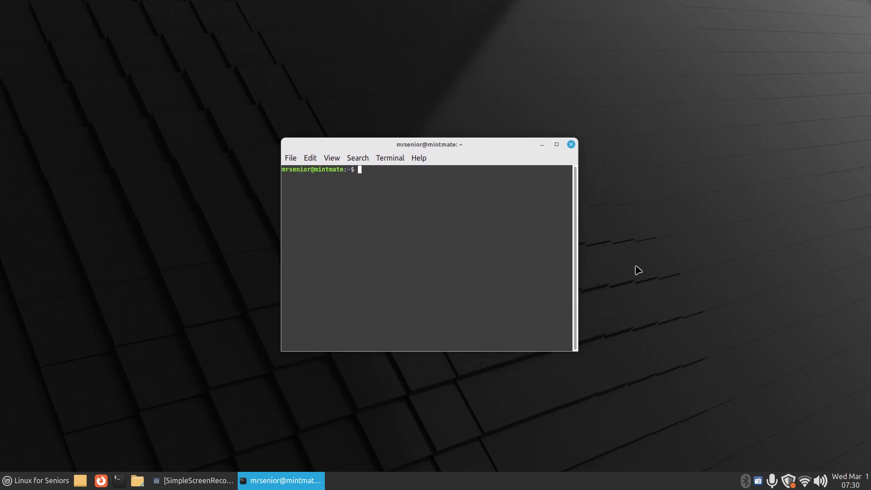
text(neofetch)
key(Return)
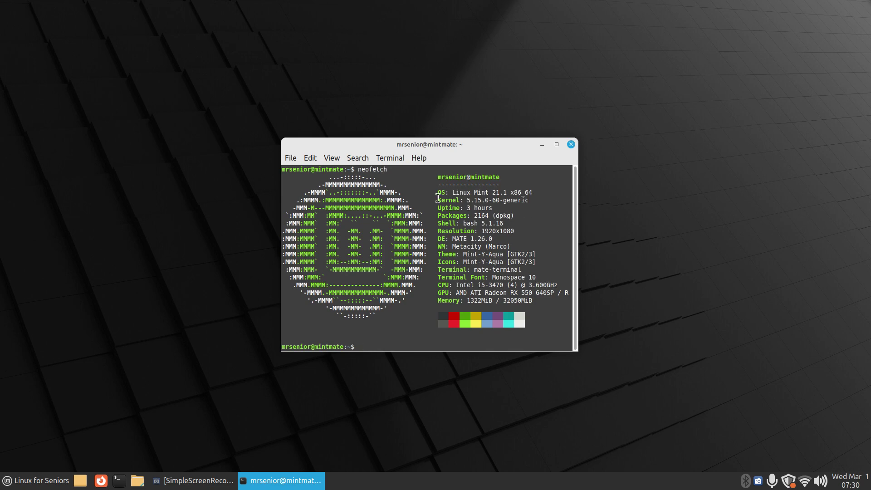
drag(452, 193, 529, 191)
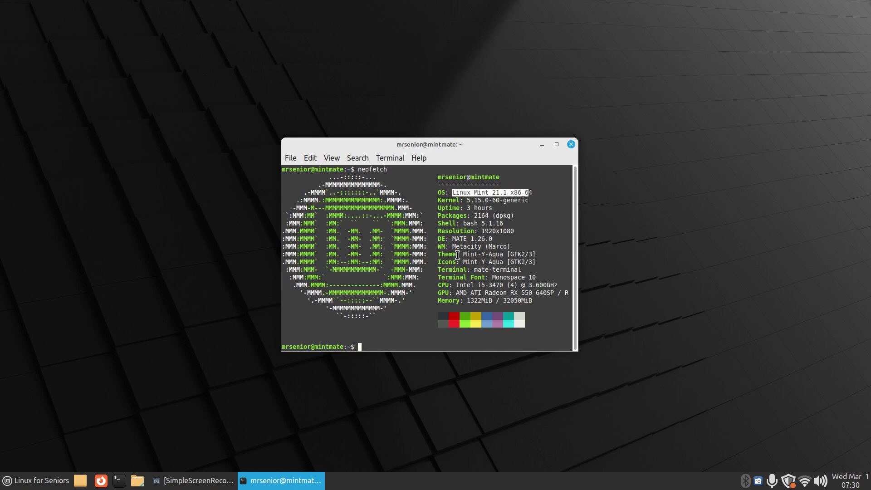
drag(455, 239, 504, 235)
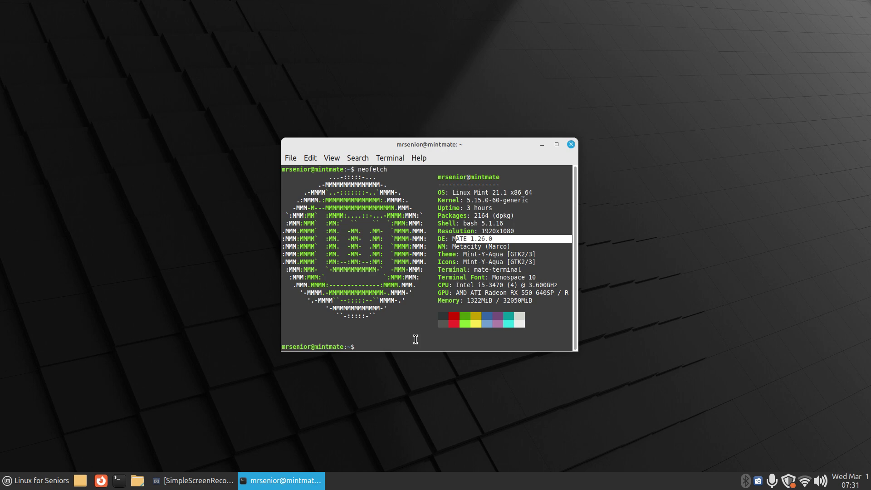
- Print the current month's calendar and the January 1967 calendar with cal in the terminal, and close the terminal
text(cal)
key(Return)
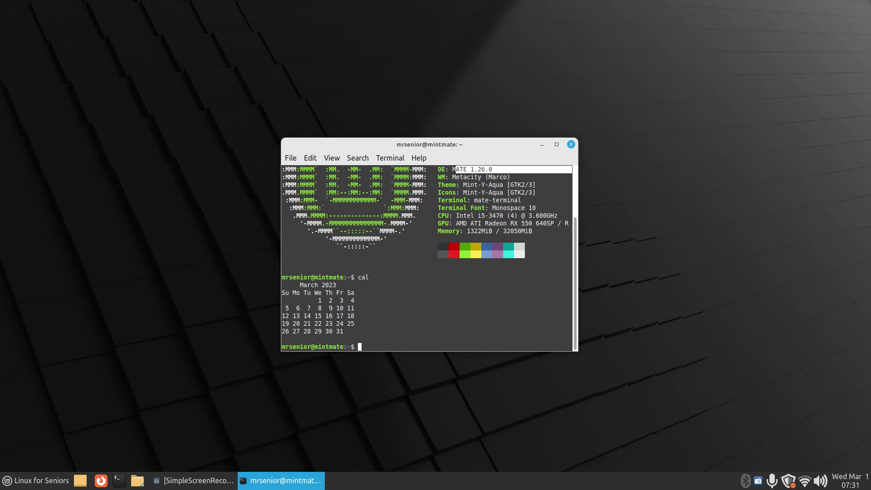
text(cal 1)
key(BackSpace)
text(jan 1967)
key(Return)
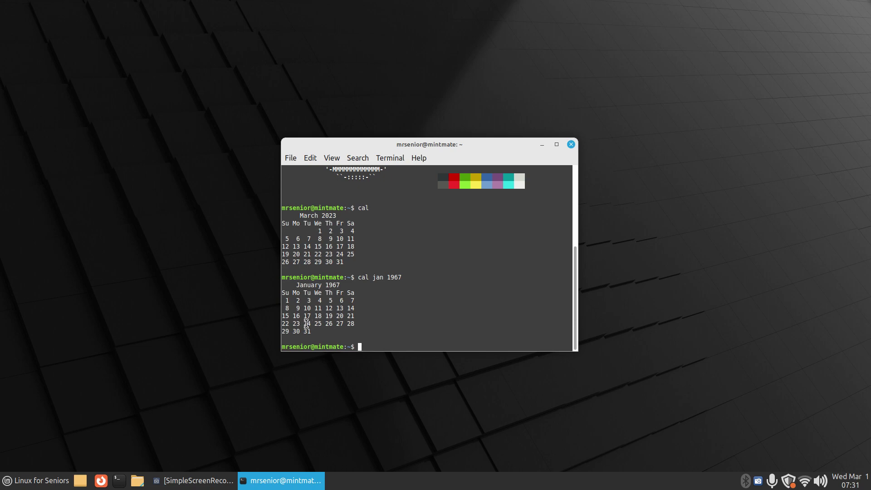
drag(303, 324, 315, 324)
click(571, 144)
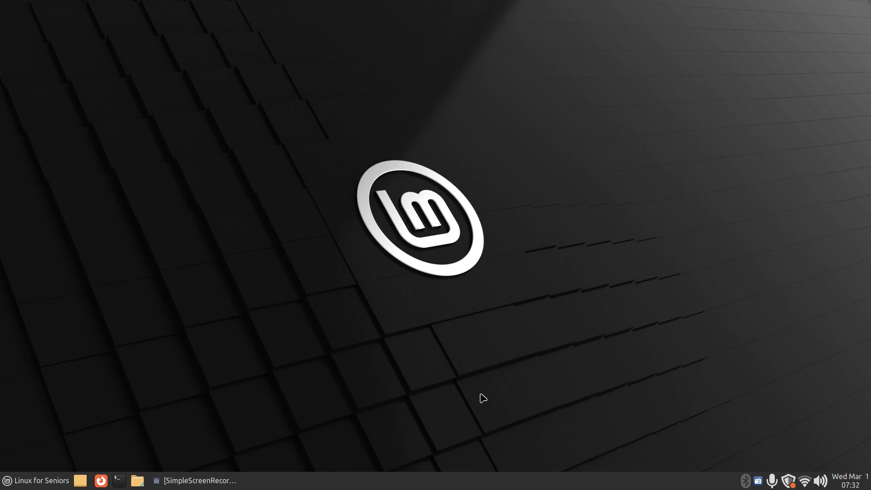
- Look at the panel clock's month calendar, review the options in Clock Preferences, and close the dialog without changes
click(852, 484)
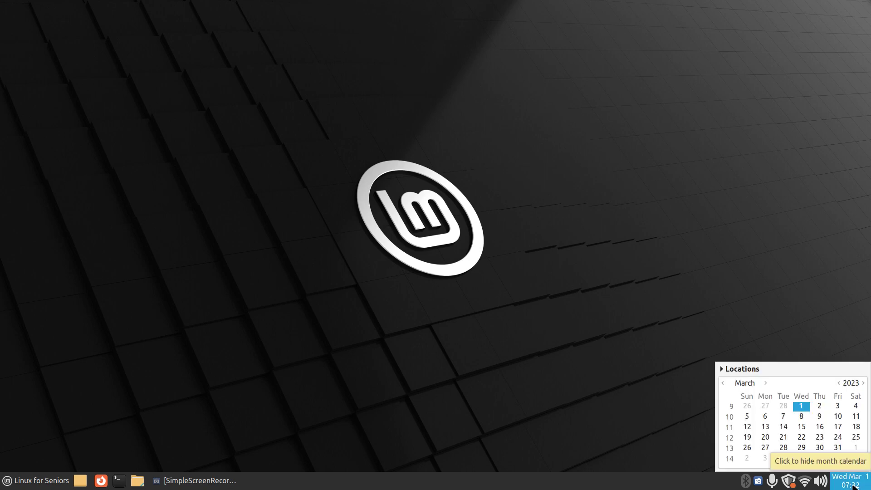
click(852, 485)
right_click(852, 484)
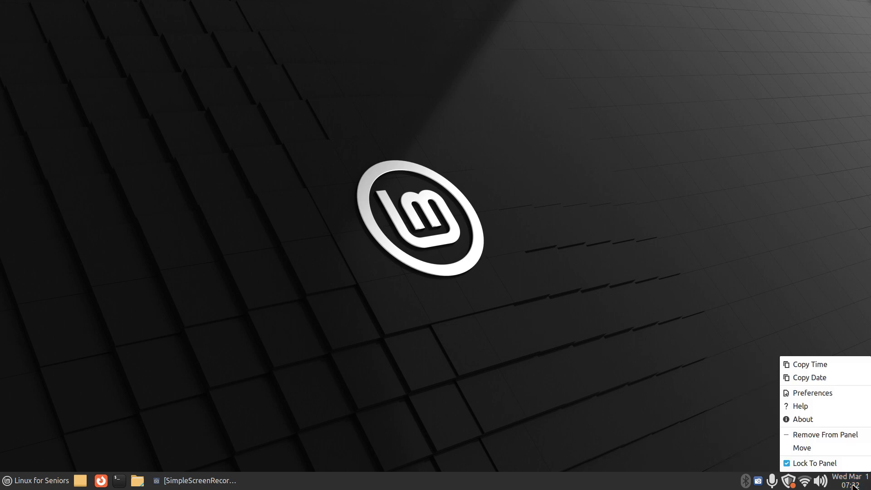
click(834, 392)
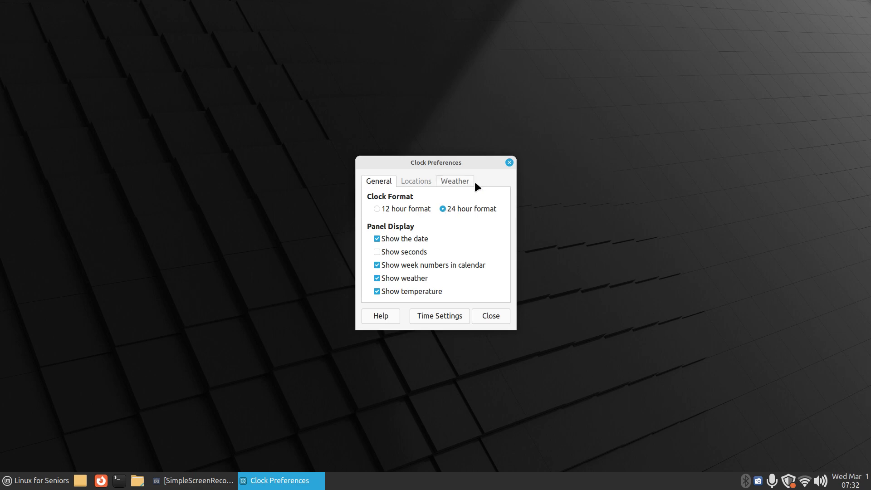
click(509, 162)
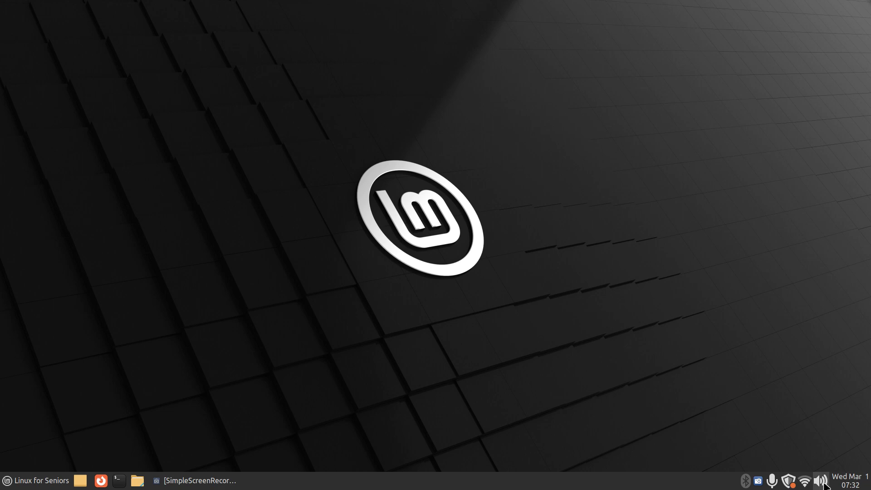
- Check the volume applet's output details and available options, and dismiss them without choosing any
mouse_move(824, 486)
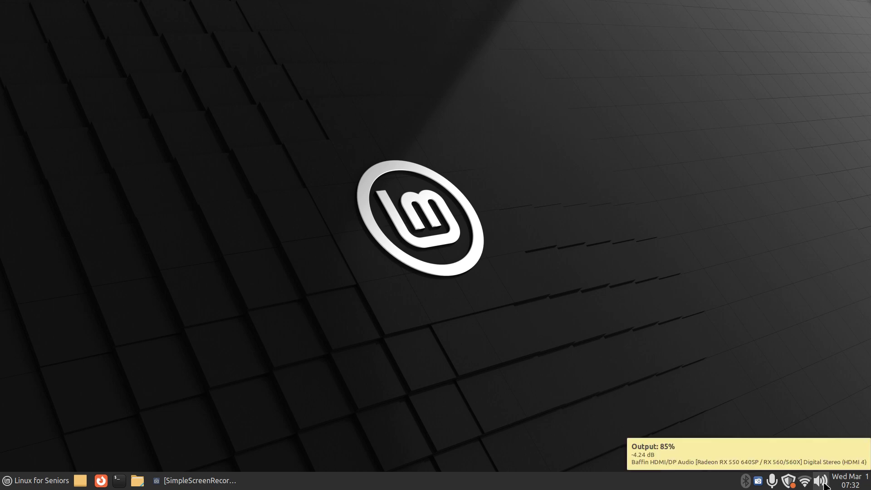
right_click(823, 481)
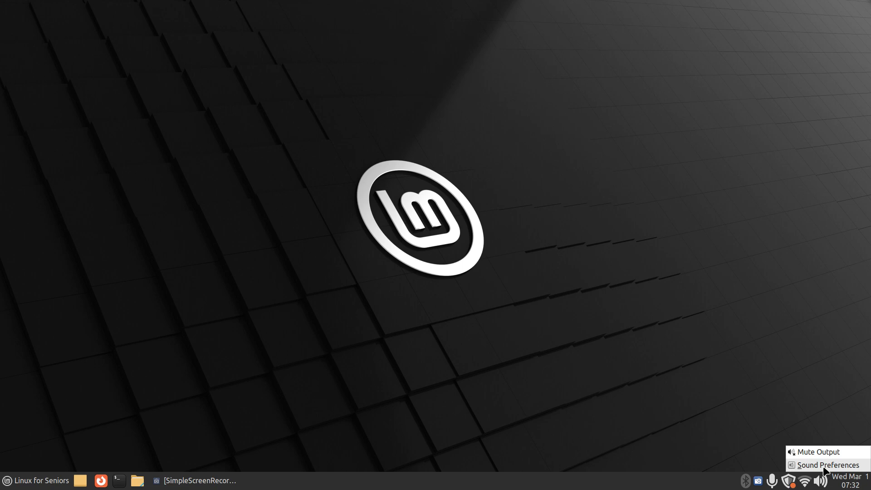
click(805, 386)
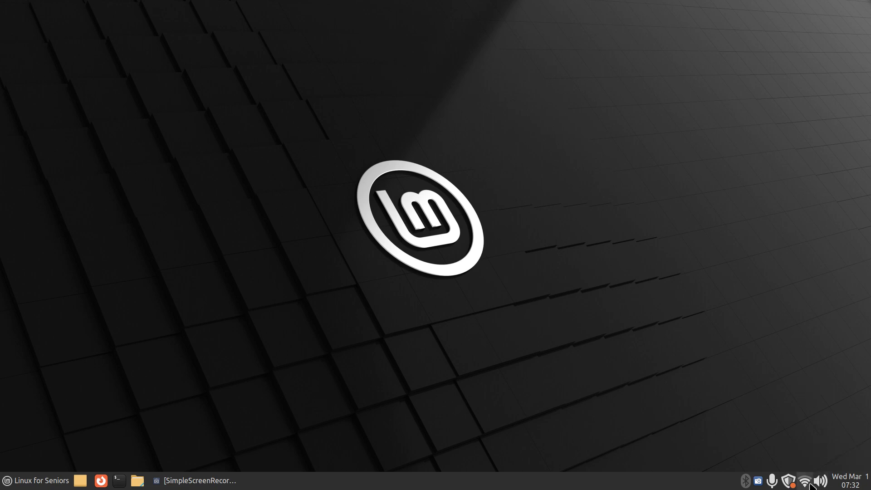
- Review the available updates in Update Manager and close it without installing anything
mouse_move(806, 487)
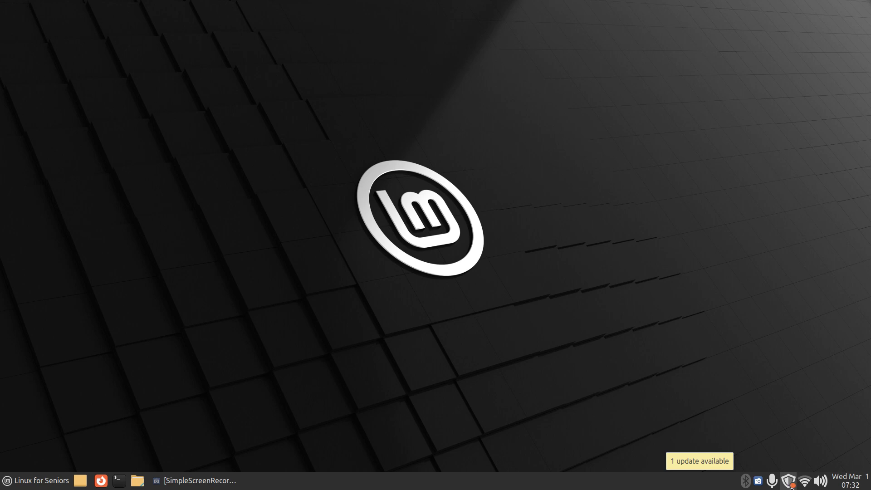
click(789, 481)
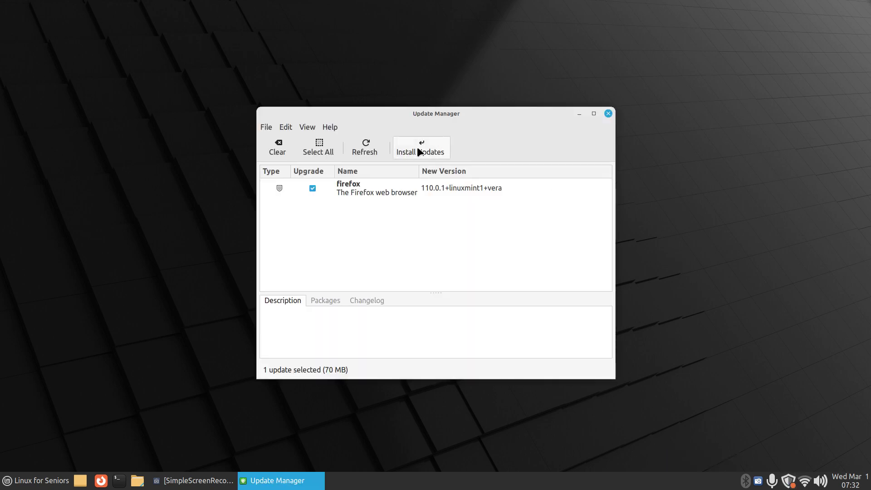
click(608, 113)
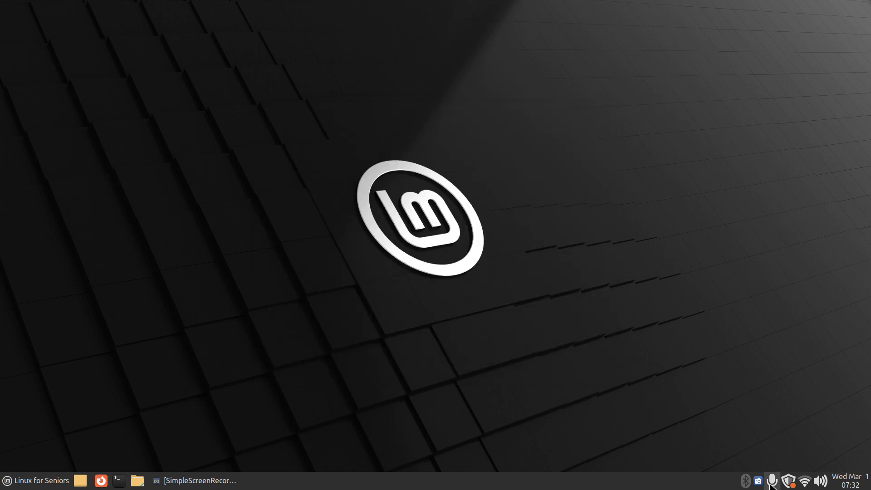
- Open the home folder in the file manager and check the program's name and version information
click(136, 482)
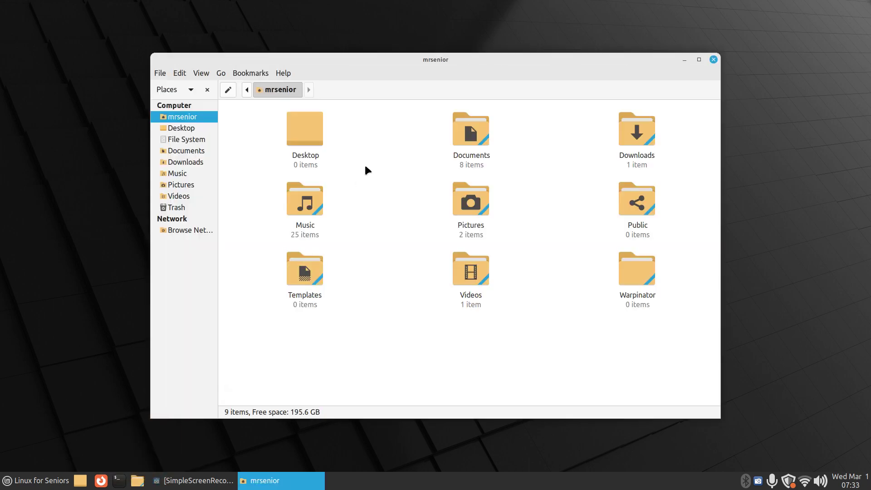
click(282, 74)
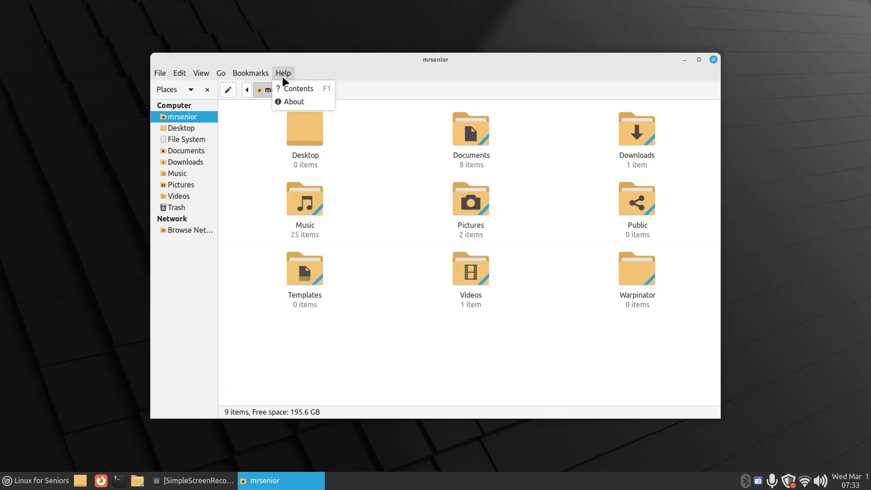
click(293, 104)
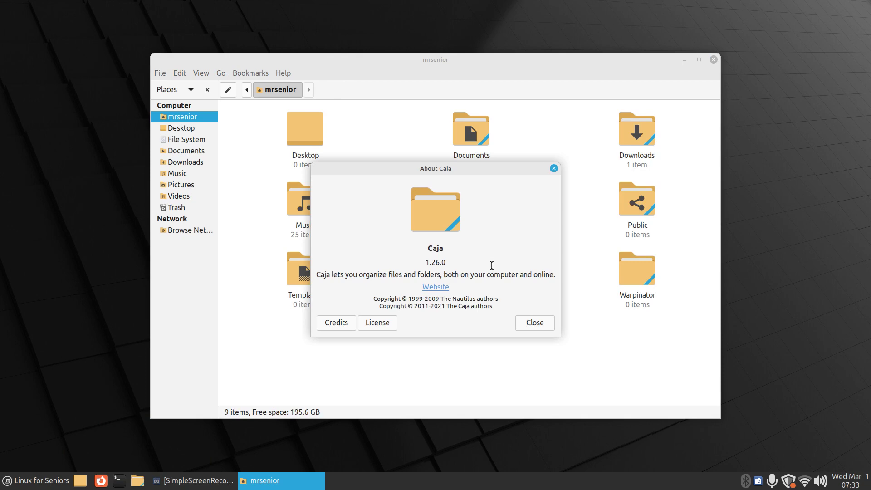
click(536, 322)
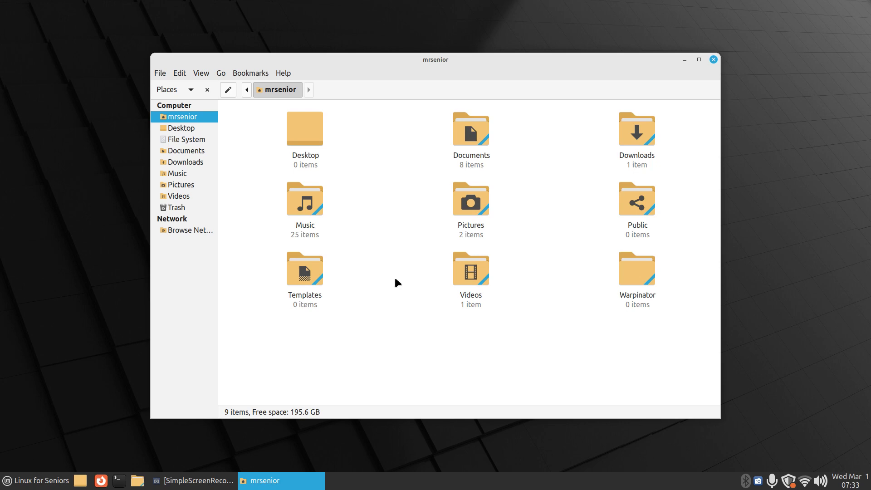
- Move and maximize the file manager window, and look over its available view options without changing any
drag(375, 59, 301, 25)
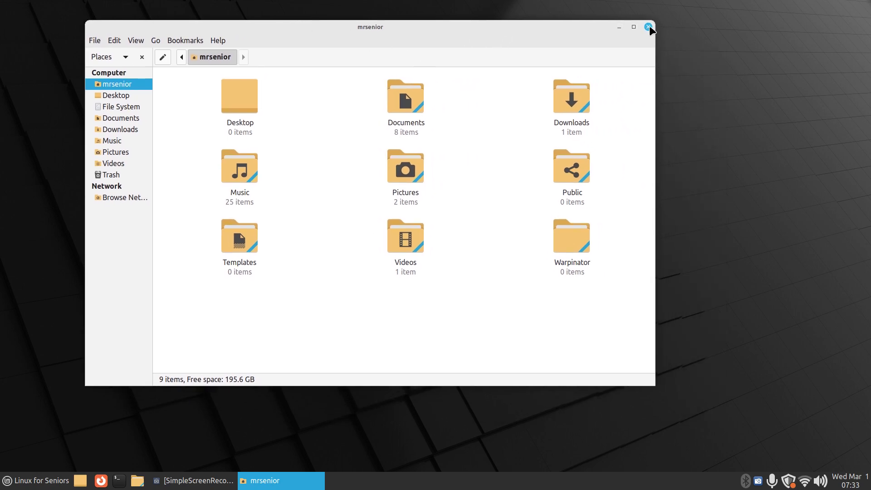
click(634, 27)
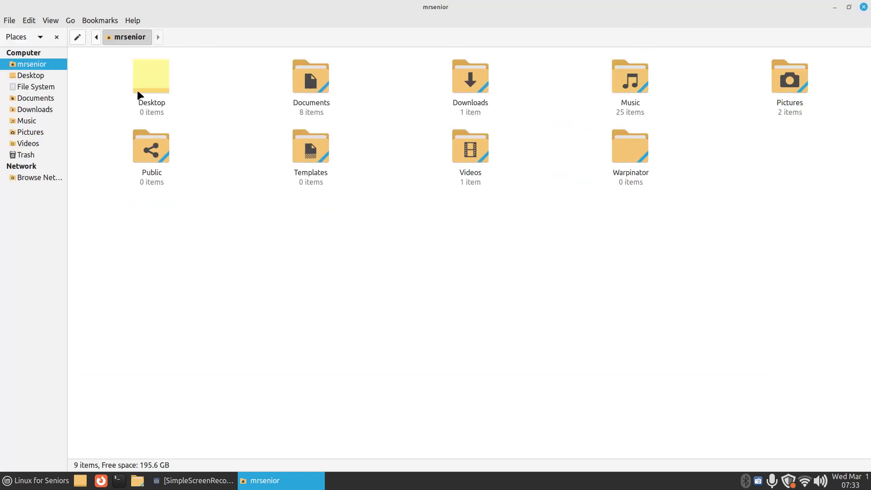
click(44, 20)
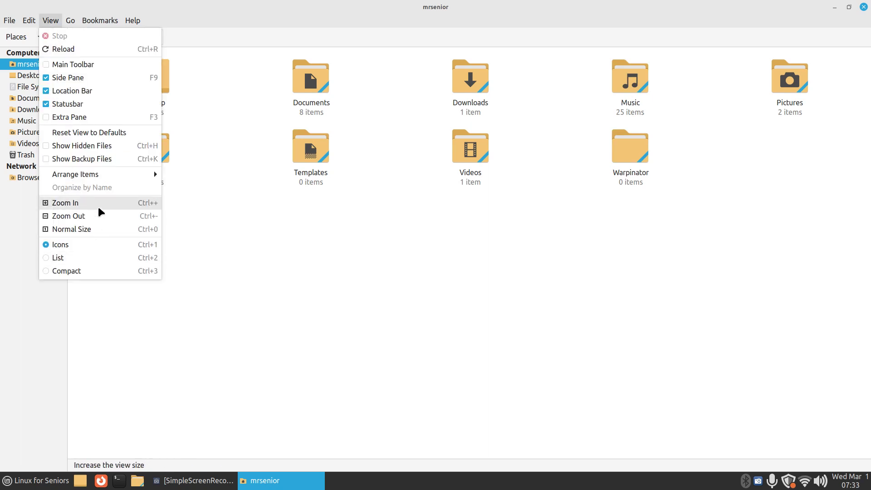
click(457, 279)
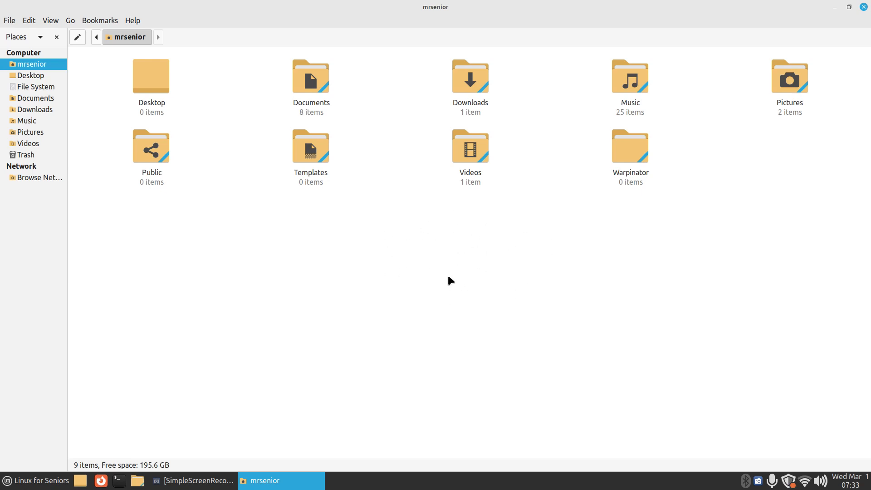
- Try smaller and larger icon sizes for the folders in the home folder, and return to the normal size
scroll(445, 286, up, 3)
scroll(446, 287, down, 5)
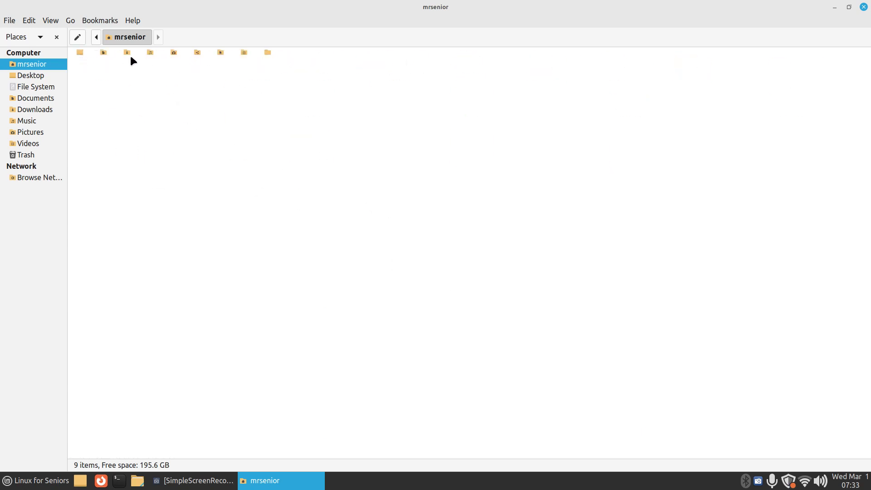
scroll(444, 211, up, 4)
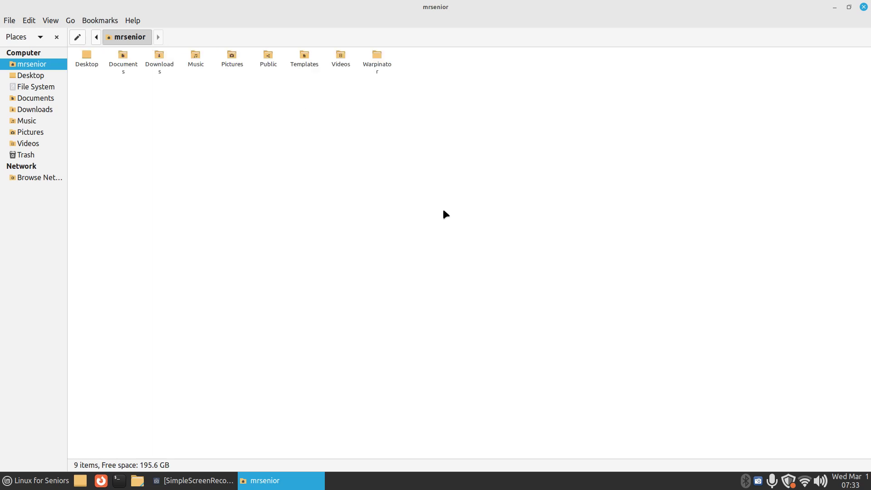
scroll(444, 211, up, 3)
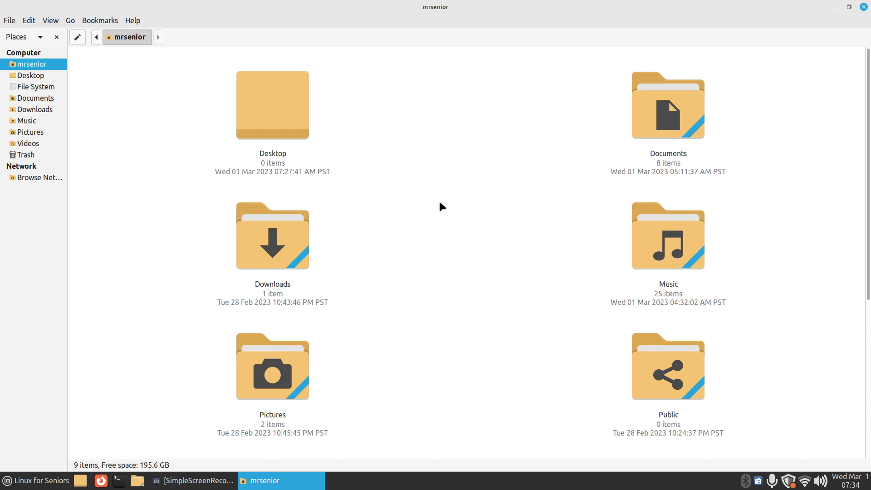
scroll(439, 202, down, 3)
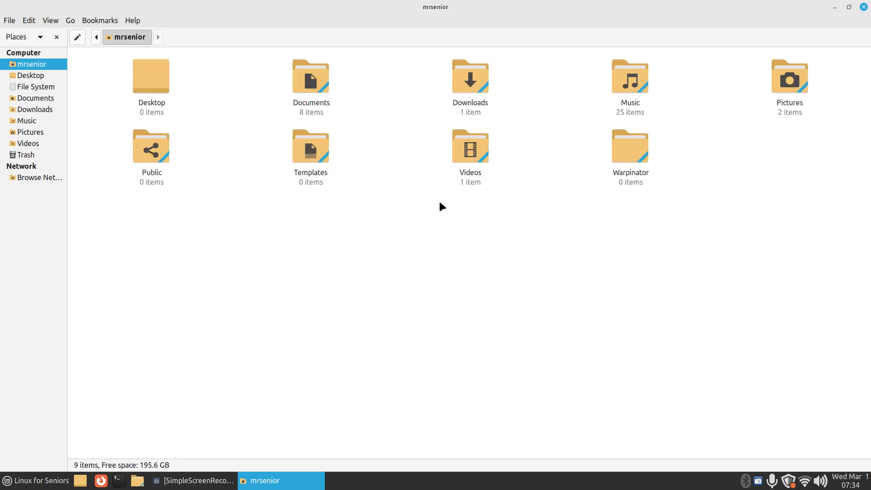
- Restore the file manager window from maximized, reposition it, and browse the images in the WallPaper folder inside Pictures
click(849, 6)
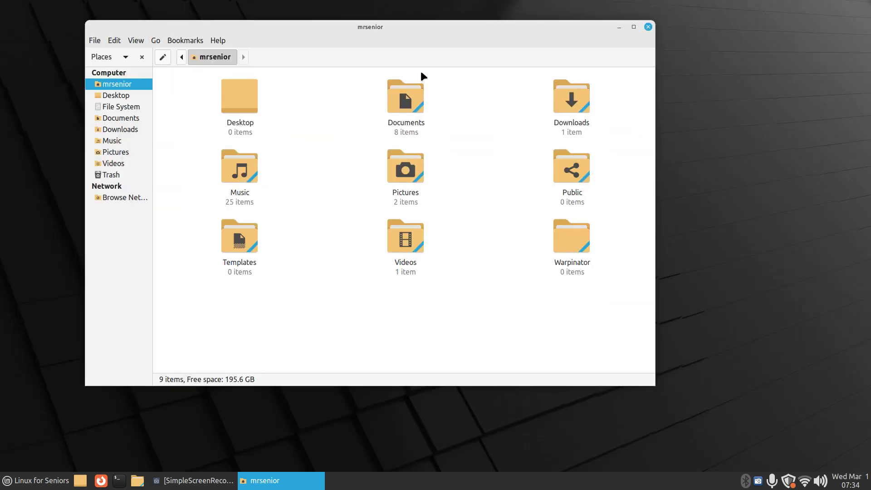
drag(376, 28, 454, 26)
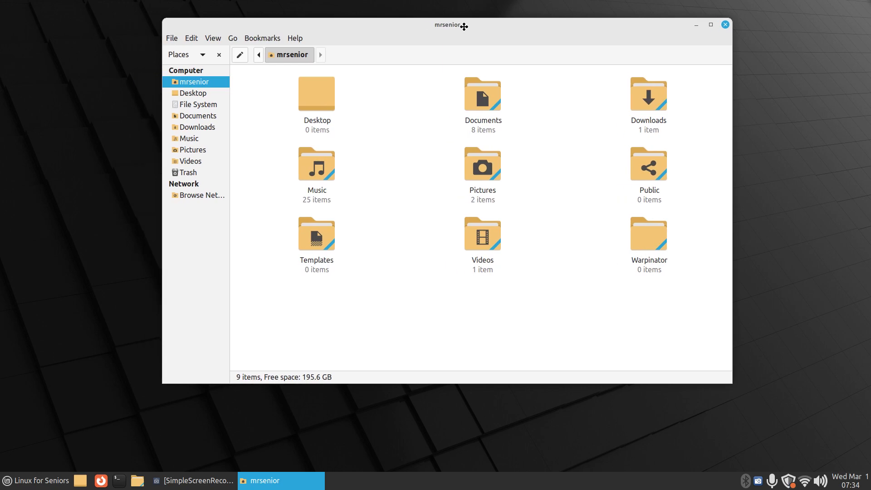
click(196, 150)
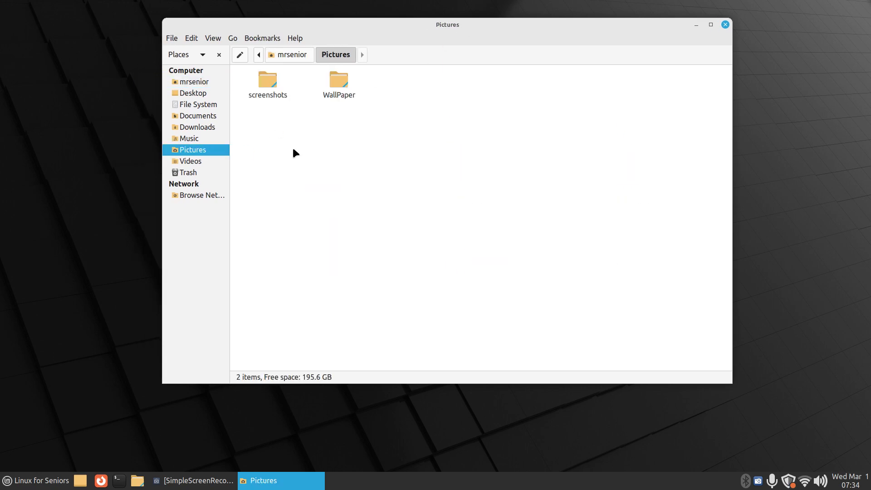
double_click(336, 79)
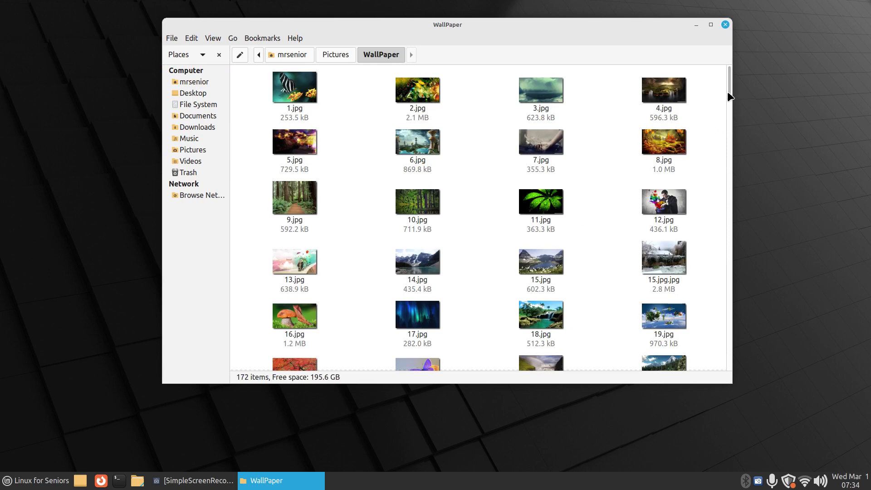
scroll(606, 175, down, 4)
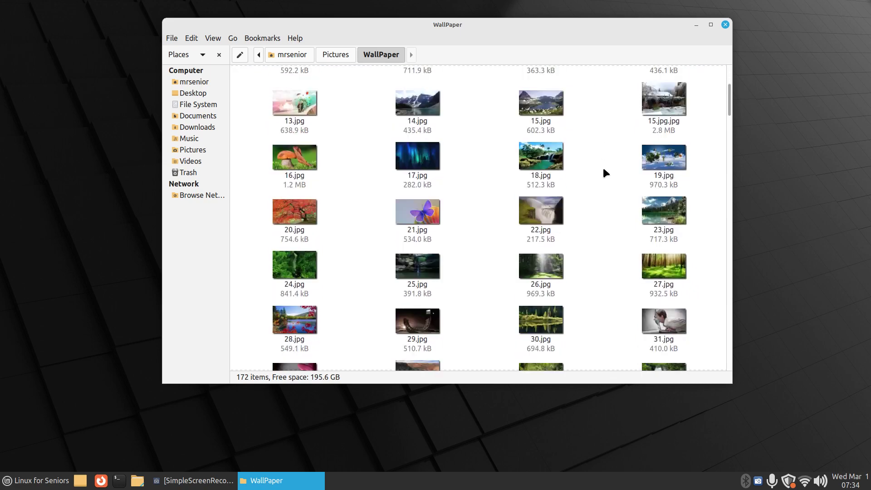
- Try larger and smaller thumbnail sizes for the images in the WallPaper folder, and settle on one level above the normal size
scroll(601, 170, up, 4)
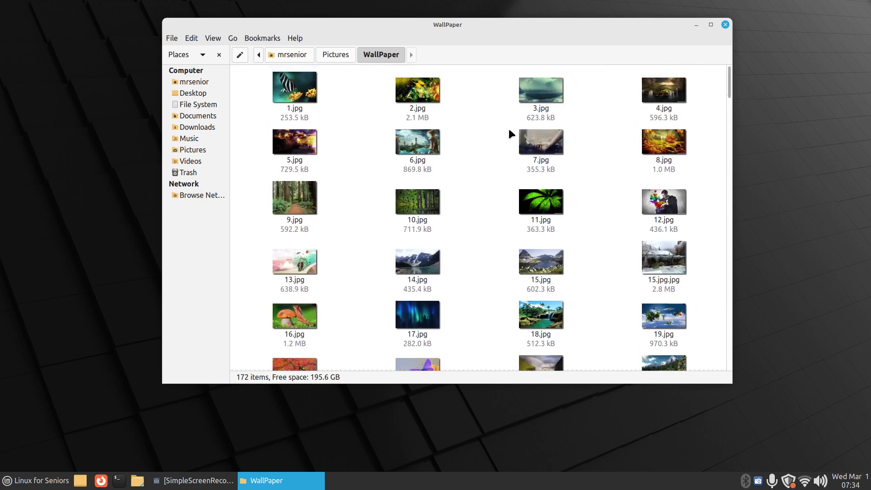
scroll(504, 138, down, 4)
scroll(501, 138, up, 4)
scroll(475, 201, up, 3)
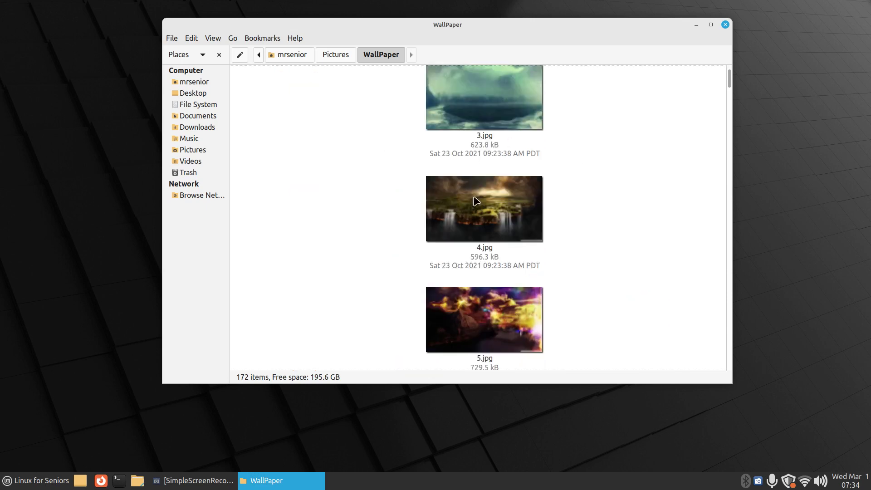
scroll(476, 200, down, 5)
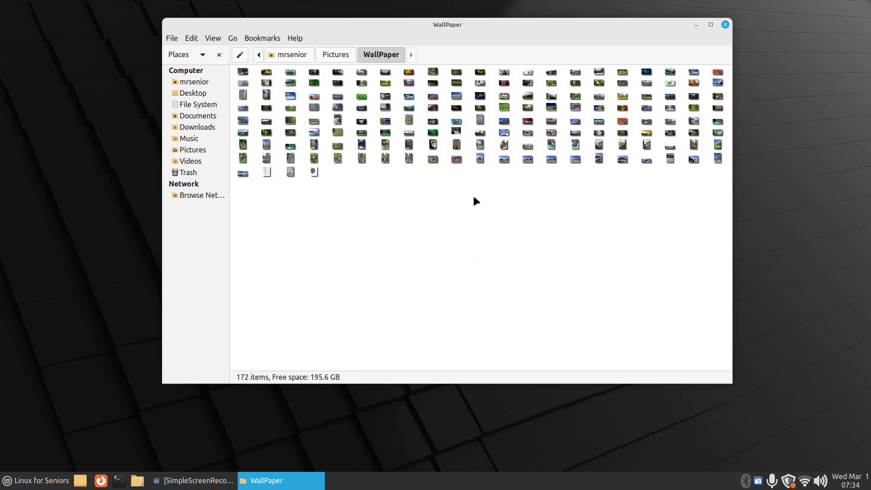
scroll(475, 201, up, 2)
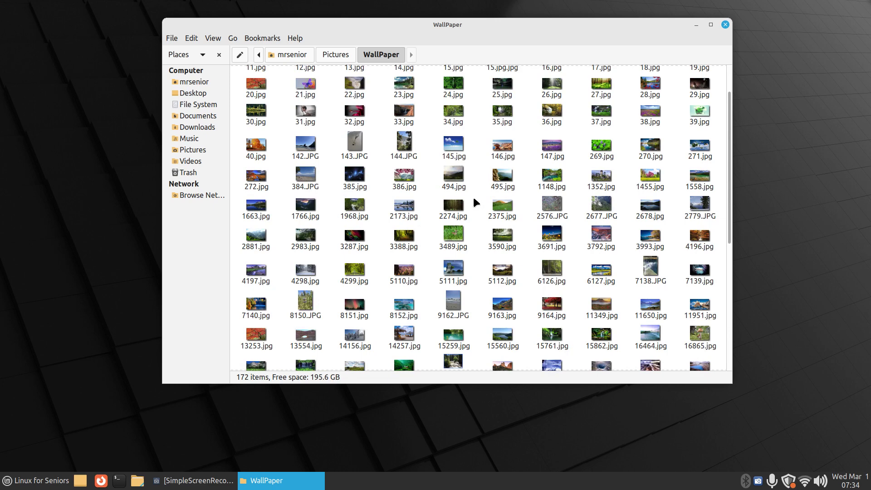
scroll(474, 199, up, 2)
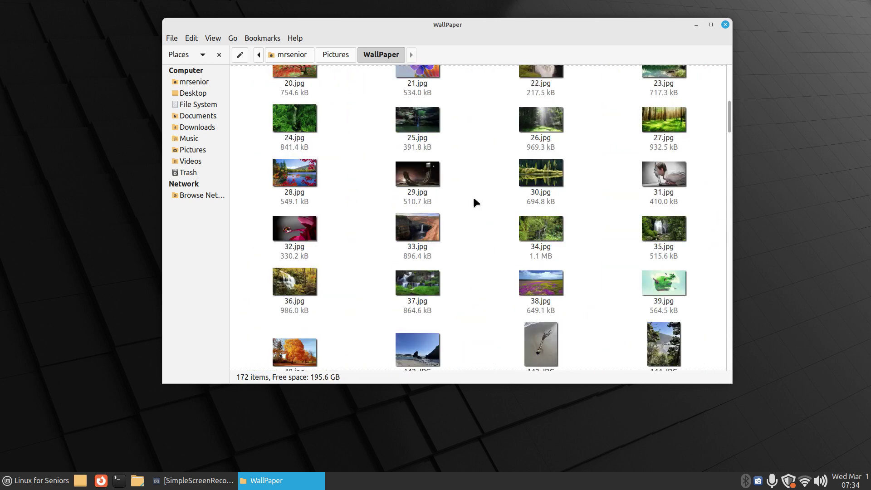
scroll(482, 214, up, 1)
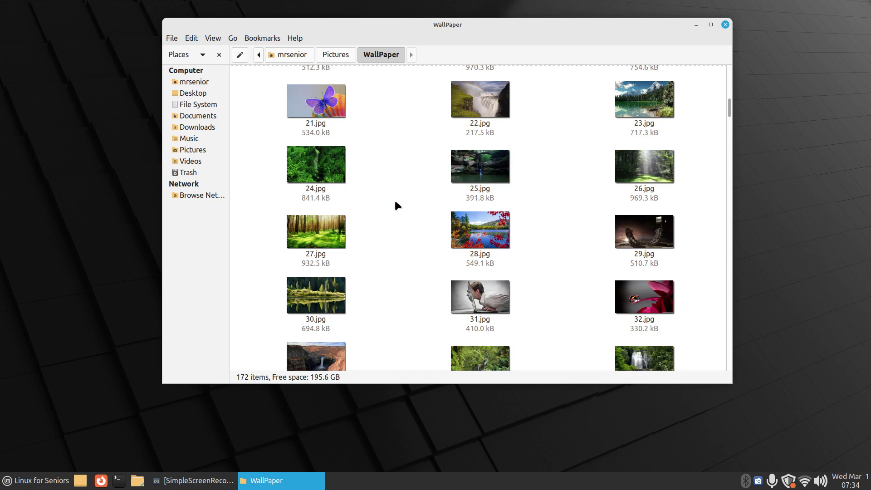
- Browse up and down through the enlarged image thumbnails in the WallPaper folder
scroll(549, 209, down, 5)
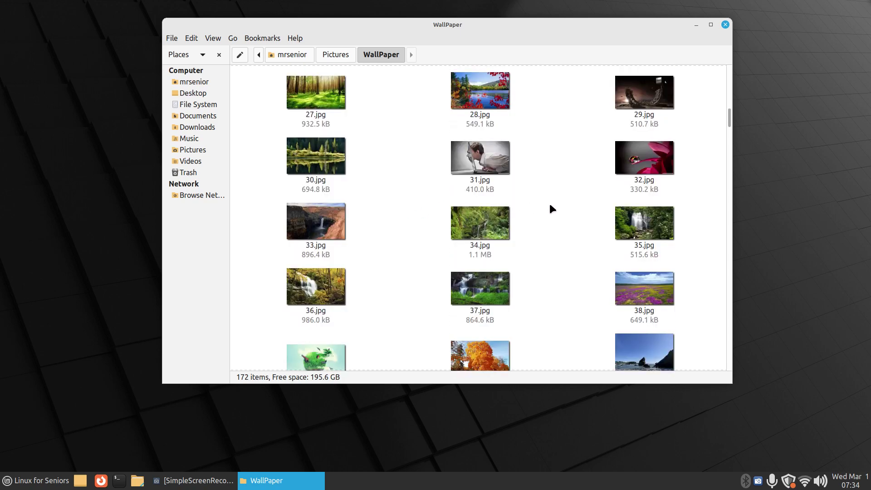
scroll(550, 206, down, 3)
scroll(550, 206, up, 4)
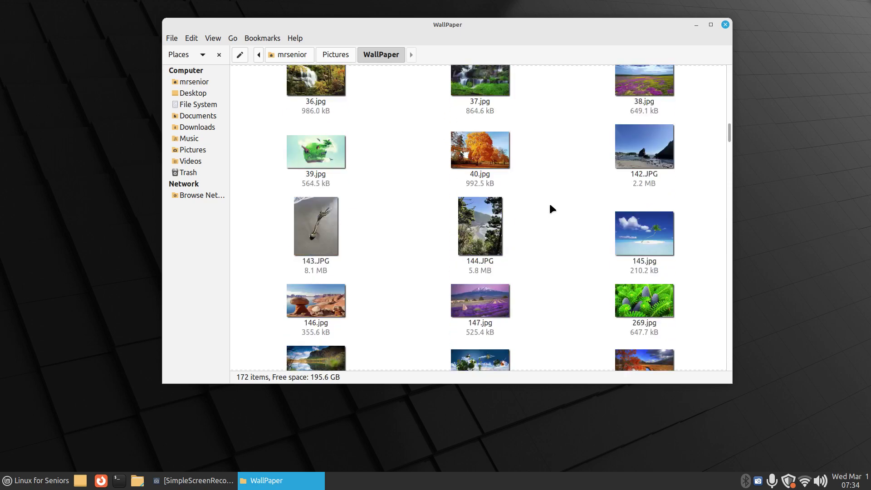
scroll(550, 206, down, 3)
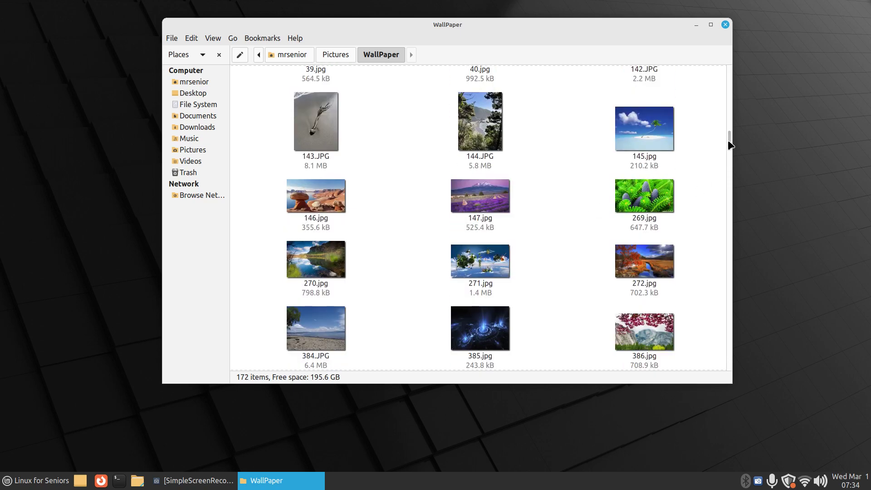
scroll(729, 146, down, 3)
scroll(729, 148, up, 2)
scroll(730, 151, down, 3)
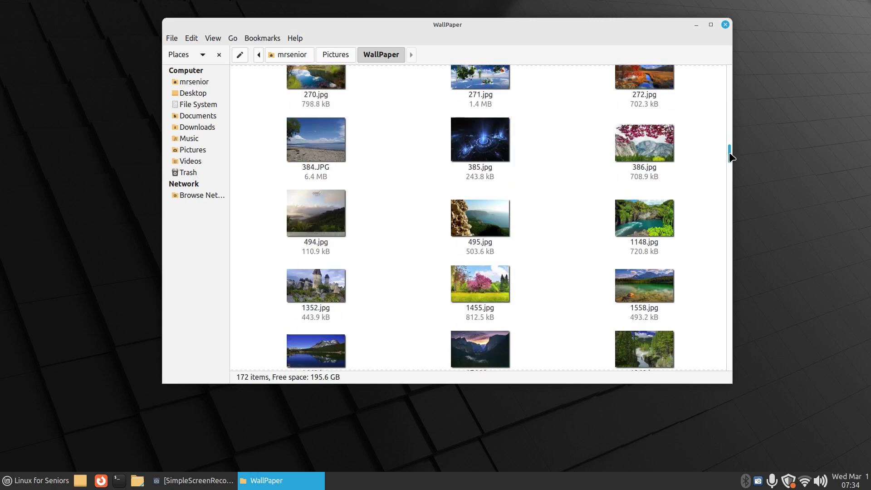
scroll(730, 150, up, 2)
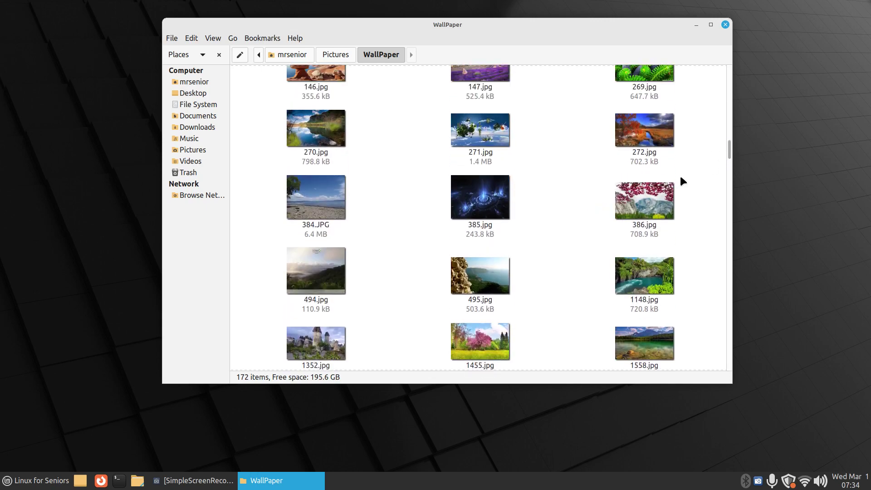
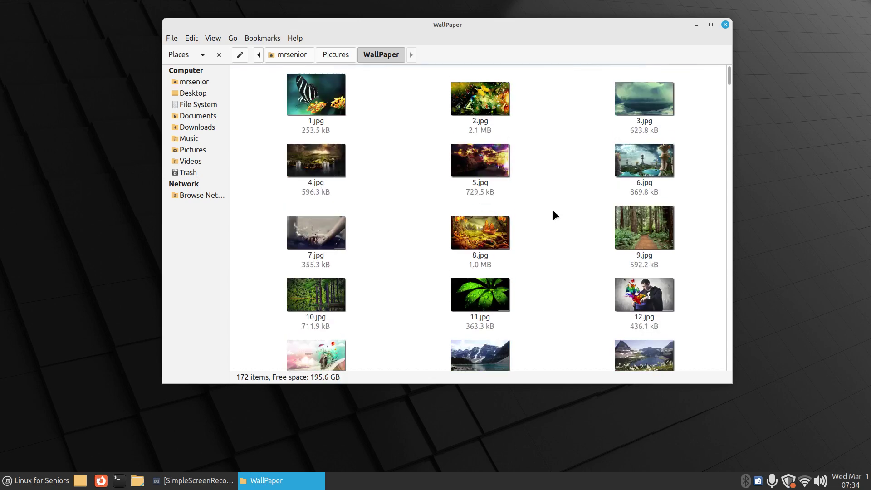
- View 6.jpg in the image viewer, close it, and look over the file's available actions without applying any
double_click(635, 162)
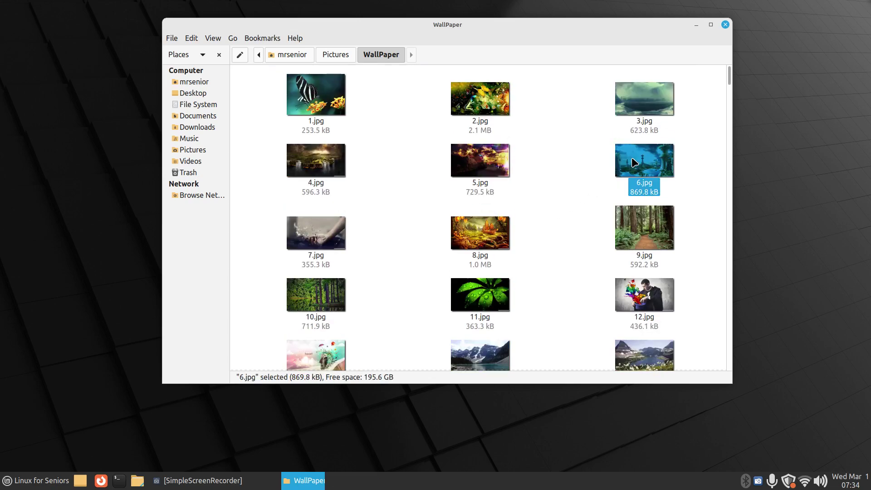
click(753, 35)
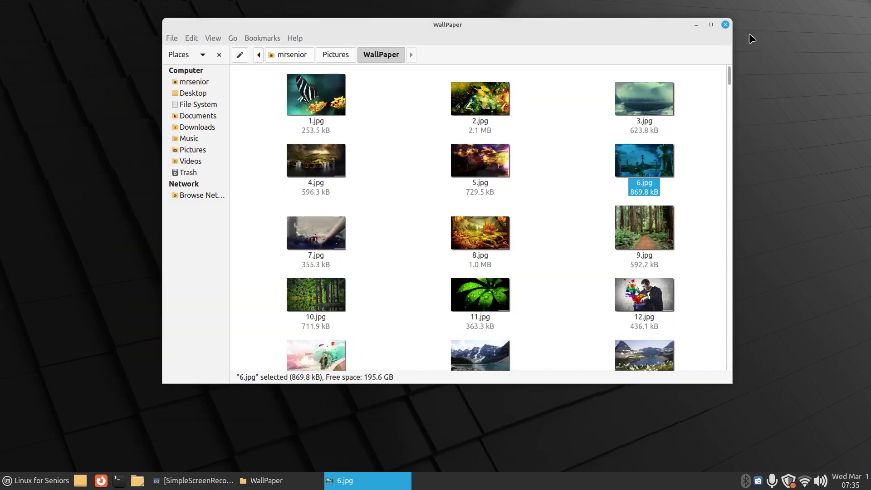
right_click(632, 159)
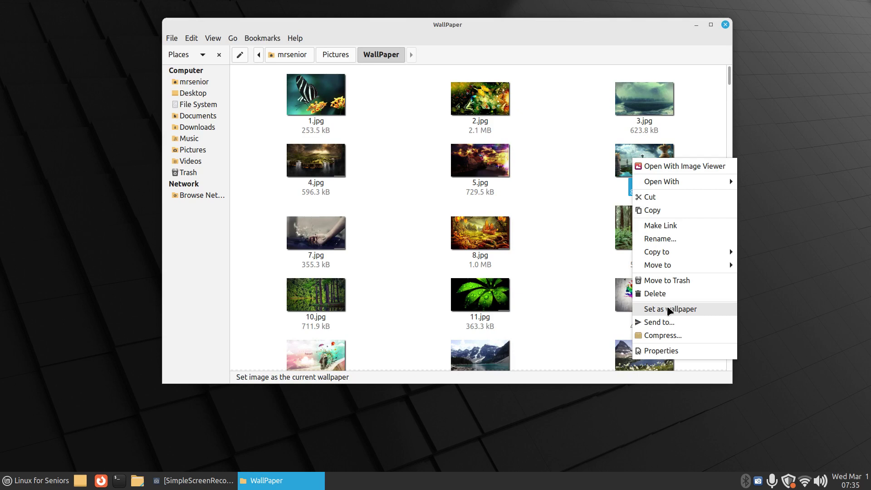
click(544, 190)
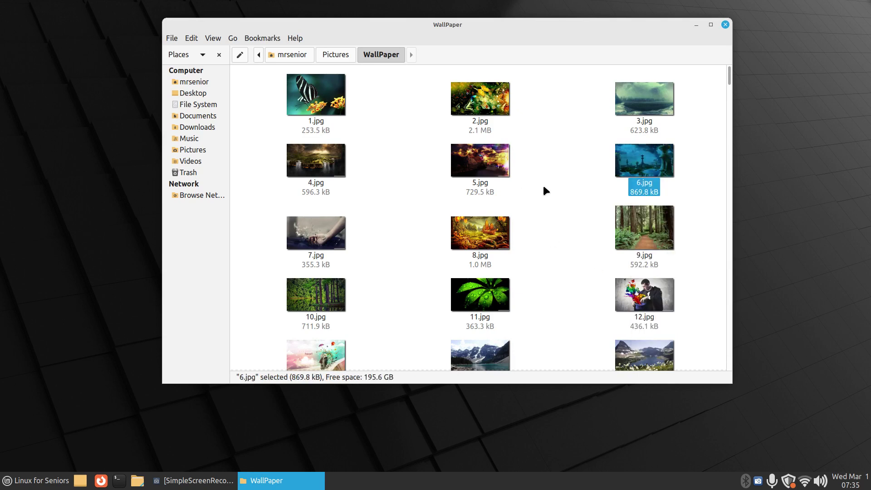
- Look further down the WallPaper folder for 495.jpg, view it in the image viewer, and close the viewer
scroll(546, 189, down, 5)
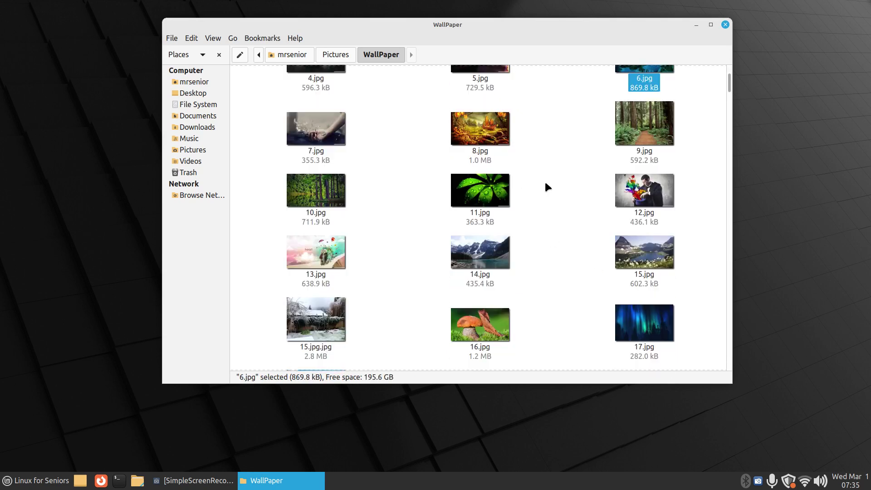
scroll(549, 188, down, 4)
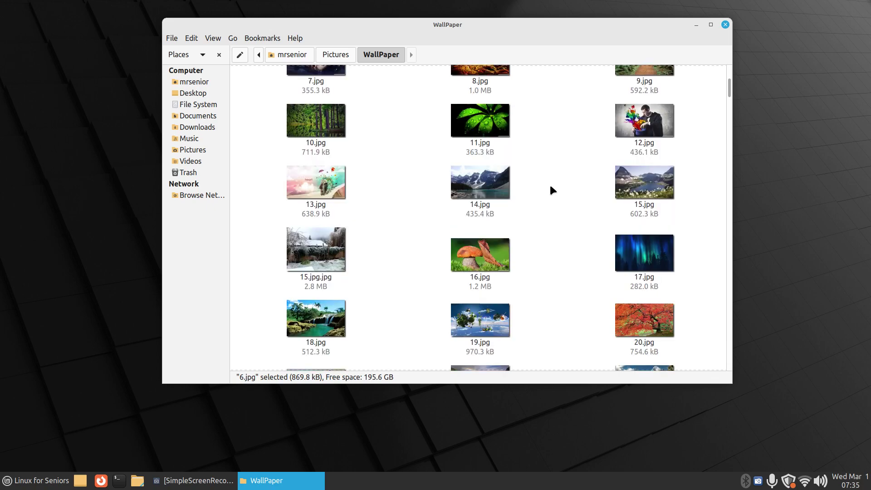
scroll(553, 189, down, 9)
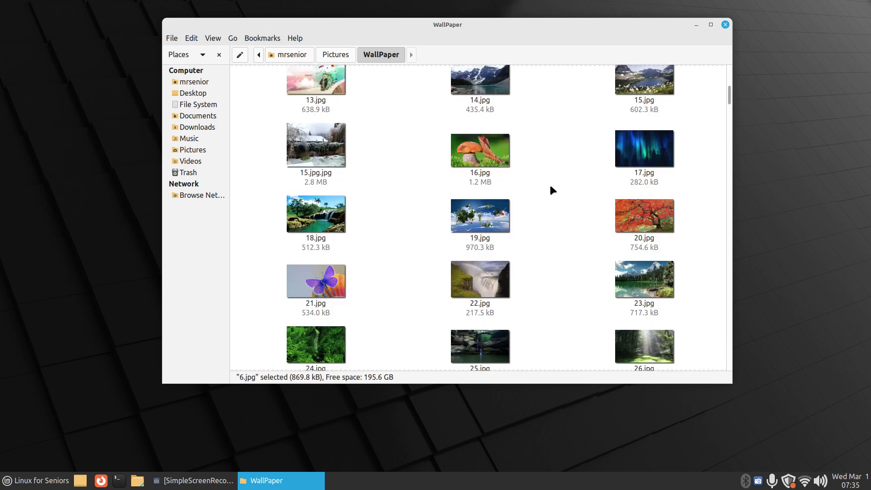
scroll(552, 190, down, 6)
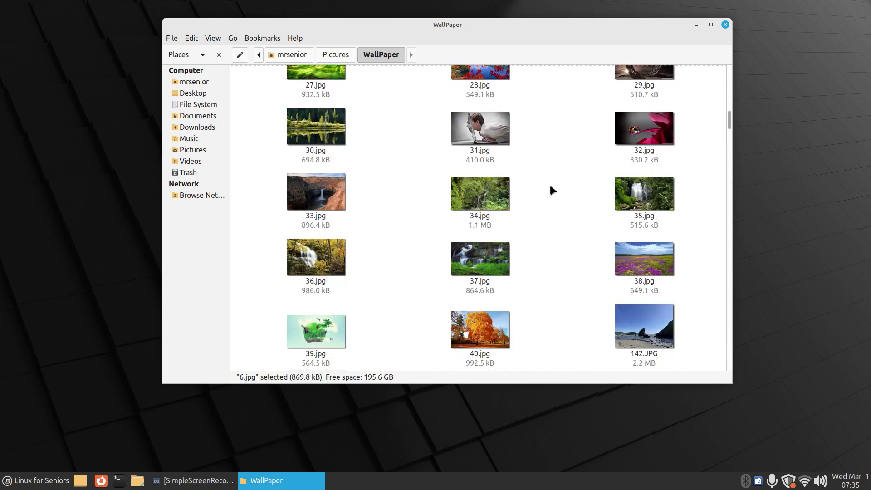
scroll(552, 189, down, 9)
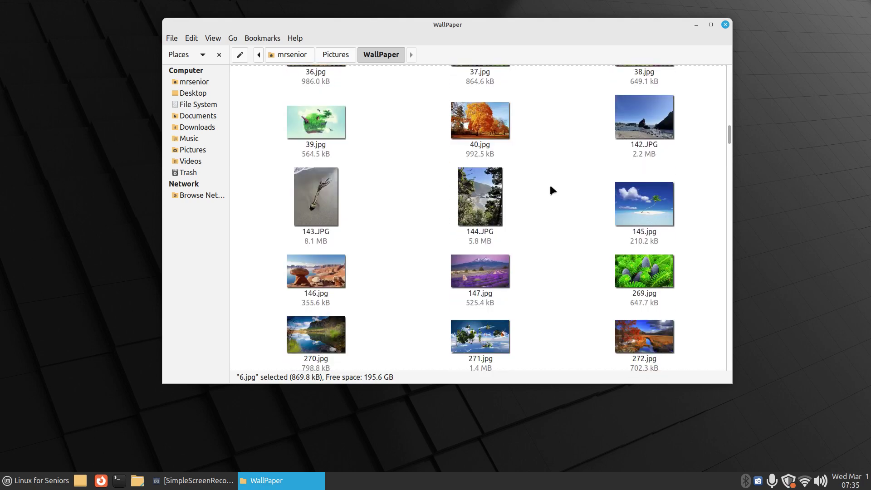
scroll(553, 190, down, 5)
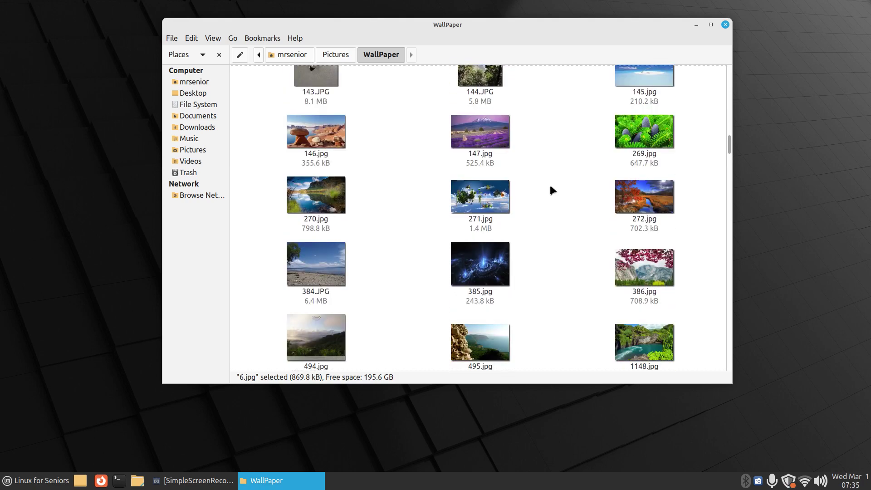
scroll(552, 190, down, 2)
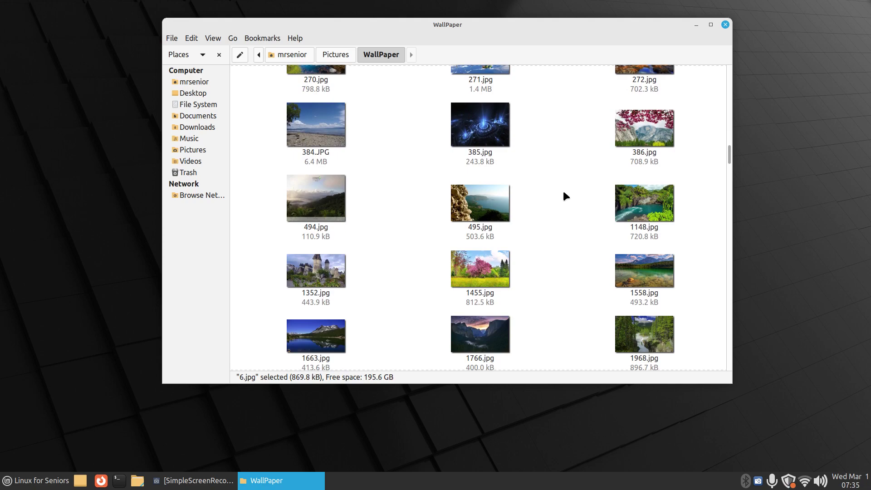
scroll(565, 193, down, 2)
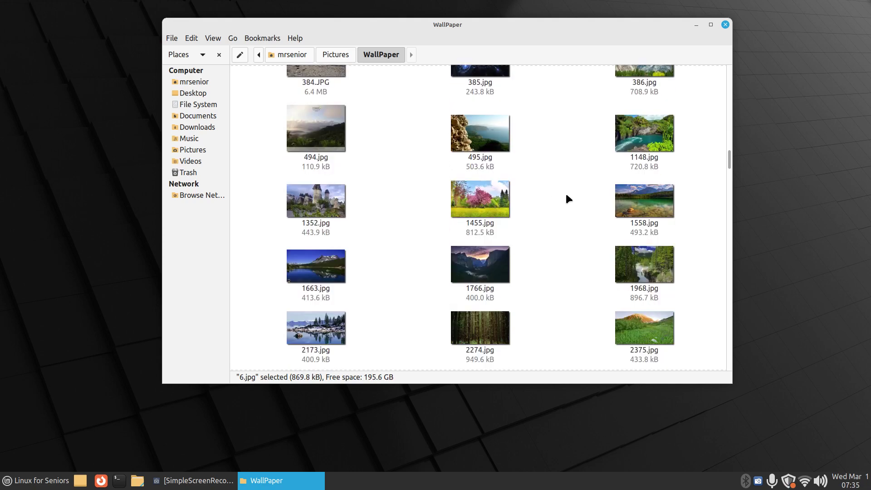
double_click(472, 137)
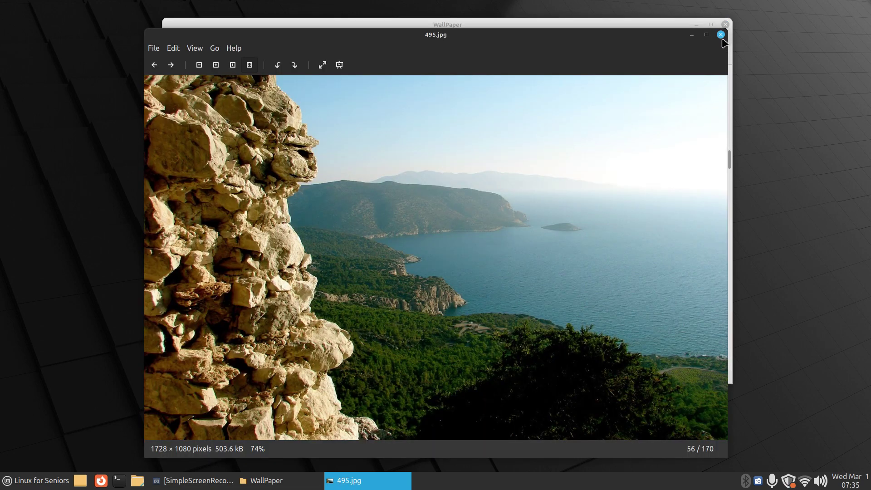
click(721, 35)
- Check the image details in the properties of 495.jpg, and close the properties
right_click(477, 126)
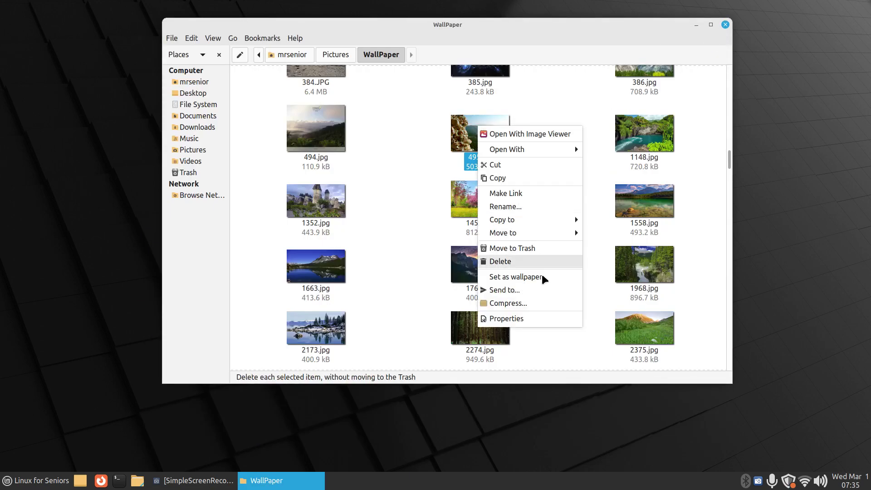
click(529, 317)
click(485, 155)
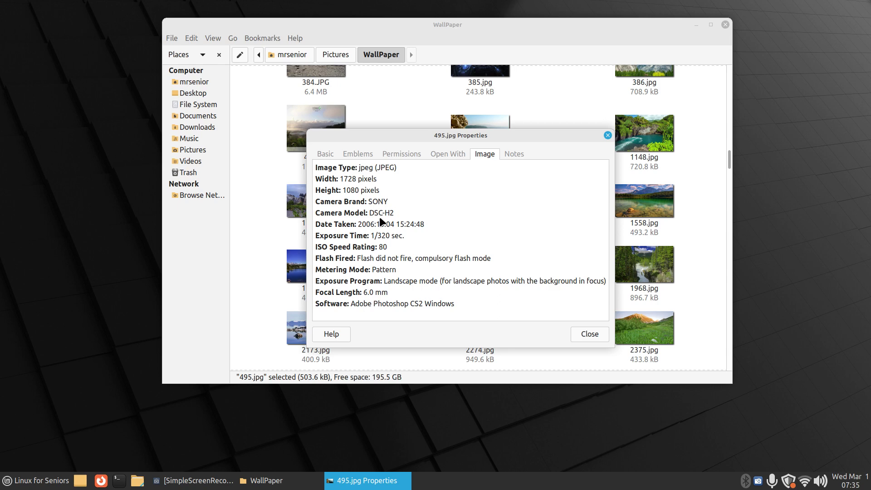
click(589, 334)
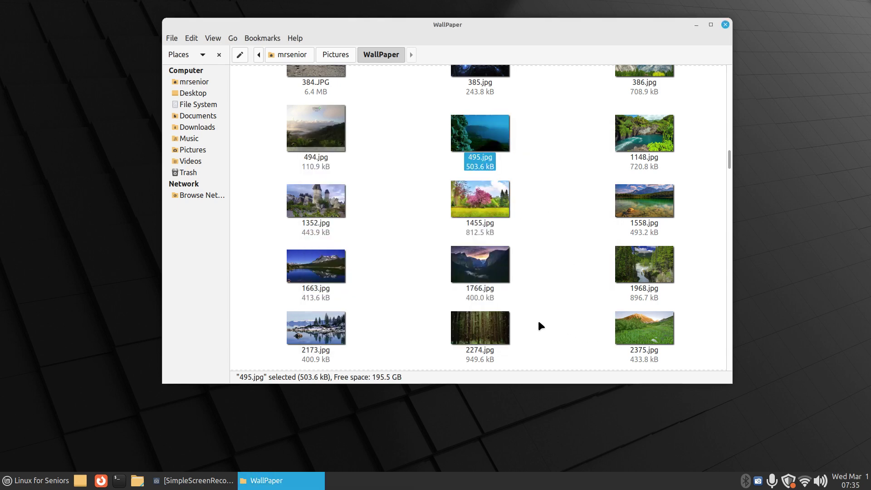
- Find 2779.JPG further down the WallPaper folder, view it in the image viewer, and close the viewer
scroll(449, 245, down, 3)
scroll(448, 245, down, 1)
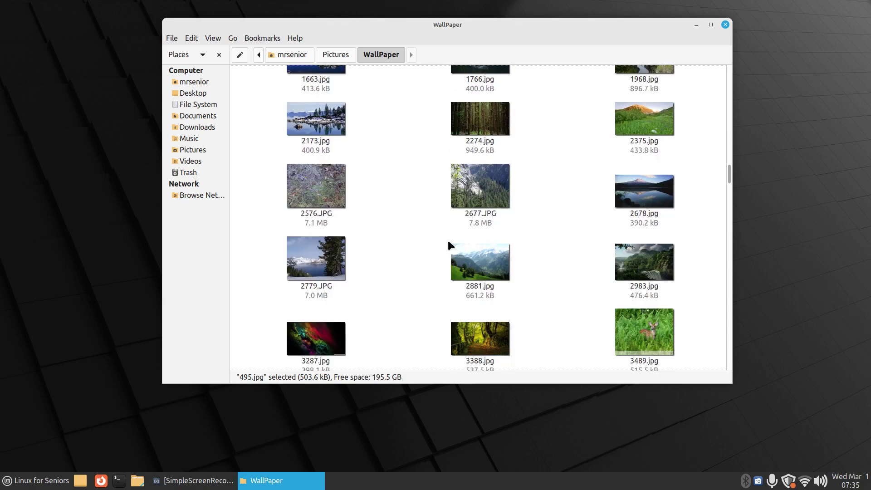
double_click(322, 247)
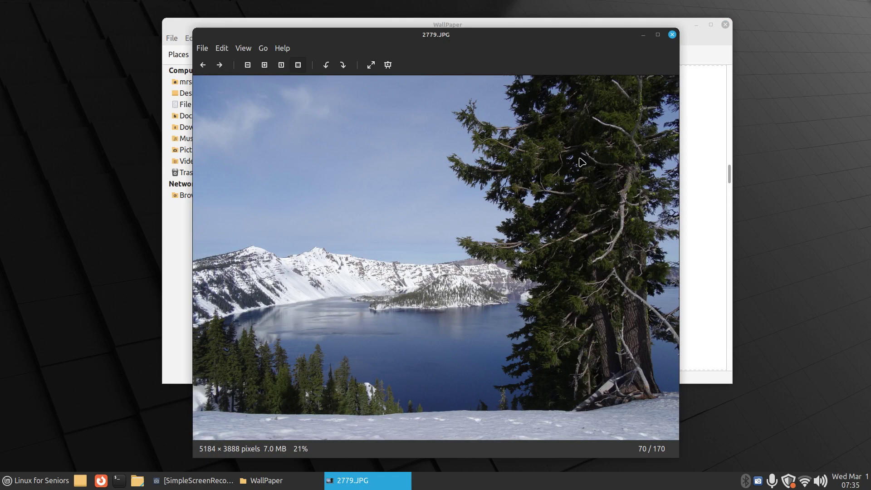
click(672, 34)
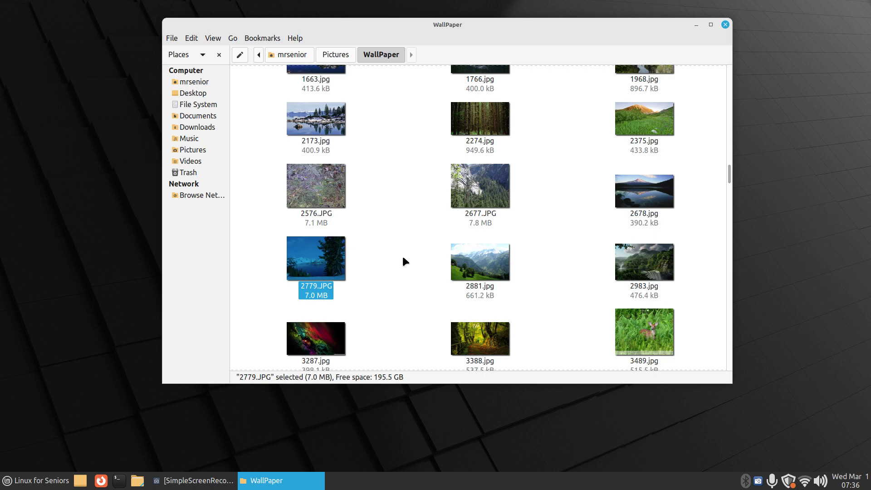
- Check the basic and image details in the properties of 2779.JPG, and close the properties
right_click(317, 246)
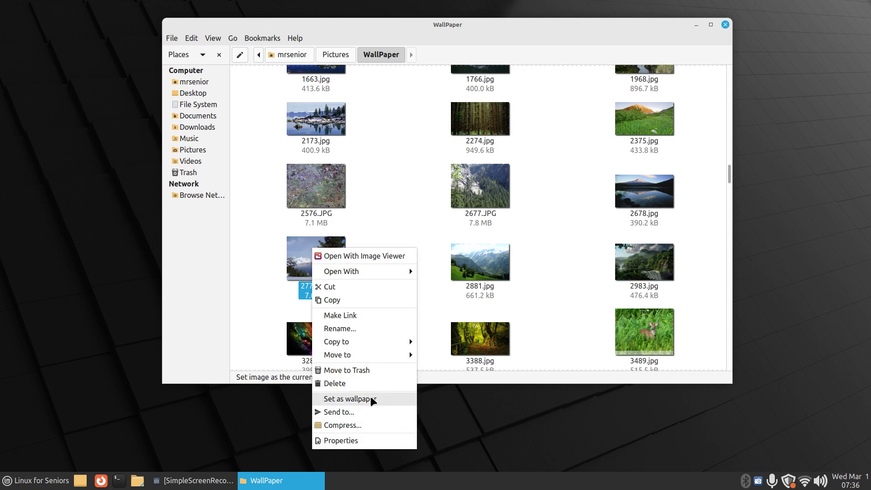
click(341, 440)
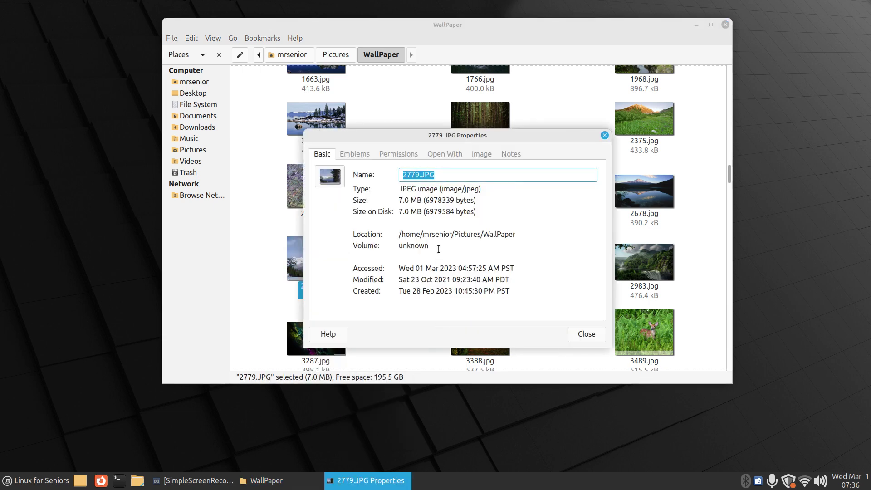
click(480, 154)
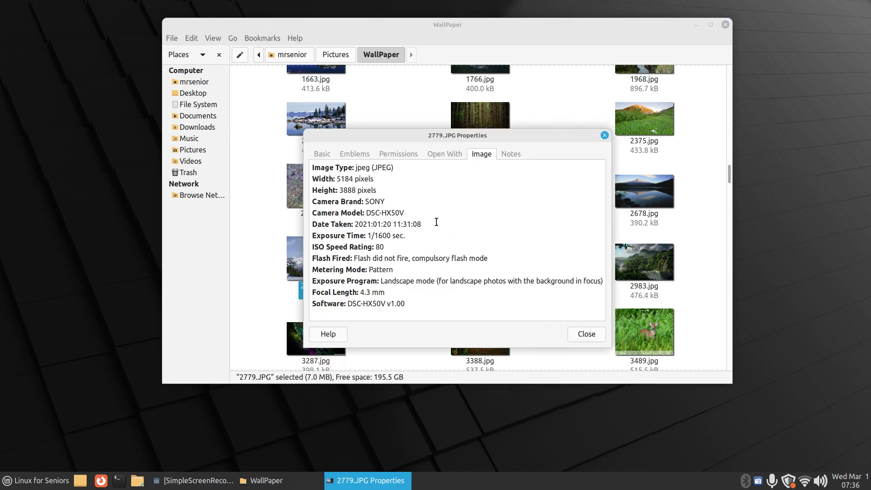
click(604, 135)
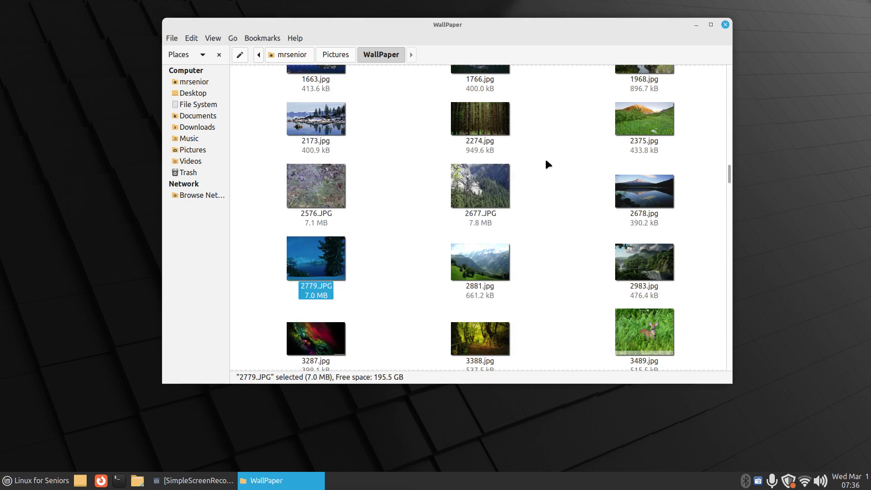
- Find 56119.JPG further down the WallPaper folder, view it in the image viewer, and close the viewer
scroll(421, 275, down, 10)
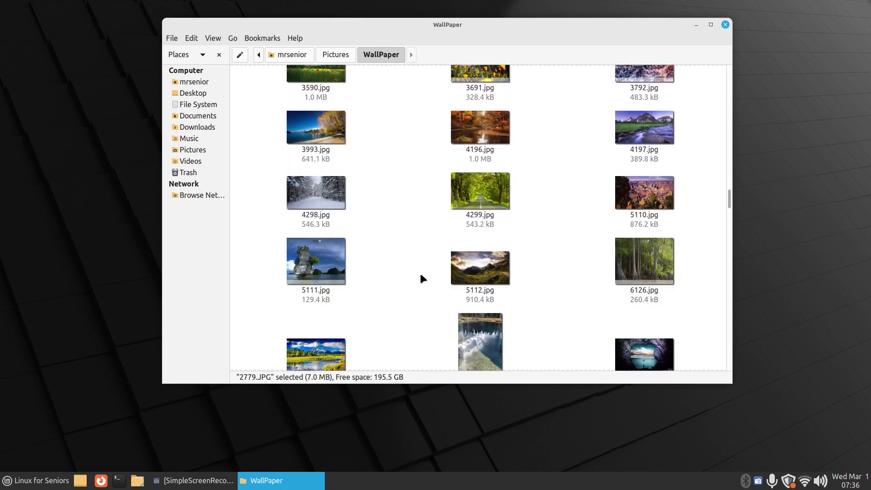
scroll(421, 276, down, 3)
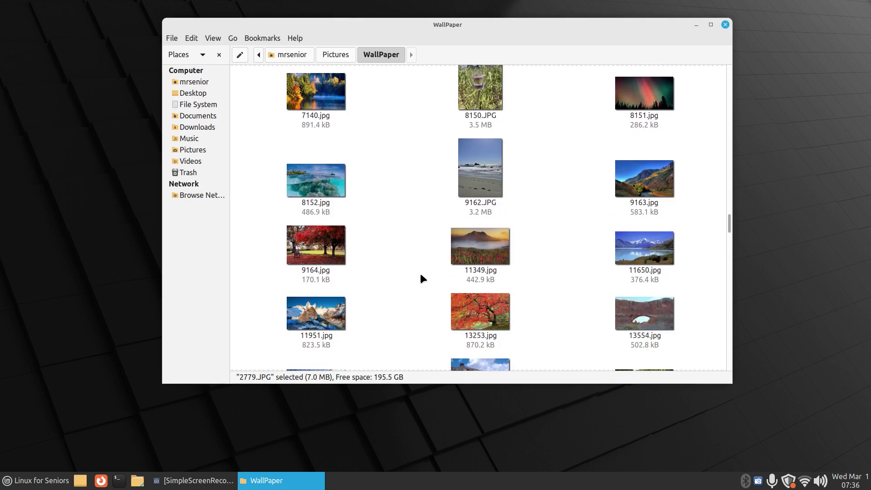
scroll(421, 276, down, 2)
scroll(421, 276, down, 6)
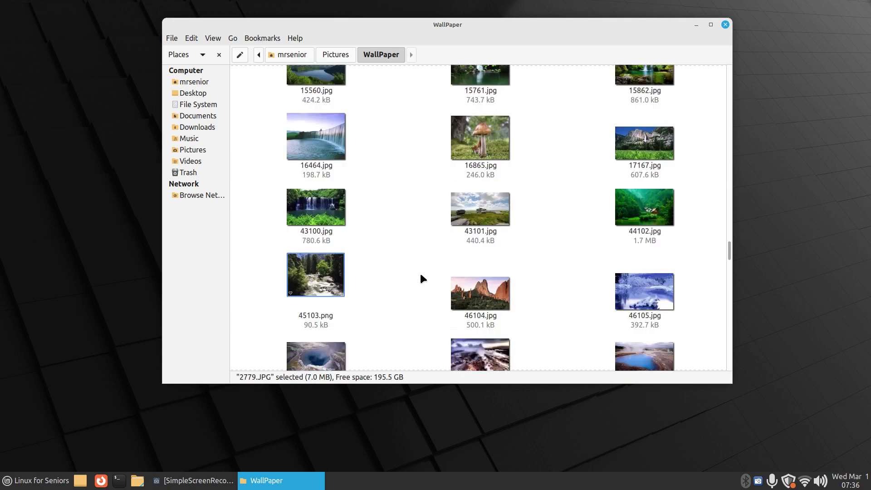
scroll(421, 276, down, 4)
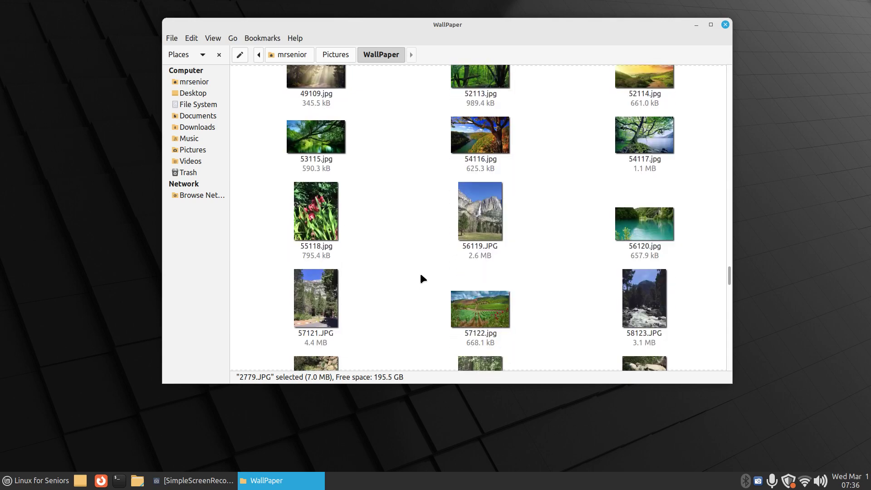
double_click(484, 204)
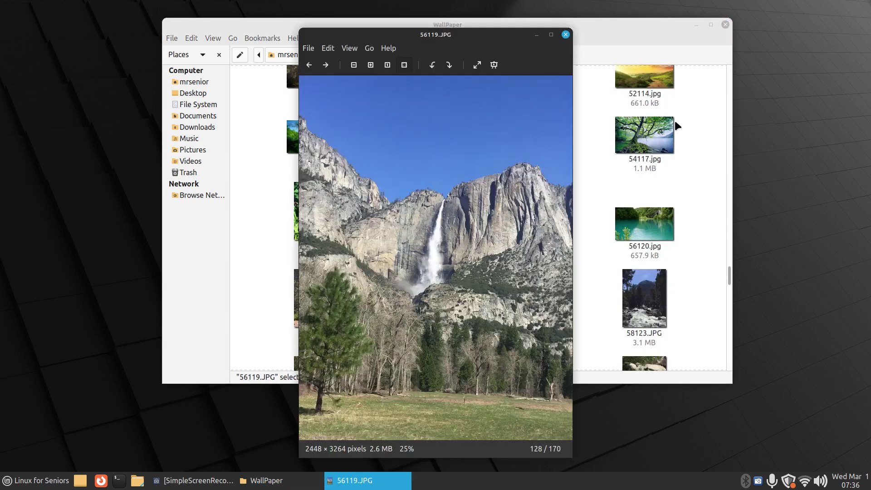
click(565, 35)
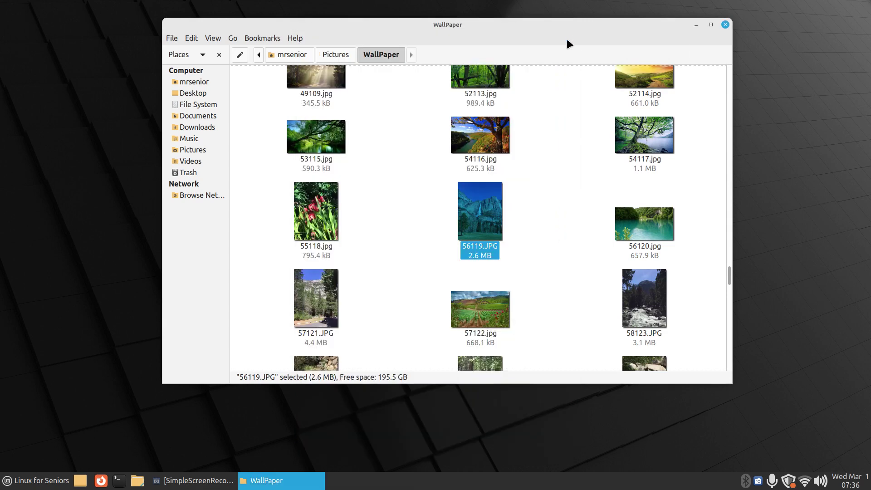
- Check the camera model and year taken in the image properties of 56119.JPG, and view the photo once more
right_click(476, 217)
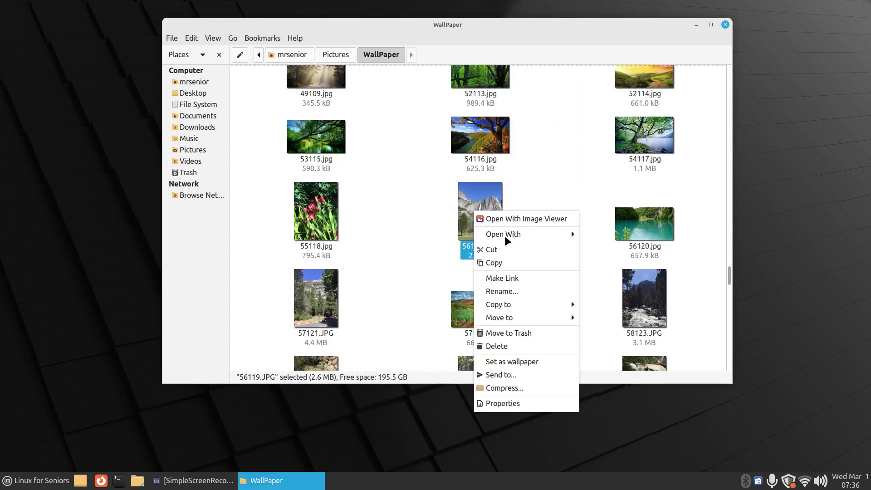
click(535, 403)
click(478, 155)
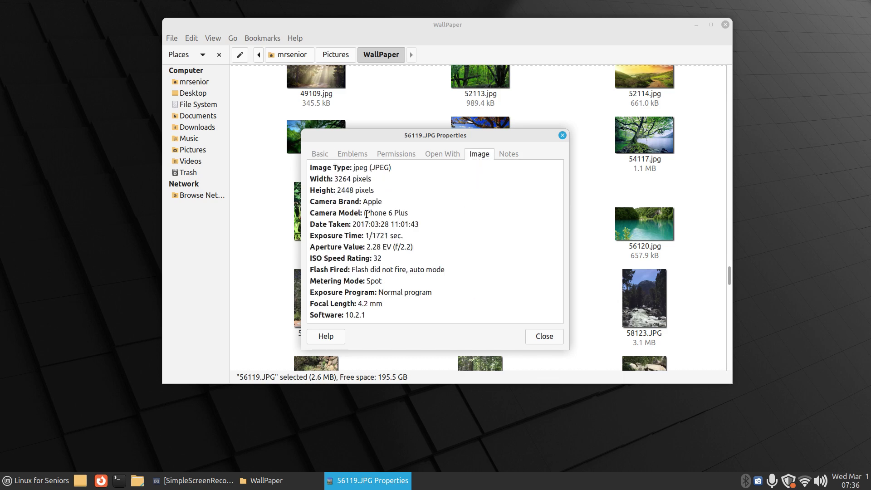
drag(365, 213, 408, 213)
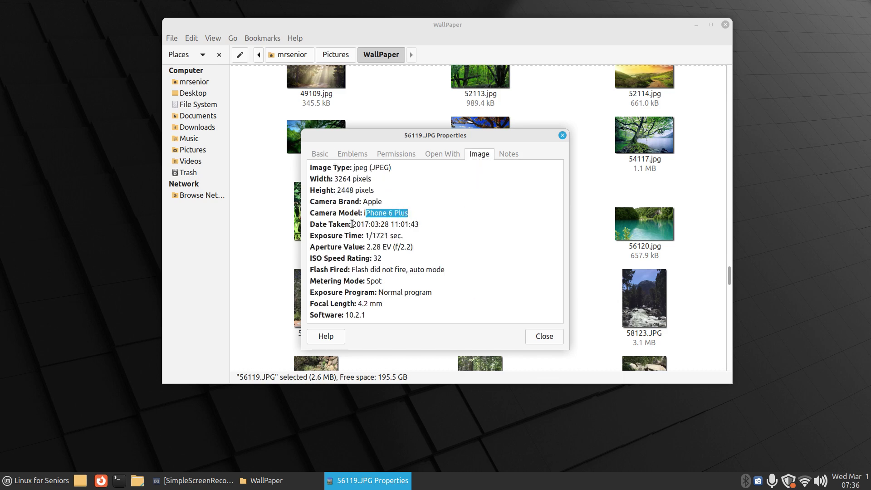
drag(352, 224, 371, 224)
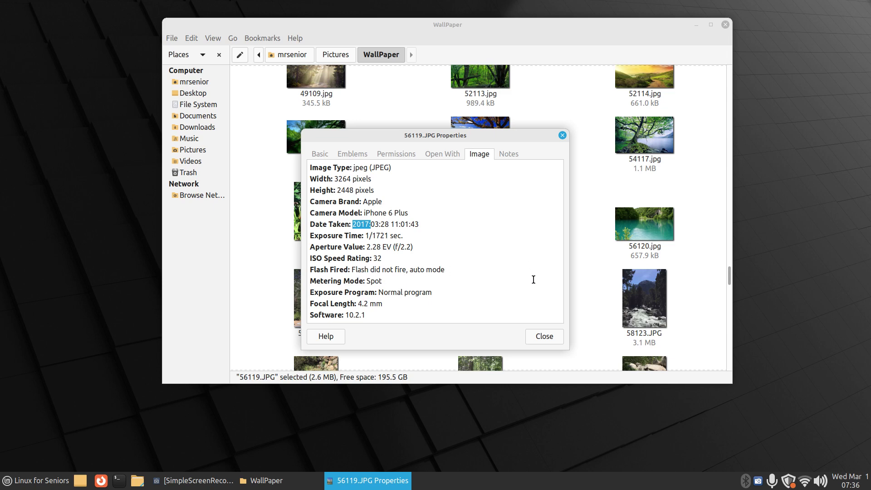
click(562, 135)
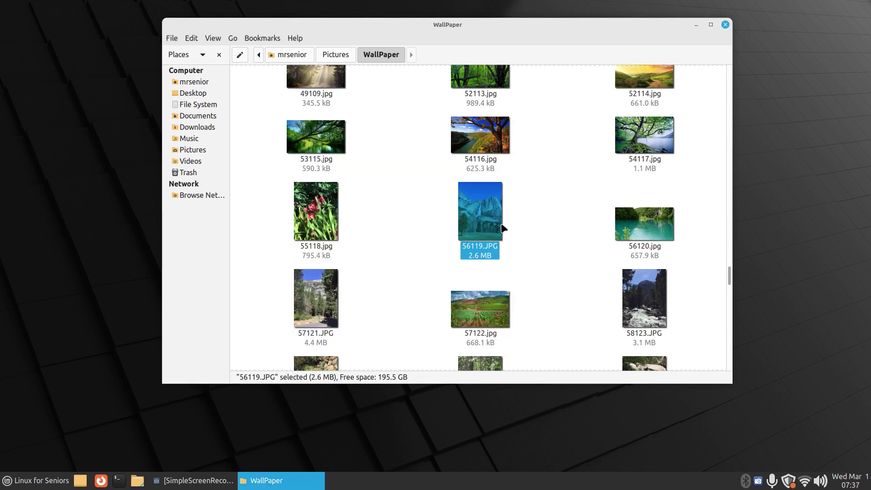
double_click(476, 216)
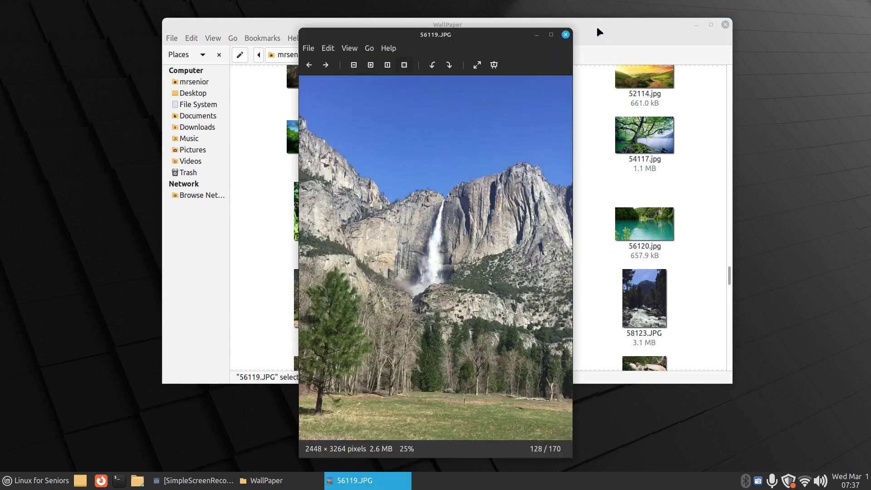
click(565, 35)
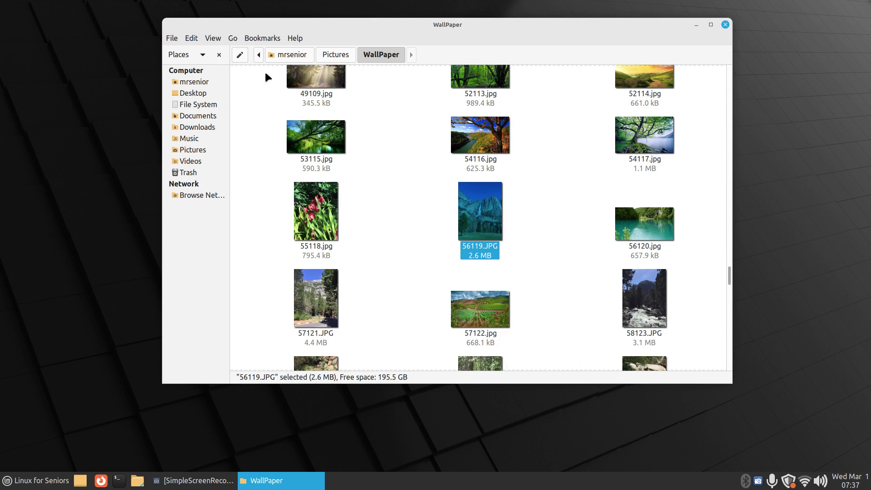
- Open the screenshots folder inside Pictures and zoom its thumbnails out one level
click(336, 55)
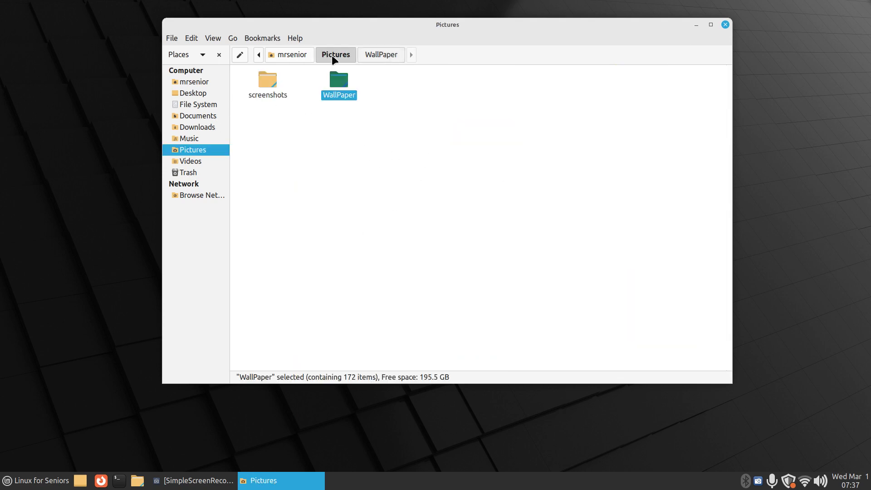
double_click(268, 80)
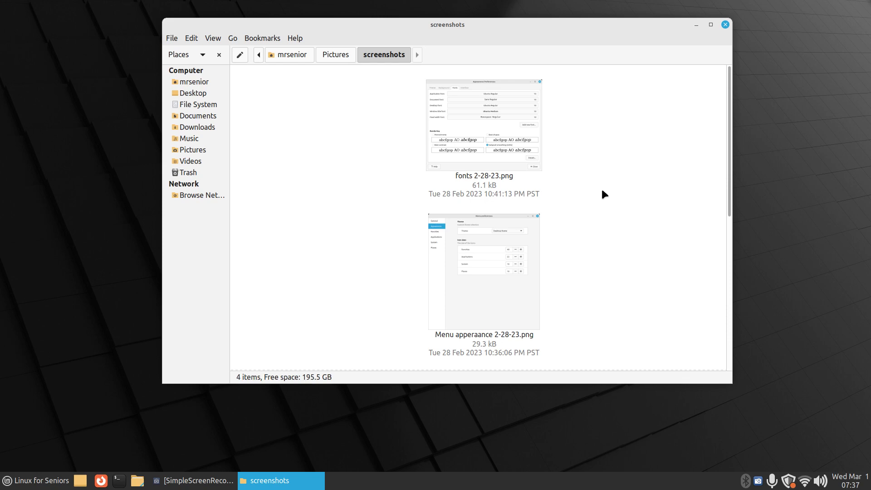
key(ctrl+minus)
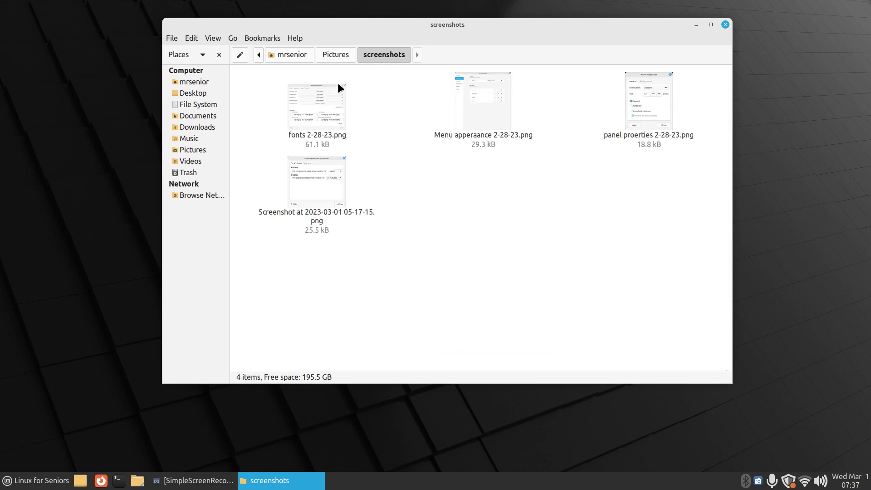
click(213, 39)
click(489, 246)
- View fonts 2-28-23.png, Menu apperaance 2-28-23.png and panel proerties 2-28-23.png one at a time, and close the file manager
double_click(322, 102)
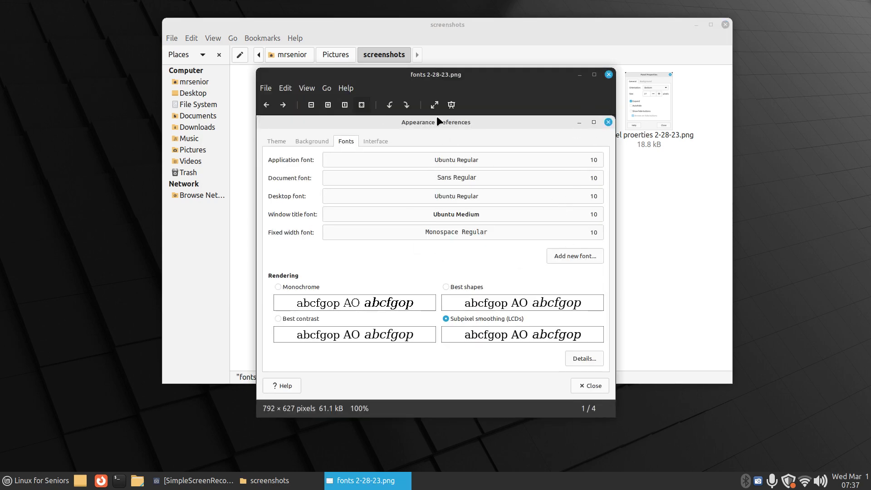
click(609, 74)
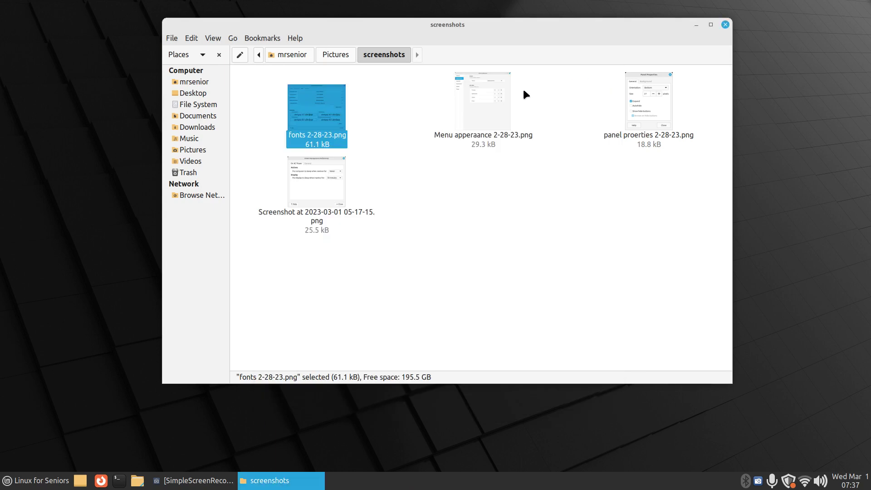
double_click(474, 102)
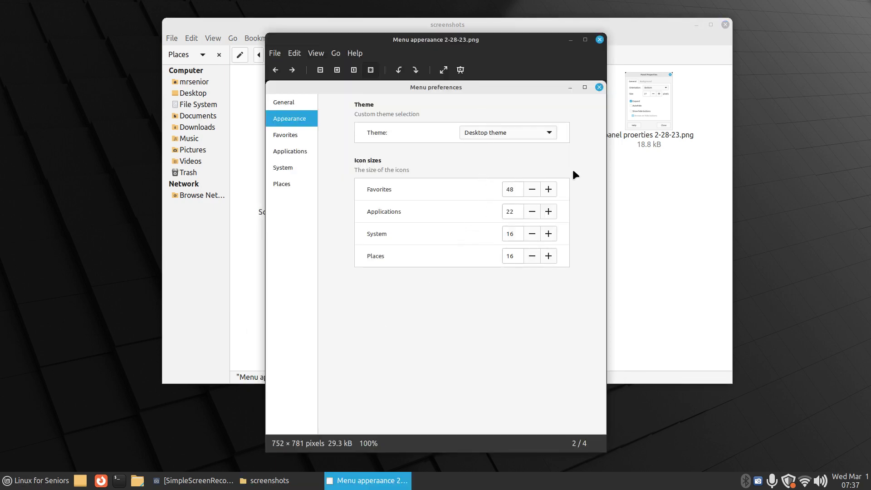
click(599, 39)
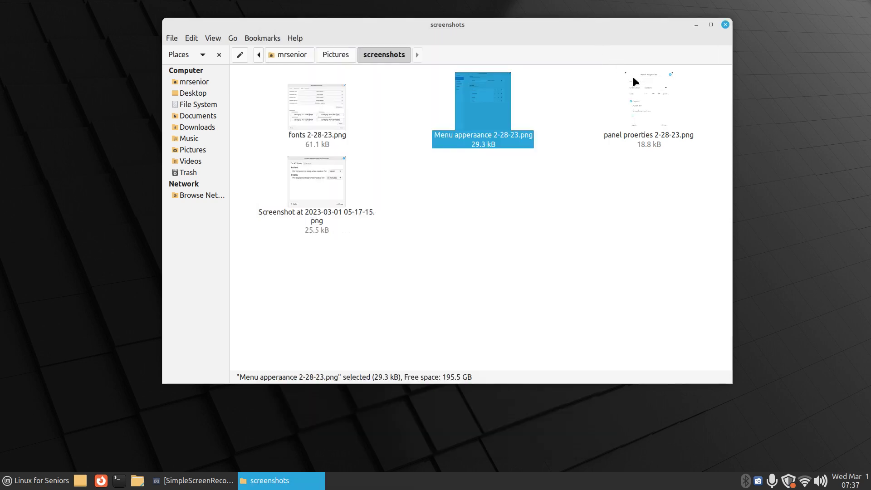
double_click(641, 93)
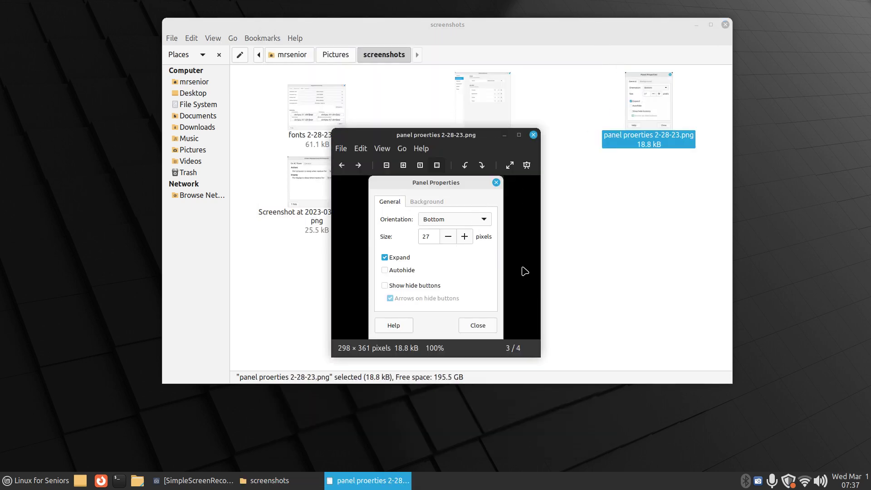
click(533, 135)
click(313, 178)
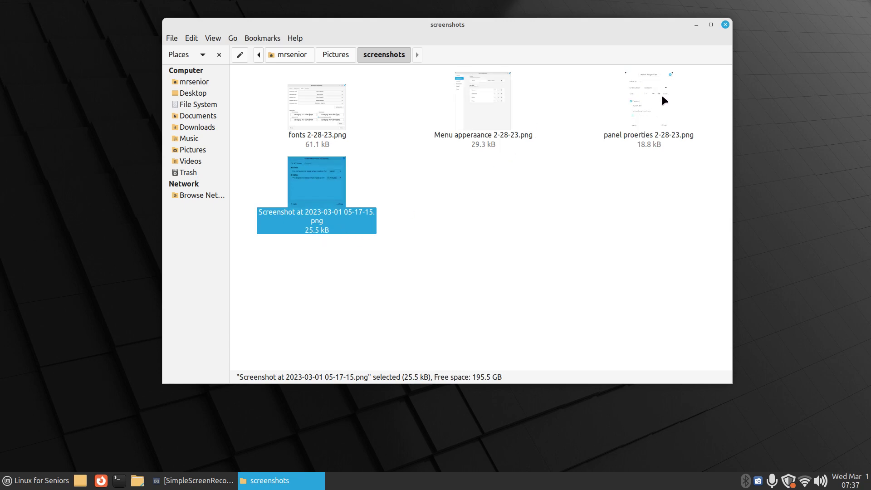
click(725, 25)
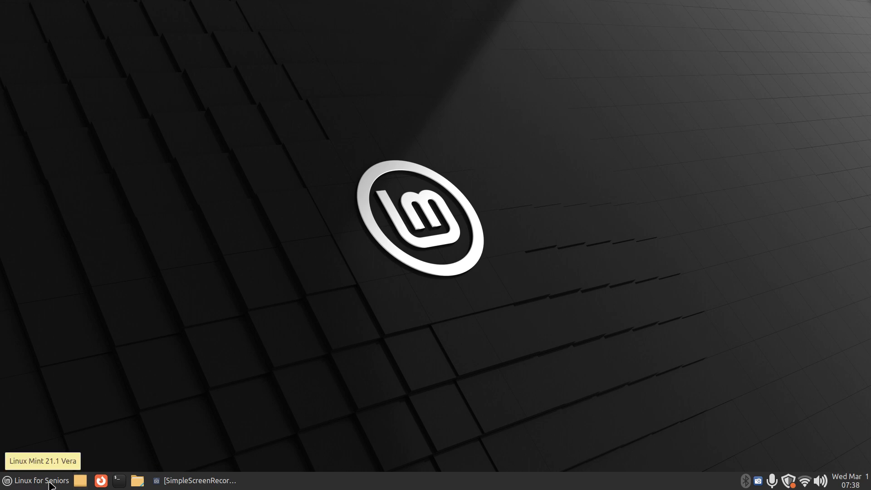
- Search the main menu for "sc", remove Take Screenshot from the favorites, and check the favorites list
click(8, 482)
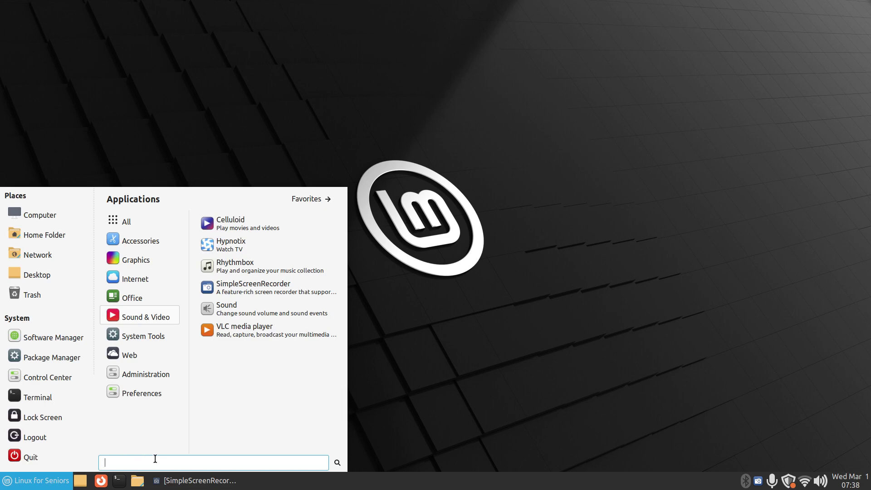
text(sc)
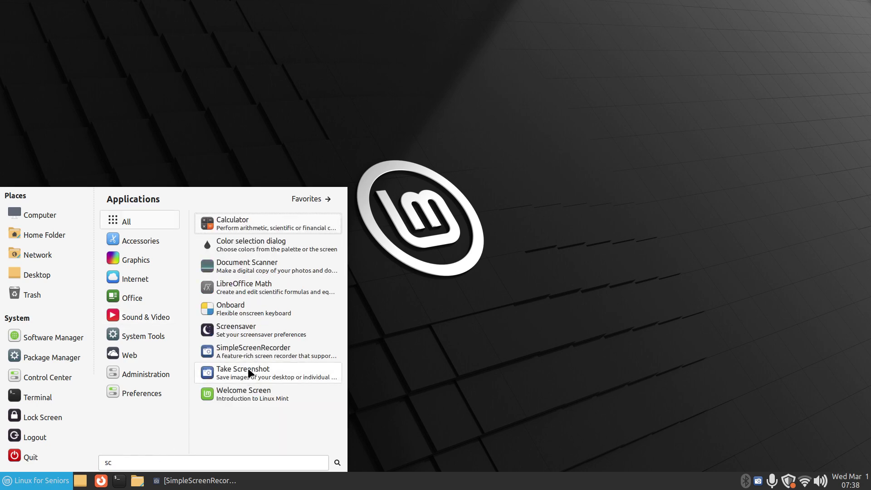
right_click(248, 373)
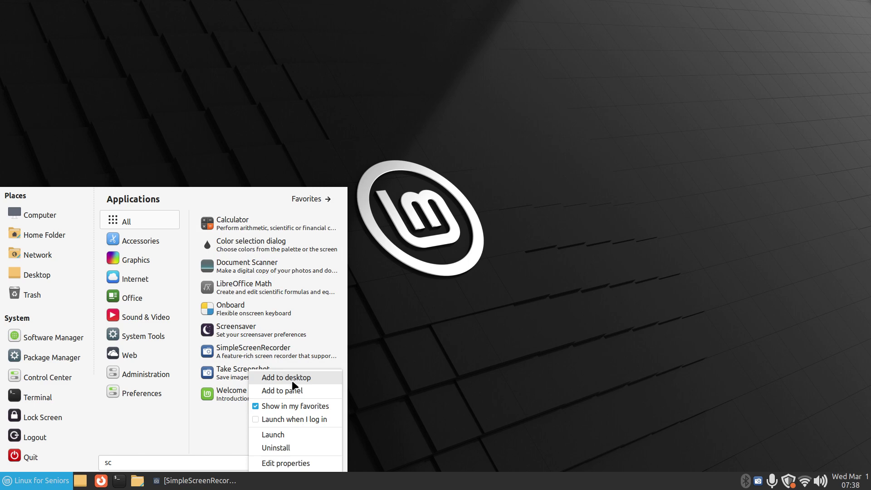
click(255, 406)
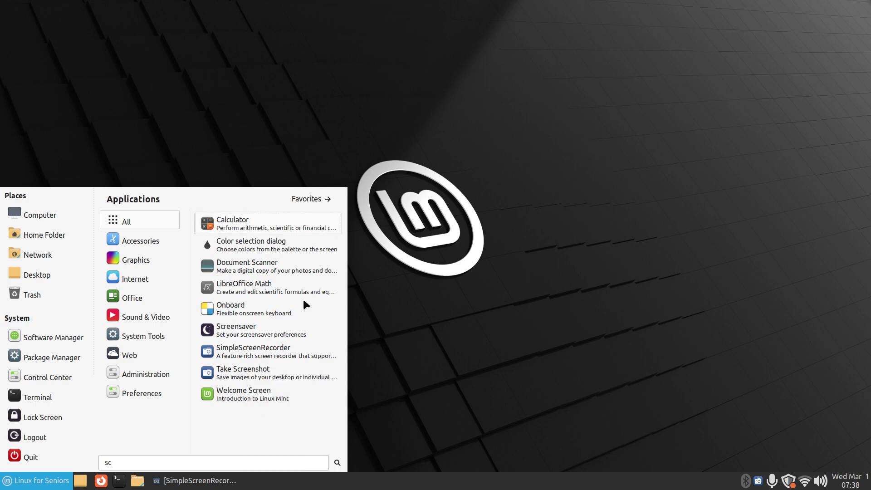
click(305, 198)
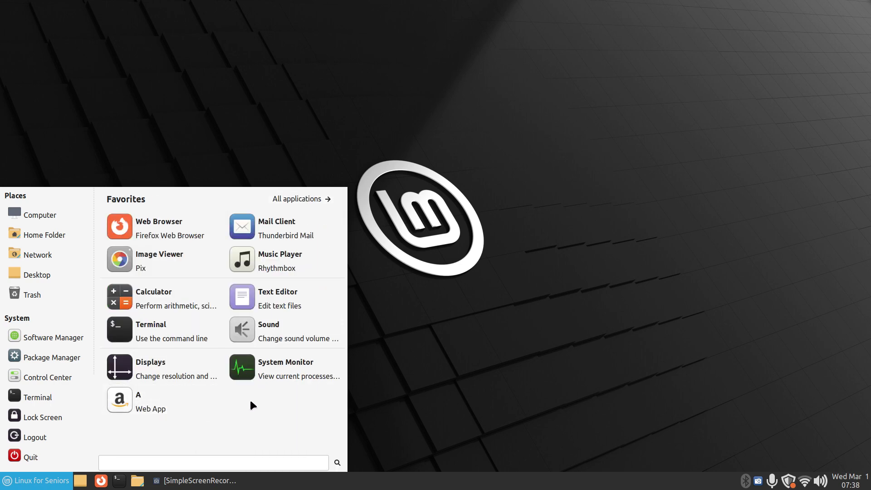
- Search the main menu for "sc" again, add Take Screenshot to the favorites, and show the favorites list
click(143, 461)
text(sc)
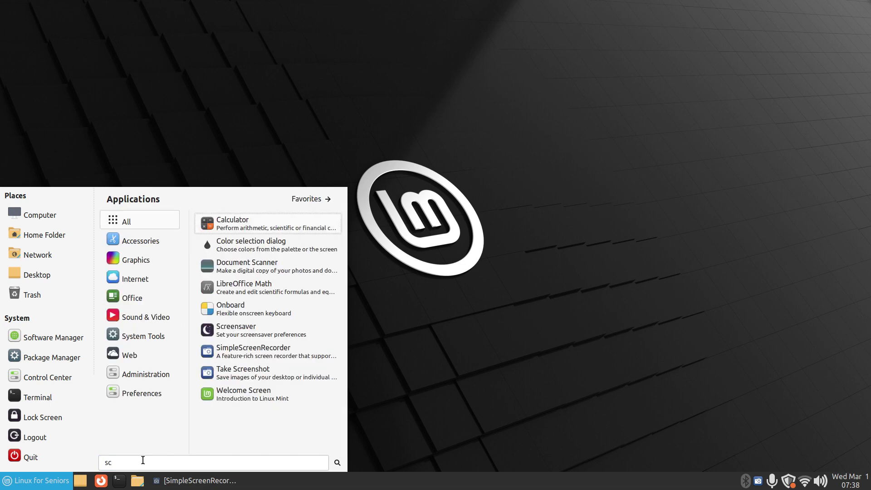
right_click(245, 375)
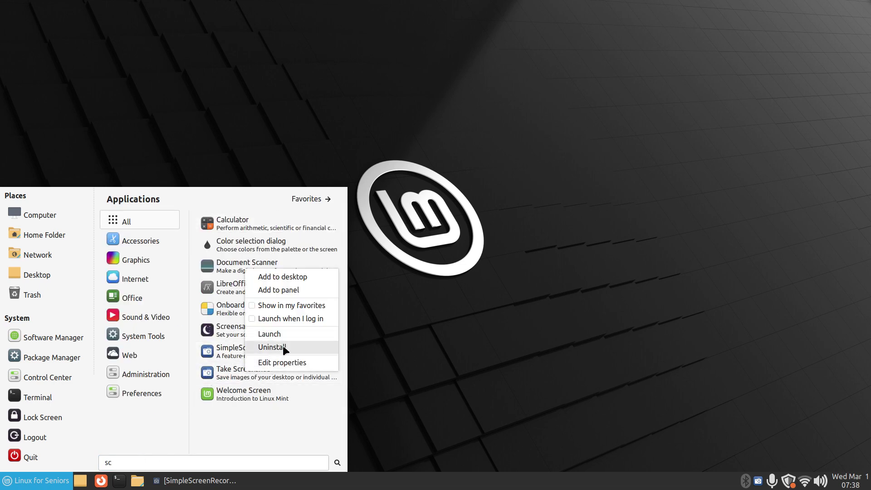
click(267, 306)
click(307, 198)
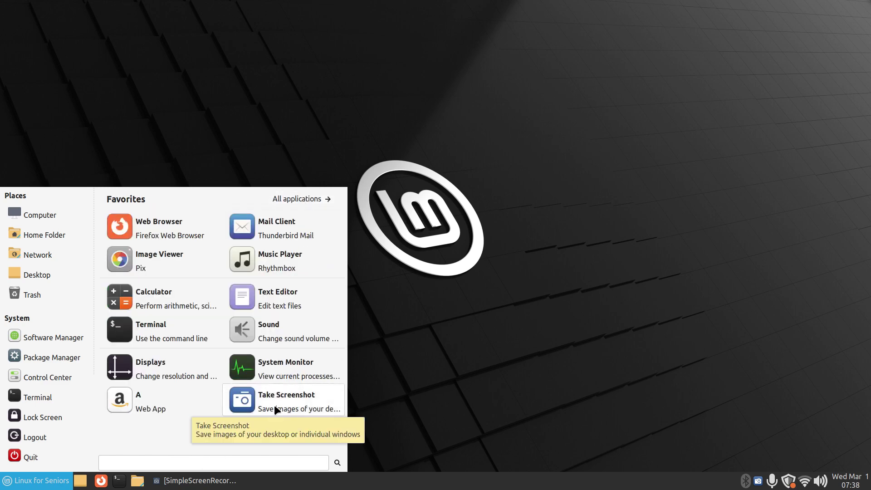
- Search the main menu for "sc" and place Take Screenshot launchers on the desktop and on the panel
click(164, 459)
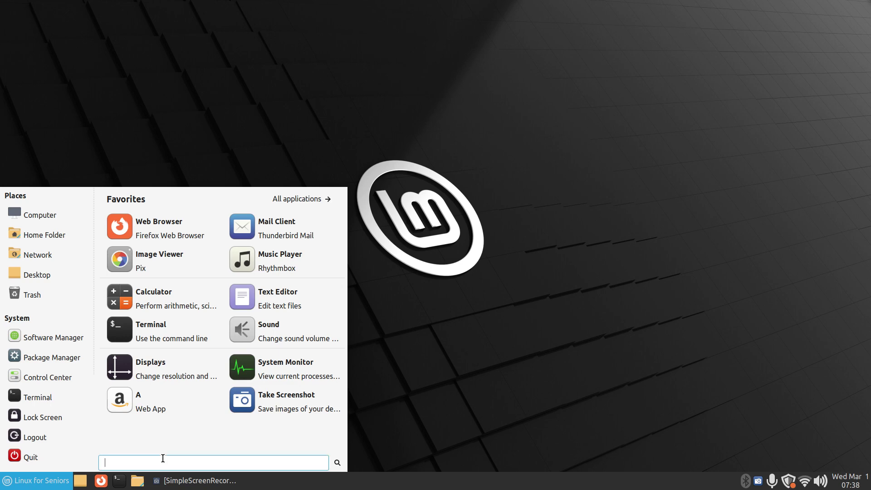
text(sc)
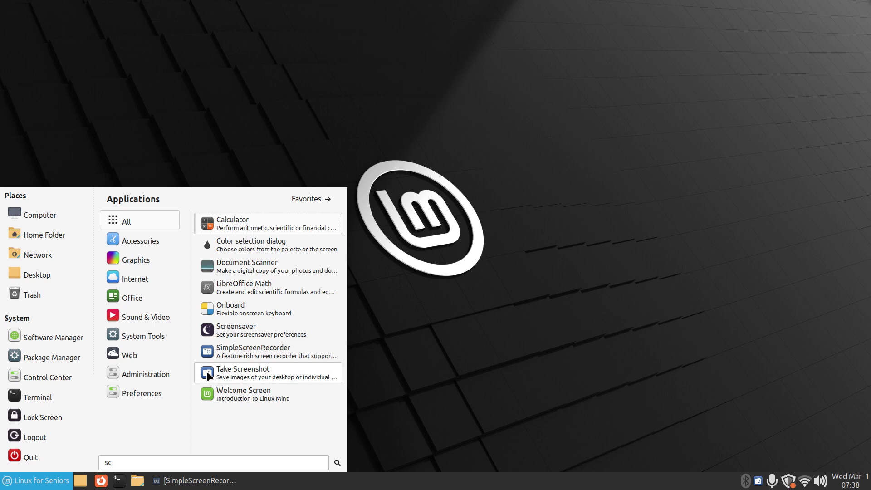
drag(206, 371, 235, 114)
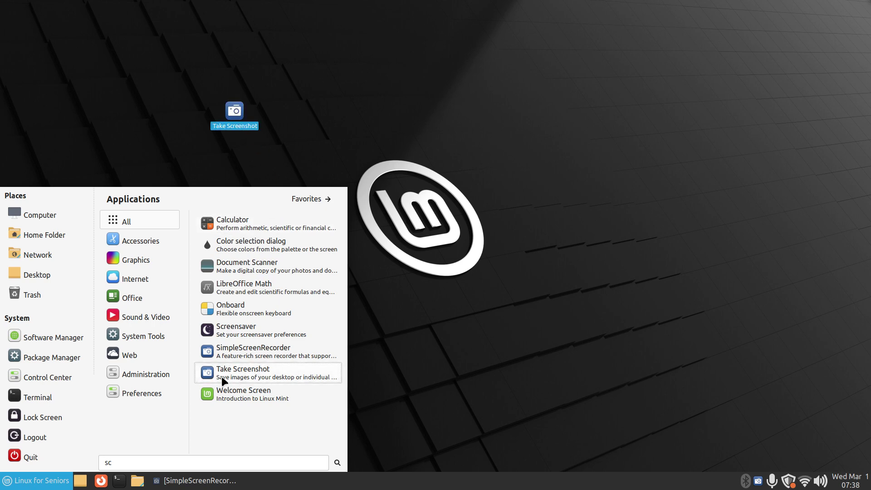
drag(207, 376, 378, 476)
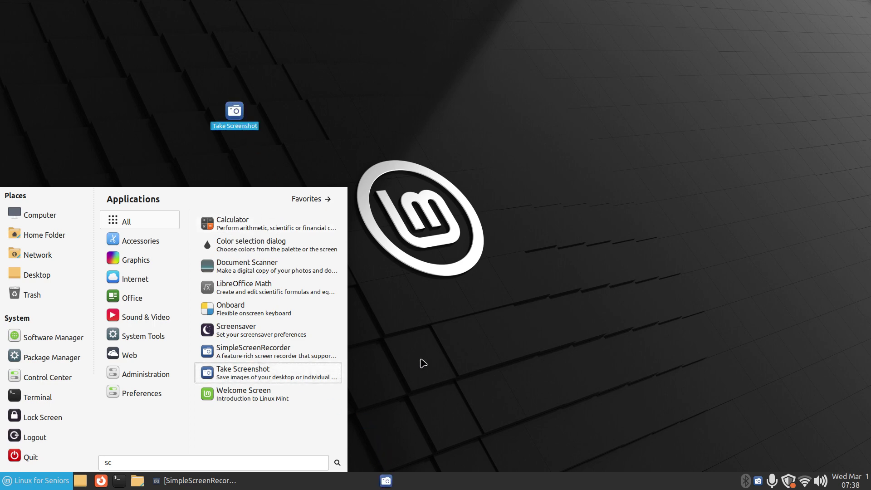
- Dismiss the main menu and move the Take Screenshot launcher to the upper-right area of the desktop
click(434, 455)
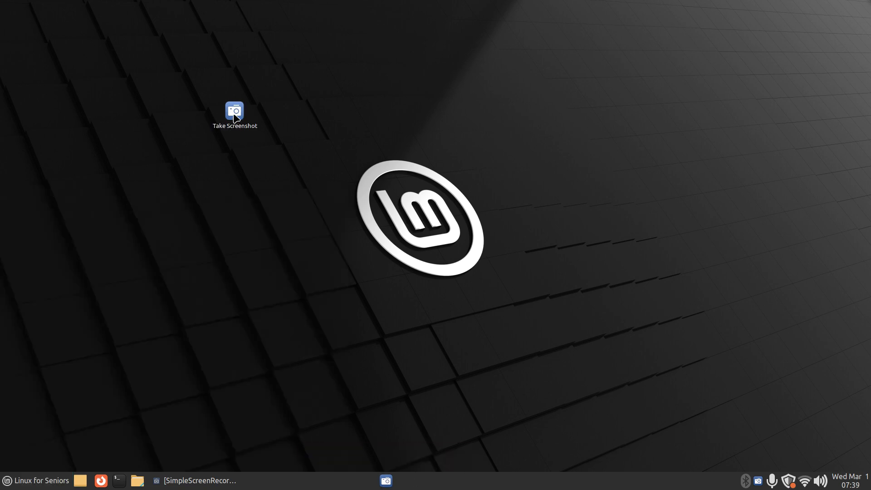
drag(235, 111, 774, 109)
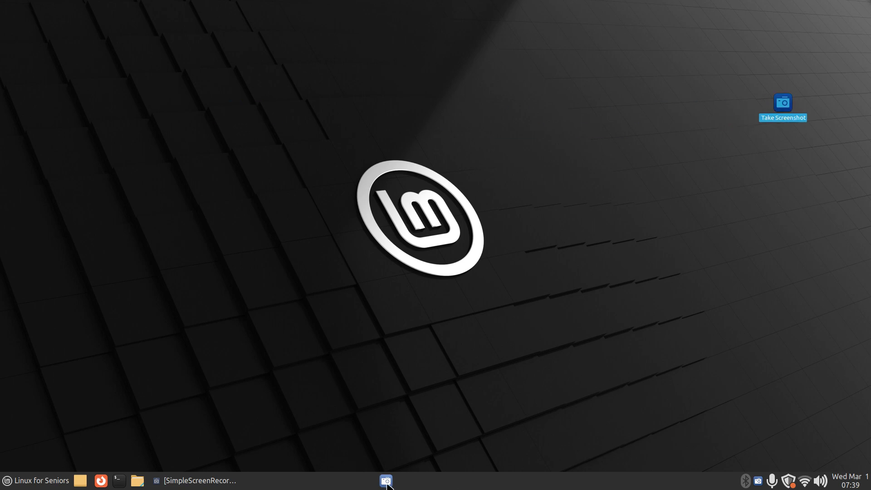
- Launch Take Screenshot from the panel, choose to grab the current window, and move the dialog clear of the desktop logo
click(388, 481)
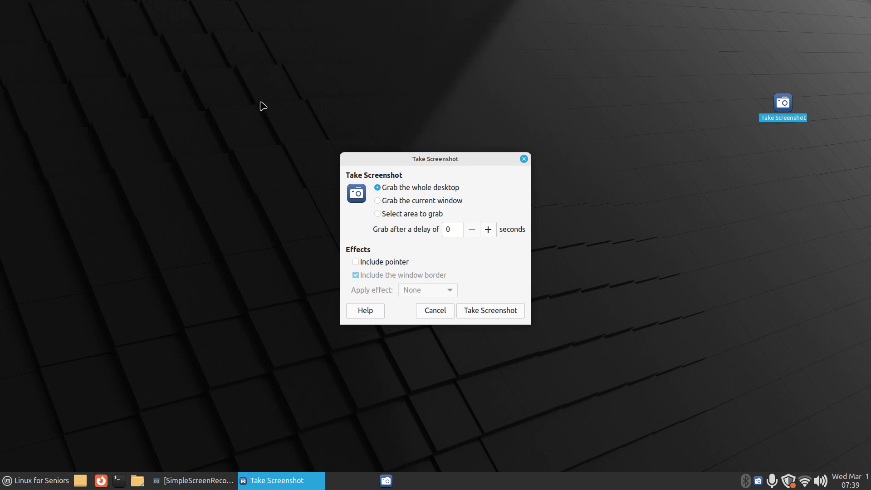
mouse_move(462, 157)
mouse_down()
mouse_move(504, 143)
mouse_move(521, 157)
mouse_move(452, 157)
mouse_up()
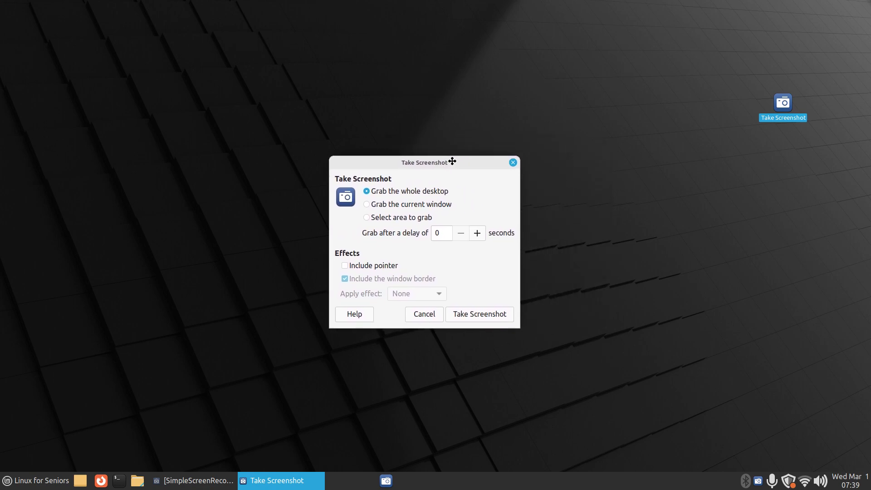
click(395, 198)
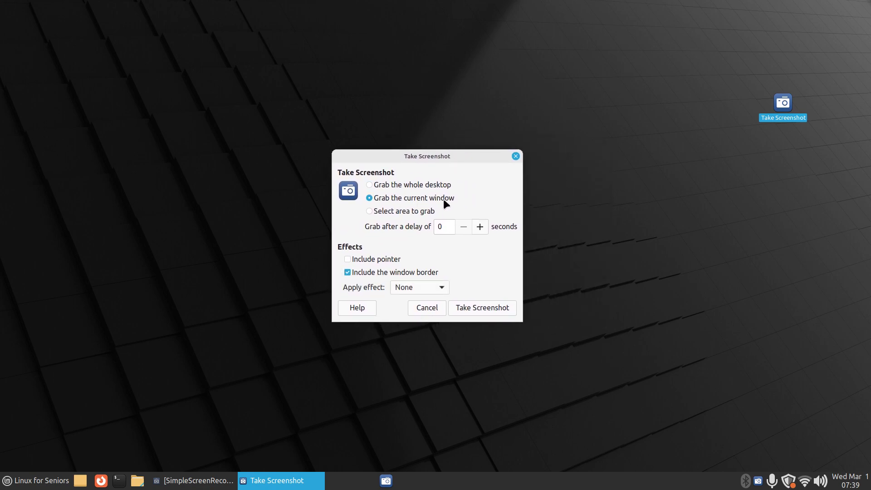
drag(427, 156, 671, 167)
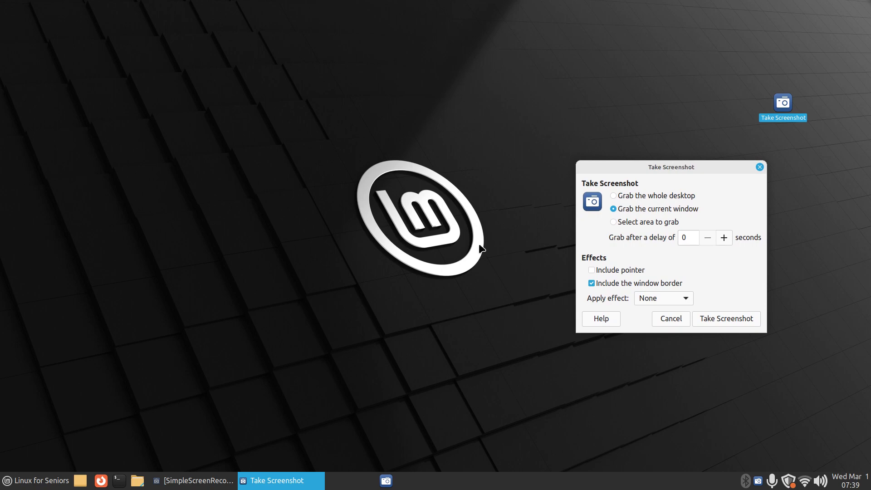
mouse_move(714, 168)
mouse_down()
mouse_move(721, 157)
mouse_move(723, 166)
mouse_up()
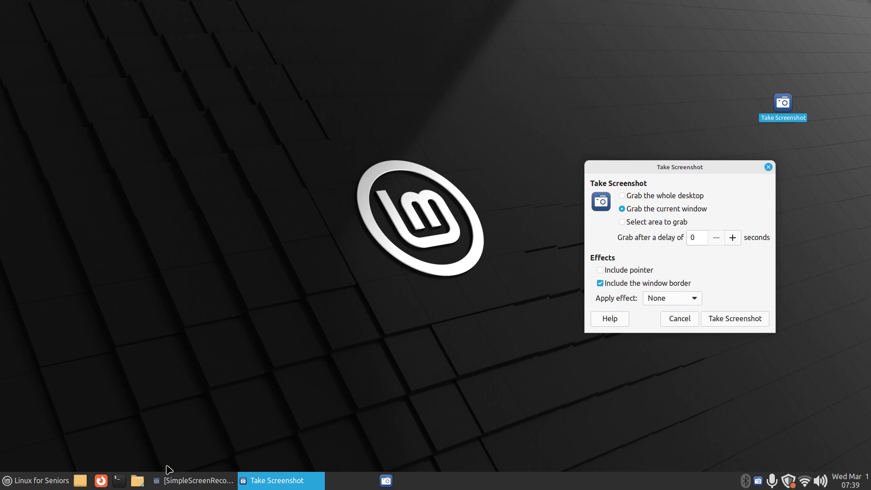
- Open the home folder, capture its window with the border but without the pointer, and save the screenshot to the Desktop
click(136, 482)
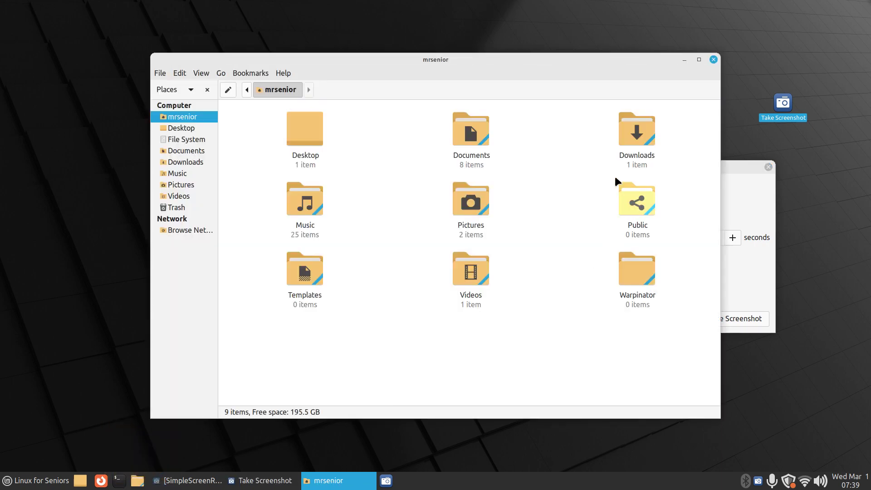
drag(740, 171, 524, 179)
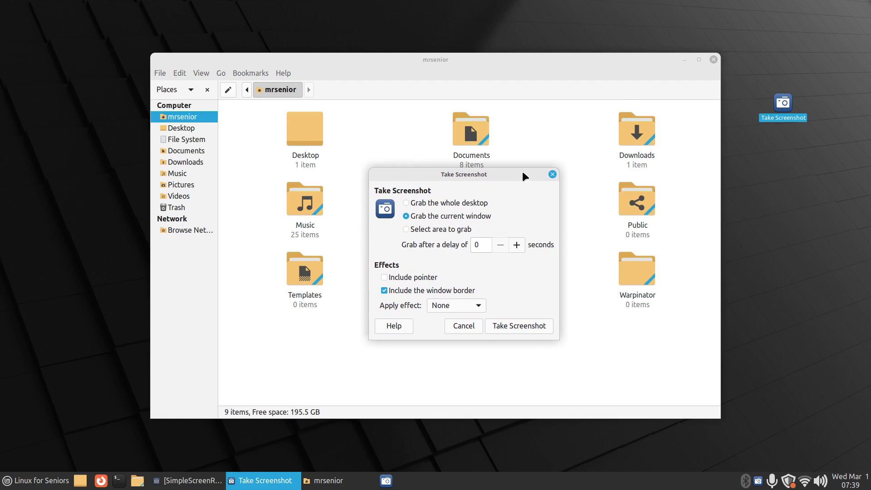
mouse_move(522, 173)
mouse_down()
mouse_move(521, 133)
mouse_move(556, 138)
mouse_move(520, 121)
mouse_move(515, 84)
mouse_move(528, 179)
mouse_up()
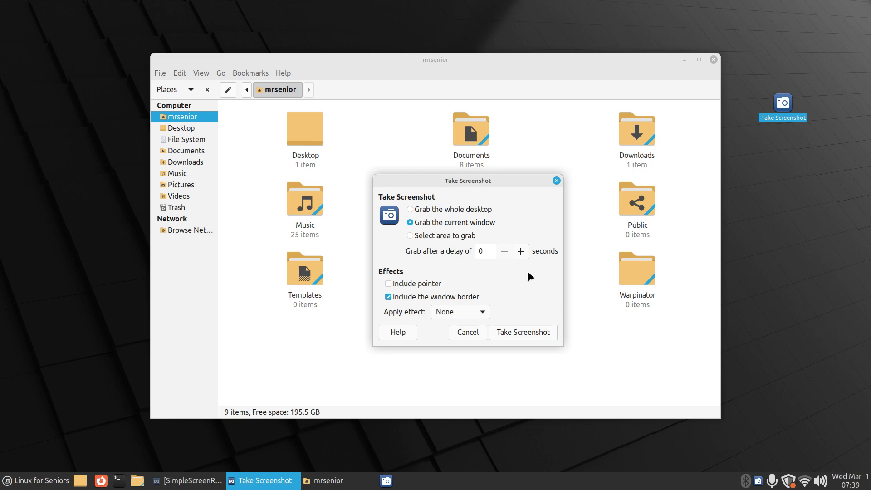
click(394, 284)
click(389, 284)
click(513, 331)
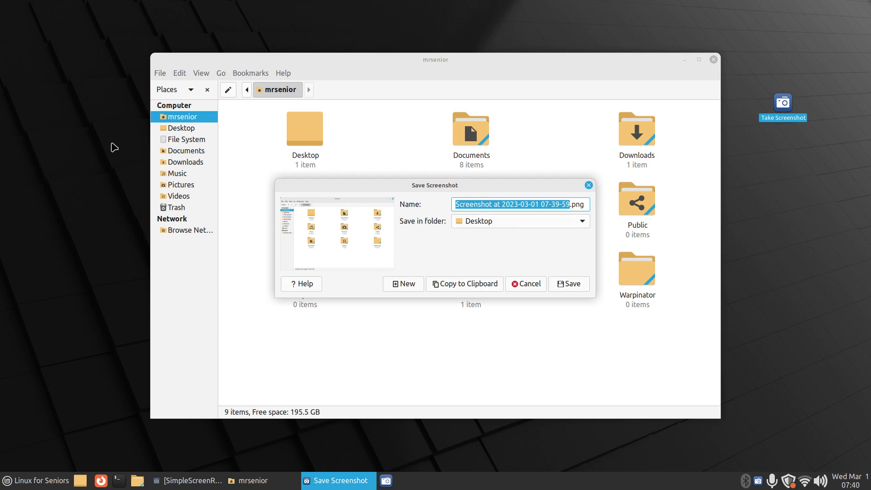
click(570, 285)
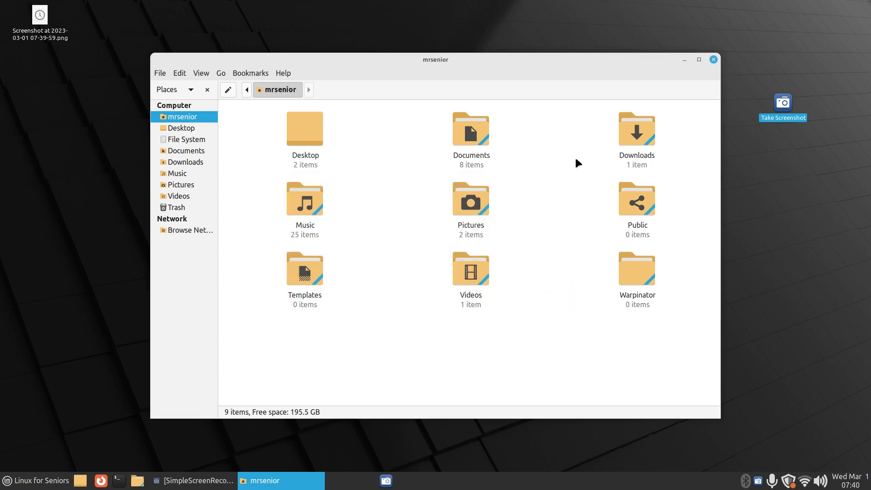
- Minimize the home folder window, view the saved screenshot from the desktop in the image viewer, and close the viewer
click(685, 60)
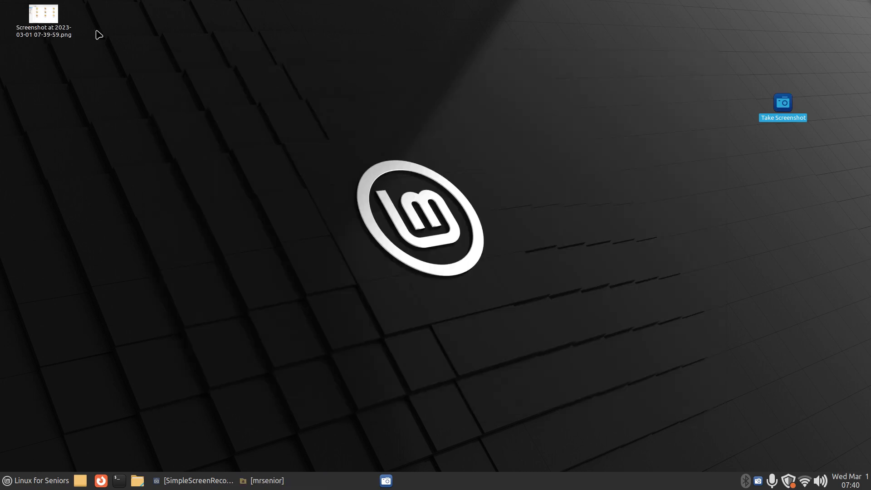
double_click(44, 17)
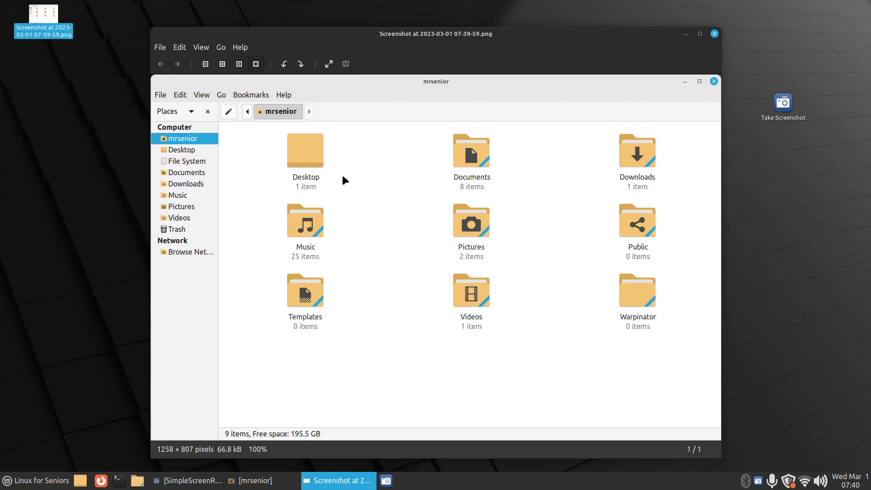
click(715, 34)
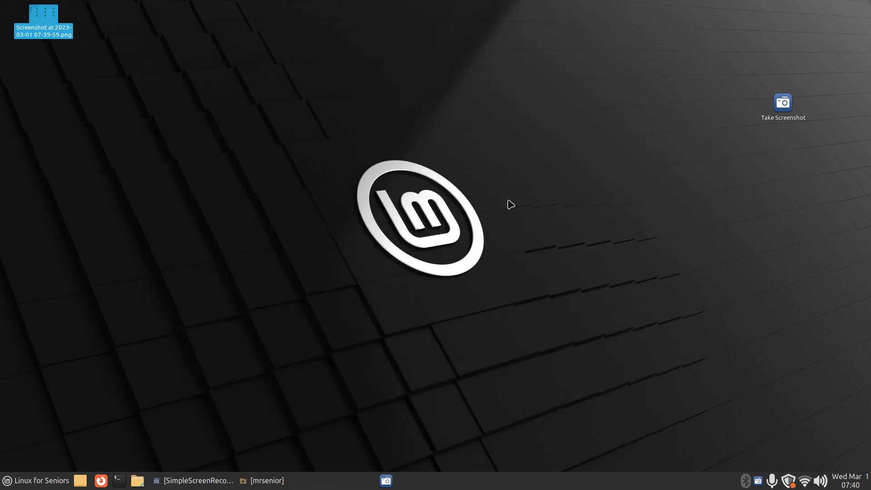
- Move the screenshot file across the desktop to a spot below the Take Screenshot launcher
drag(111, 11, 2, 65)
click(79, 75)
drag(44, 14, 843, 215)
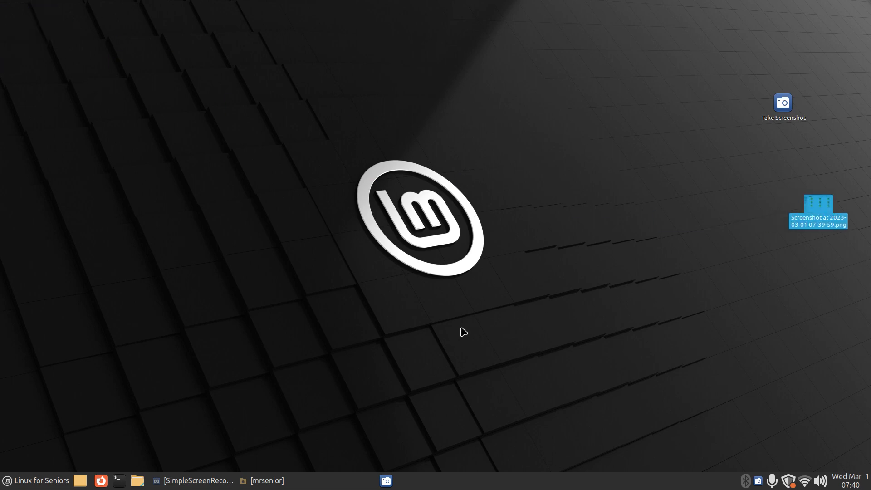
- Move the new screenshot file from the desktop into the screenshots folder inside Pictures, and close the file manager
click(138, 481)
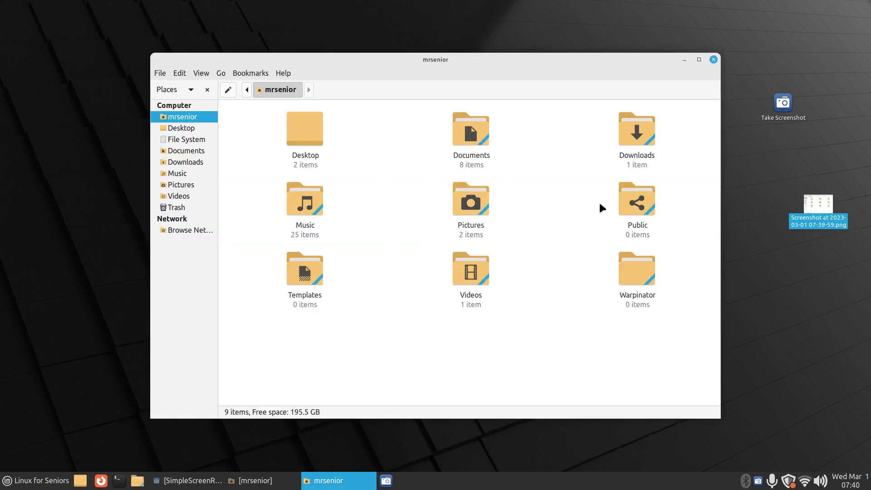
double_click(472, 203)
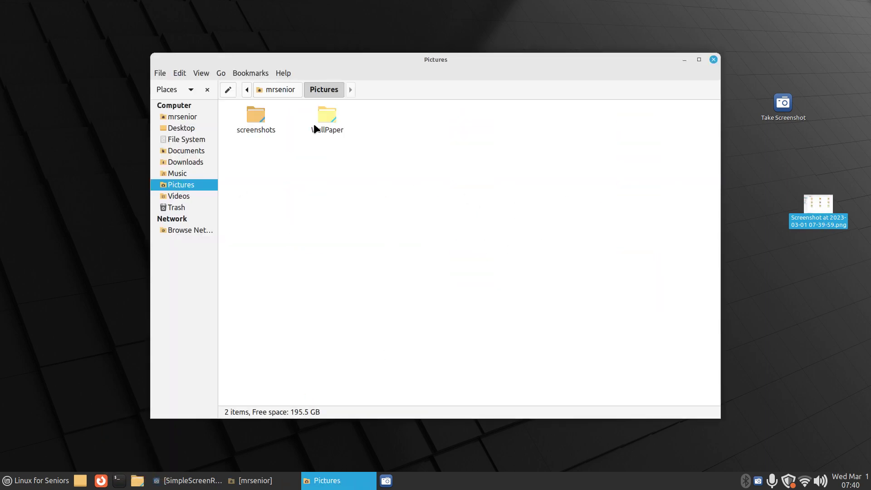
double_click(253, 114)
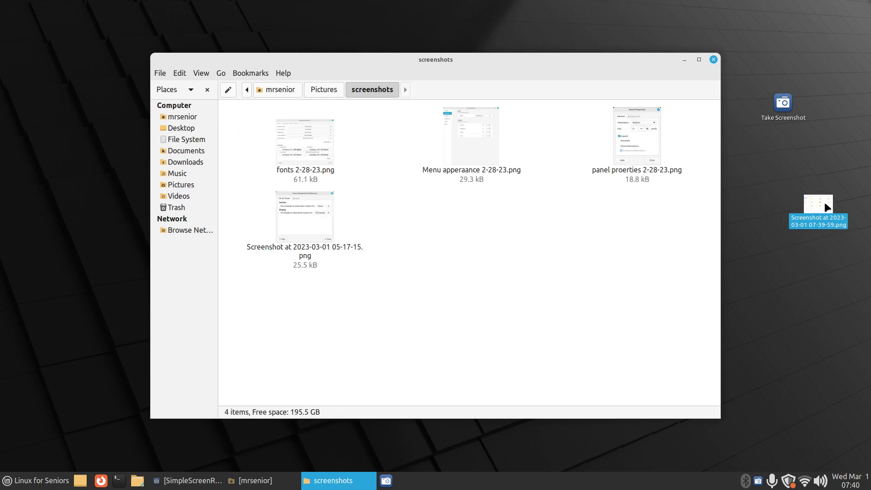
drag(818, 204, 544, 236)
click(709, 59)
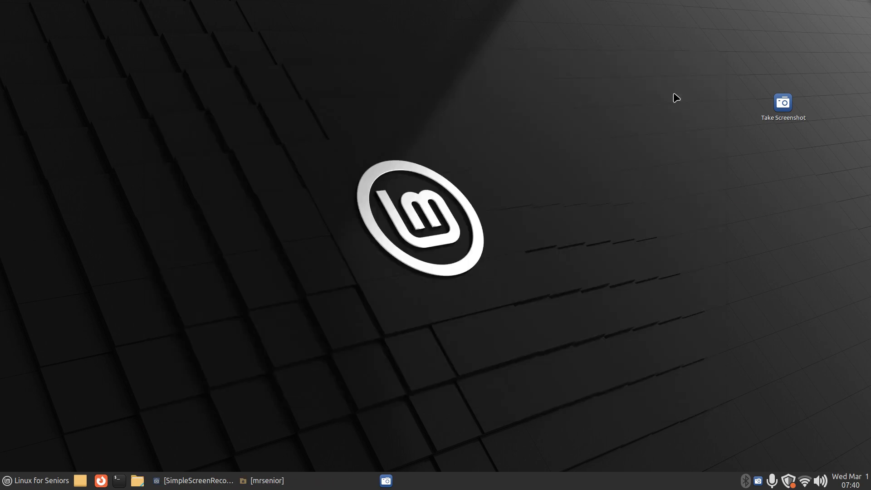
- Show the Web category in the main menu, view the Computer location's drives, and close the file manager
click(18, 483)
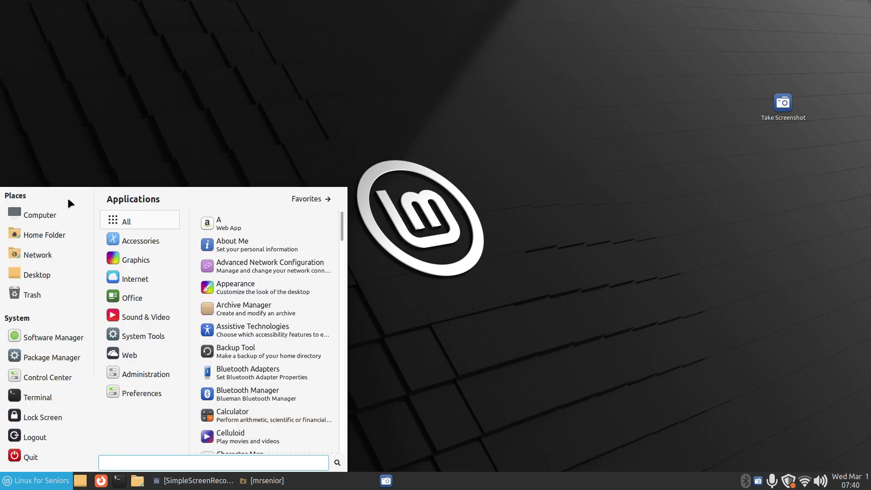
mouse_move(142, 359)
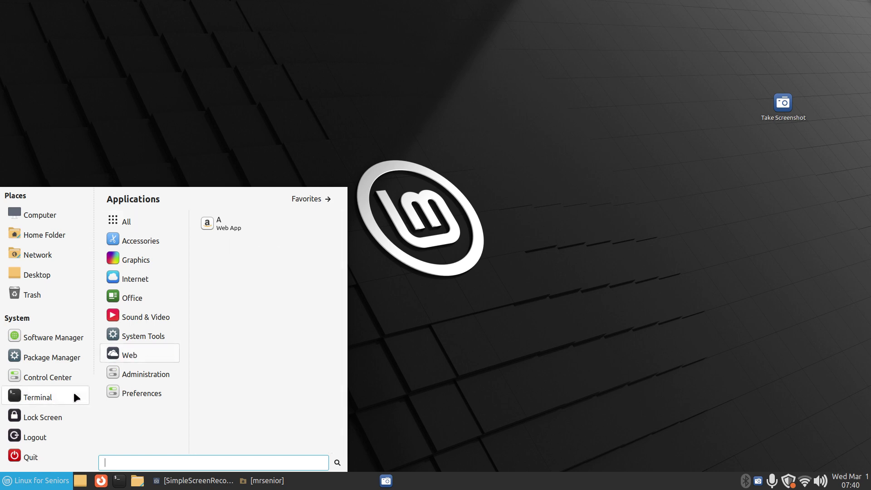
click(23, 213)
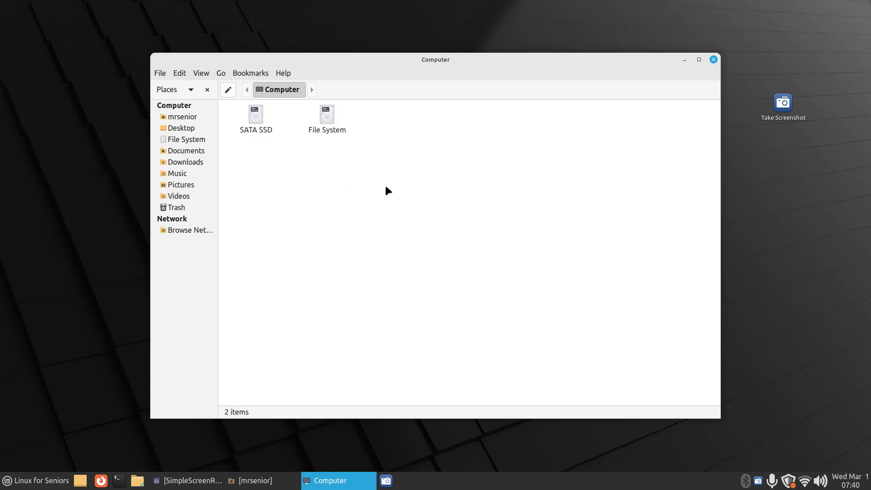
click(713, 59)
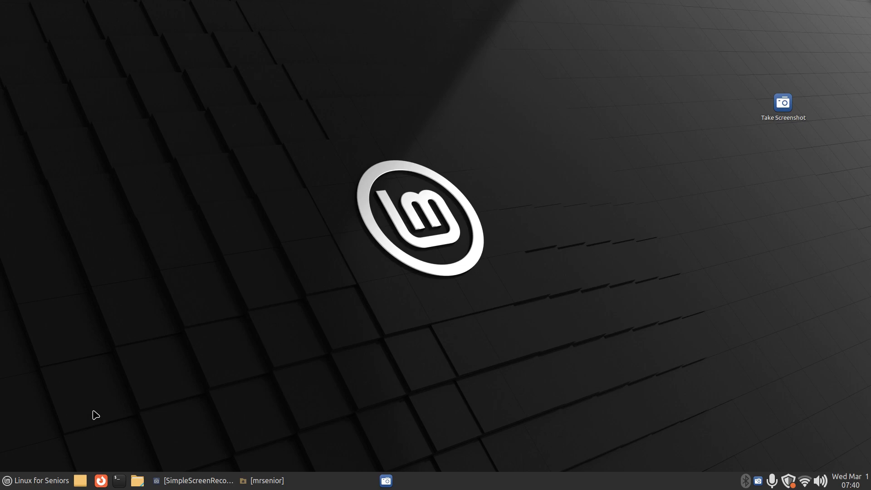
- Open Software Manager maximized, view the Keepassx page in the Accessories category, and restore the window's size
click(11, 485)
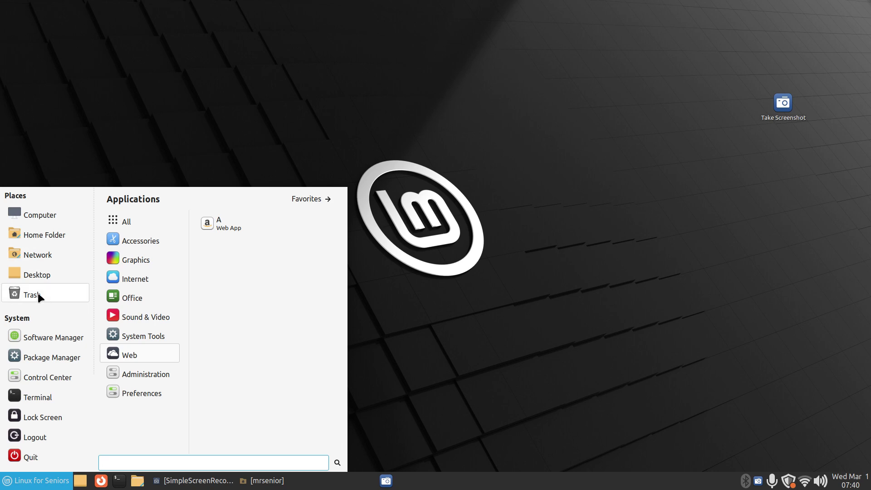
click(45, 339)
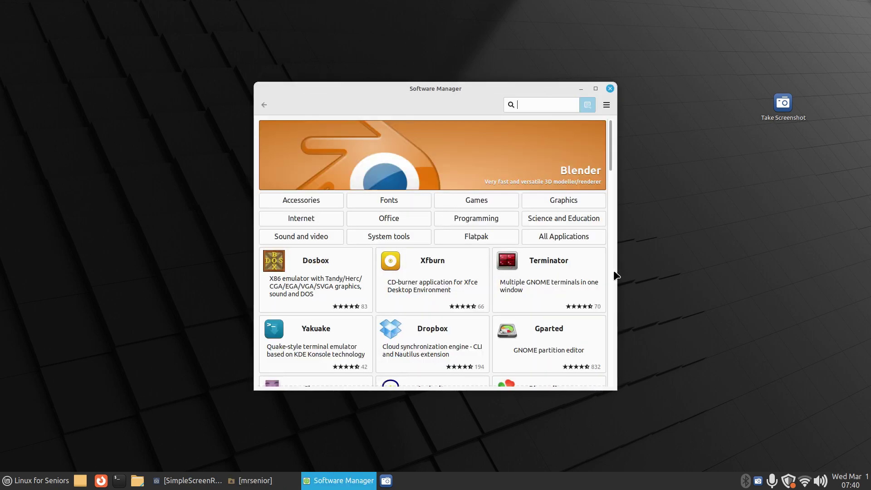
click(595, 89)
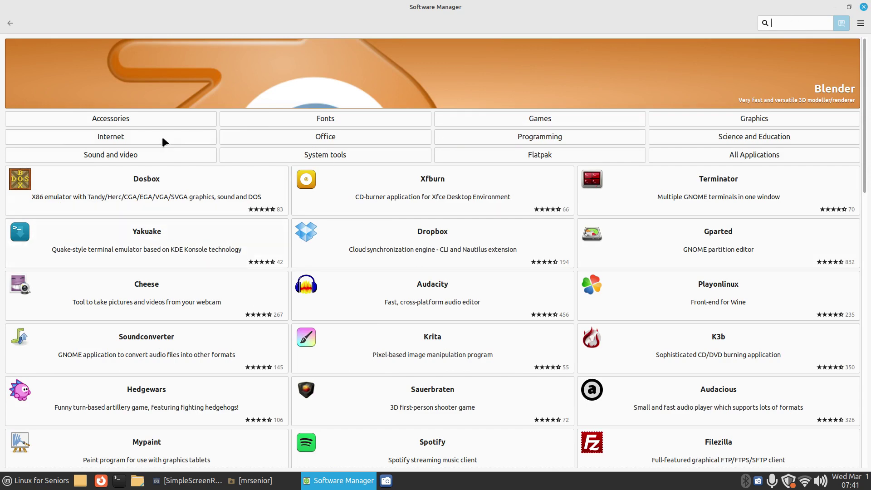
click(164, 118)
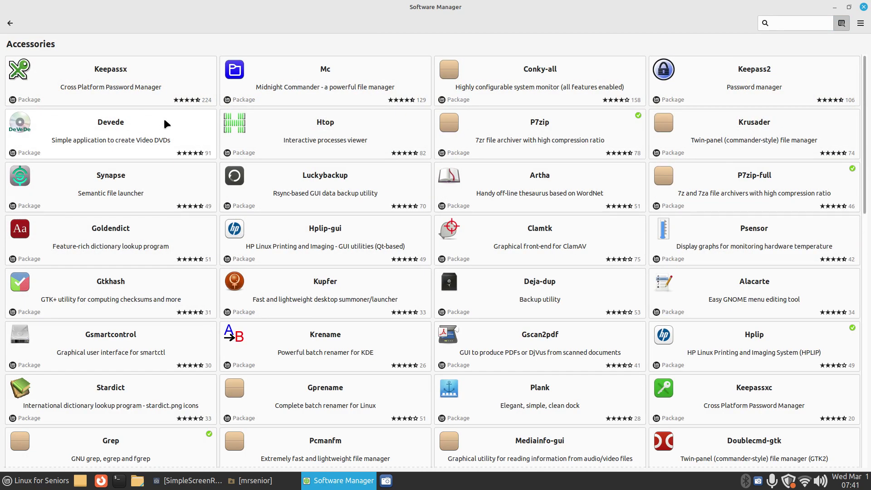
click(113, 69)
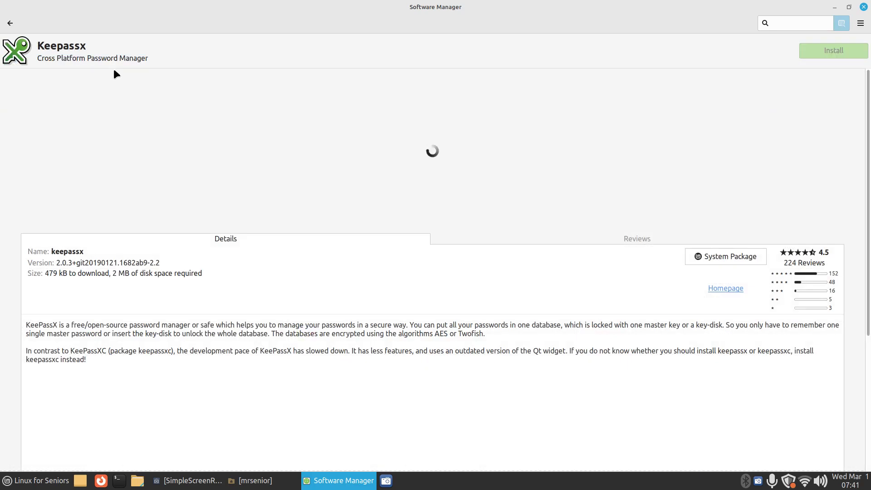
click(850, 7)
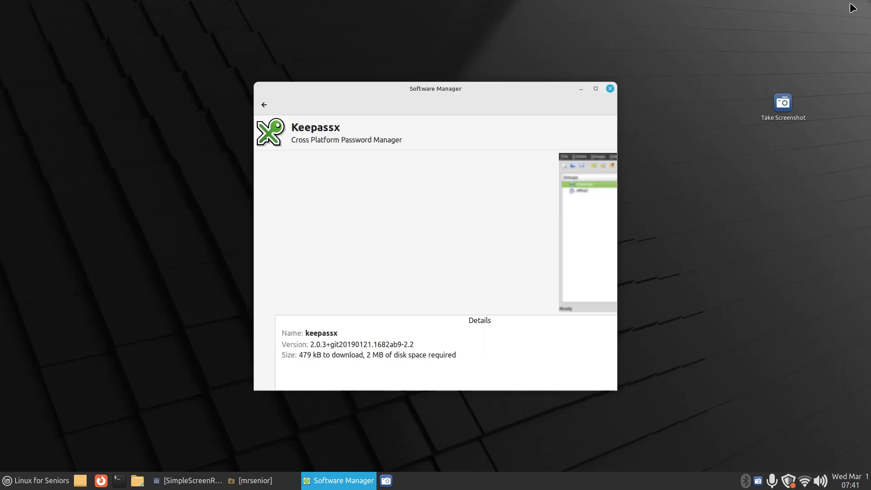
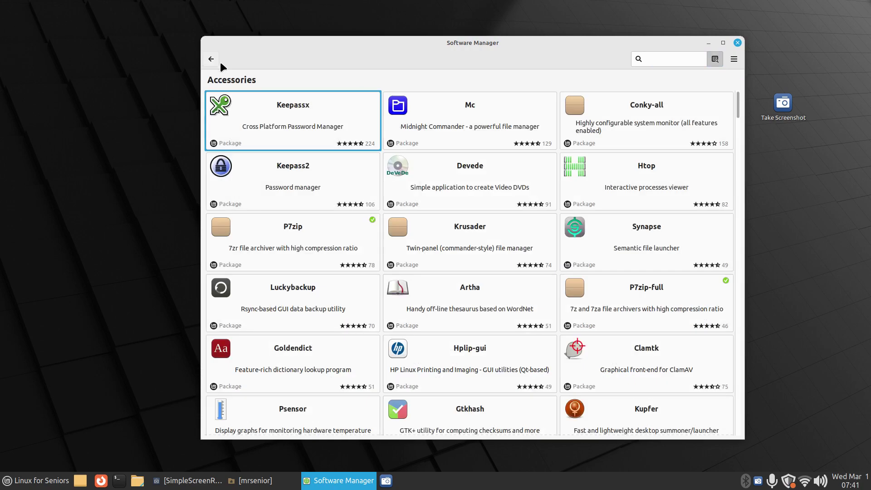
- View the Mc package page, return to the Software Manager start page, and list the Accessories category again
click(432, 116)
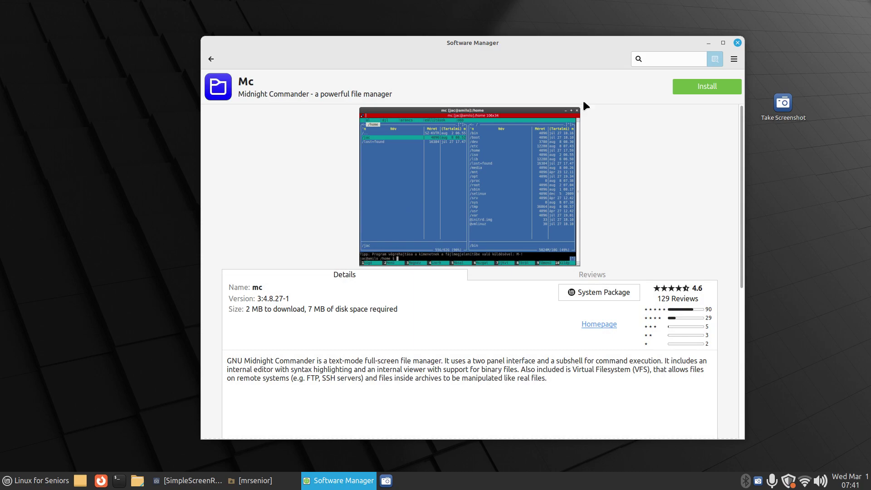
click(210, 59)
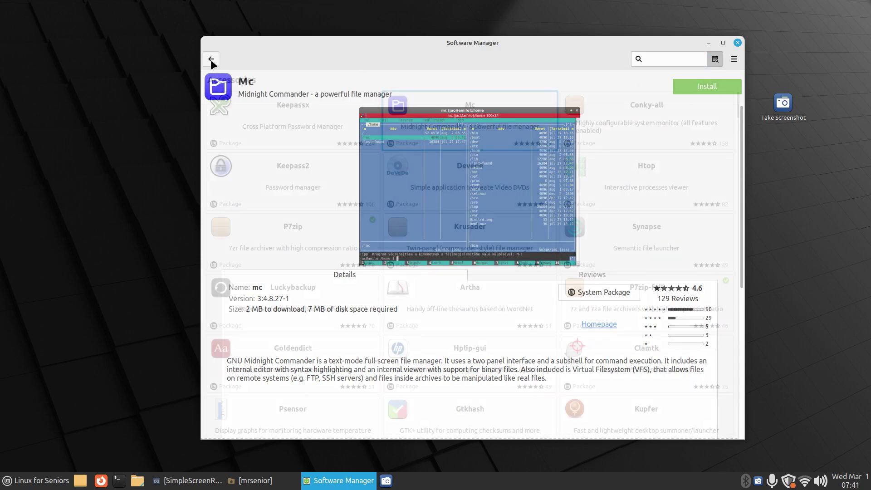
click(211, 59)
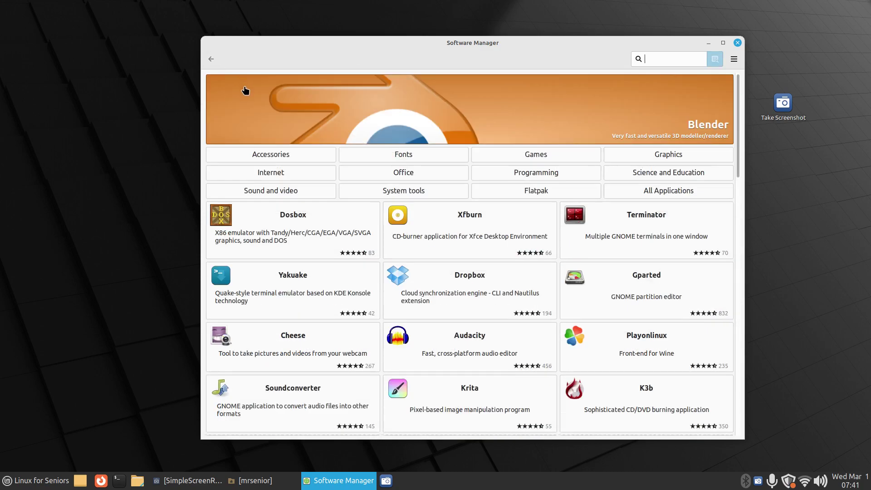
click(266, 156)
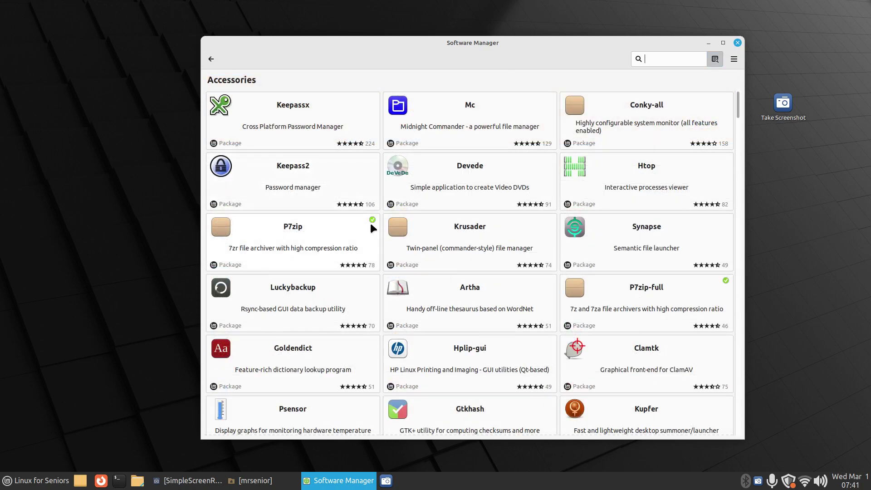
- View the P7zip package page in the Accessories category and return to the Software Manager start page
click(328, 232)
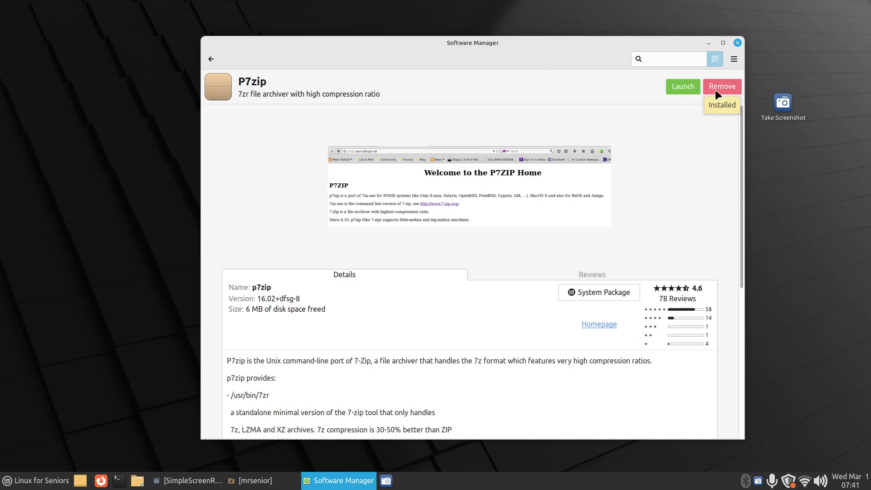
click(212, 59)
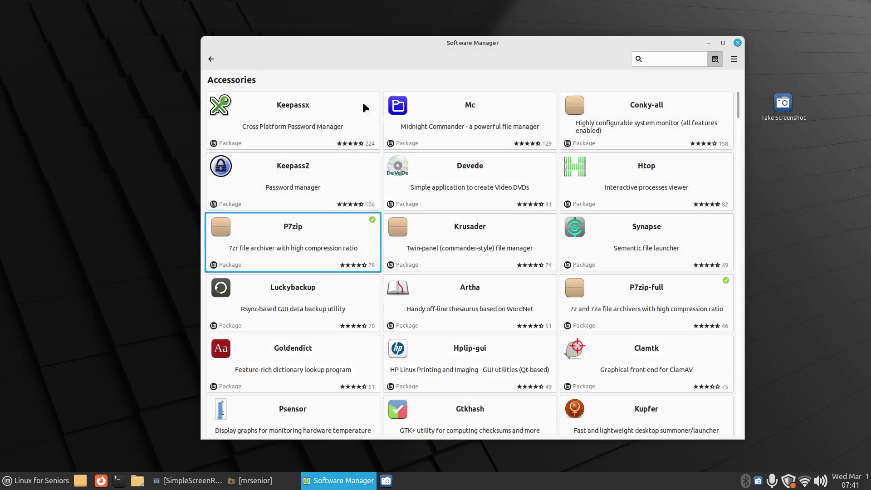
click(211, 59)
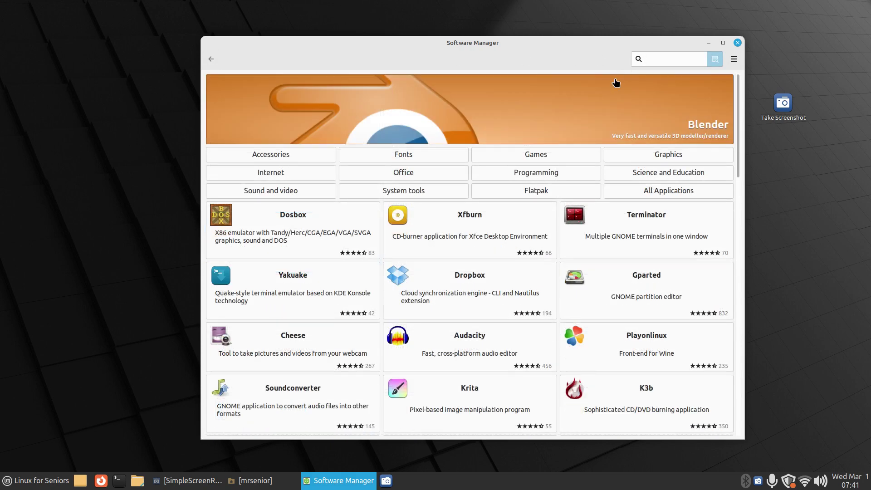
- Search for gimp, view the Gimp package as System Package and as Flatpak (Flathub), and return to the start page
text(gimp)
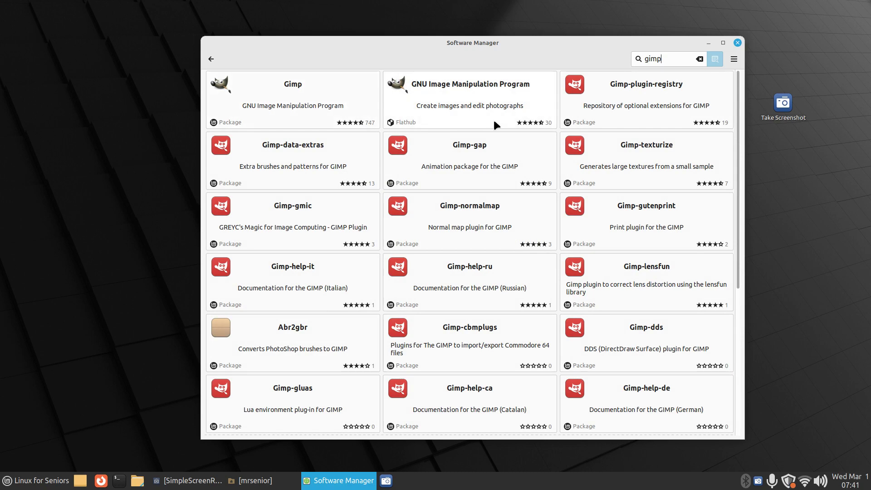
click(293, 95)
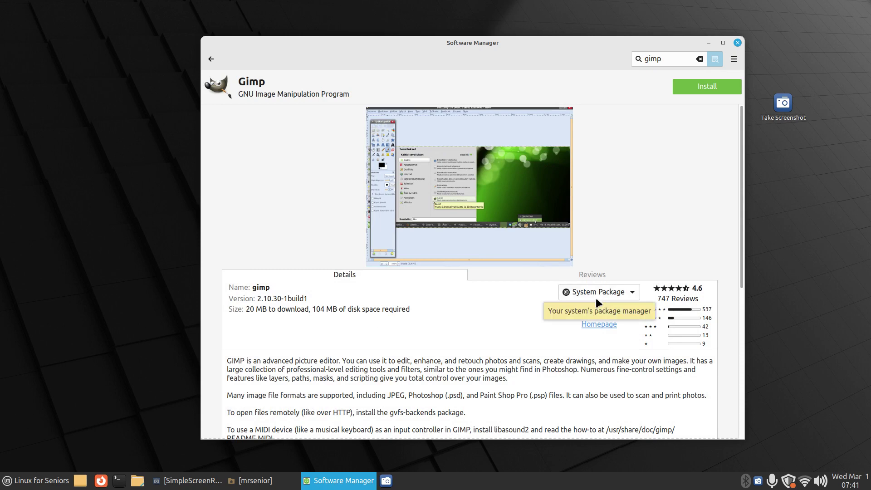
click(619, 293)
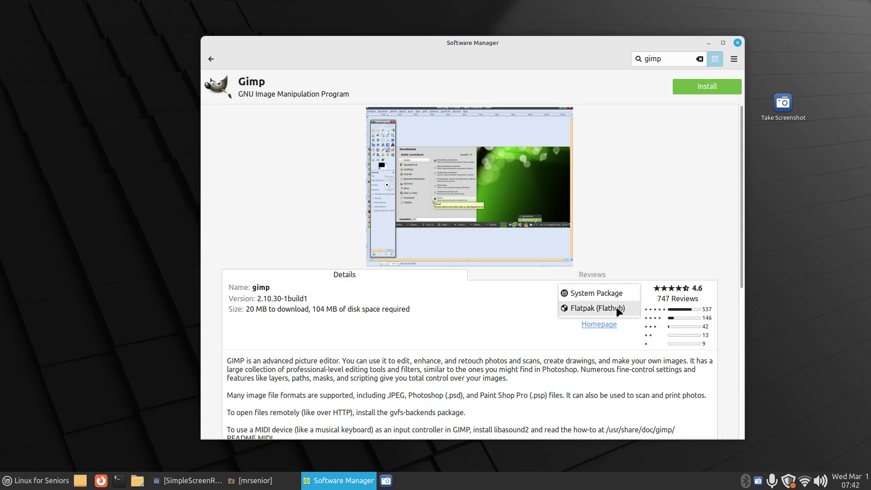
click(616, 307)
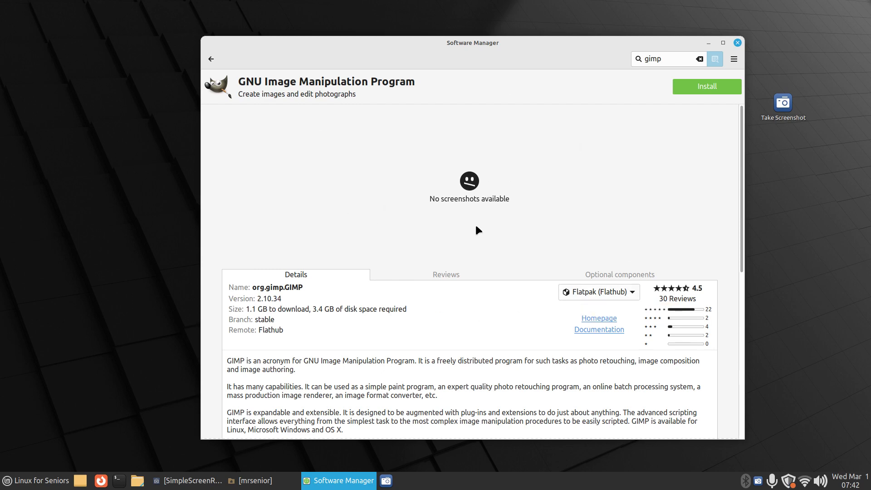
click(611, 290)
click(611, 278)
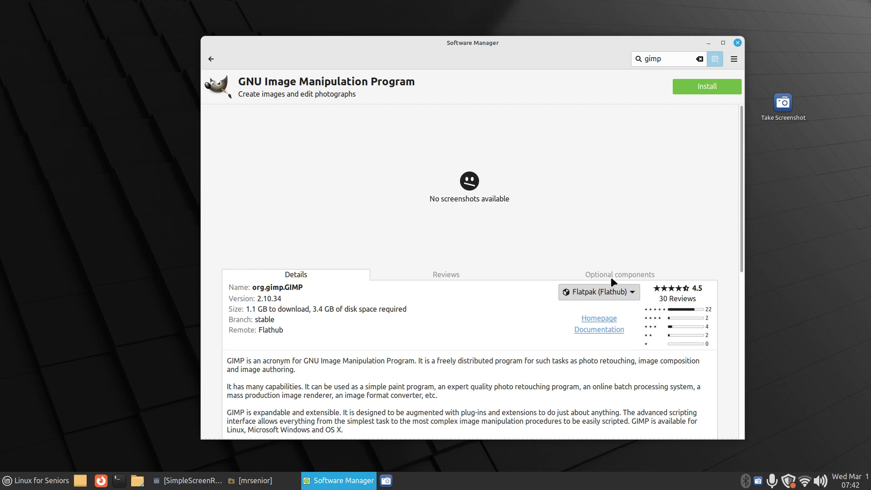
click(210, 59)
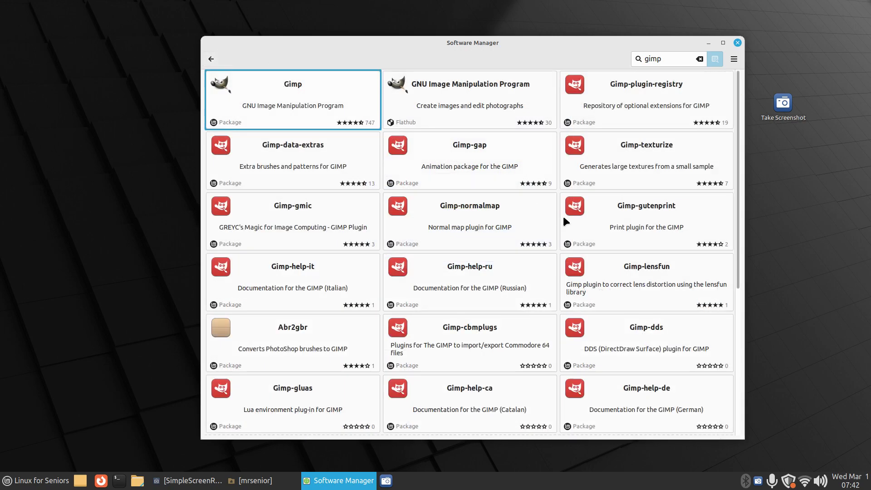
click(210, 60)
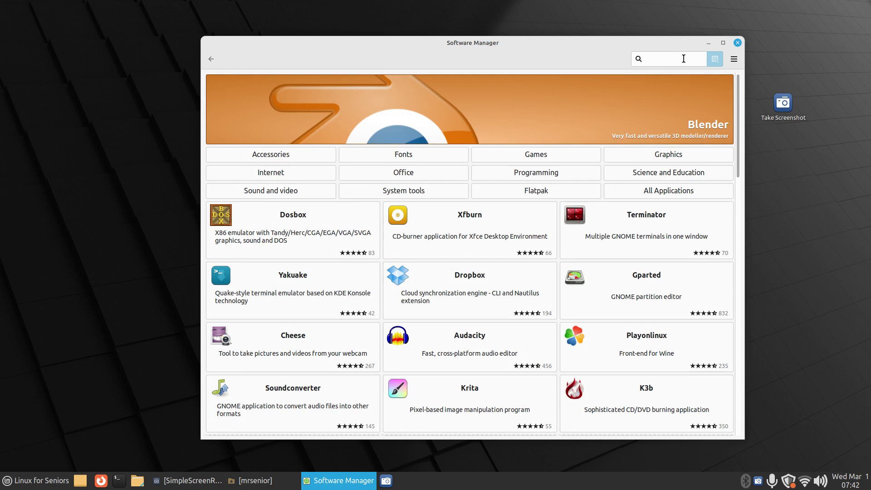
- View the About information with Software Manager's version and name, and close Software Manager
click(735, 59)
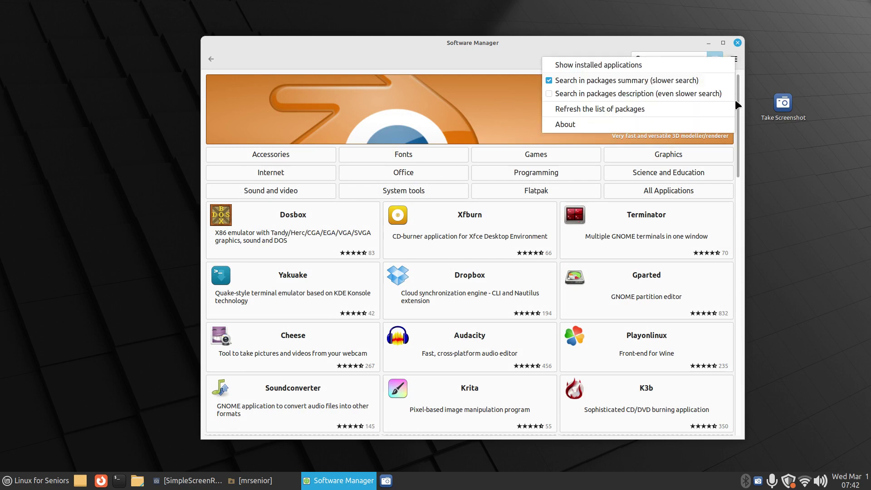
click(646, 120)
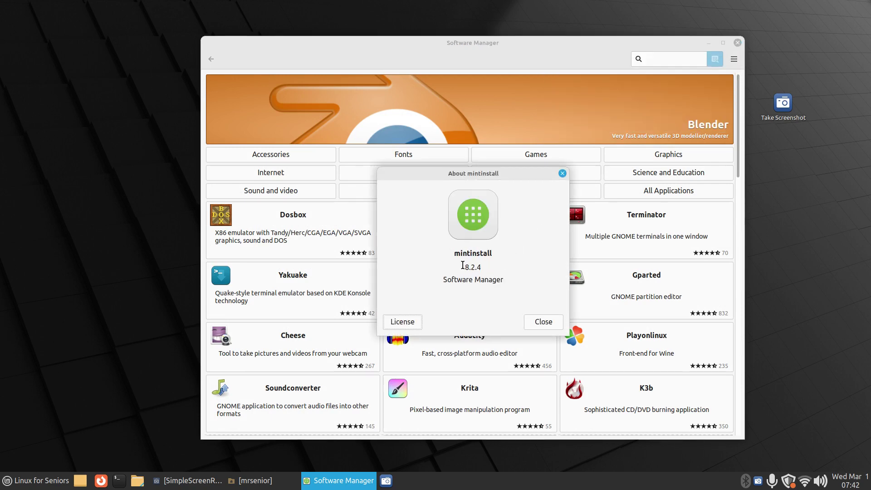
drag(461, 267, 519, 266)
drag(439, 279, 503, 279)
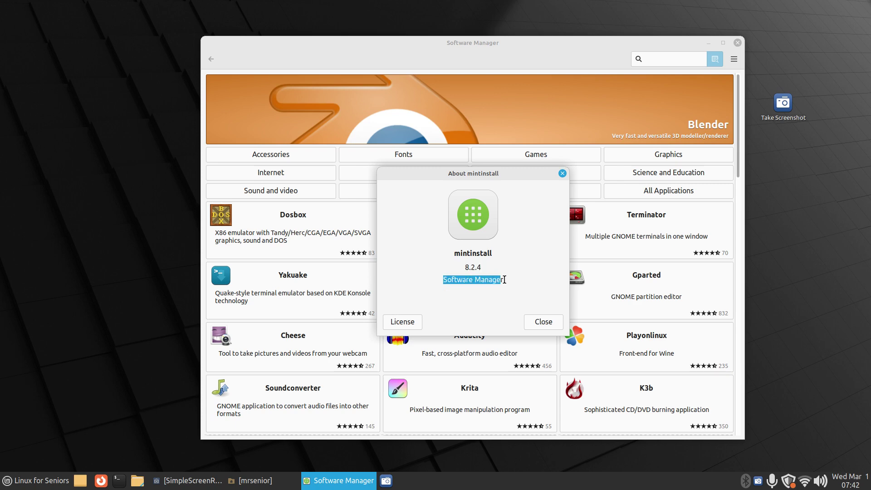
click(547, 322)
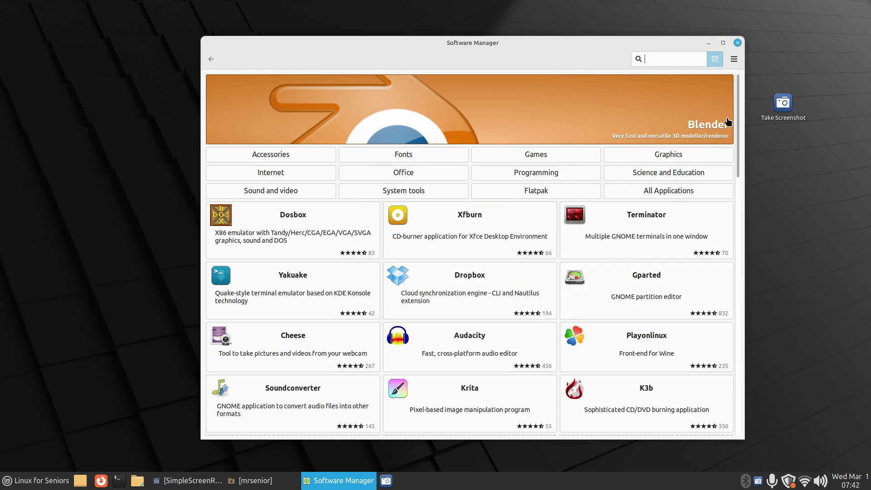
click(737, 42)
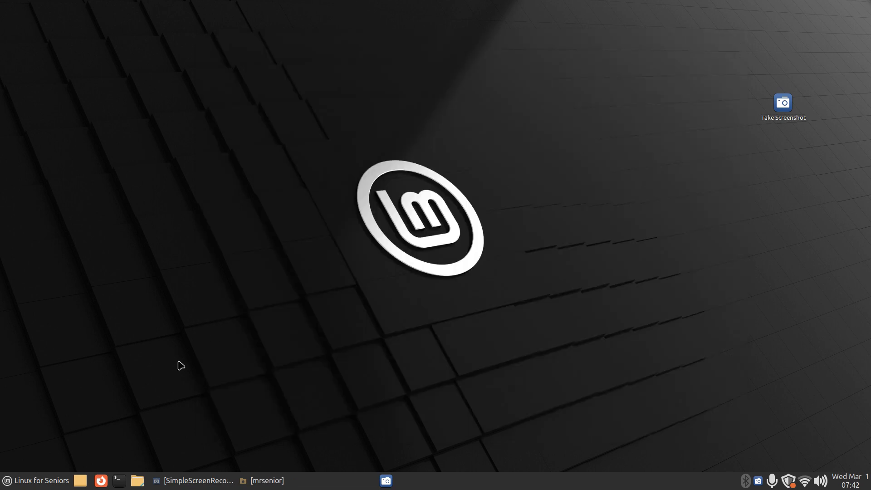
- Restore and close the minimized home folder window, and move the screenshot launcher further right along the panel
click(289, 480)
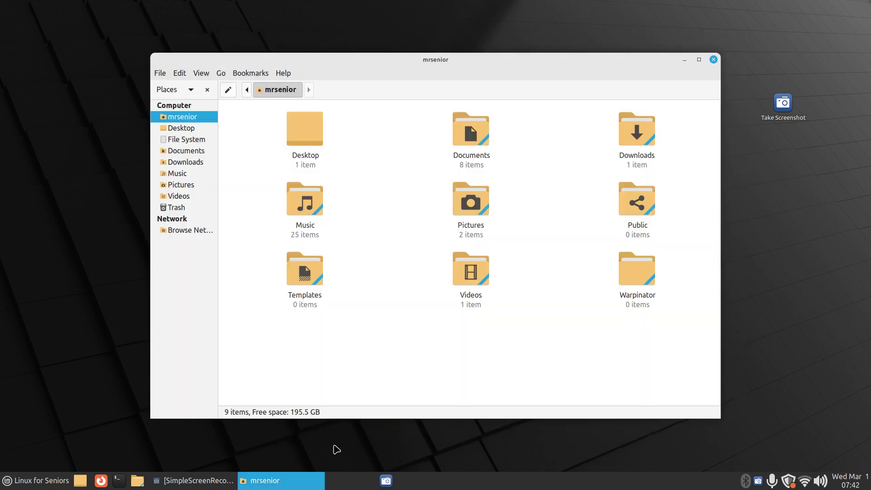
click(714, 60)
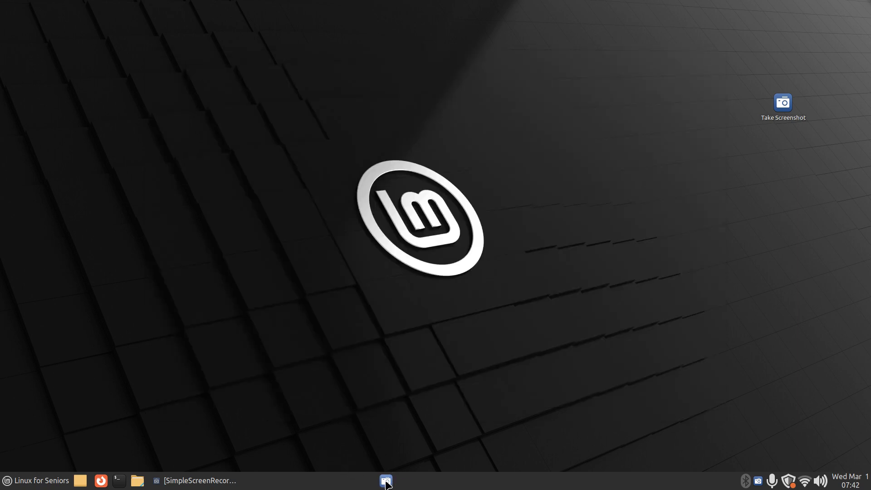
right_click(389, 481)
click(420, 442)
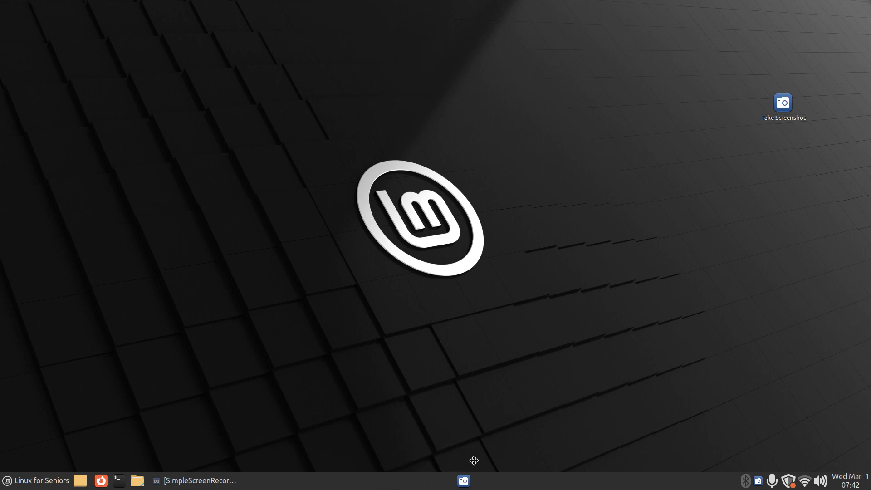
click(520, 467)
- Start Package Manager from the system entries of the main menu and authenticate with the account password
click(9, 481)
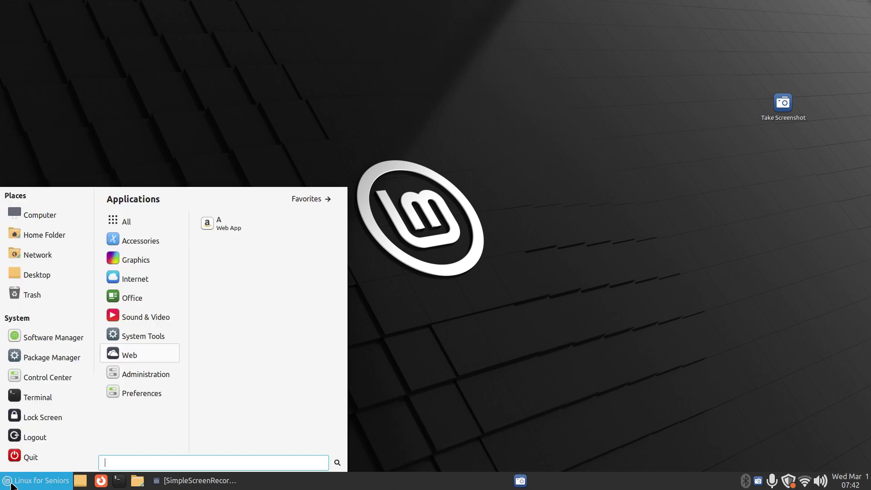
click(38, 357)
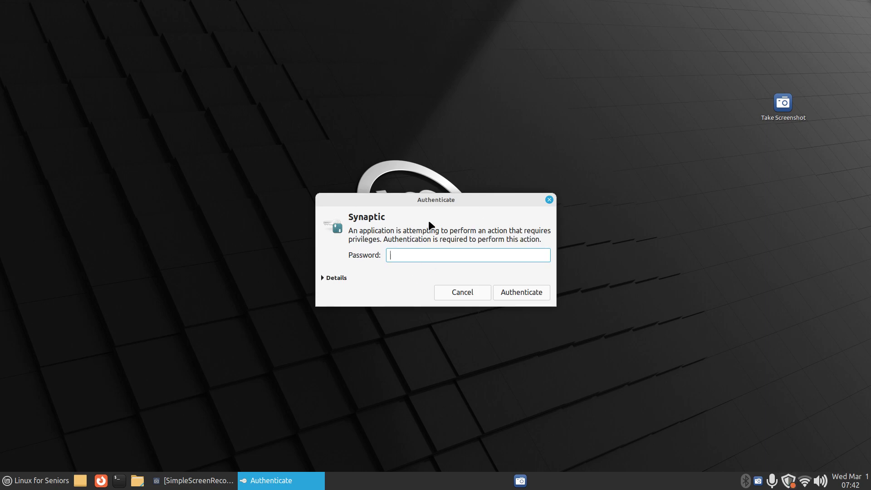
text(****)
key(Return)
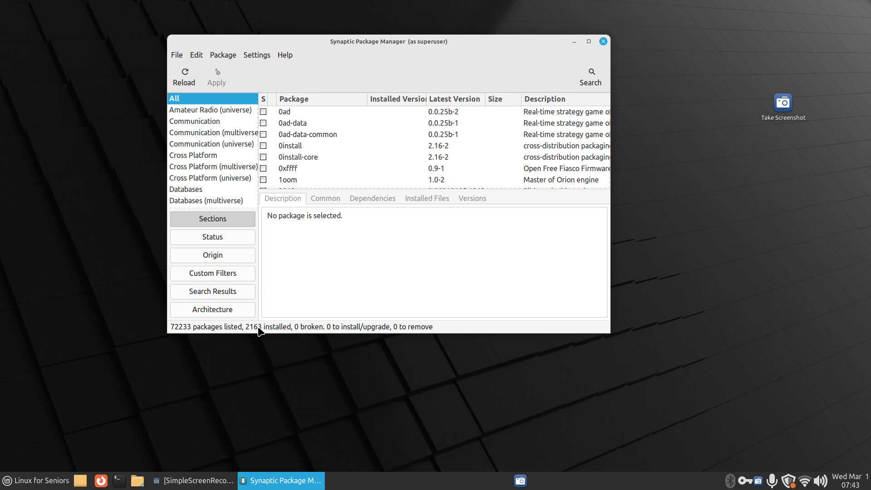
- View the official repositories in Synaptic's Software Sources window and close it
click(261, 55)
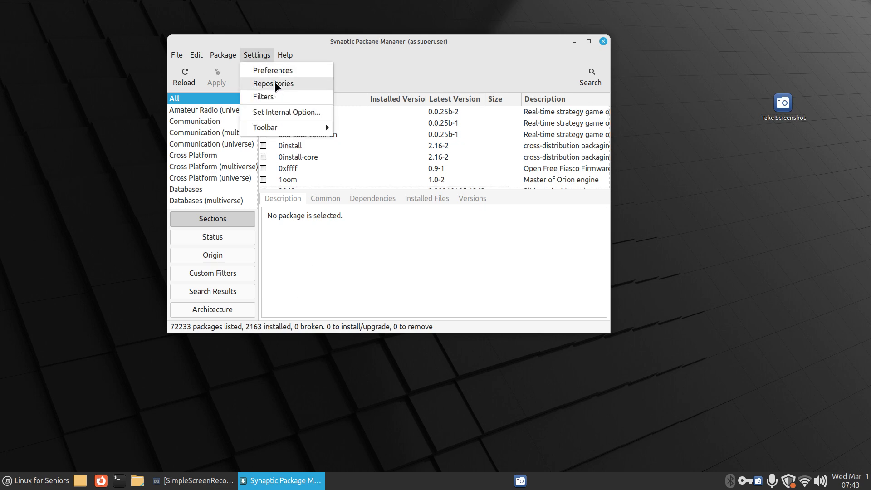
click(274, 83)
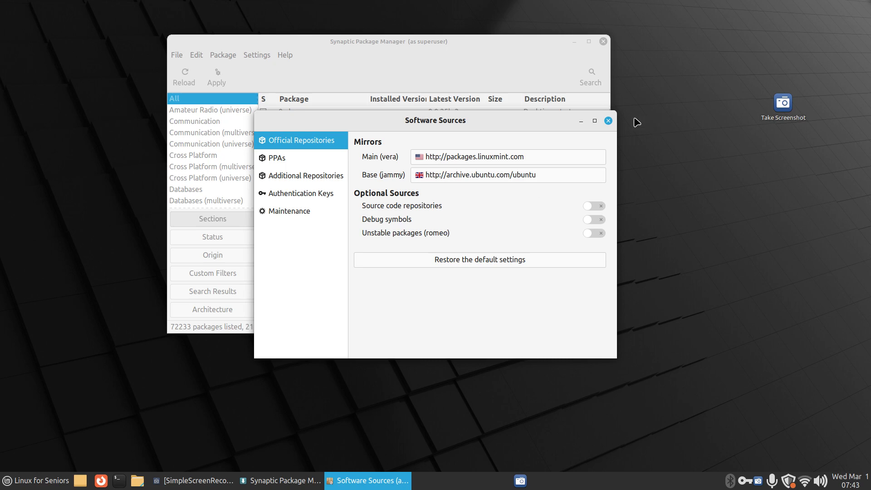
click(608, 120)
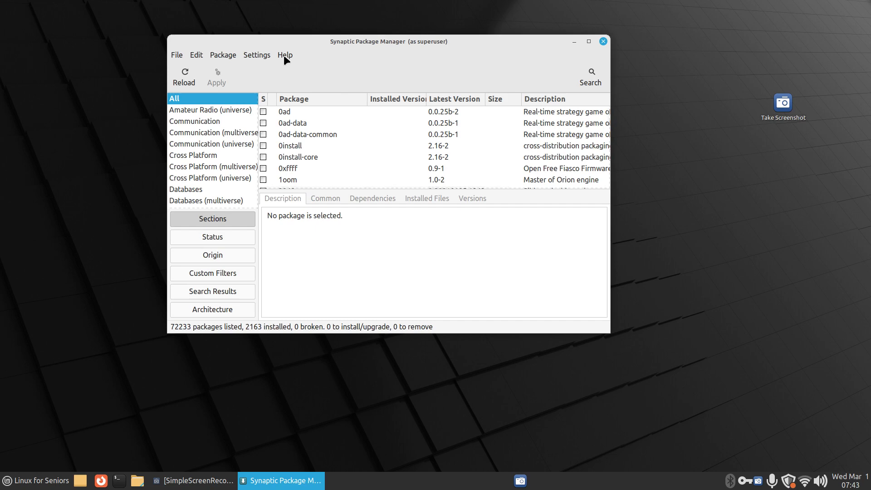
- View Synaptic's About information and the Icon Legend for package statuses, closing each dialog
click(285, 56)
click(297, 109)
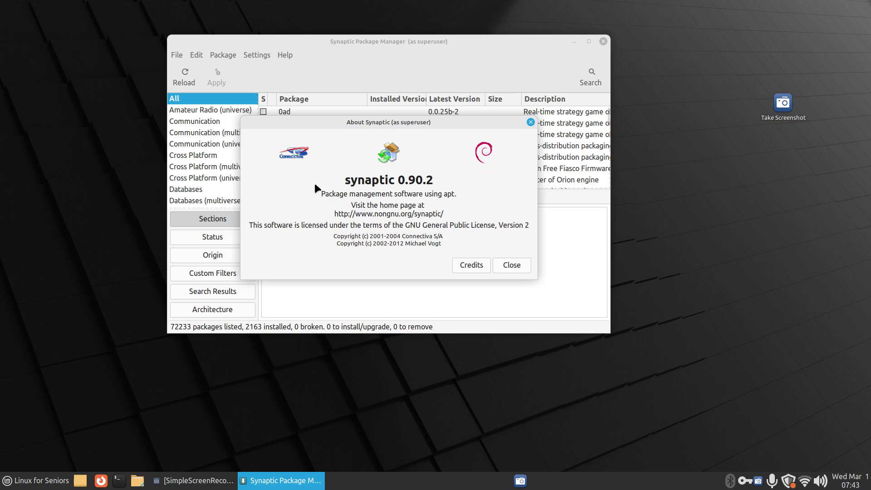
click(500, 266)
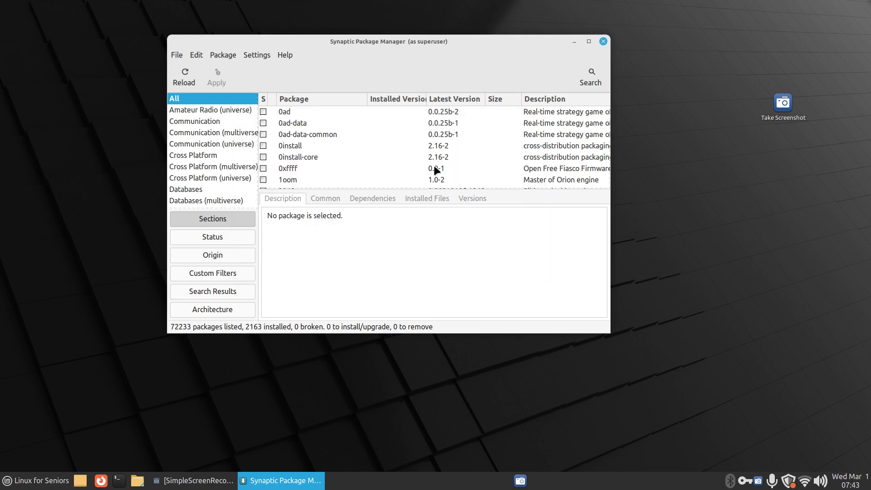
click(284, 55)
click(296, 96)
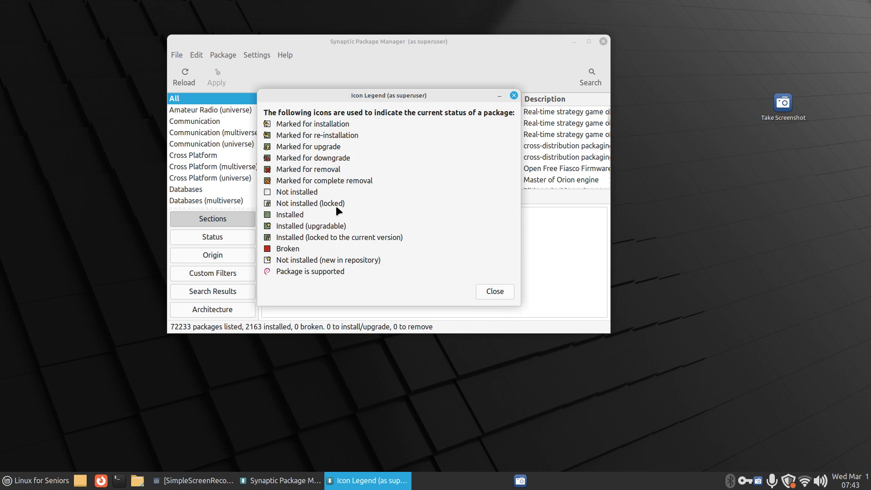
click(496, 290)
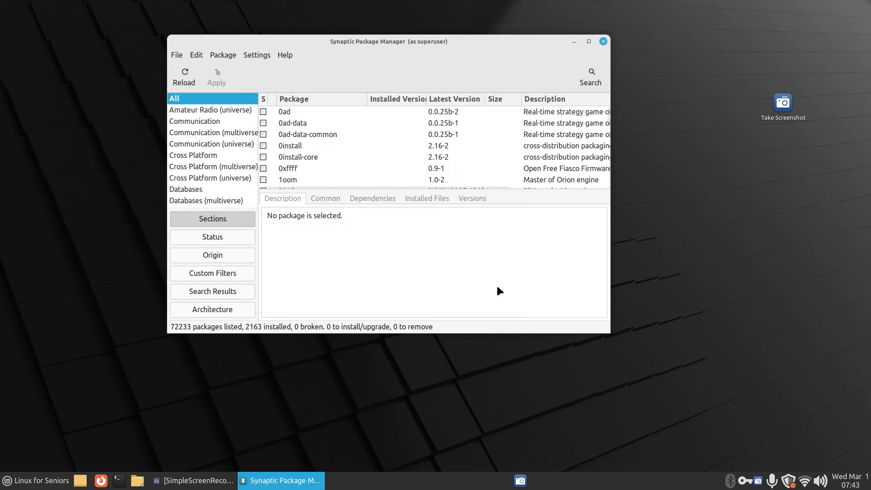
- Search the packages for variety, looking in Name only
click(590, 77)
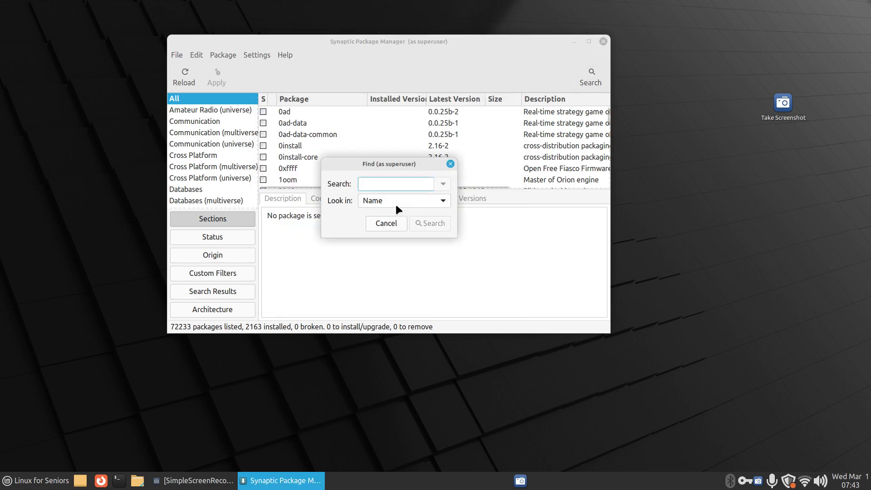
click(378, 202)
click(375, 218)
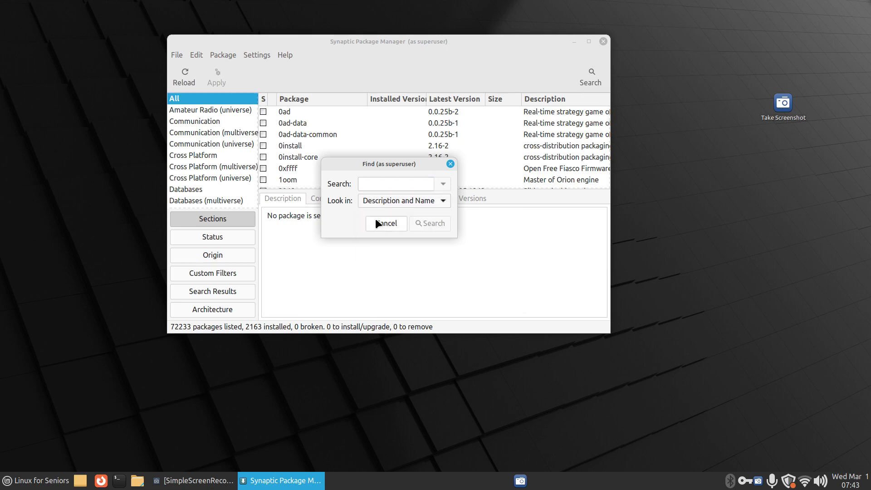
click(422, 200)
click(416, 185)
click(389, 183)
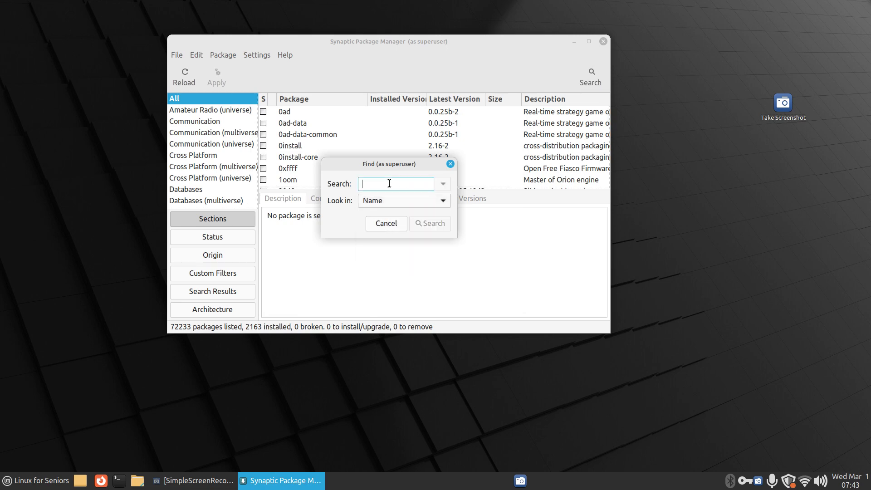
text(varioe)
key(BackSpace)
key(BackSpace)
key(BackSpace)
key(BackSpace)
text(riety)
click(436, 222)
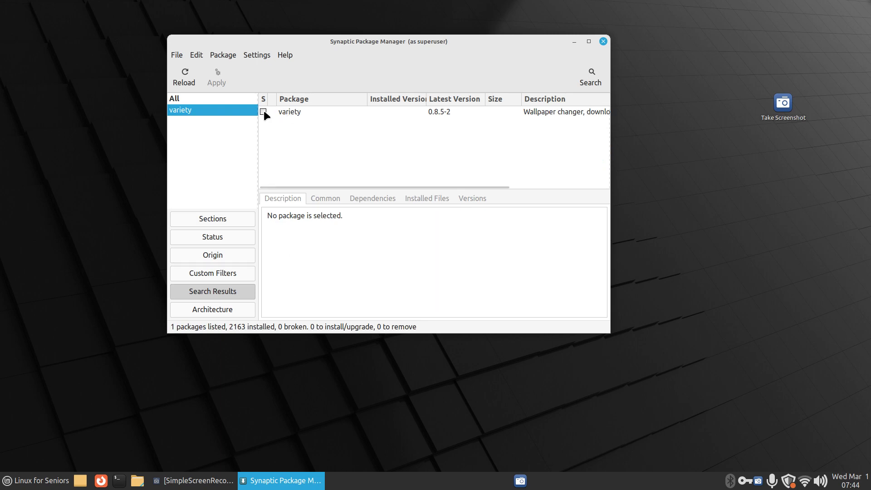
- Review the additional changes required to install the variety package and dismiss them without marking it
click(263, 112)
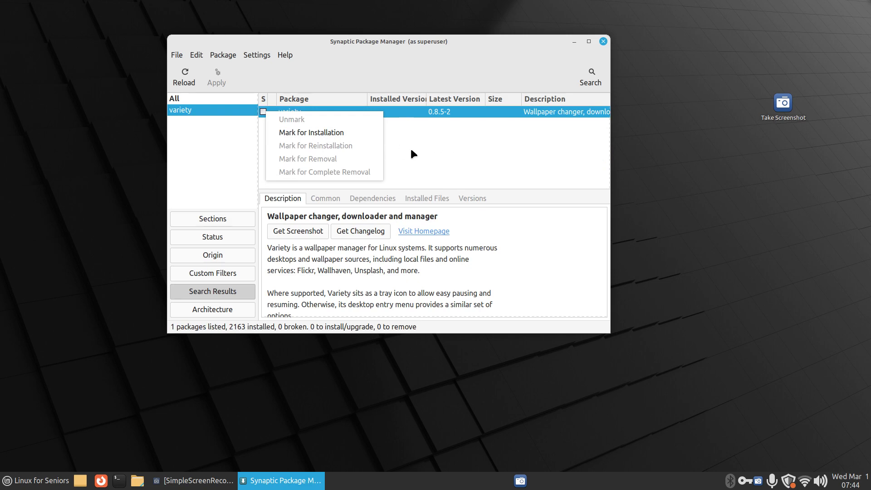
click(304, 131)
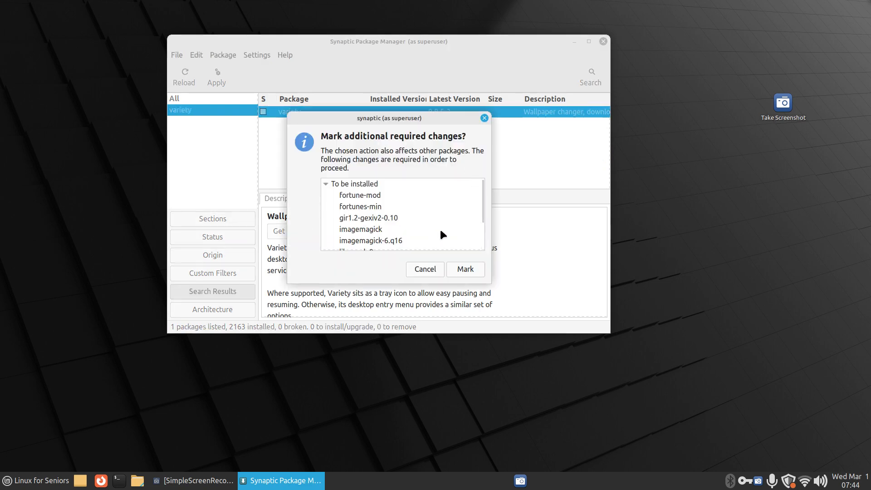
click(479, 270)
click(484, 119)
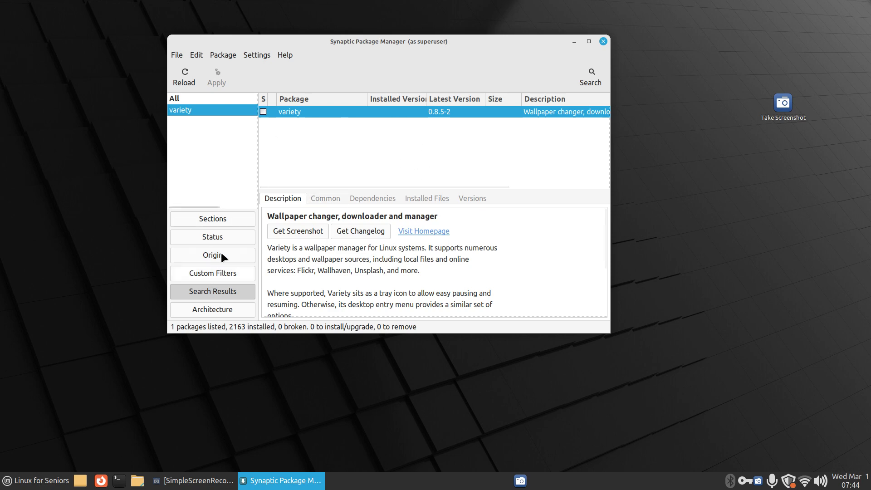
- List the Synaptic packages by section, and close the package manager
click(211, 219)
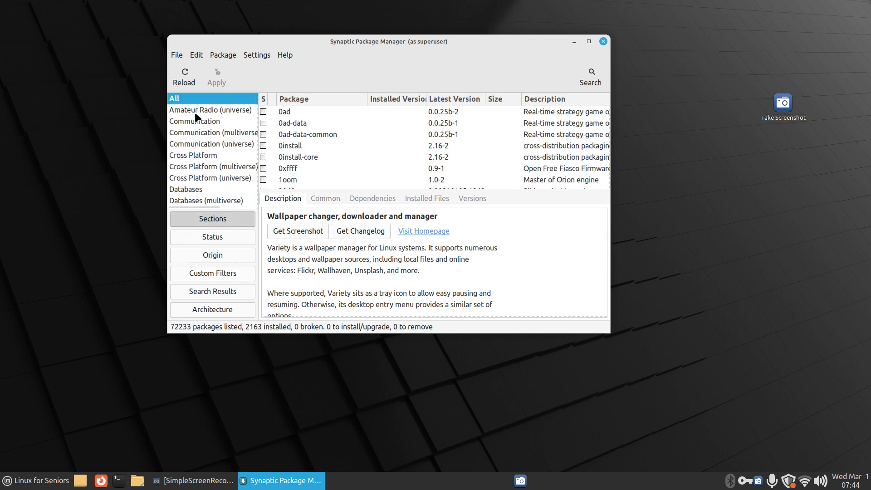
click(603, 41)
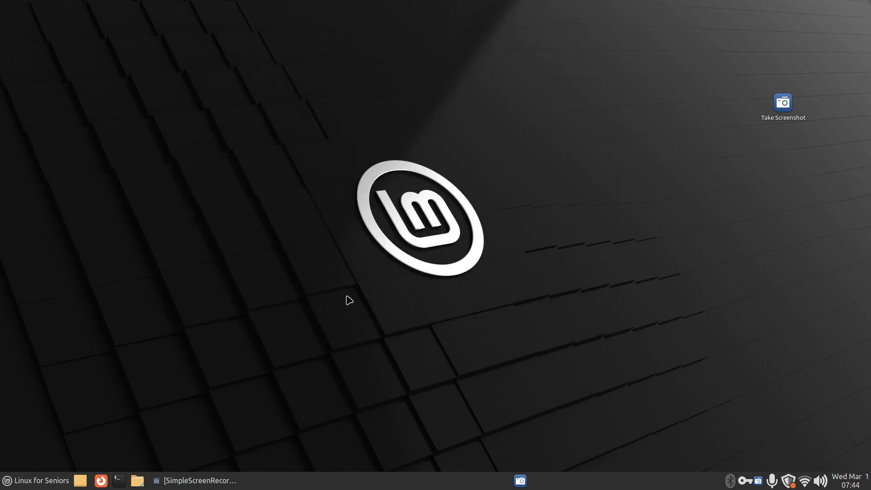
- Open a terminal window, move it toward the upper right of the desktop, and run the history command
click(2, 485)
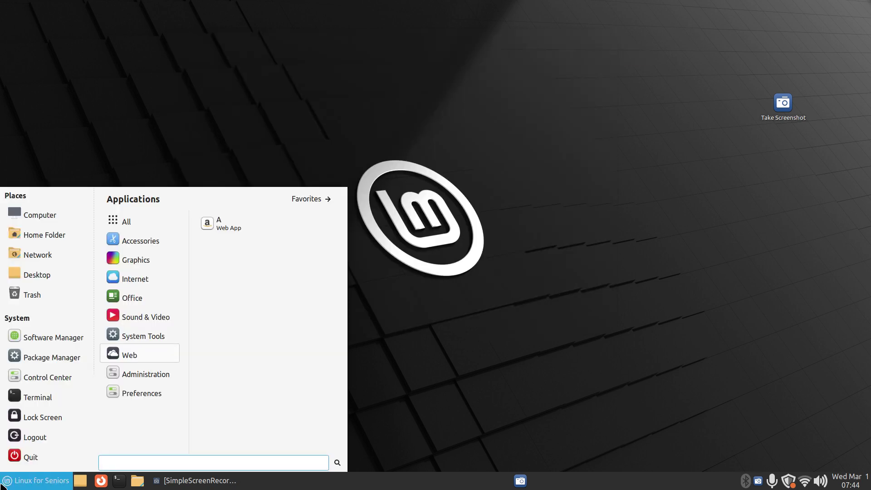
click(400, 341)
click(119, 483)
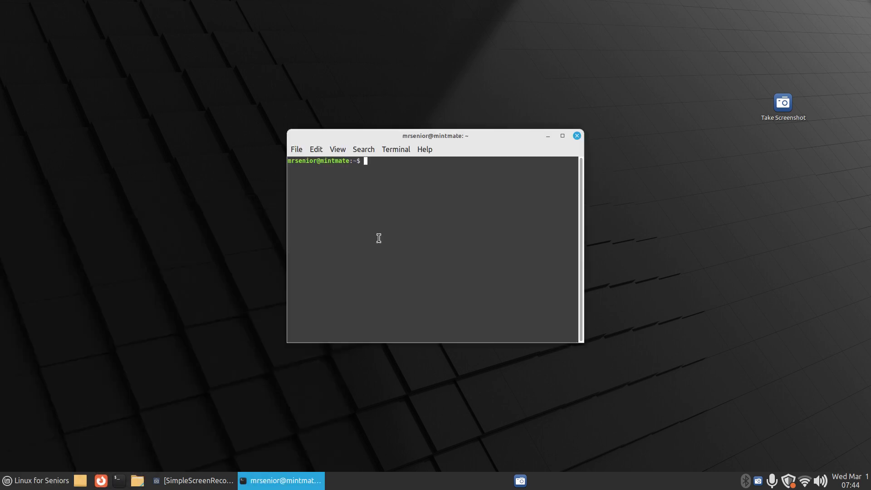
drag(389, 132, 548, 128)
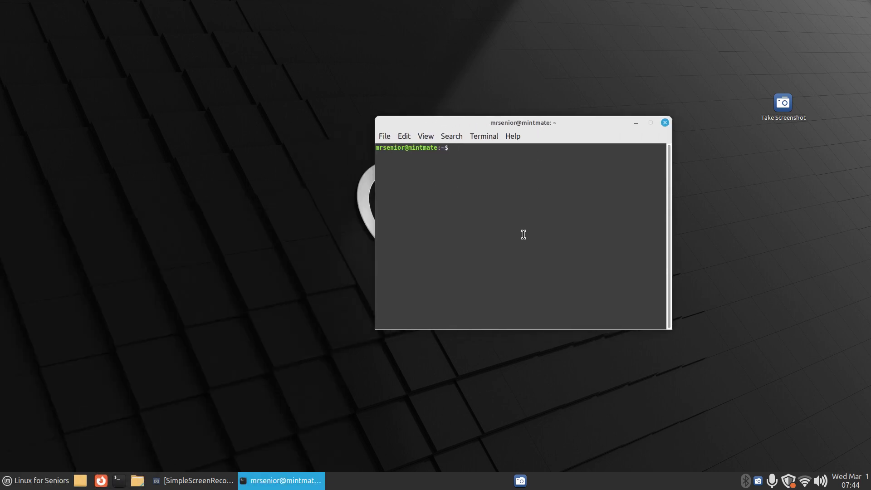
text(history)
key(Return)
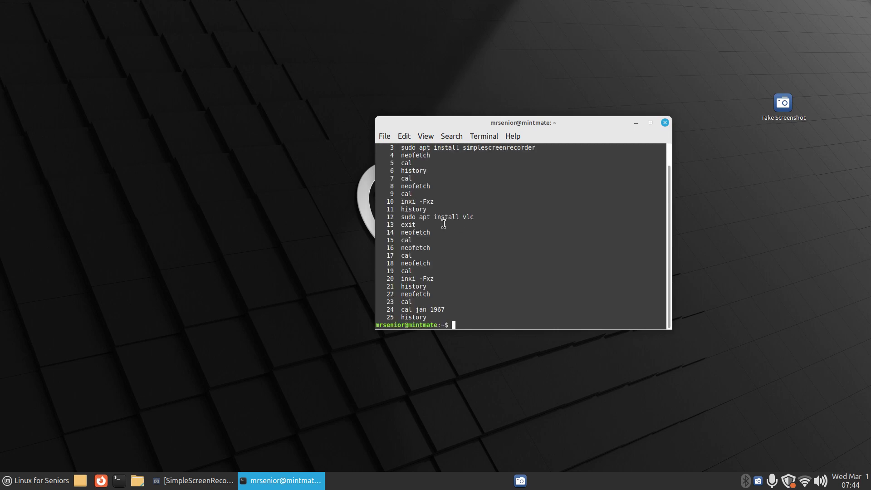
- Highlight the sudo apt install vlc entry in the history, plus the package names vlc and simplescreenrecorder
drag(401, 217, 479, 217)
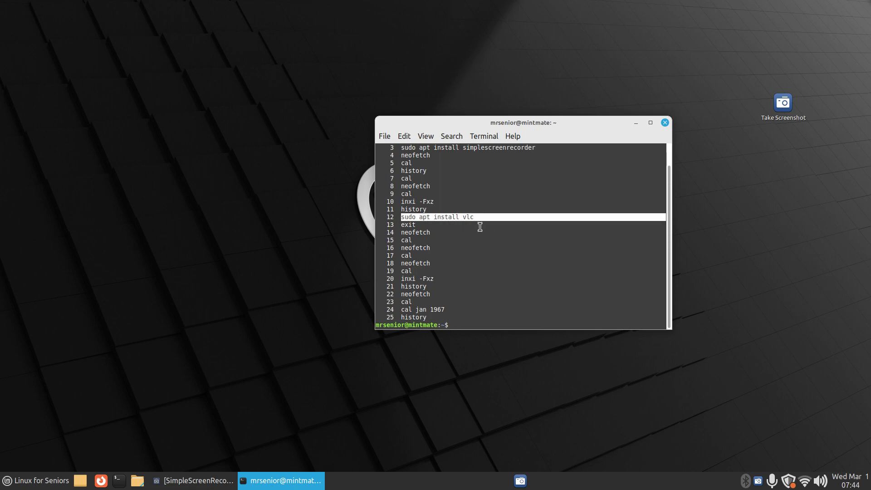
click(475, 219)
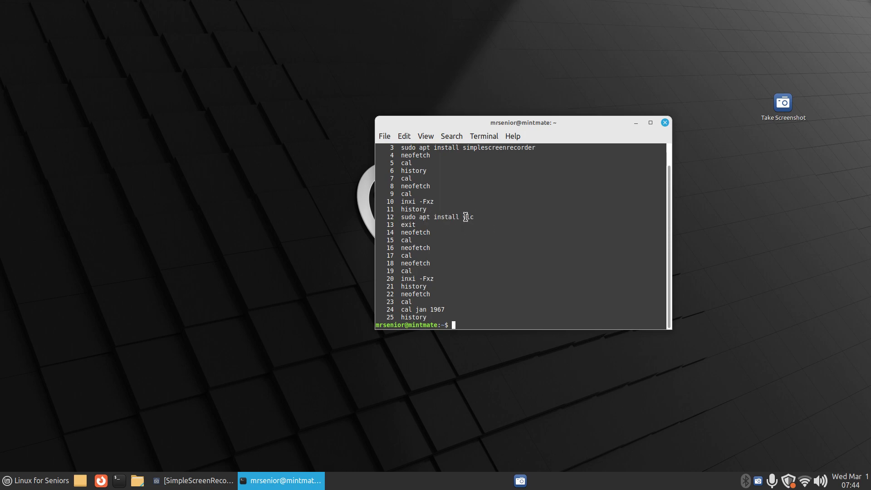
drag(464, 217, 482, 218)
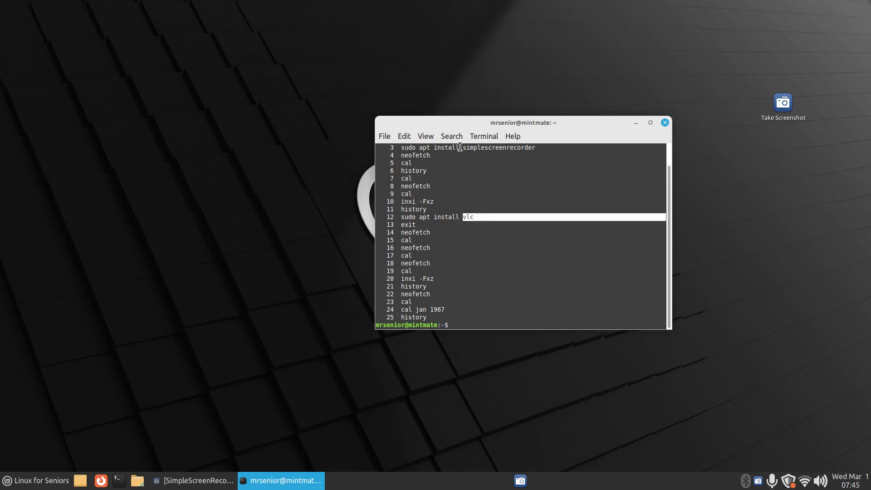
drag(462, 148, 539, 148)
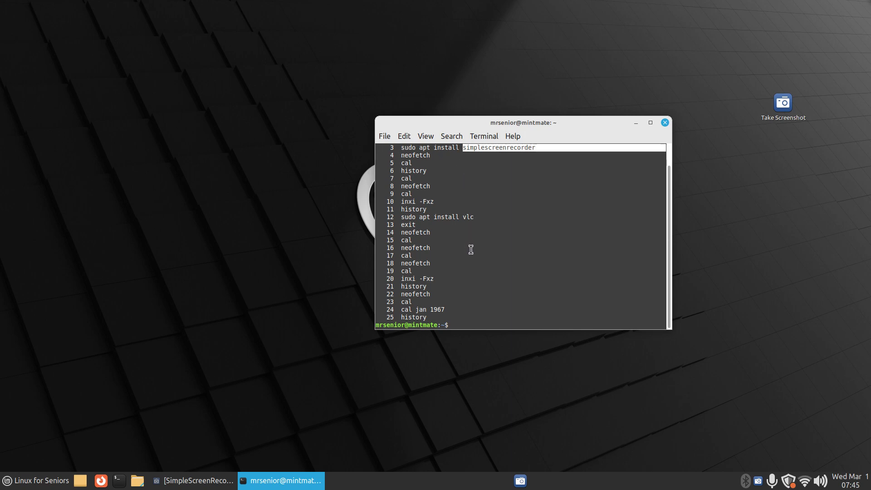
click(479, 232)
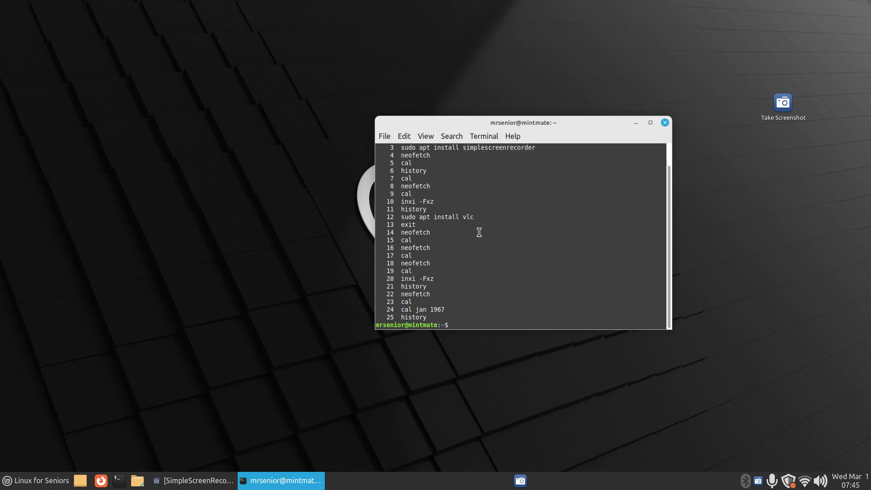
- Examine the parts of the vlc install command in the history, highlighting sudo, apt install and the package name, and compare the simplescreenrecorder entry
double_click(402, 217)
click(421, 221)
drag(420, 217, 459, 217)
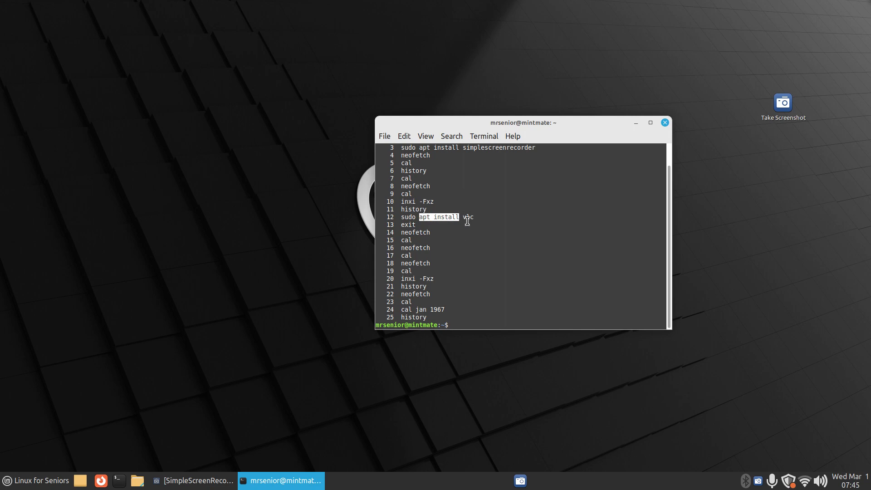
click(463, 217)
drag(463, 217, 476, 217)
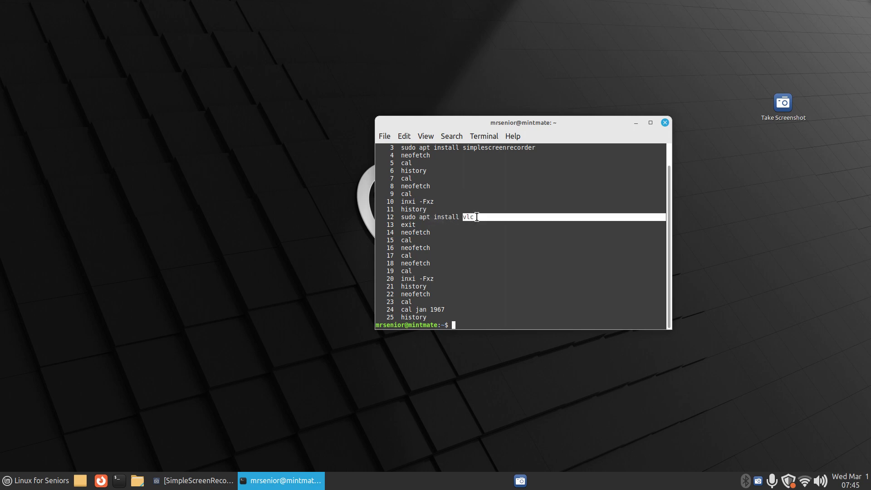
click(492, 194)
drag(462, 147, 538, 148)
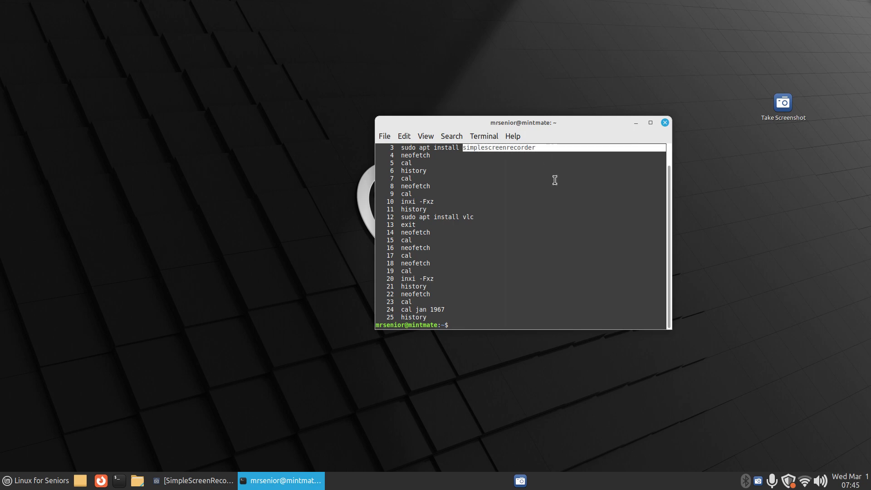
click(562, 231)
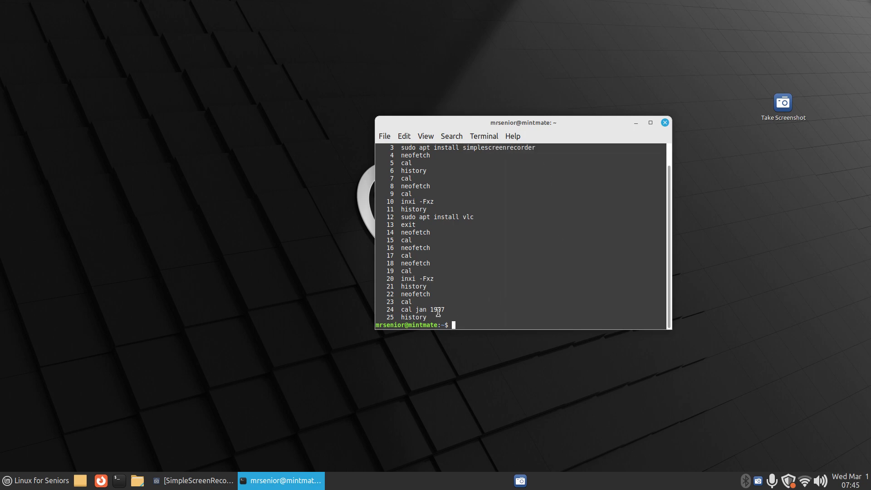
- Copy the command cal jan 1967 from the history list and paste it at the terminal prompt
drag(402, 303, 453, 314)
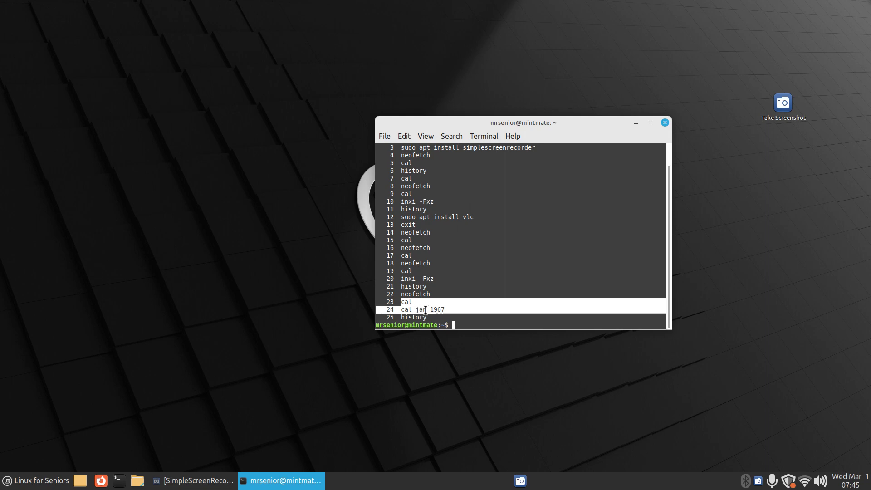
click(451, 309)
drag(400, 310, 445, 310)
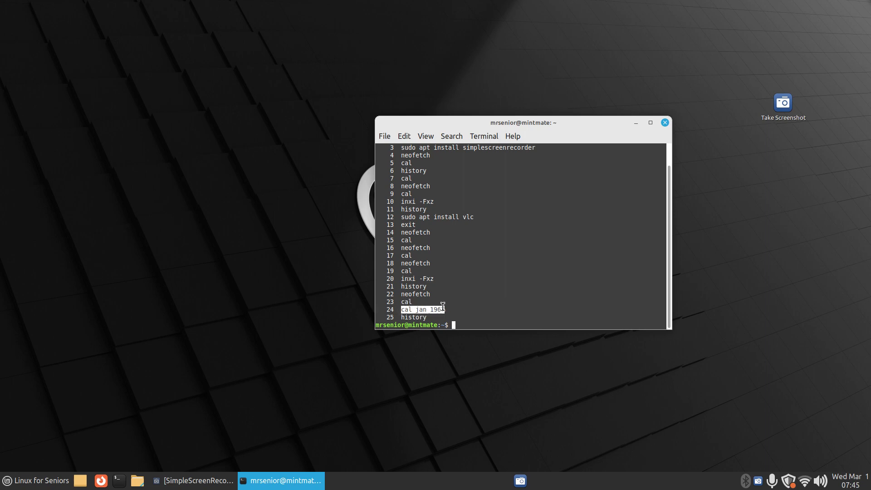
right_click(433, 310)
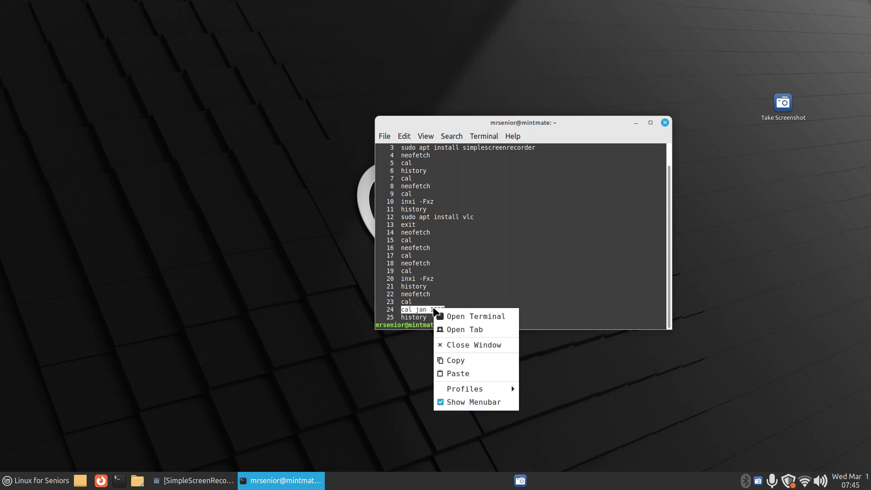
click(473, 360)
right_click(464, 323)
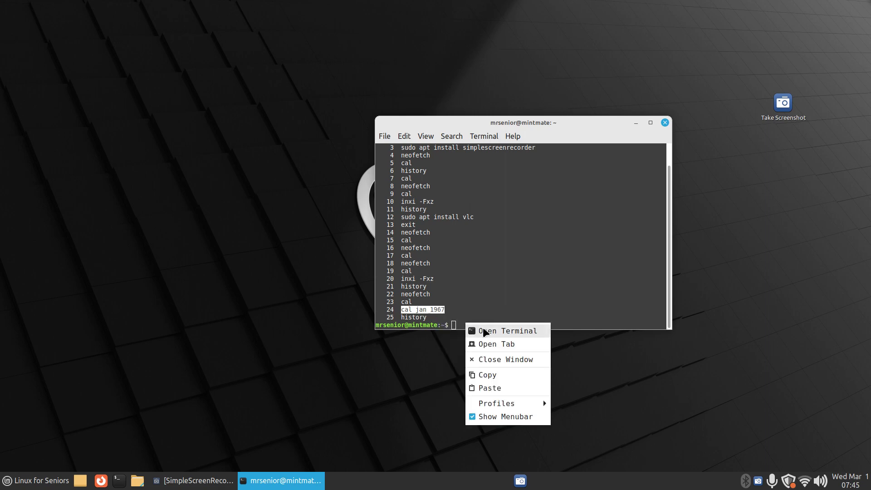
click(515, 388)
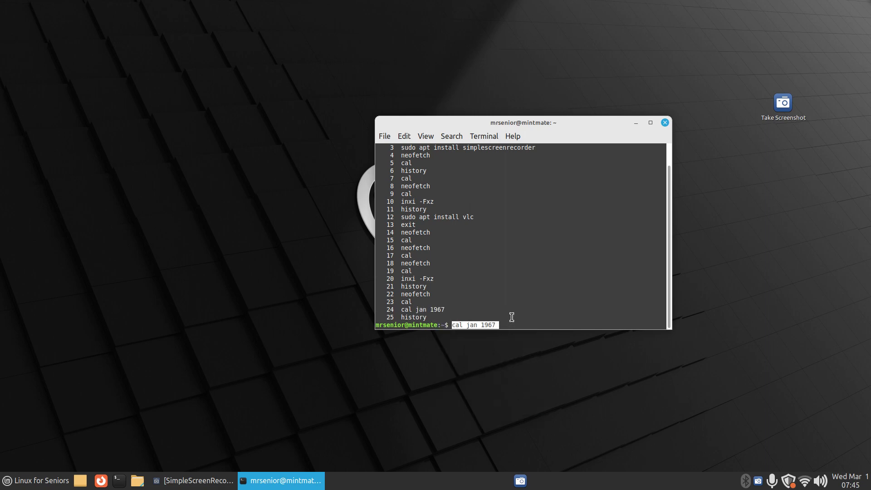
- Change the pasted command to cal may 1988 and run it
key(End)
key(Left)
key(Left)
key(Left)
key(Left)
key(Left)
key(Left)
key(Left)
key(Left)
key(Delete)
key(Delete)
key(Delete)
key(Delete)
key(Delete)
key(Delete)
key(Delete)
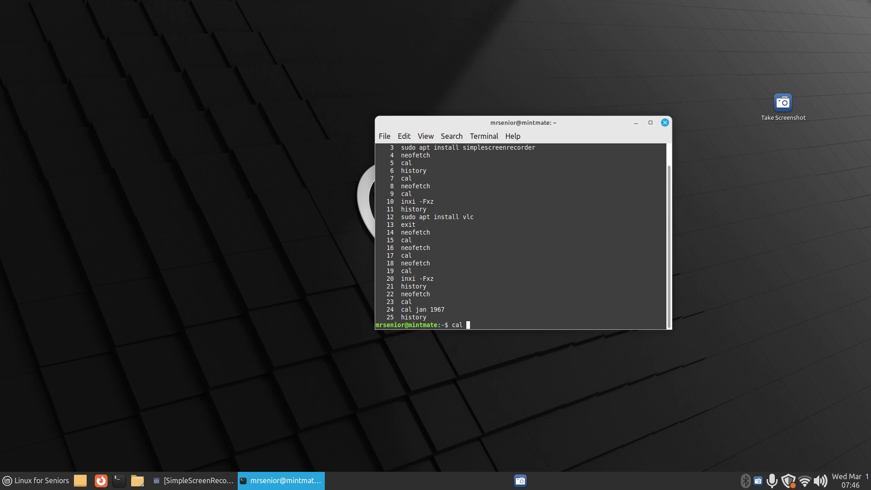
text(may 1988)
key(Return)
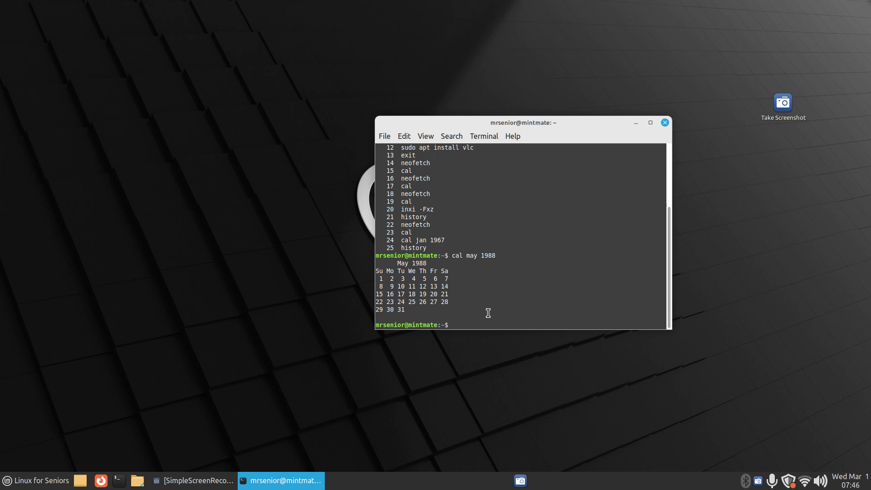
- Highlight the last Saturday in the May 1988 calendar output and close the terminal
drag(437, 303, 463, 304)
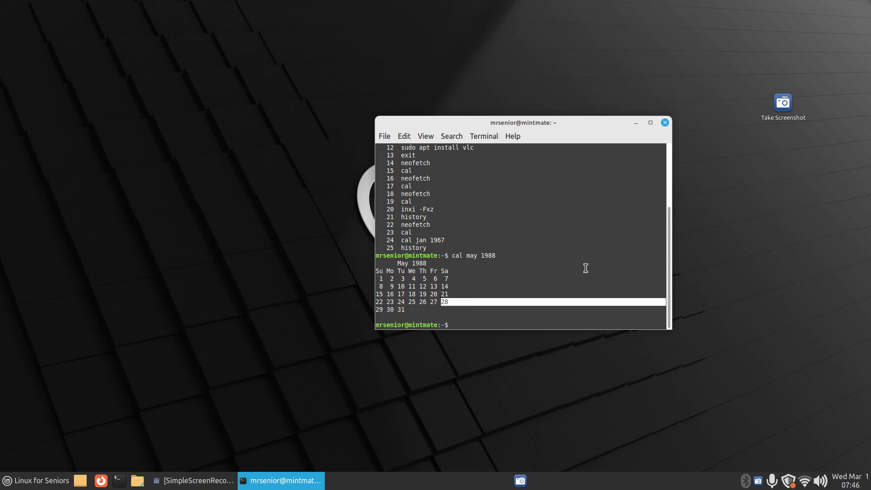
click(664, 123)
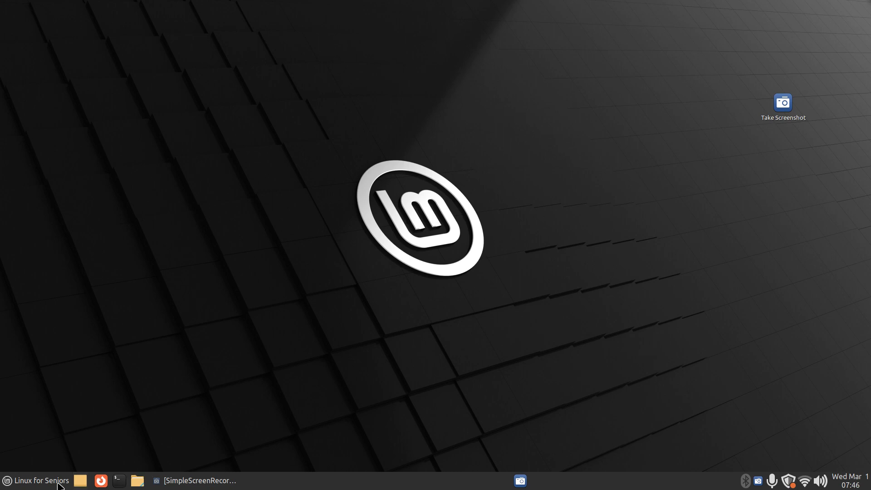
- View the shutdown options offered by the Quit entry and dismiss the dialog without shutting down
click(37, 482)
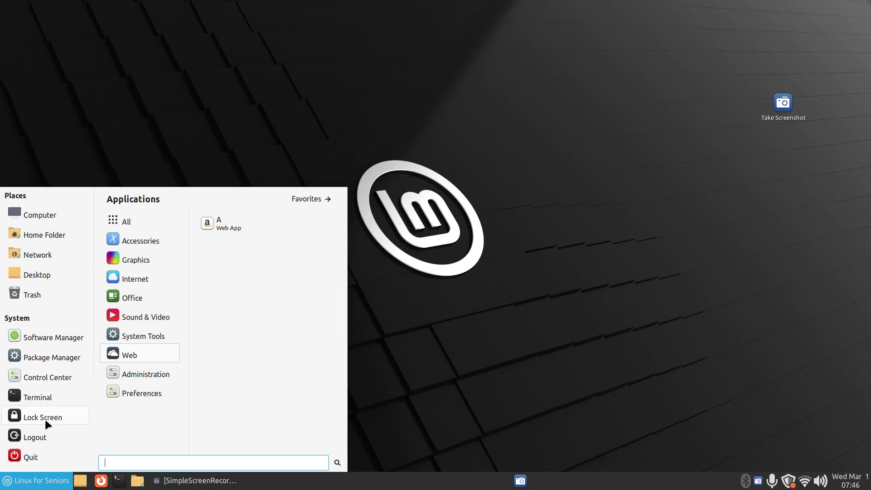
click(28, 459)
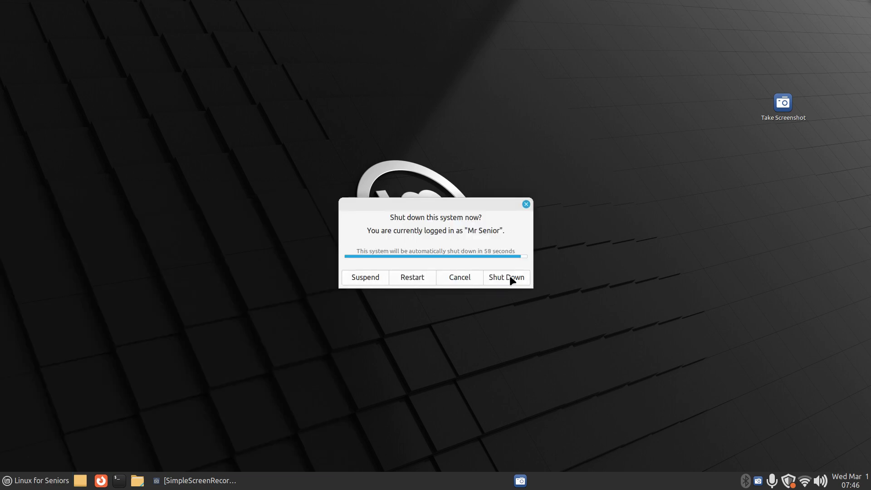
click(526, 204)
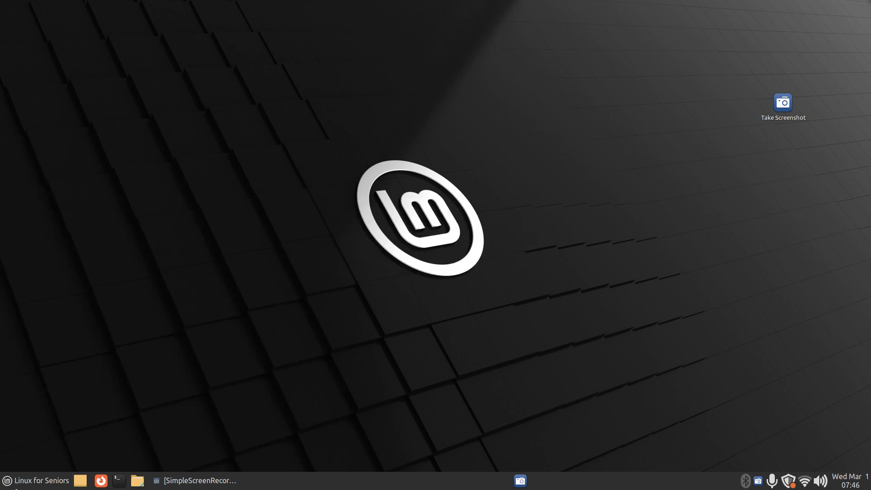
- Look through the Accessories applications, view the USB Image Writer window and close it
key(super)
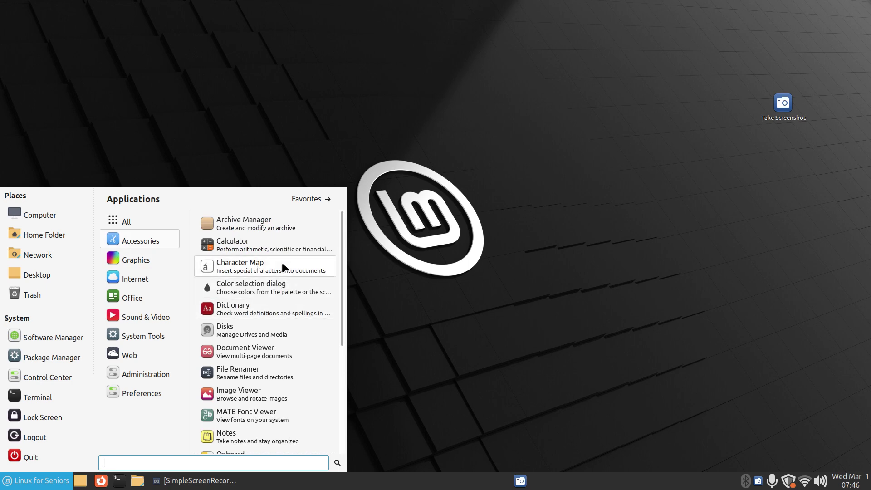
scroll(282, 264, down, 5)
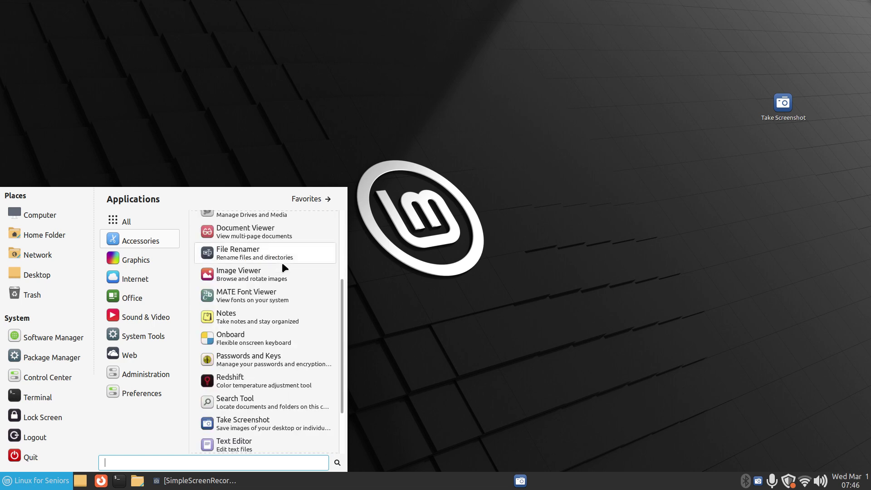
scroll(282, 263, down, 1)
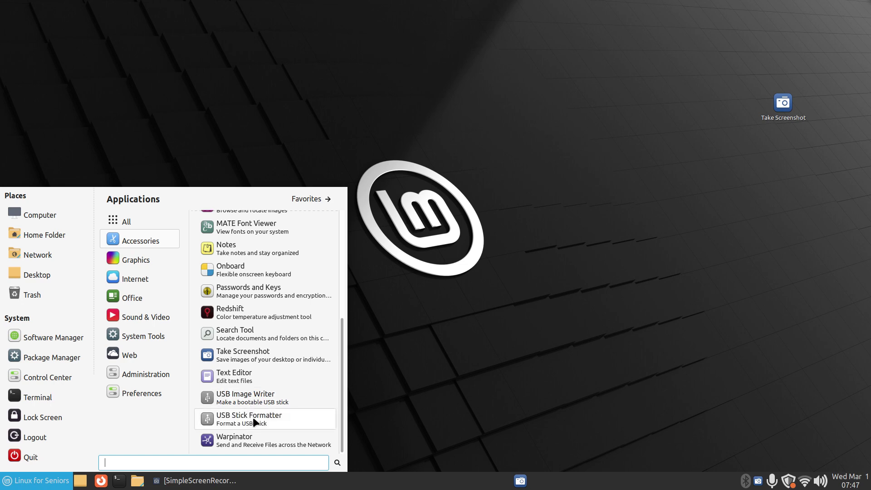
click(259, 393)
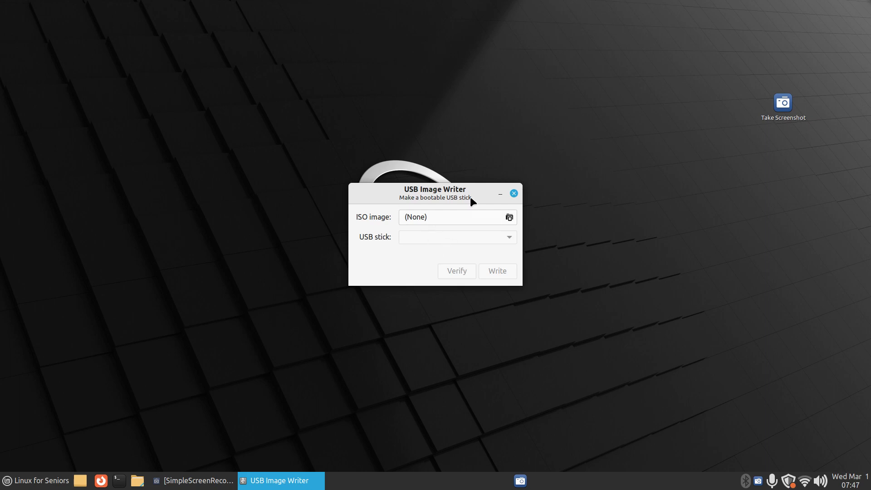
click(513, 193)
- Open the USB Stick Formatter from the Accessories applications to view its options
click(62, 479)
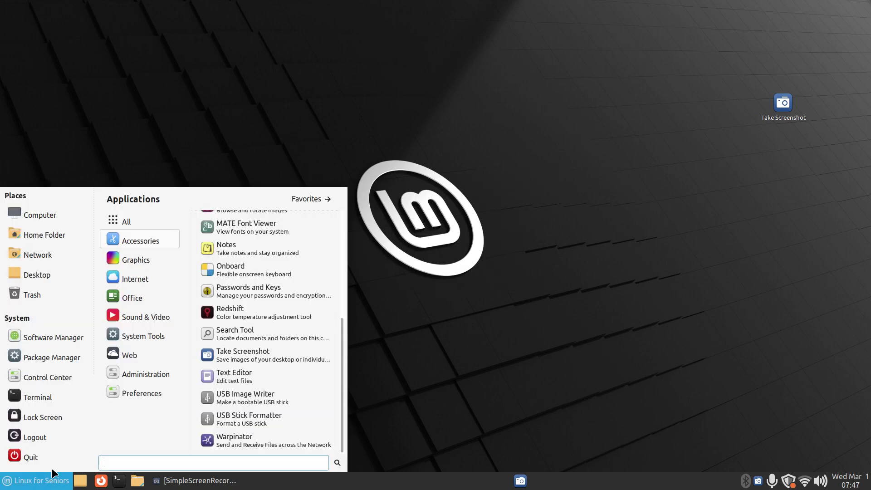
mouse_move(137, 262)
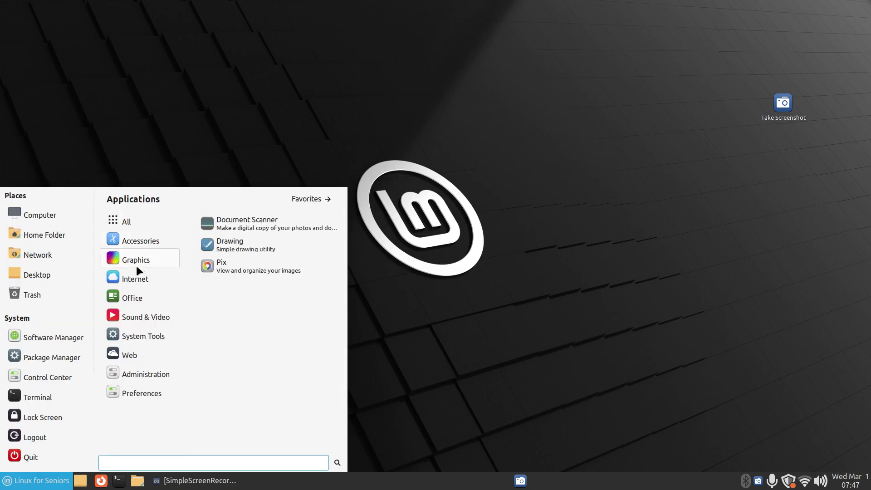
mouse_move(139, 235)
scroll(243, 414, down, 5)
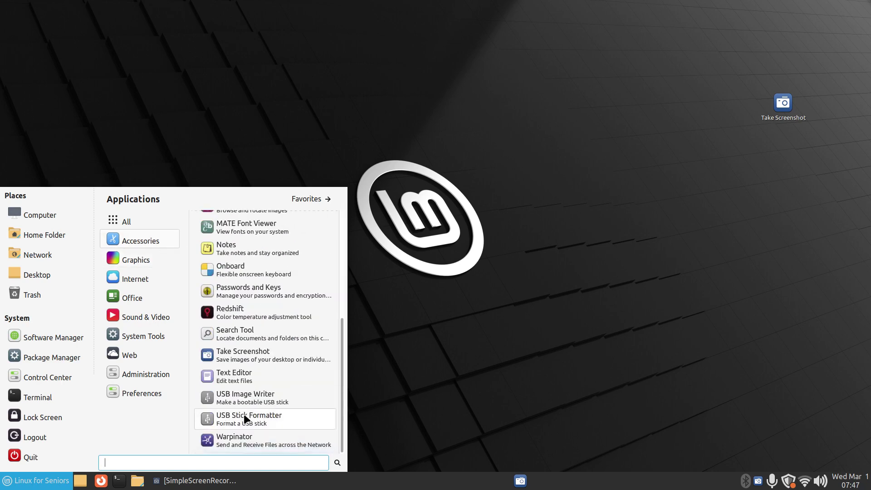
click(257, 421)
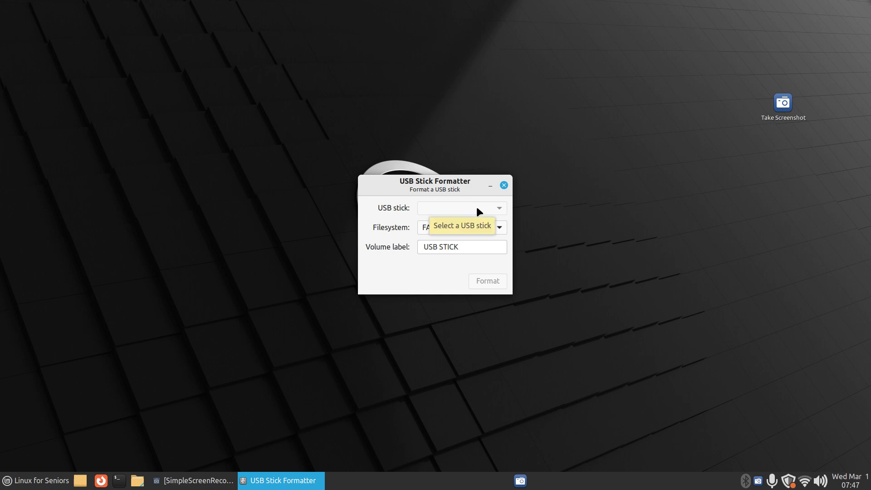
- Close the USB Stick Formatter and open Warpinator from the Accessories applications
mouse_move(442, 230)
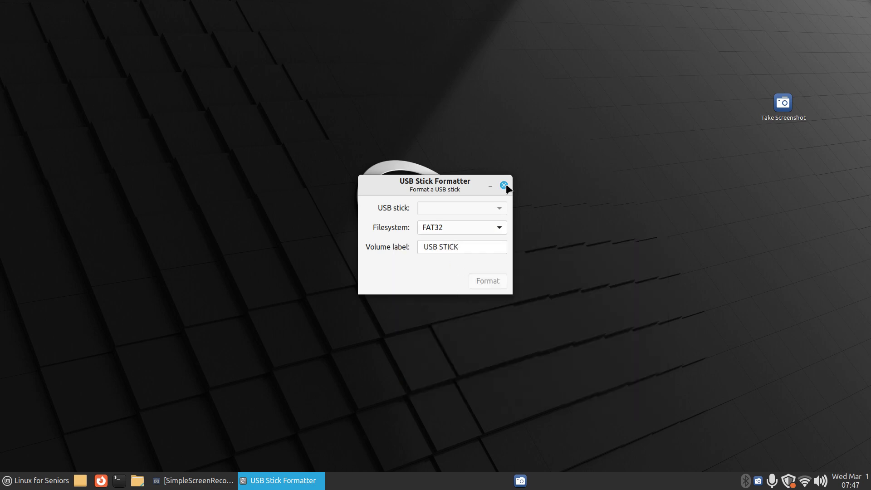
click(504, 185)
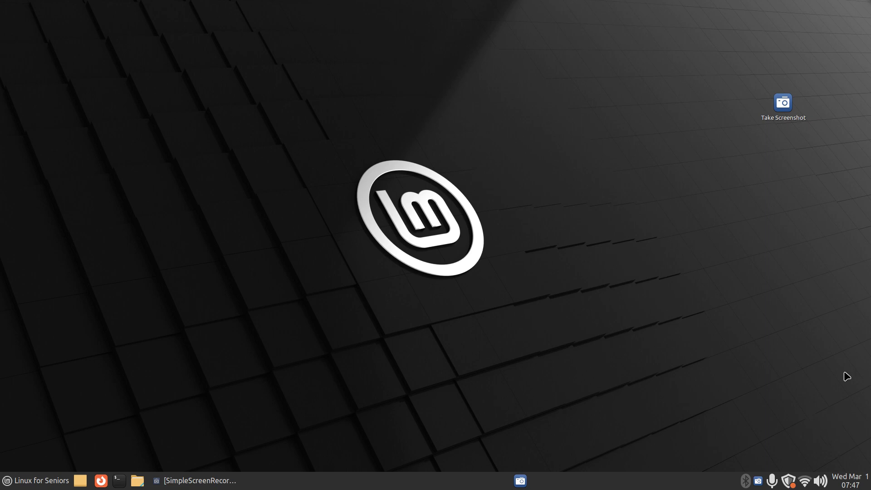
click(40, 482)
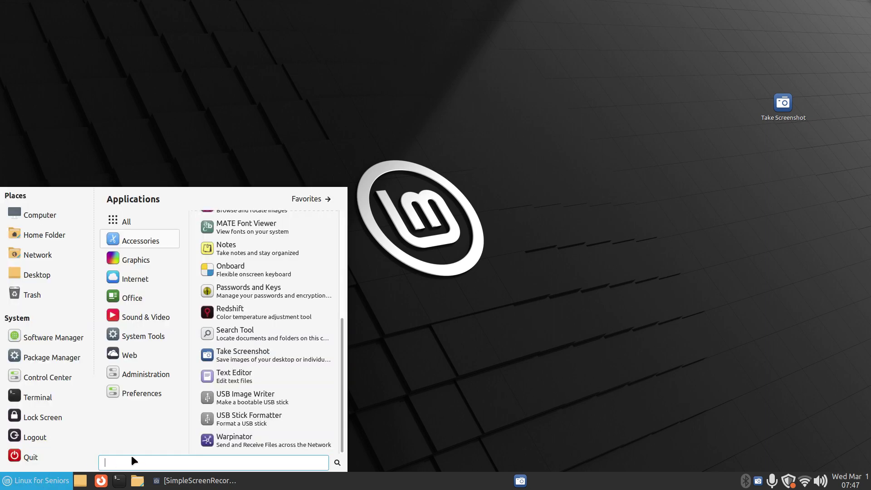
click(136, 241)
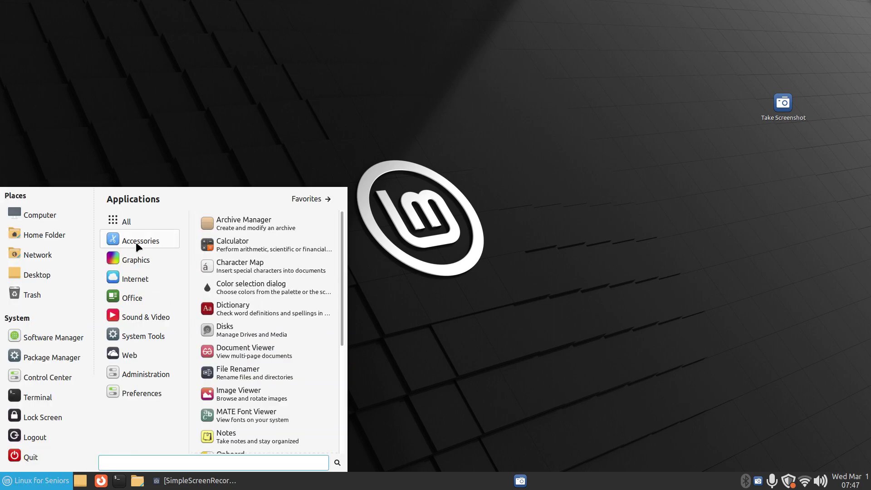
scroll(308, 336, down, 5)
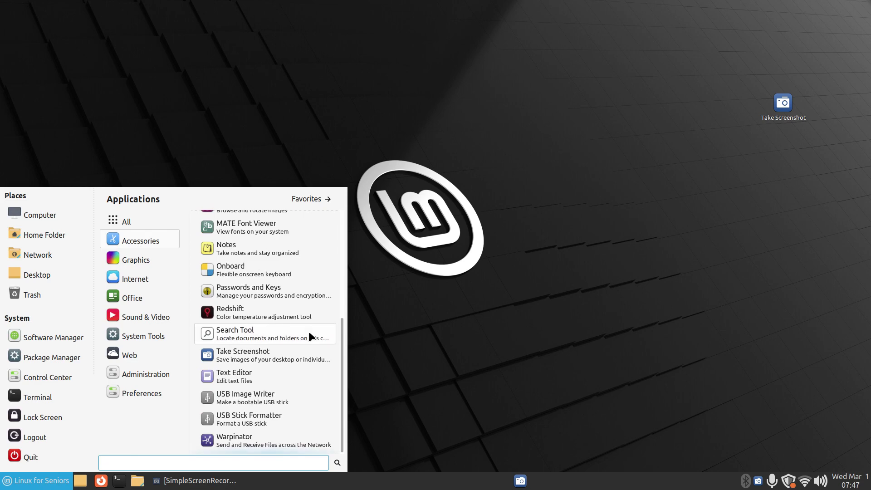
click(237, 439)
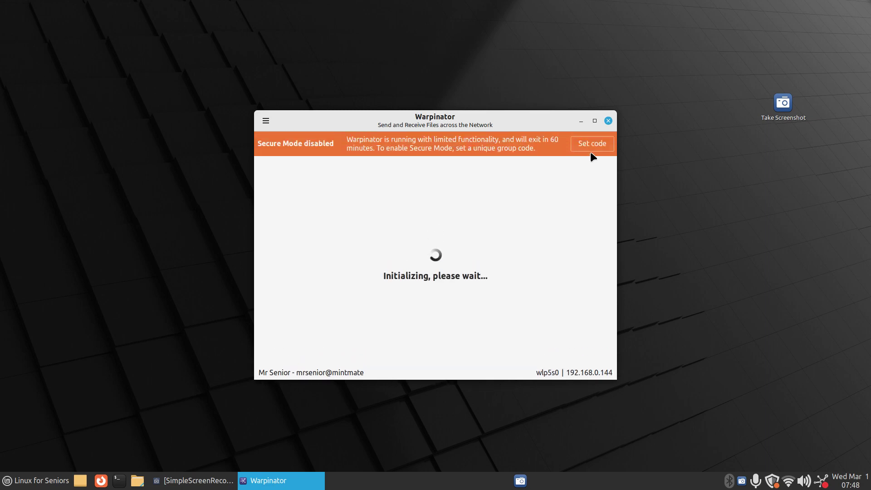
- View Warpinator's group code settings, then examine the General and Connection pages of its preferences
click(590, 142)
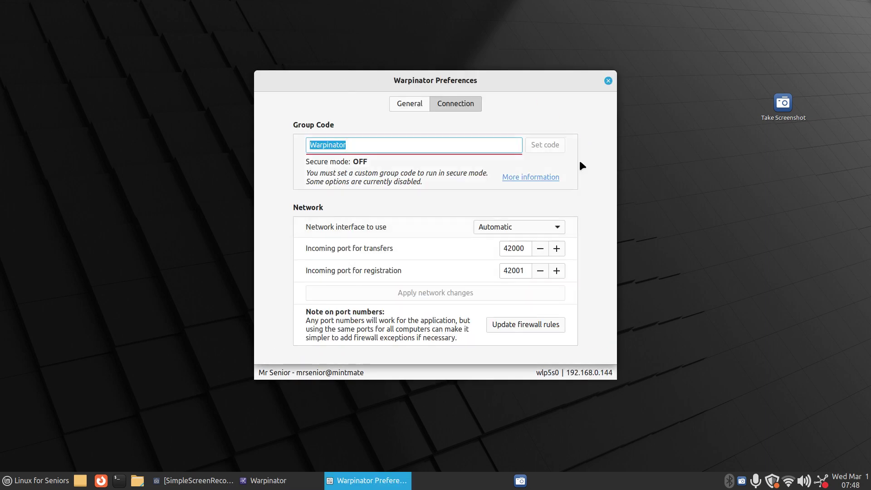
click(607, 81)
click(266, 121)
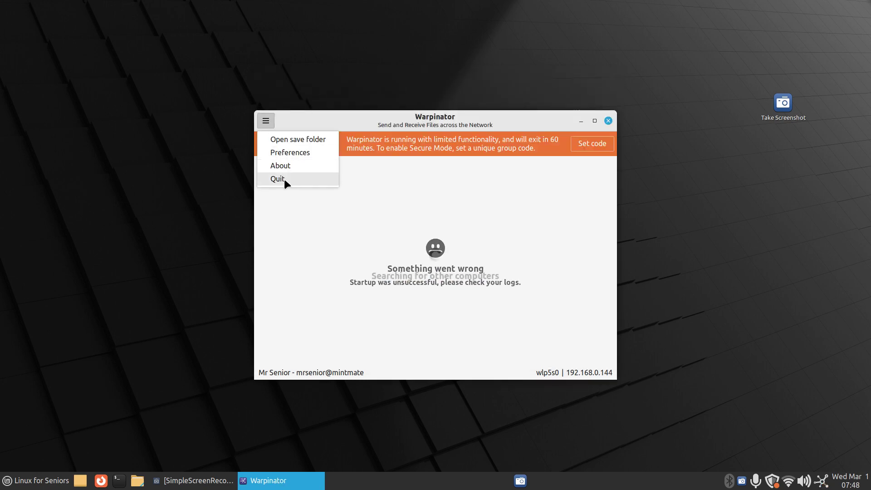
click(293, 152)
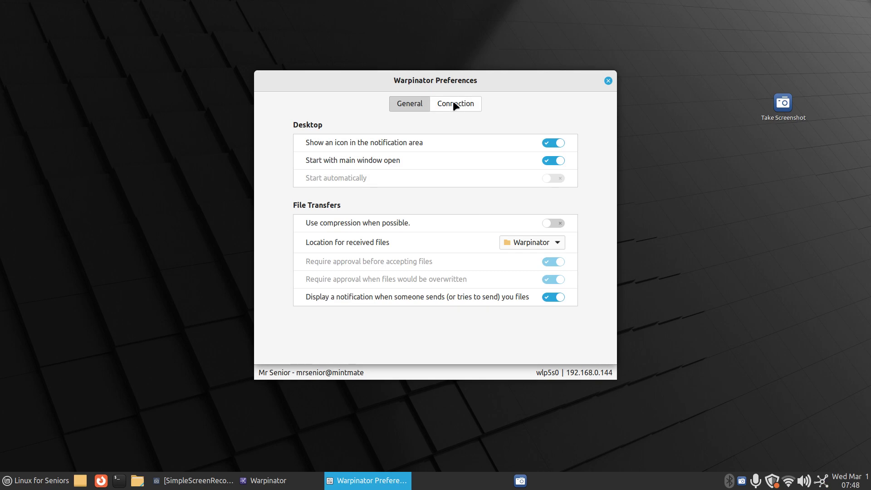
click(453, 104)
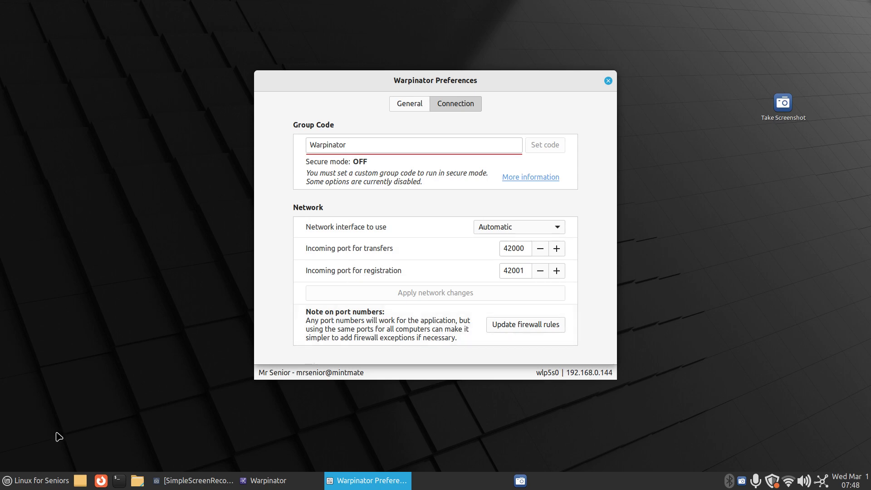
- Locate Firewall Configuration in the Control Center, then close the Control Center and both Warpinator windows
click(31, 478)
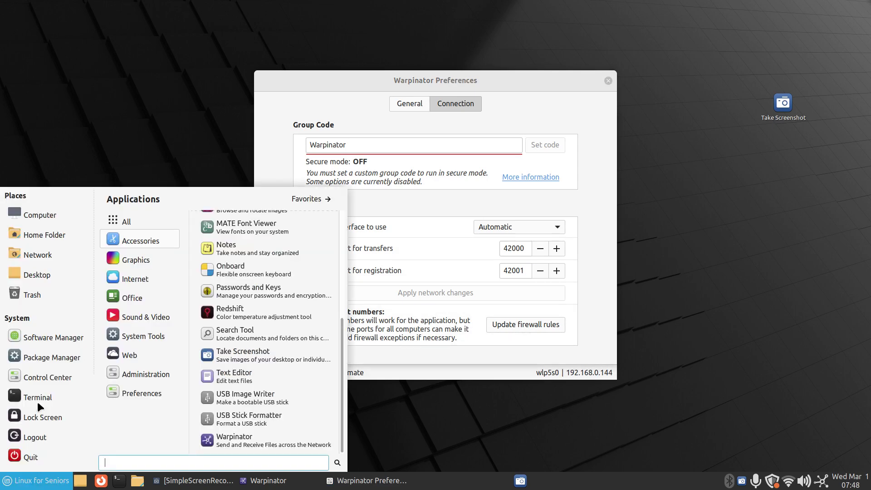
click(41, 377)
scroll(510, 349, down, 5)
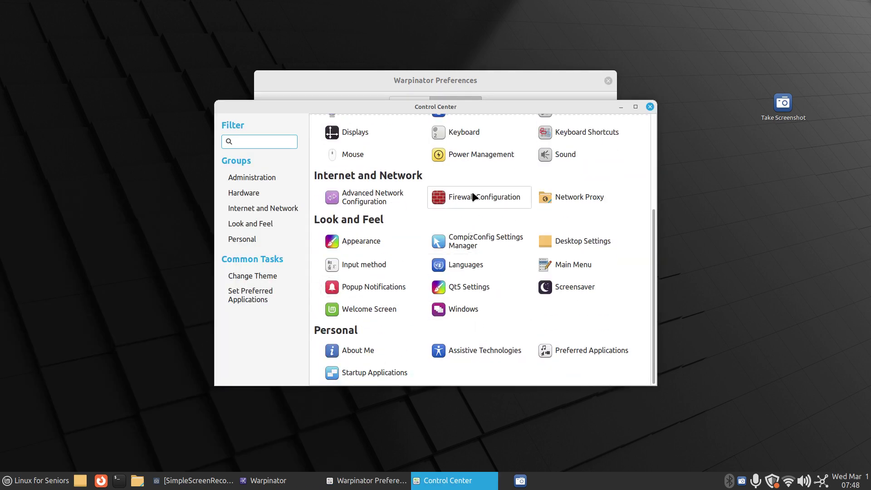
click(650, 106)
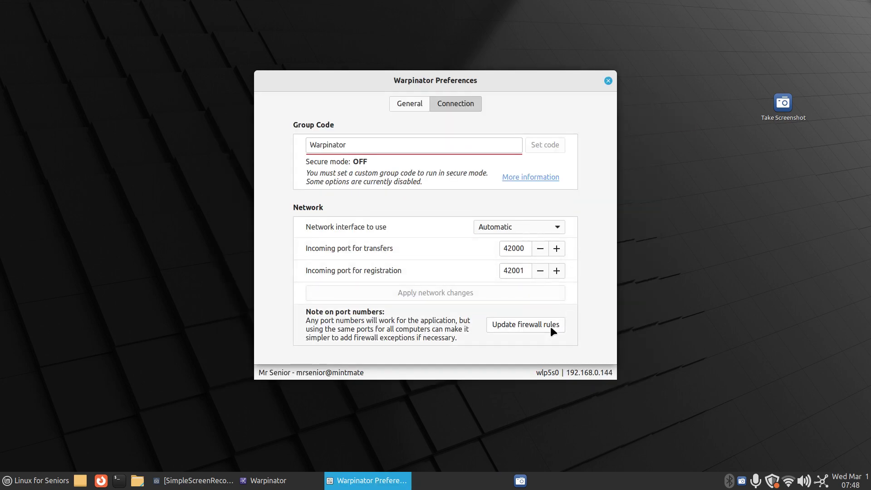
click(608, 82)
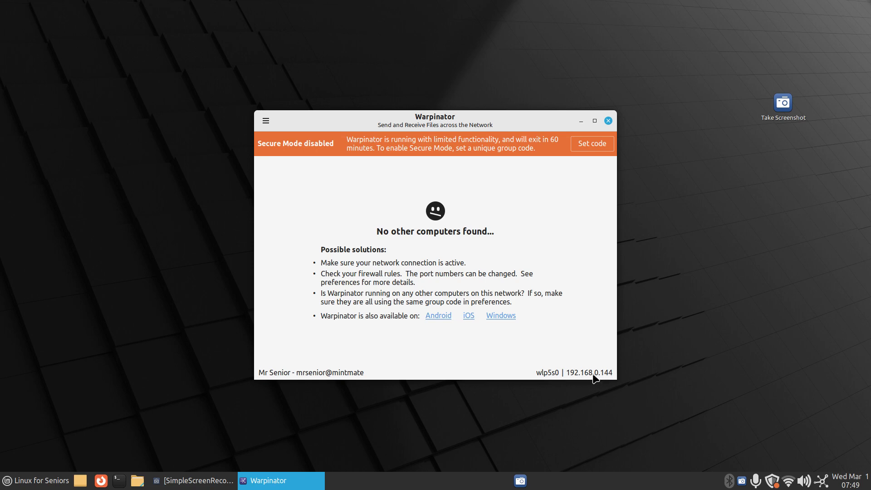
click(608, 121)
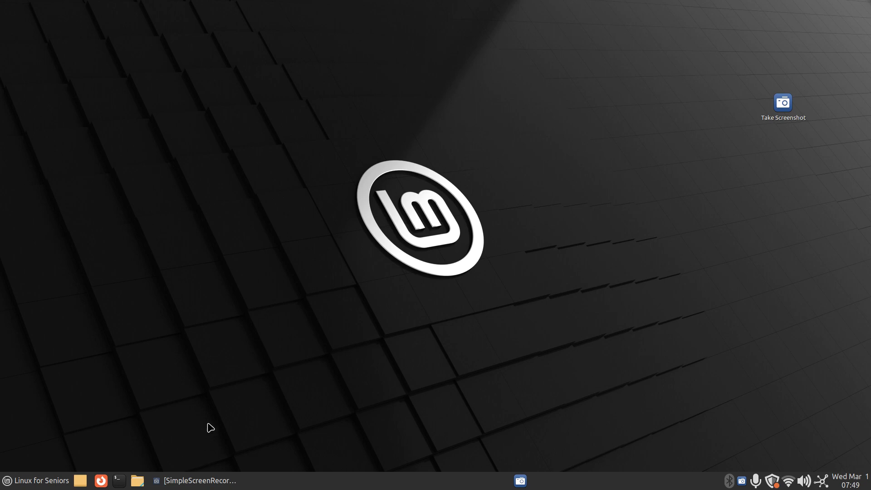
- Look through the Graphics and Internet application categories and open Web Apps
click(21, 479)
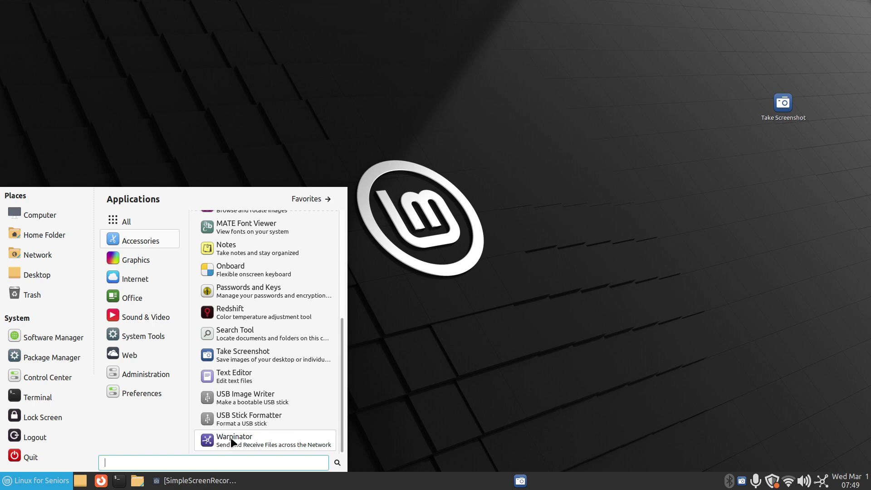
mouse_move(140, 255)
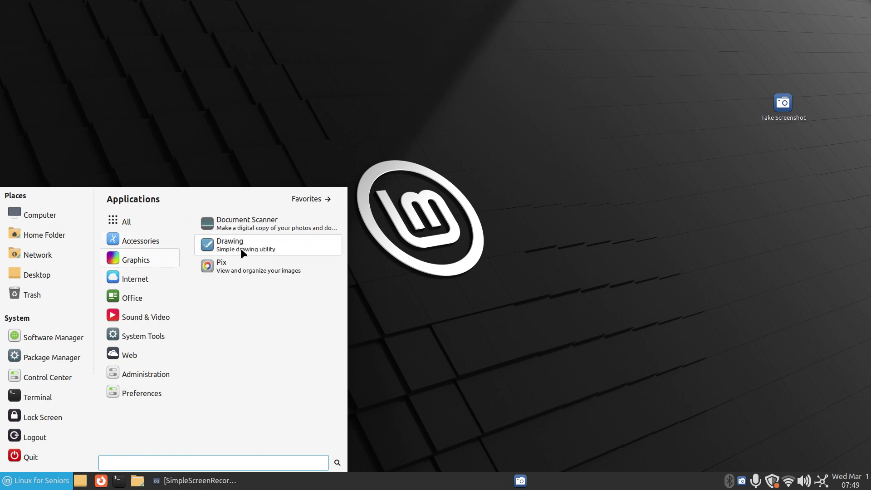
mouse_move(141, 281)
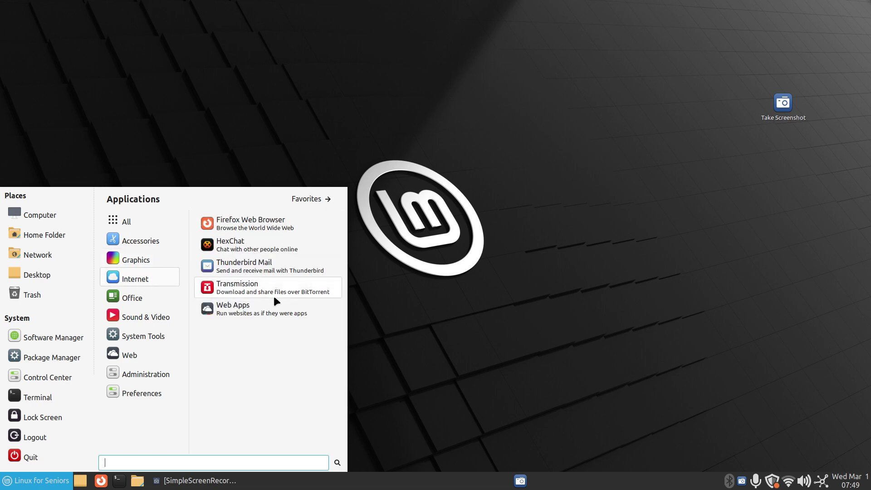
click(250, 308)
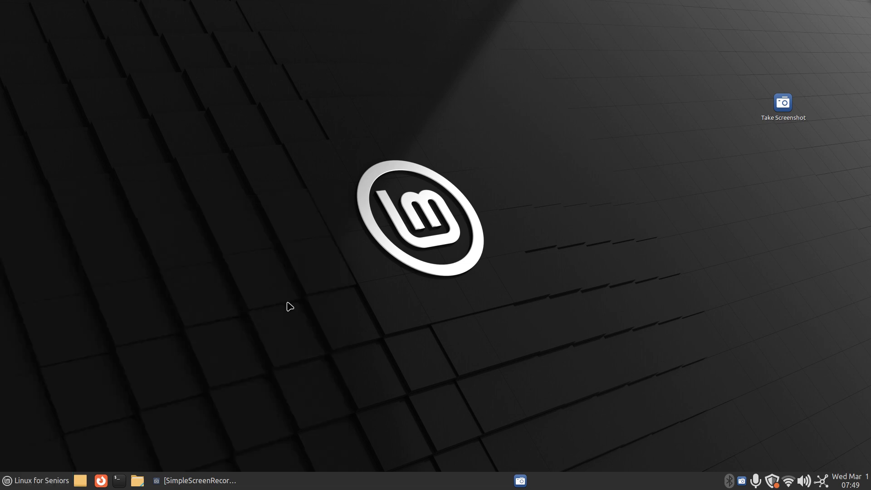
- Start deleting the Firefox web app named A from the Web Apps list
click(427, 331)
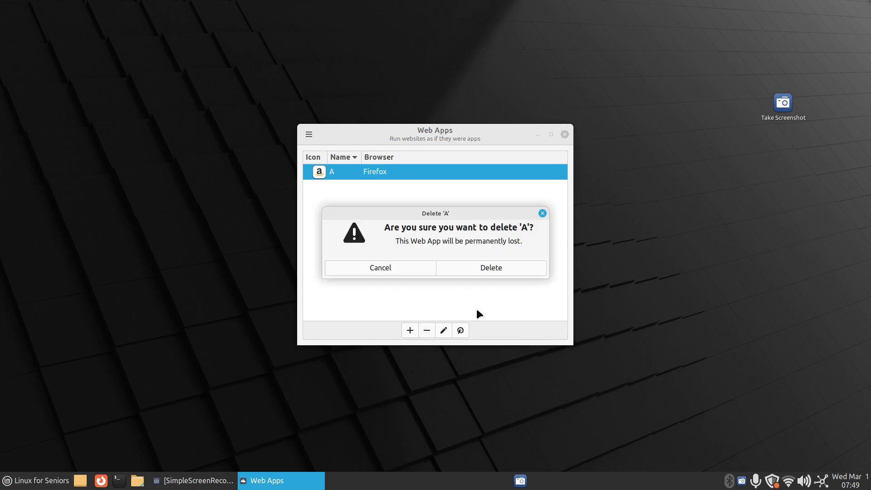
- Confirm the deletion of the existing web app "A"
click(488, 268)
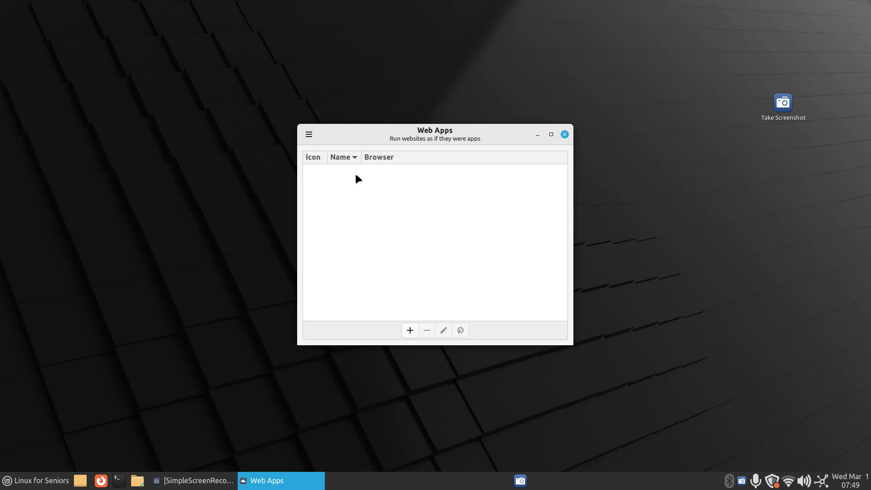
- View the About information of the web app manager and close it
click(309, 134)
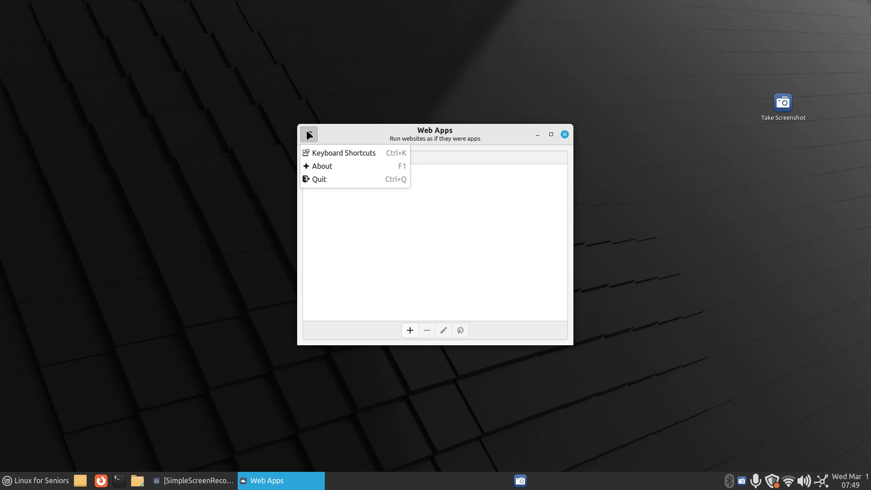
click(347, 166)
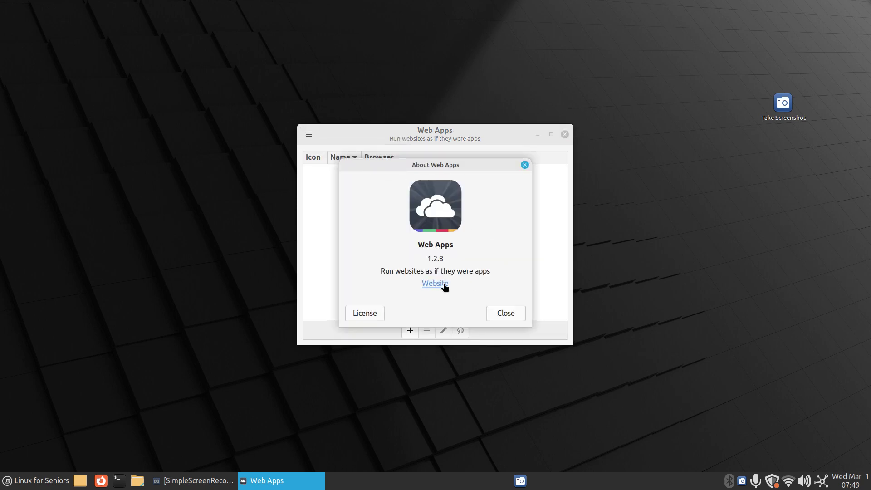
click(524, 165)
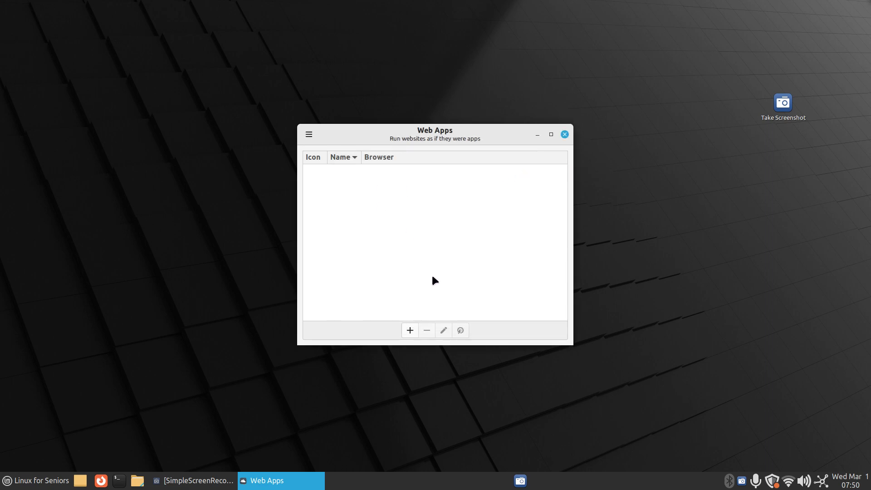
click(409, 331)
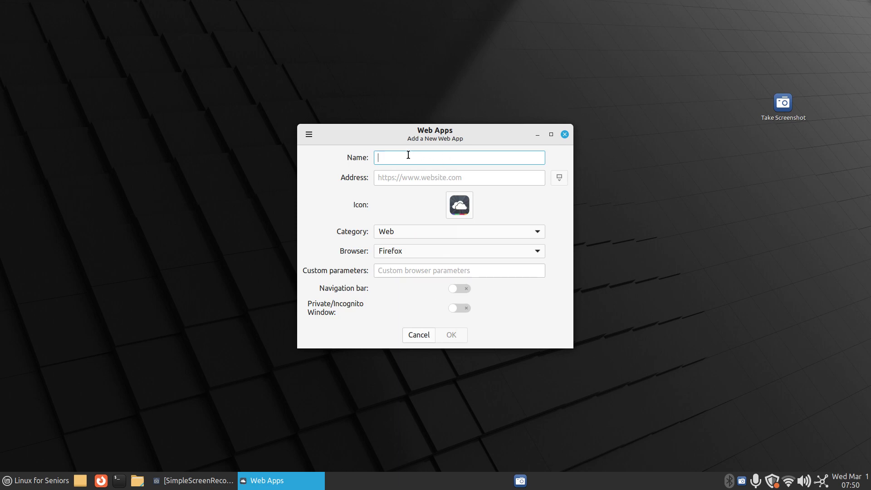
text(Am)
key(BackSpace)
click(400, 177)
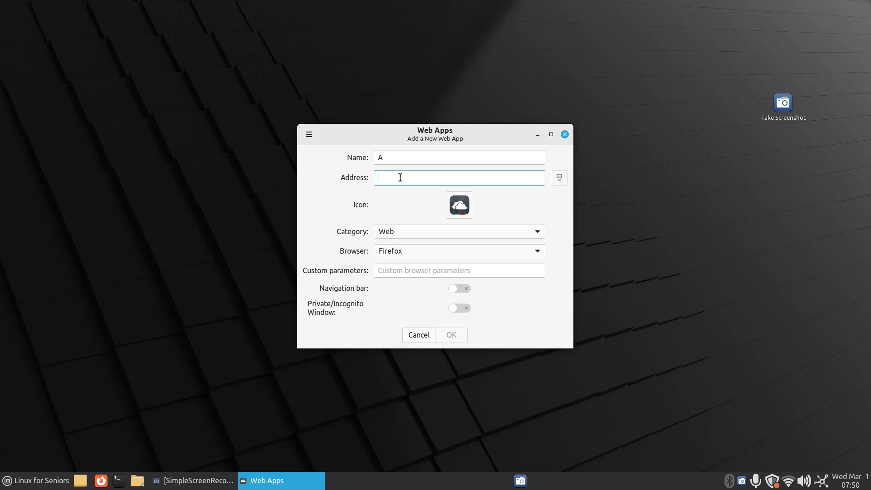
text(www.a)
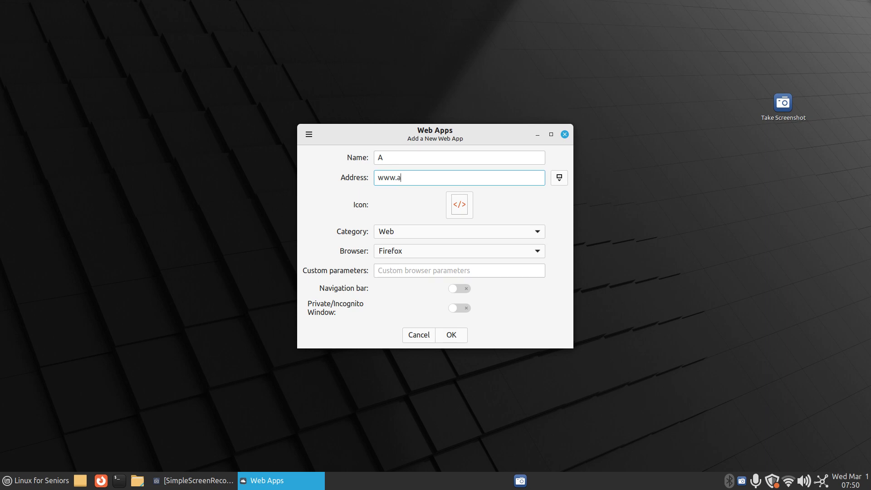
text(mazon)
text(,com)
key(BackSpace)
text(.com)
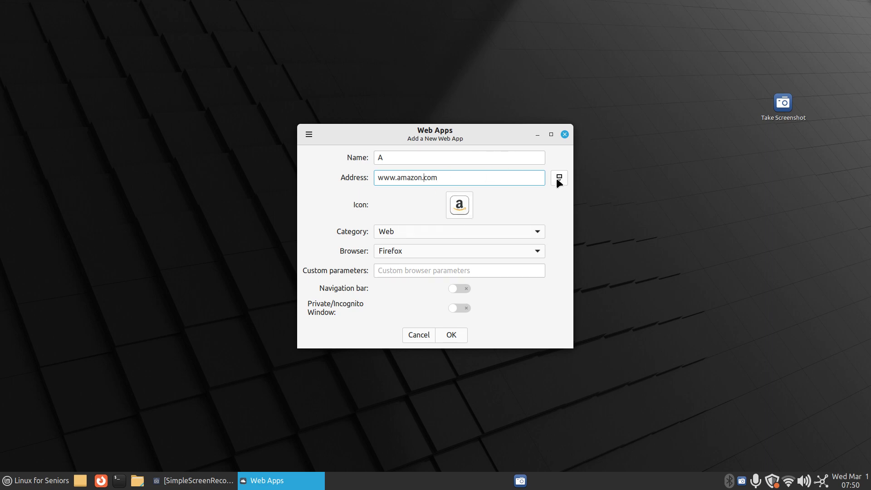
- Look through the selectable icon categories, including Applications and Emoji, and leave the icon chooser without picking another icon
click(460, 205)
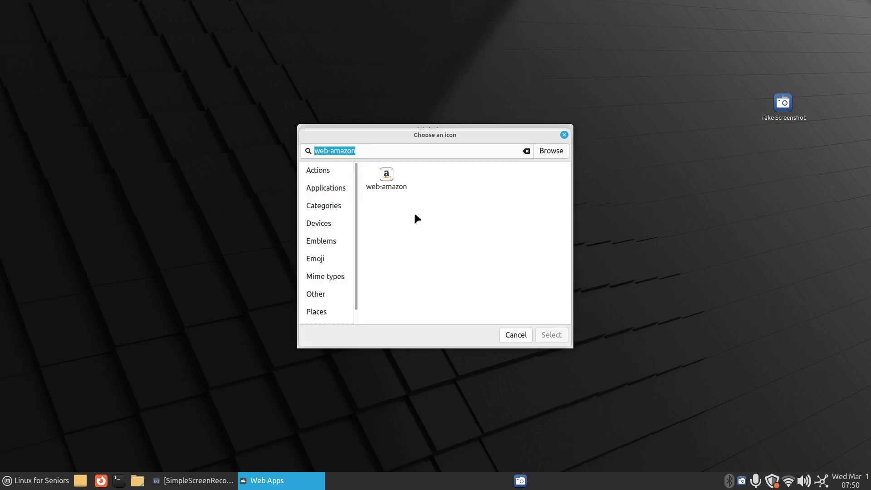
click(317, 257)
click(322, 190)
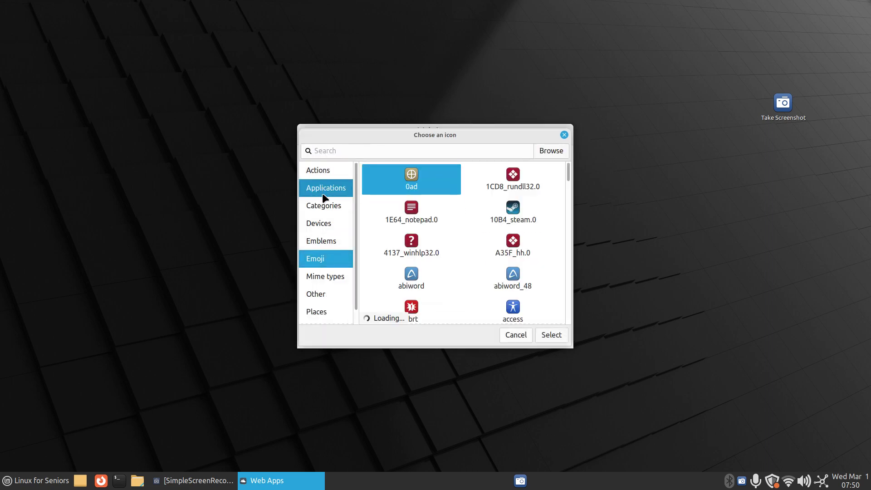
click(322, 218)
click(325, 245)
click(328, 257)
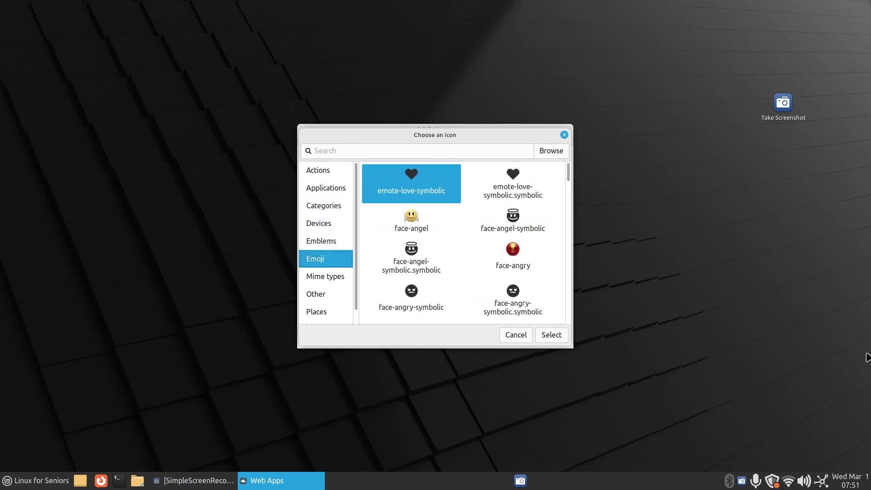
click(518, 334)
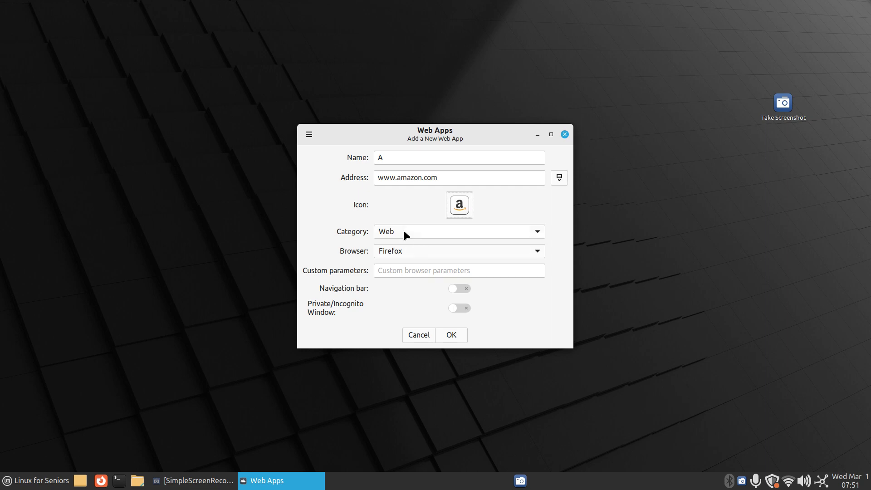
- Check the system's application categories, keep the category Web, enable the navigation bar and create the web app
click(36, 481)
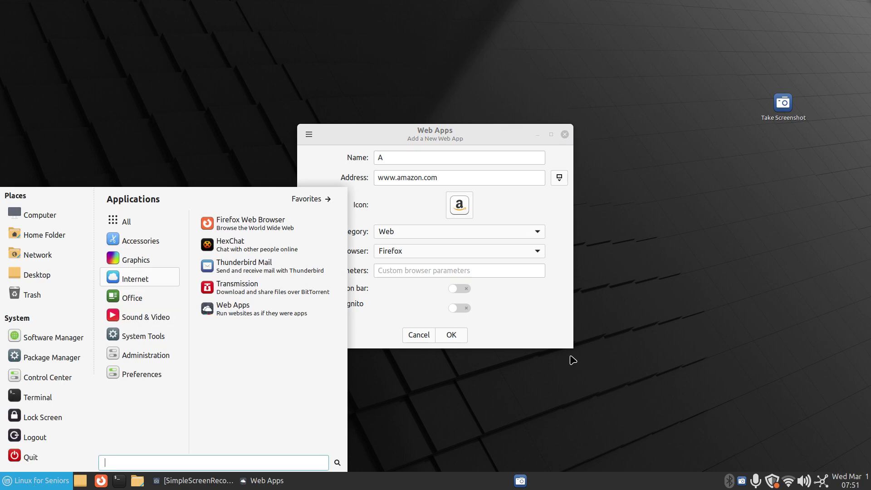
click(490, 208)
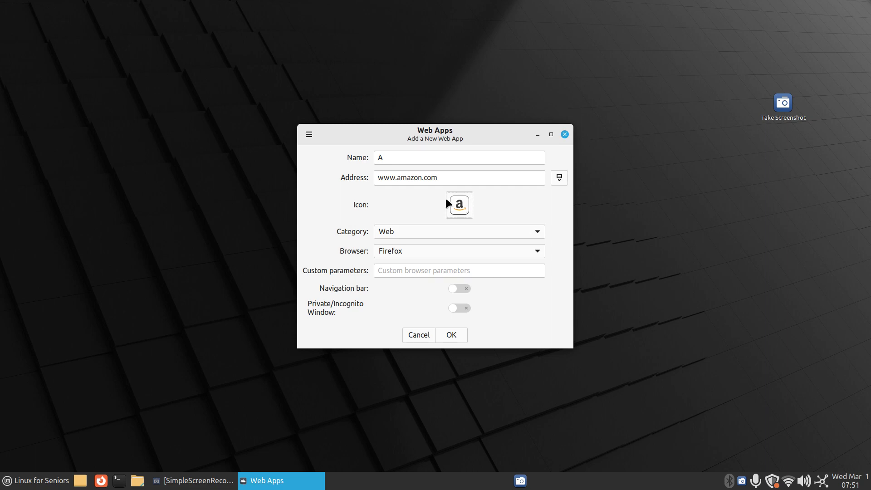
click(388, 232)
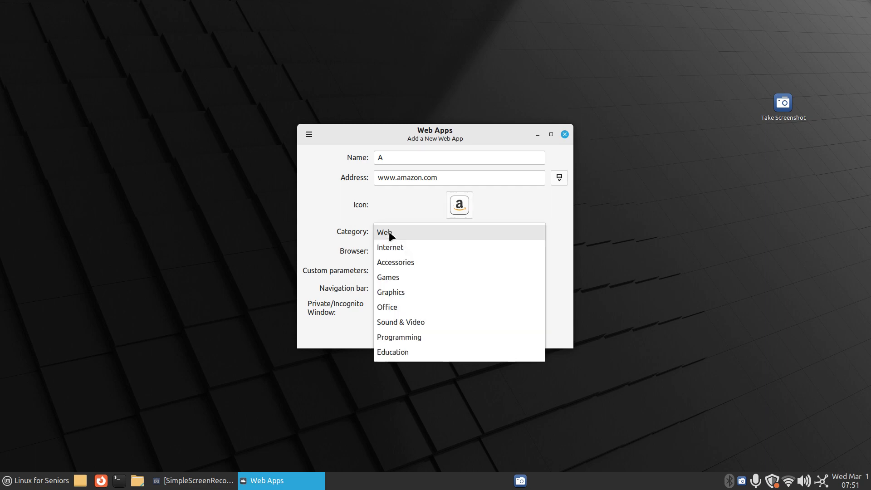
click(390, 233)
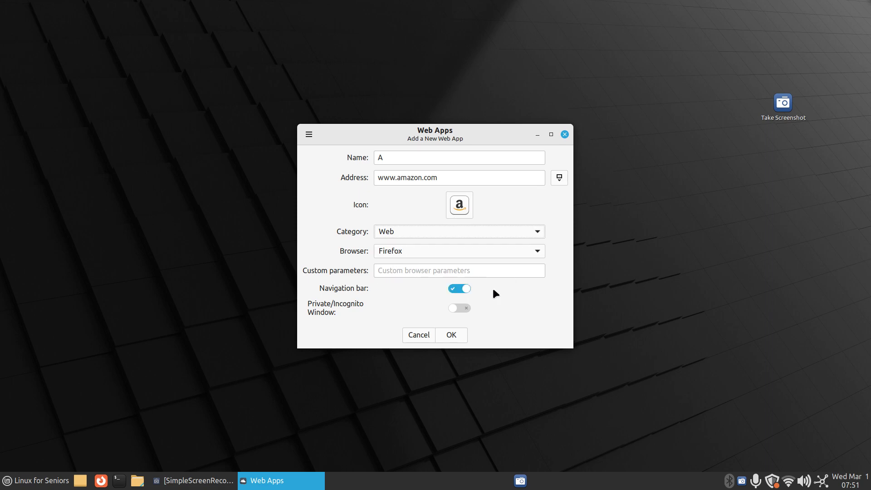
click(456, 334)
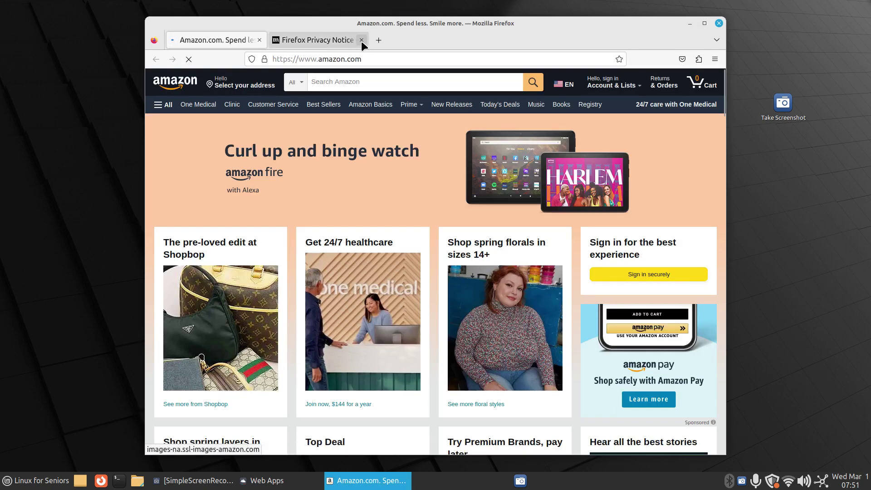
- Launch web app A, close the extra Firefox Privacy Notice tab and close the browser window
click(362, 40)
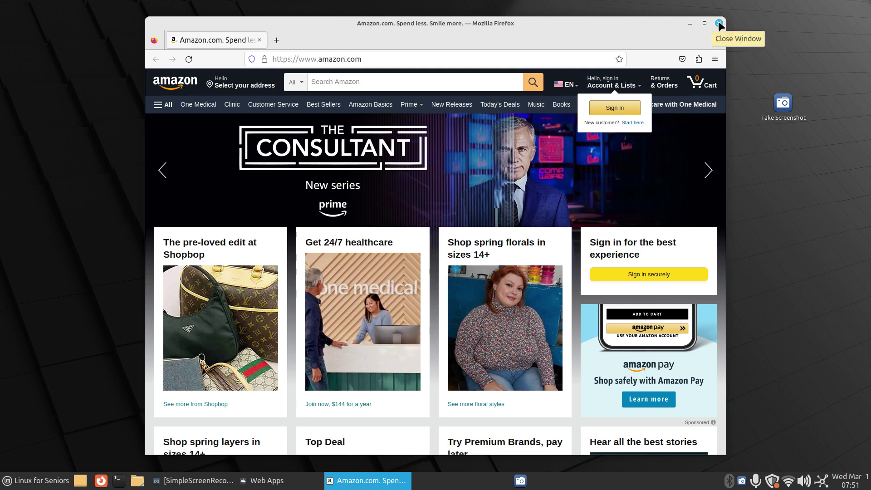
click(719, 23)
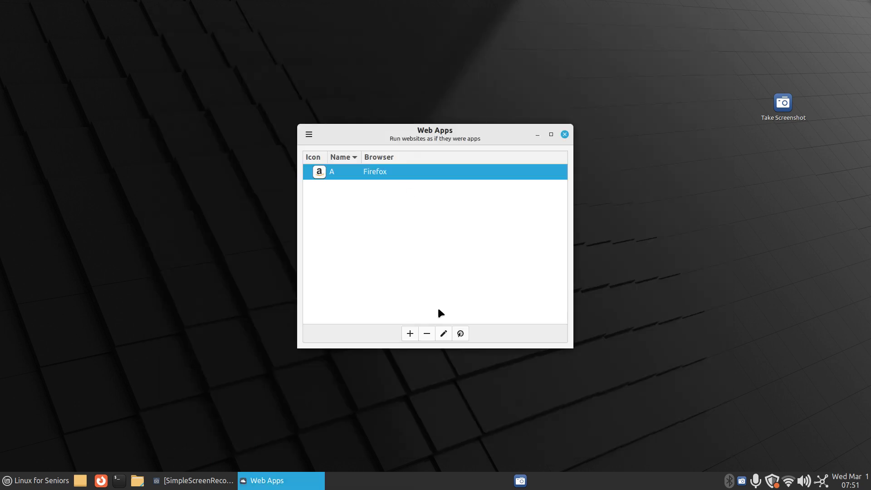
- Review the editable settings of web app A without changing them, and close the web app manager
click(444, 334)
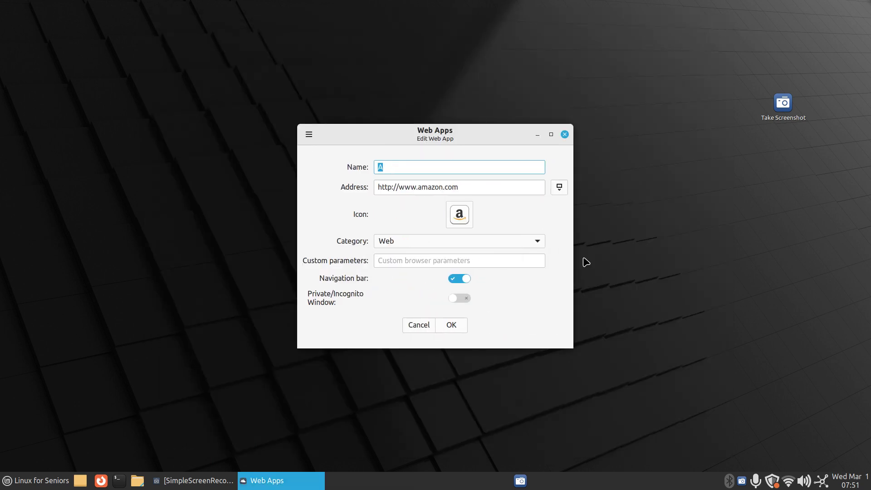
click(414, 326)
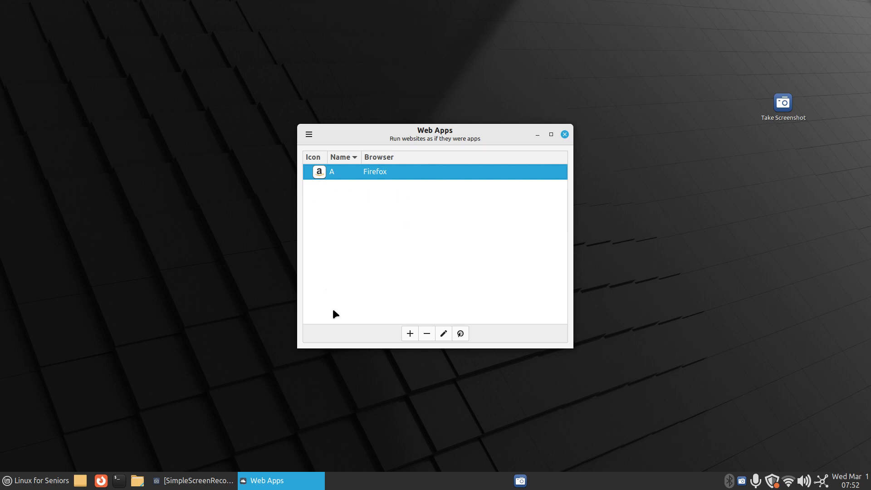
click(564, 134)
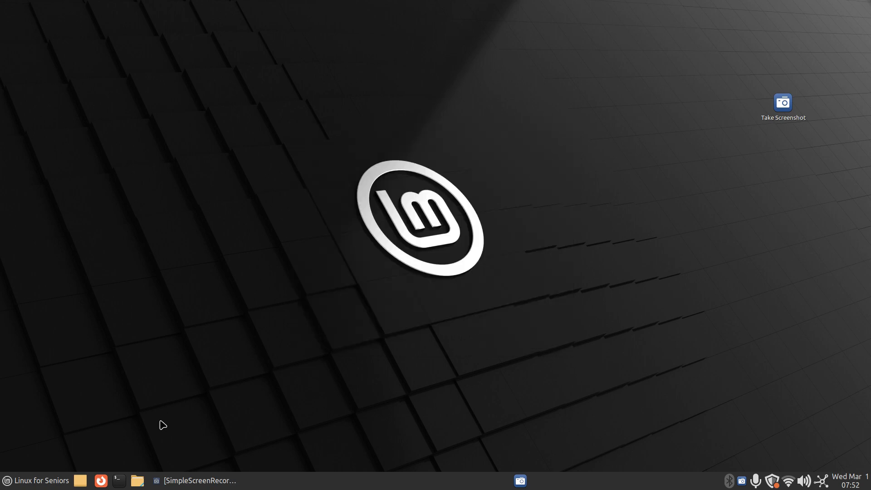
- Find web app A among the installed applications, add it to the favorites and show the favorites
click(12, 483)
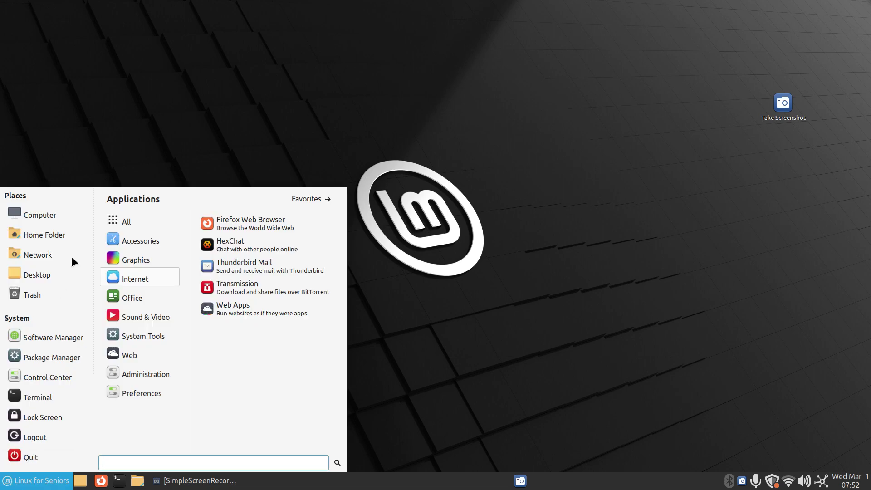
text(a)
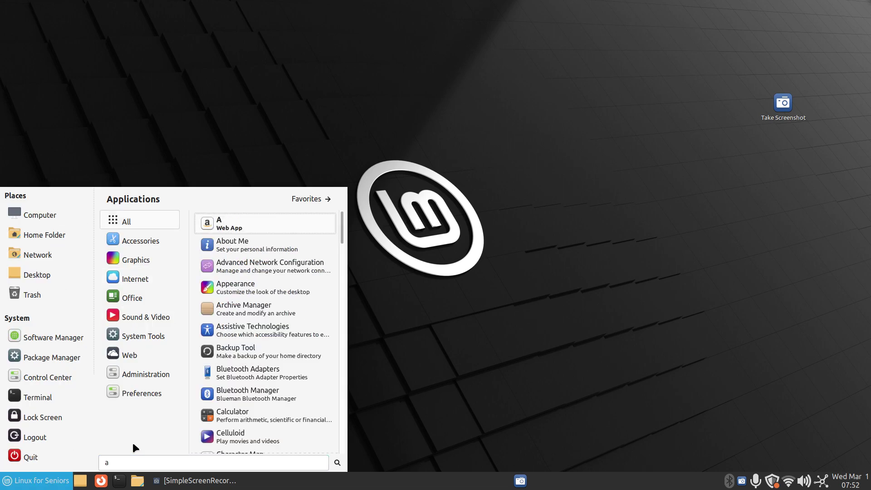
right_click(207, 220)
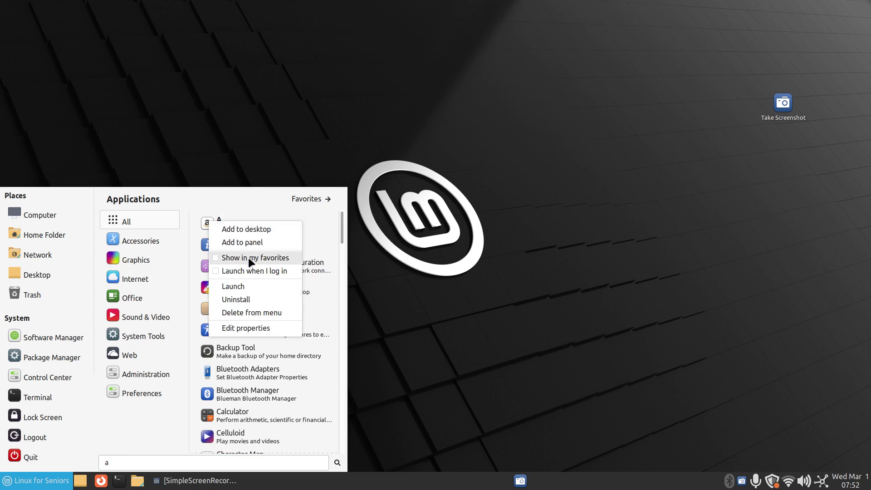
click(215, 257)
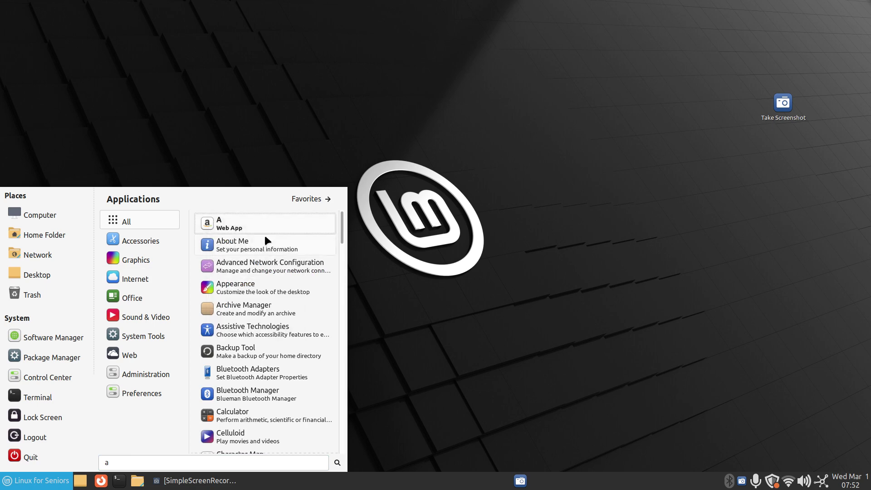
click(307, 198)
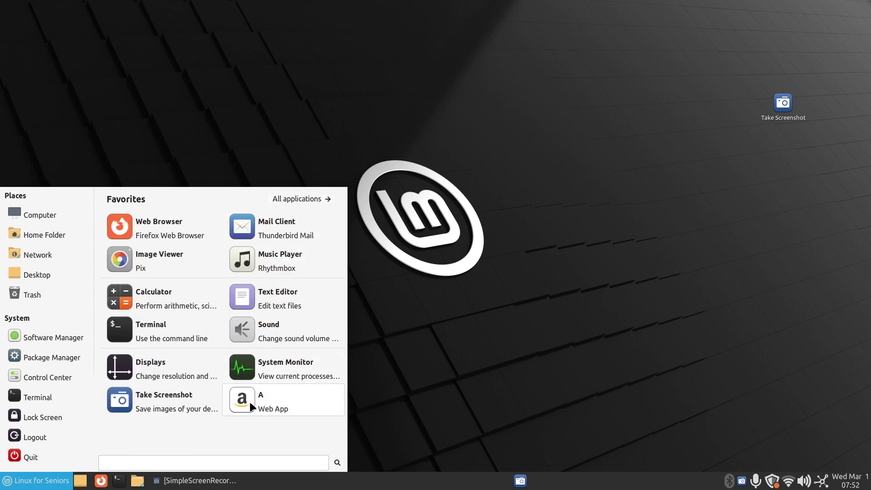
- Add launchers for web app A to the desktop and the panel, and move the desktop icon below Take Screenshot
click(290, 195)
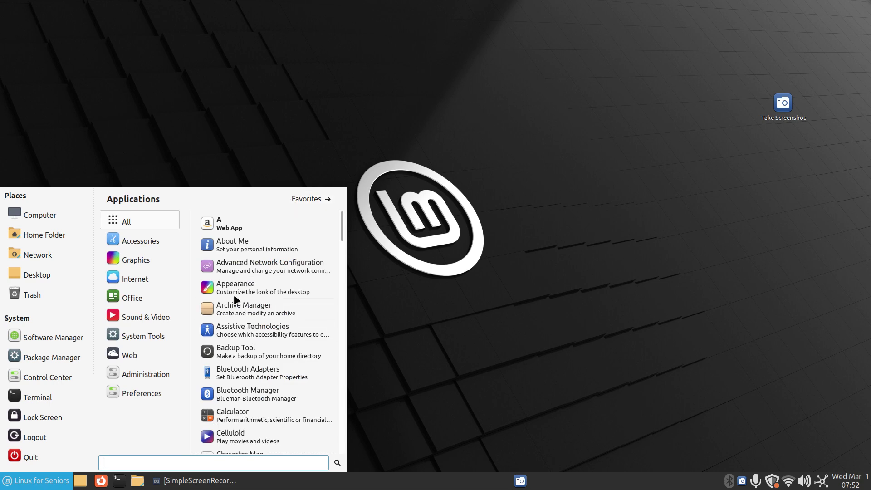
drag(216, 222, 217, 129)
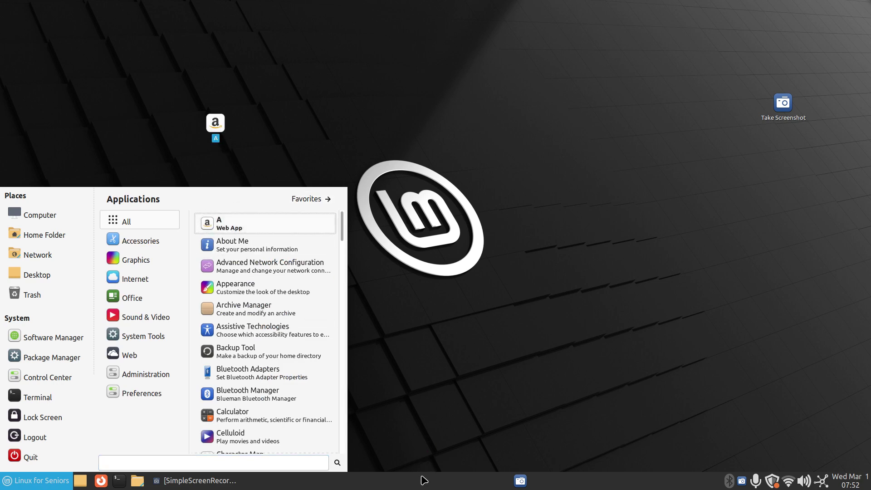
click(438, 371)
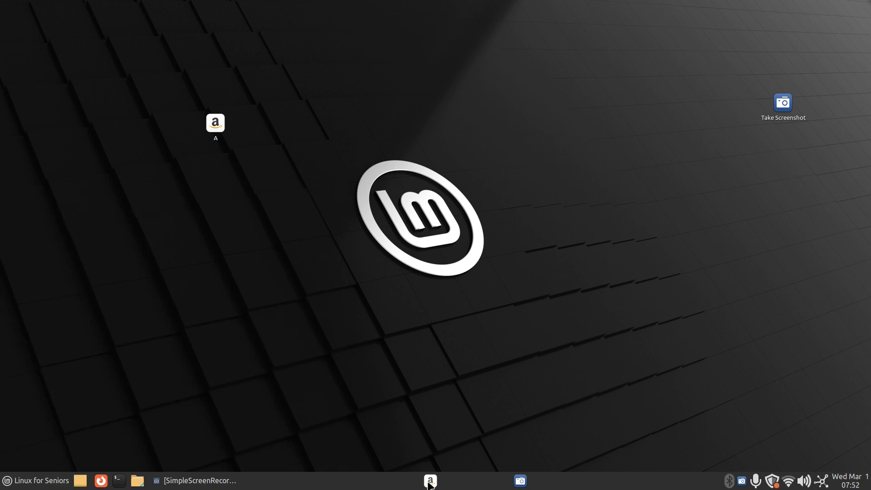
drag(214, 135, 777, 193)
- Test web app A from its desktop icon and its panel launcher, dismissing the previous-tabs notice and closing each browser window
double_click(783, 193)
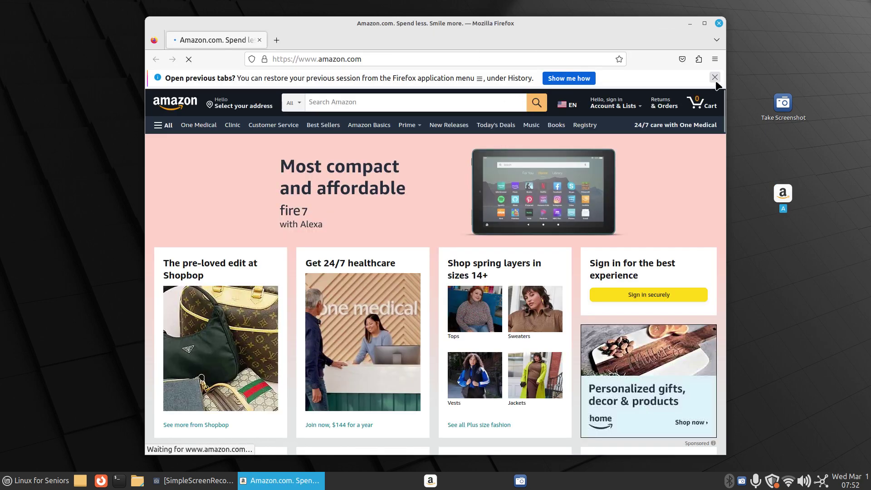
click(715, 78)
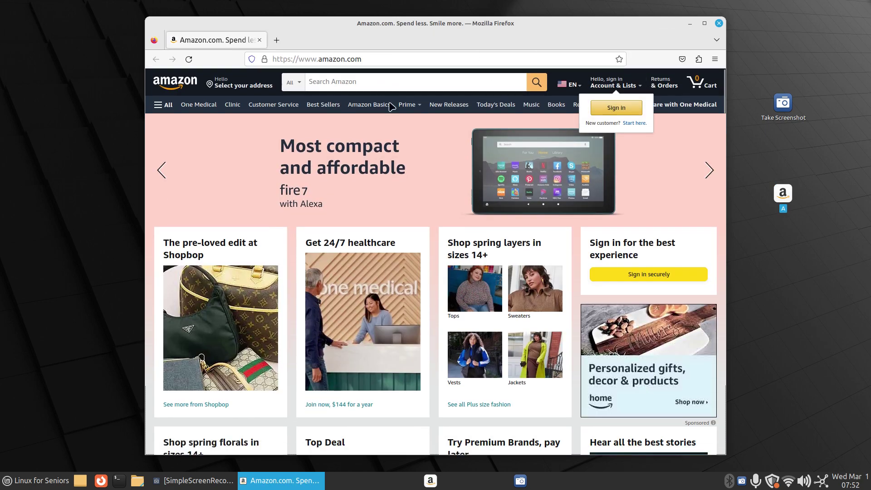
click(719, 24)
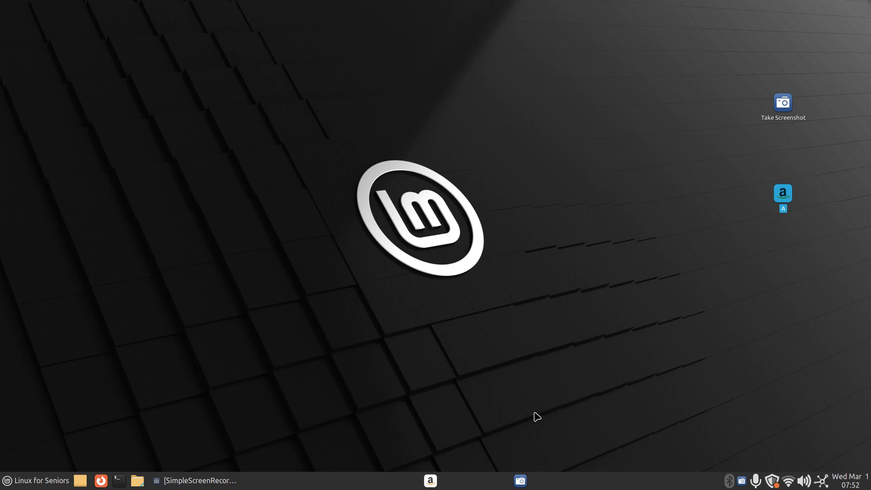
click(434, 481)
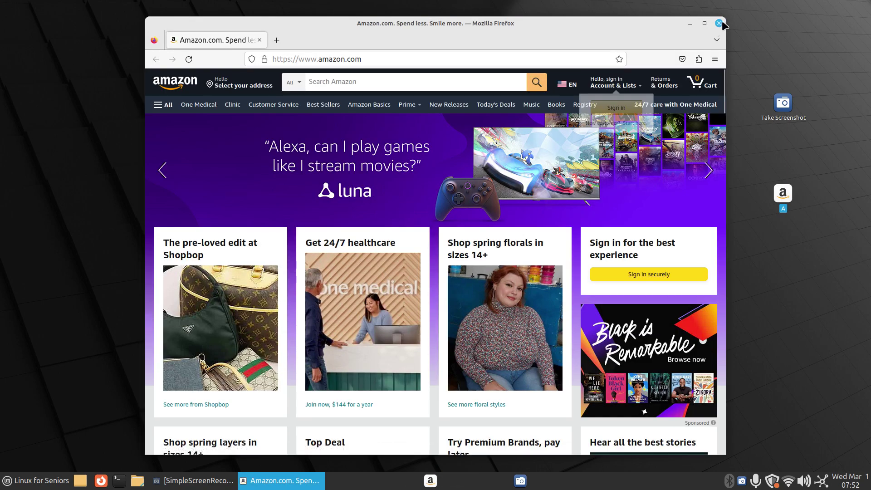
click(719, 23)
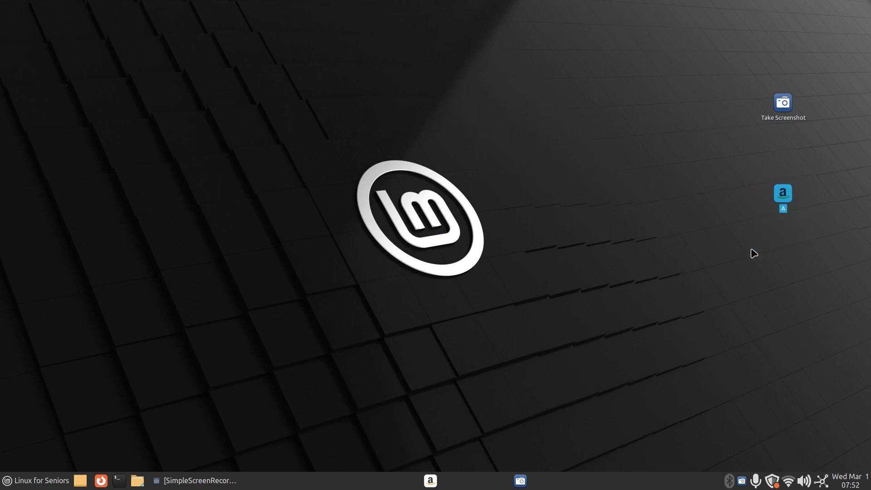
- Delete the web app A launcher from the desktop and remove its launcher from the panel
key(Delete)
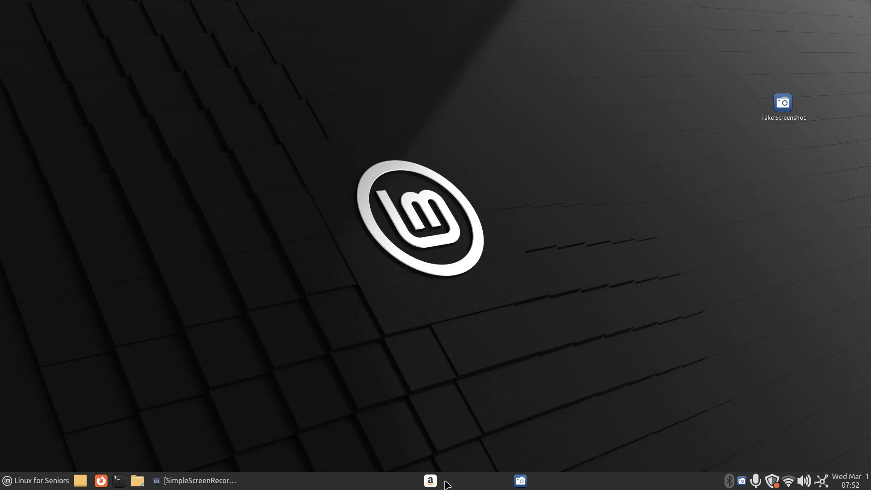
right_click(429, 480)
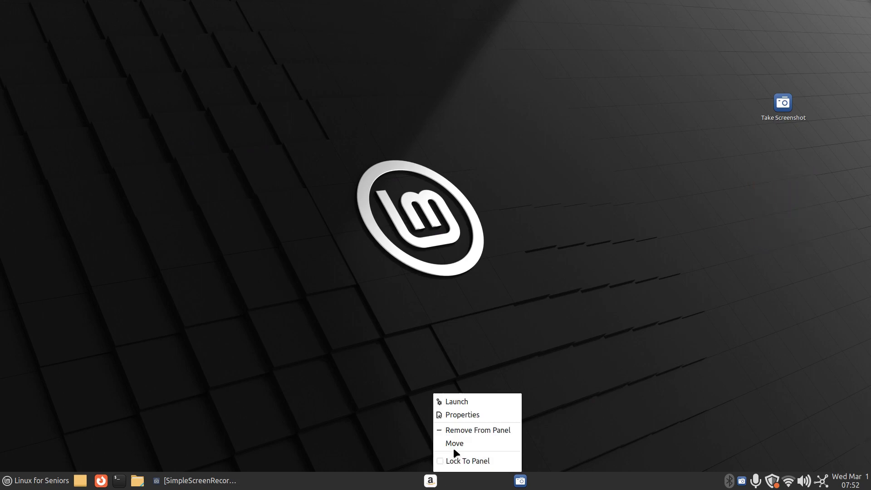
click(489, 429)
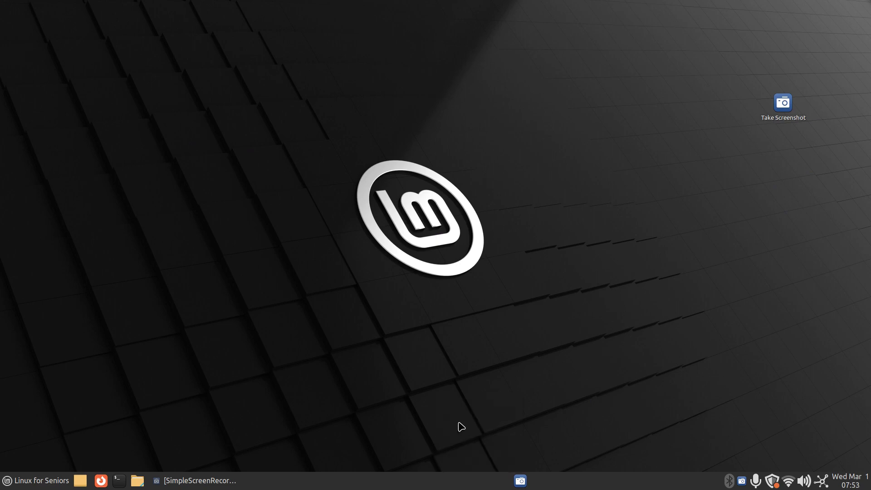
- Look through the installed applications in the Office and Sound & Video categories
click(31, 481)
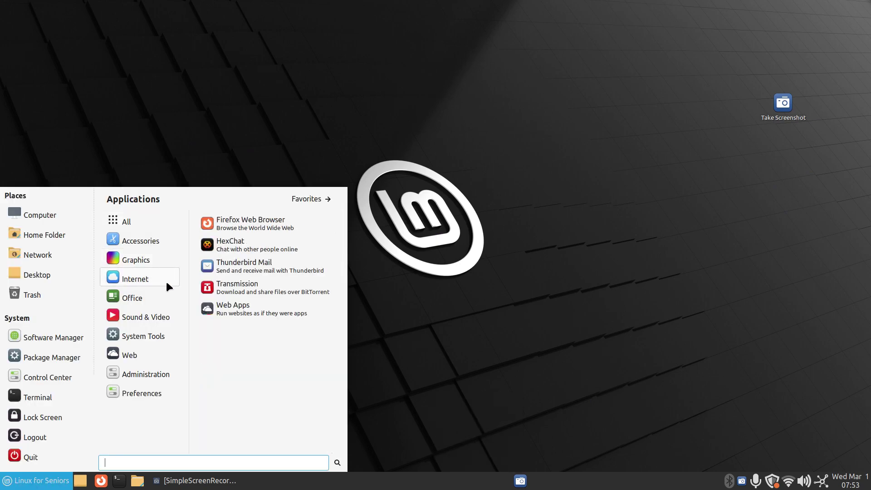
mouse_move(148, 300)
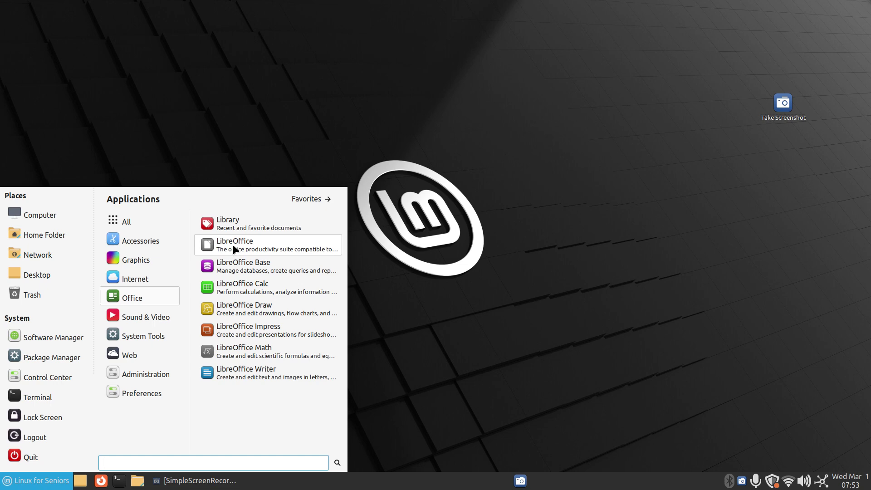
mouse_move(163, 316)
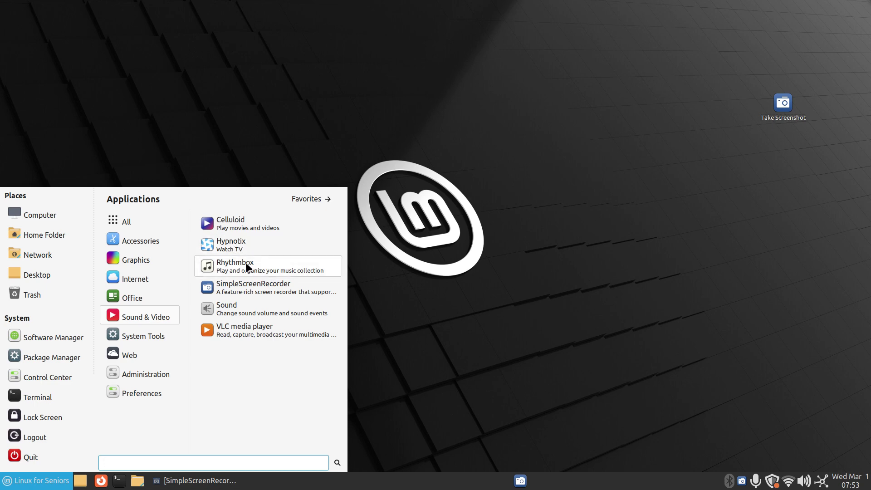
- View the Music folder and its AC_DC subfolder in the file manager, and close the file manager
click(138, 481)
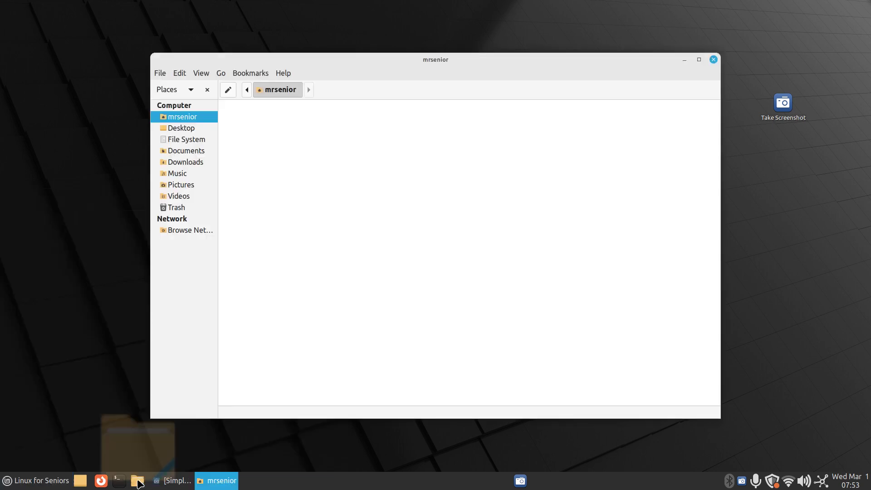
click(177, 174)
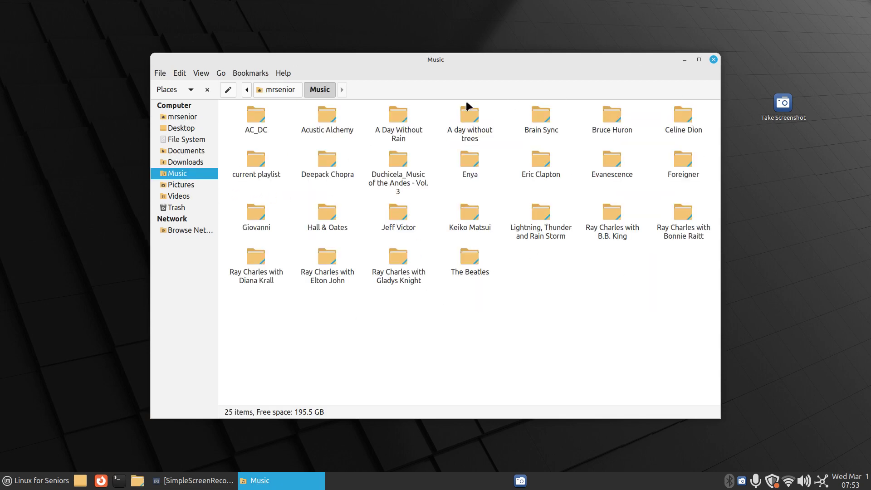
double_click(251, 111)
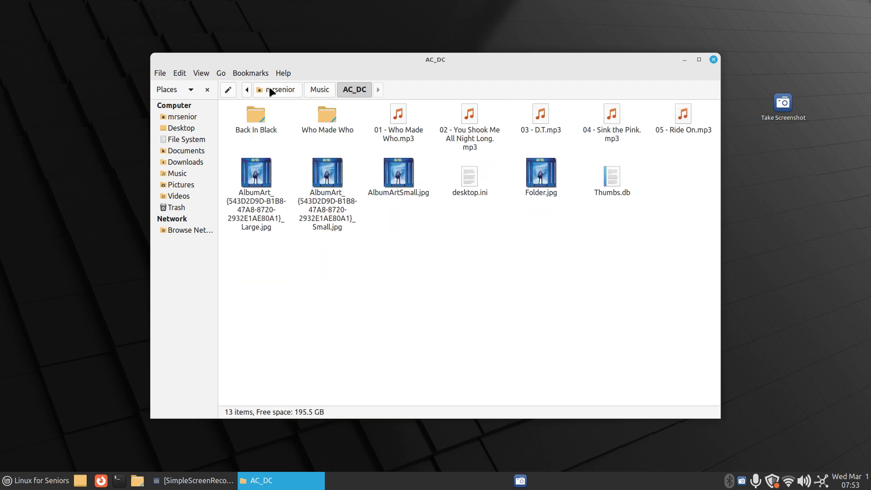
click(713, 59)
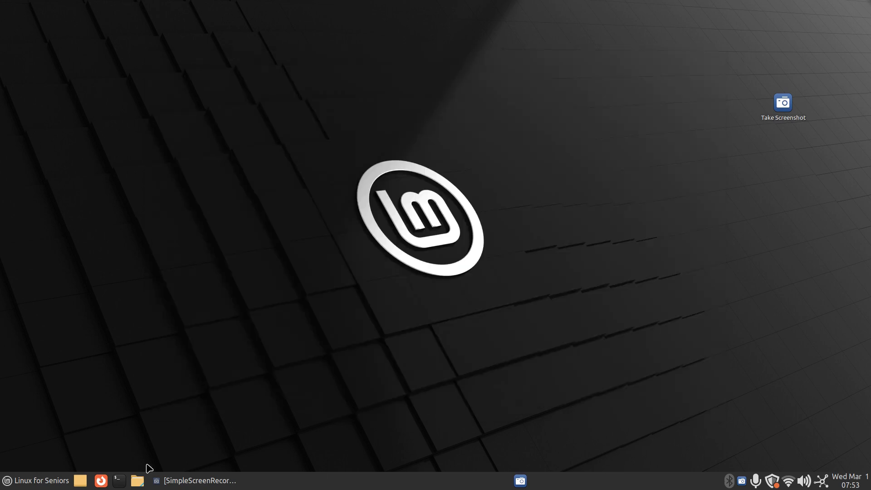
- Launch Rhythmbox to view its music library, and close it
click(19, 482)
click(234, 266)
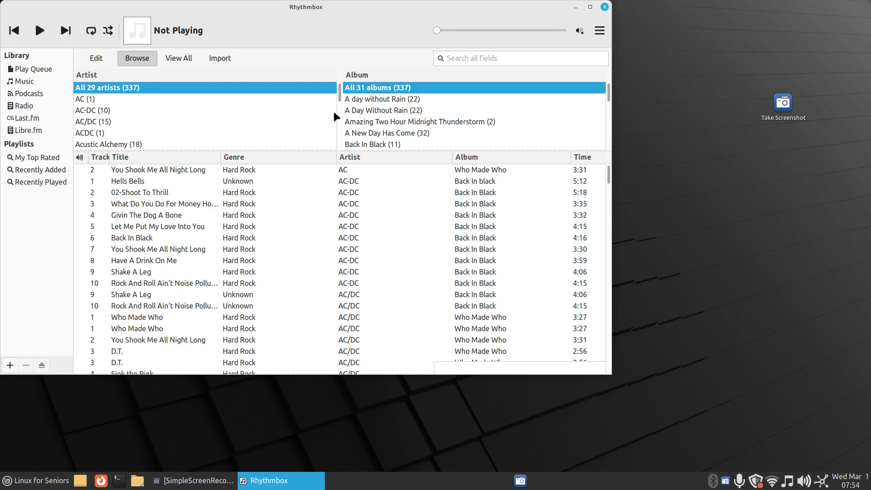
click(605, 7)
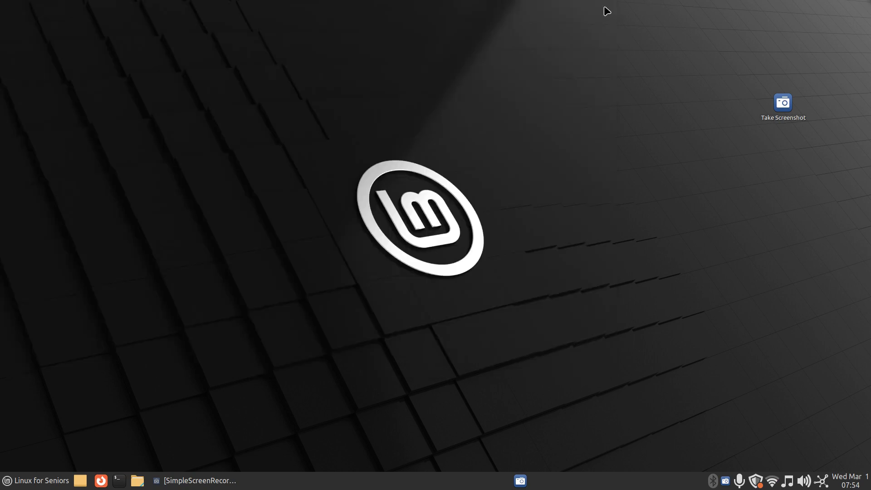
- Look through the installed applications in the System Tools, Web and Administration categories
click(34, 483)
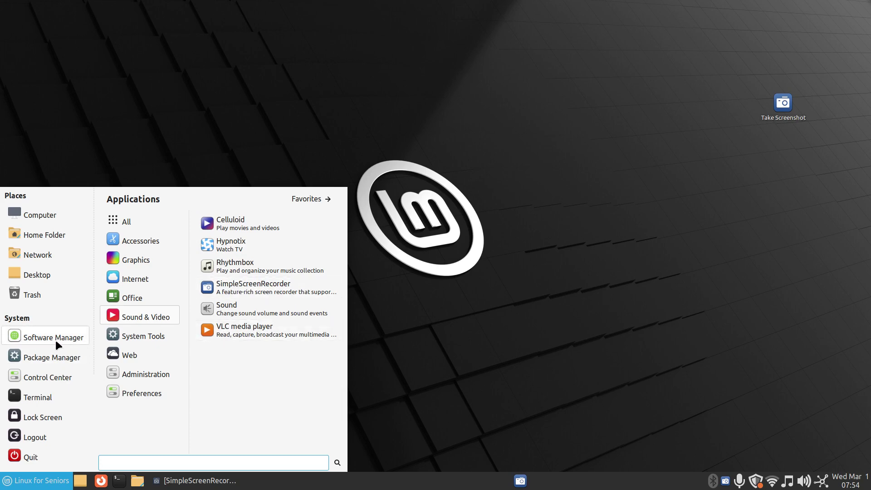
mouse_move(171, 335)
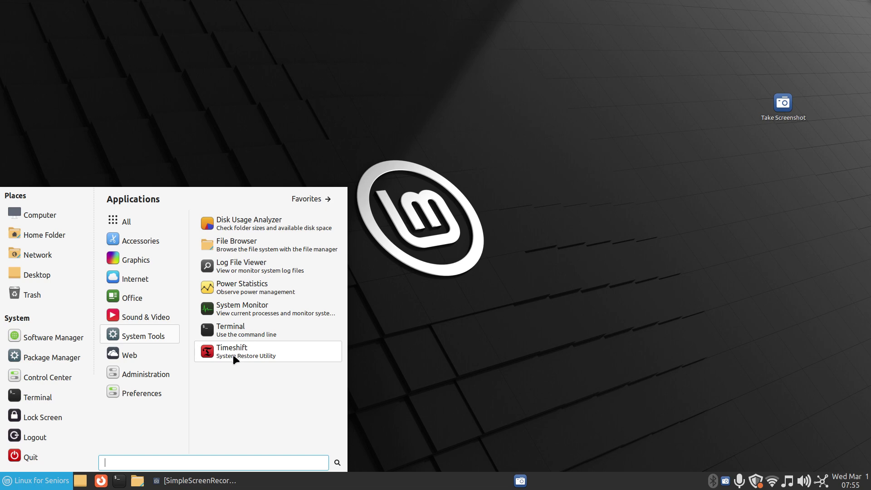
mouse_move(117, 356)
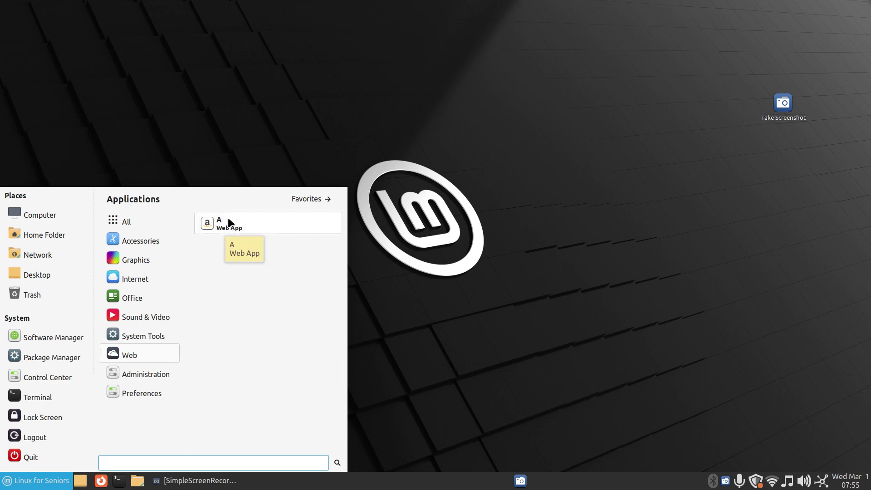
mouse_move(145, 370)
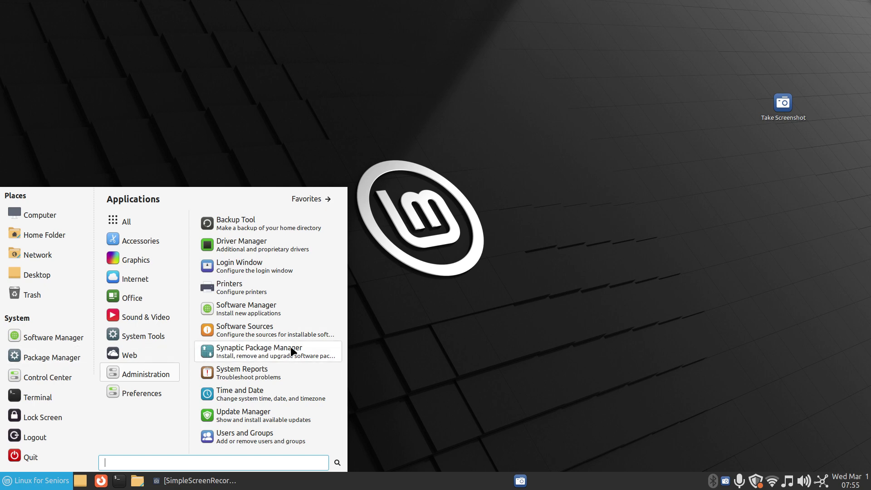
- Show the system information in System Reports and highlight the motherboard's manufacturer and model
click(248, 376)
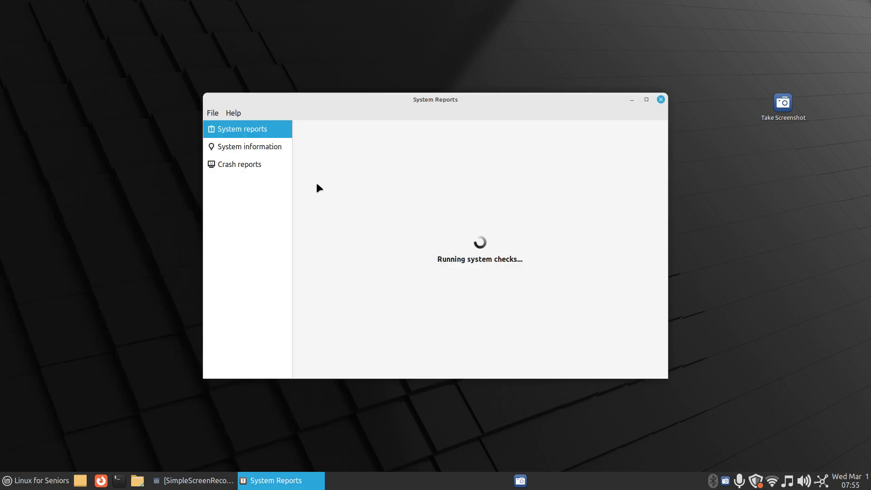
click(251, 146)
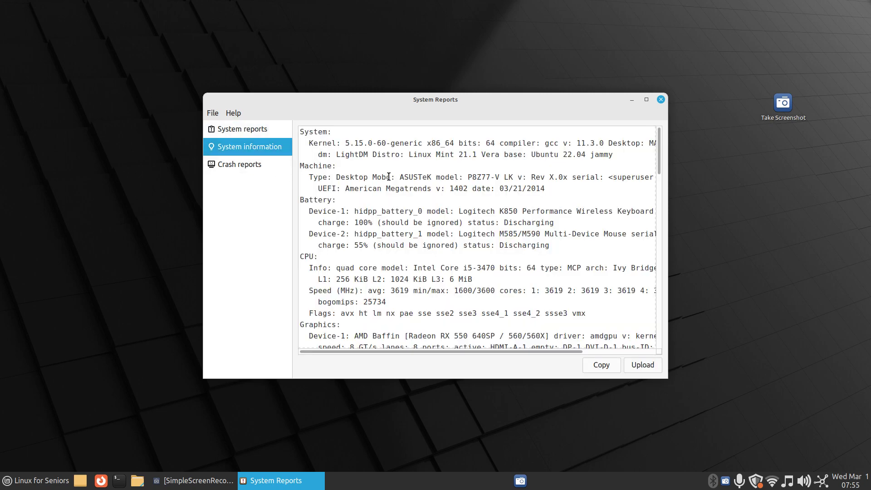
drag(399, 177, 514, 176)
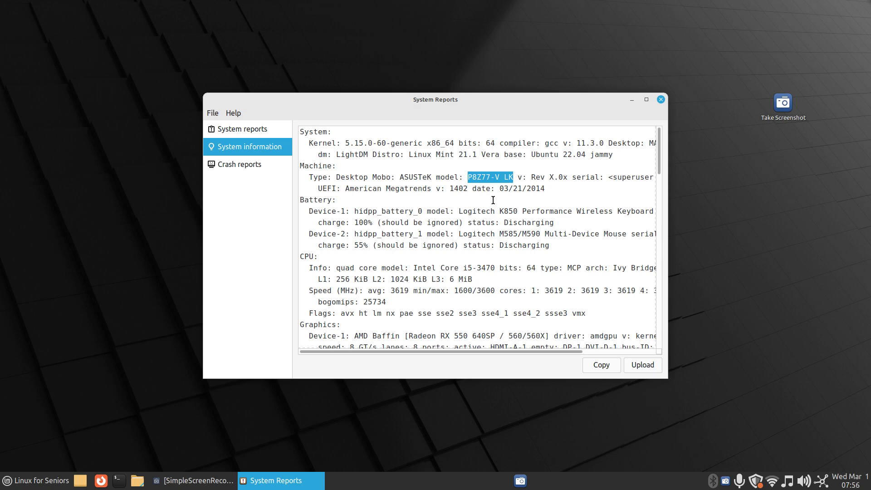
right_click(480, 176)
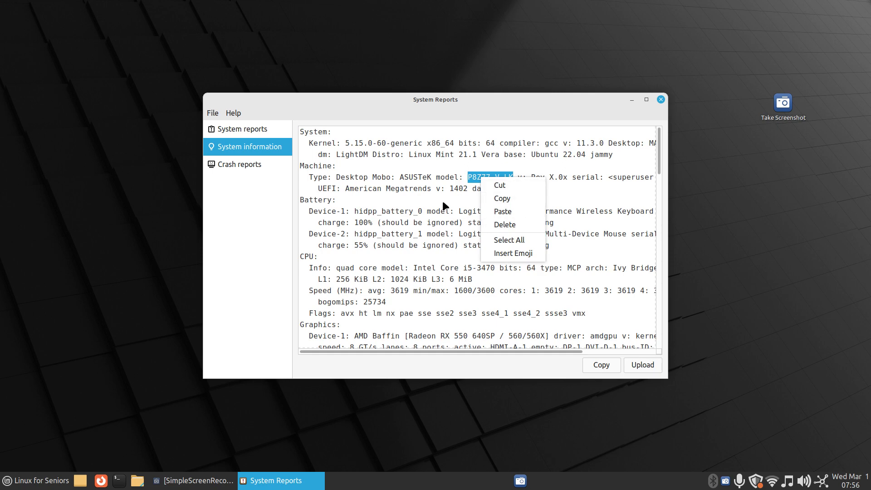
click(398, 176)
drag(398, 177, 428, 176)
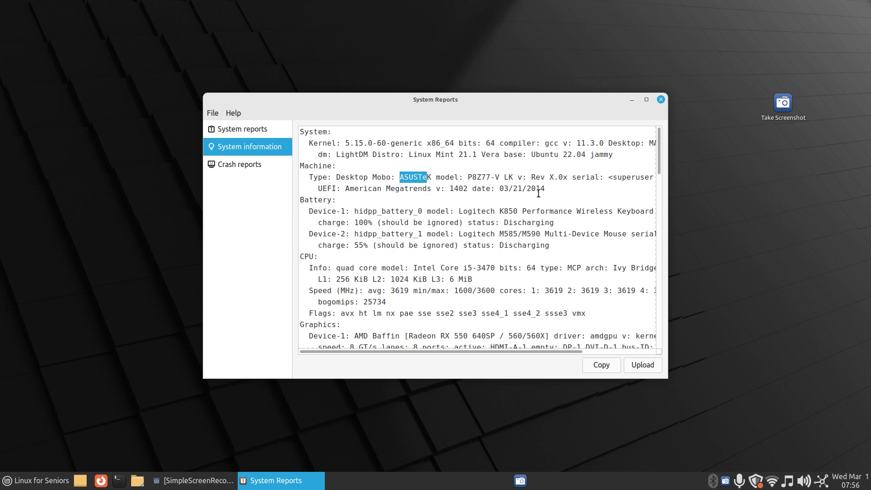
drag(468, 177, 503, 177)
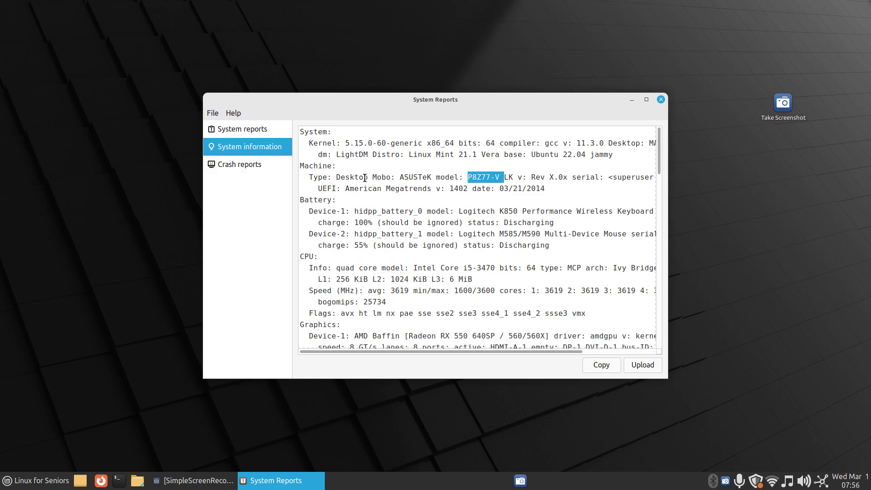
click(433, 226)
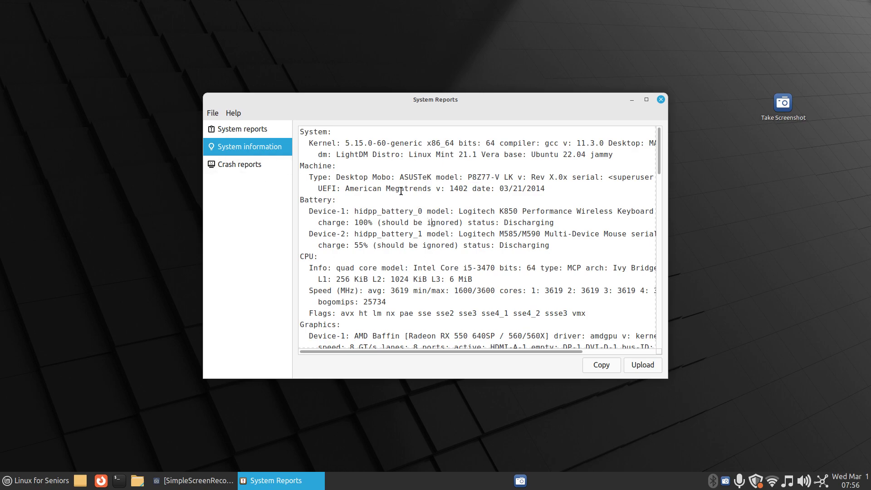
- Read the rest of the system information down to the Info section, enlarge the window, and close System Reports
scroll(450, 240, down, 18)
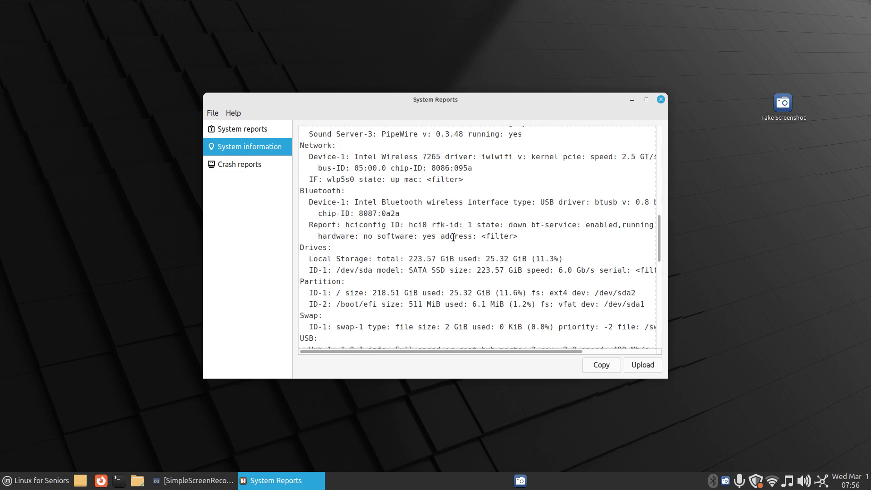
scroll(453, 238, down, 5)
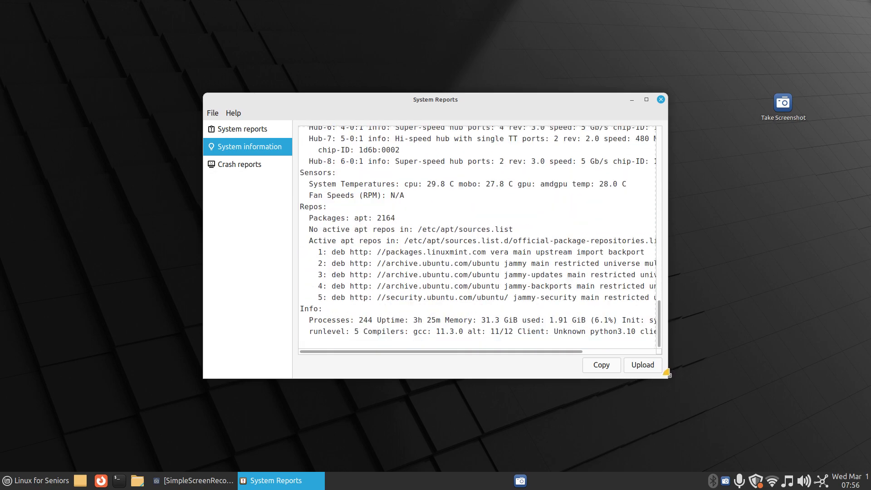
drag(667, 375, 799, 412)
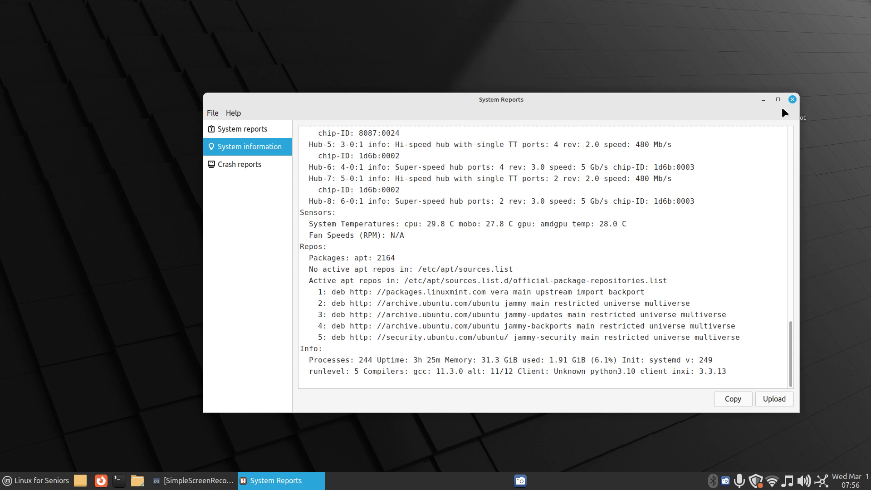
click(793, 99)
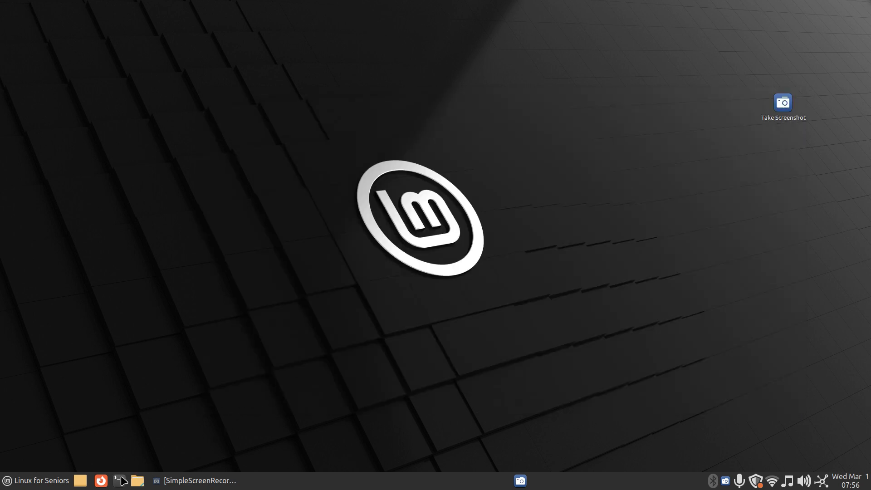
- Open a terminal and run inxi -Fxz to list the system hardware details
click(118, 481)
mouse_move(482, 136)
mouse_down()
mouse_move(529, 191)
mouse_move(487, 146)
mouse_up()
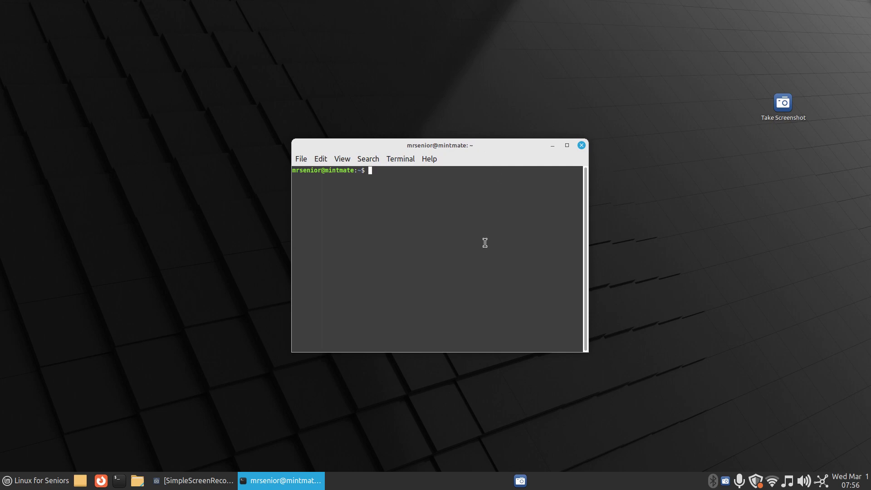
text(inxi -Fxz)
key(Return)
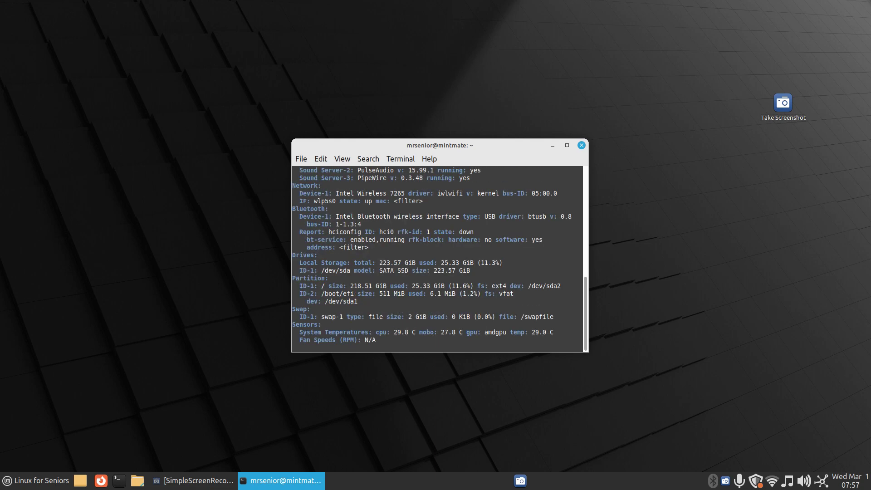
- Try the terminal maximized, restore it, and move and enlarge its window to show the inxi output from the start
click(567, 145)
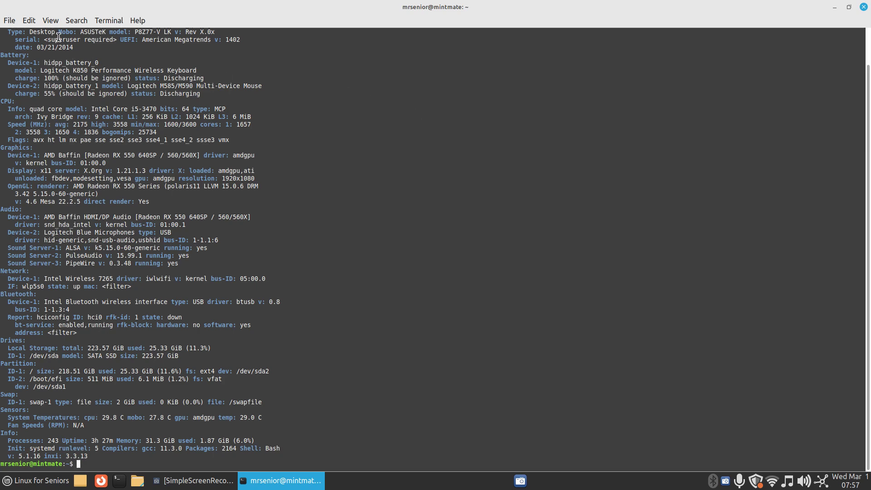
click(849, 7)
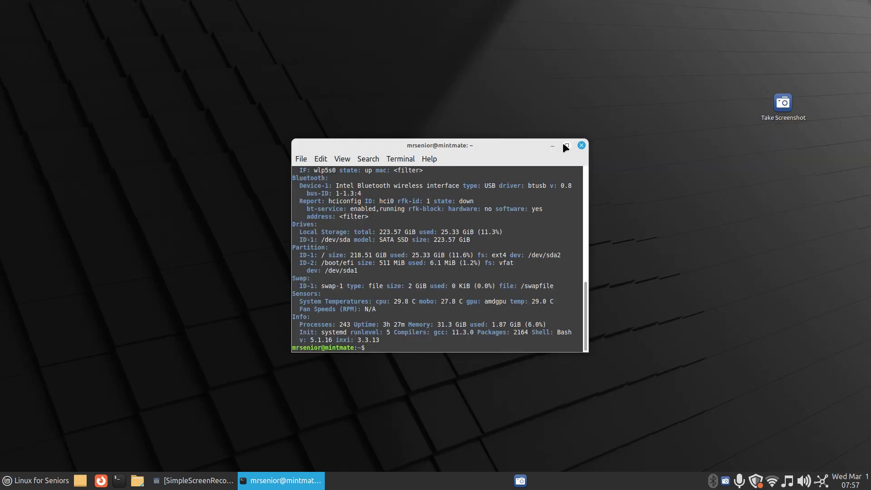
drag(505, 142, 461, 34)
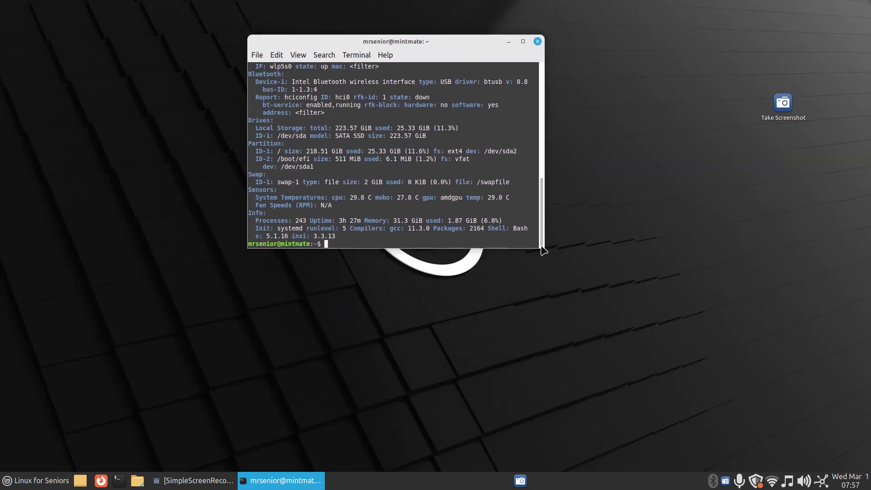
drag(540, 247, 750, 402)
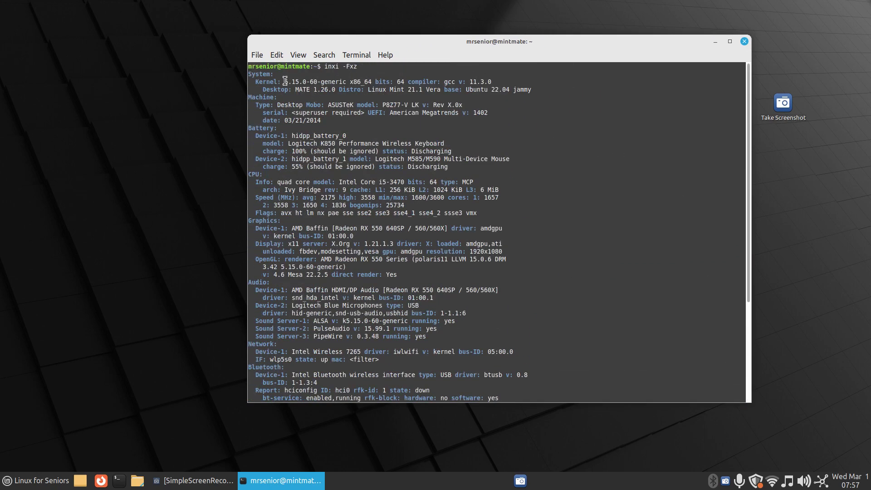
- Highlight the Ubuntu base and the motherboard's model in the inxi output, and close the terminal
drag(284, 82, 532, 91)
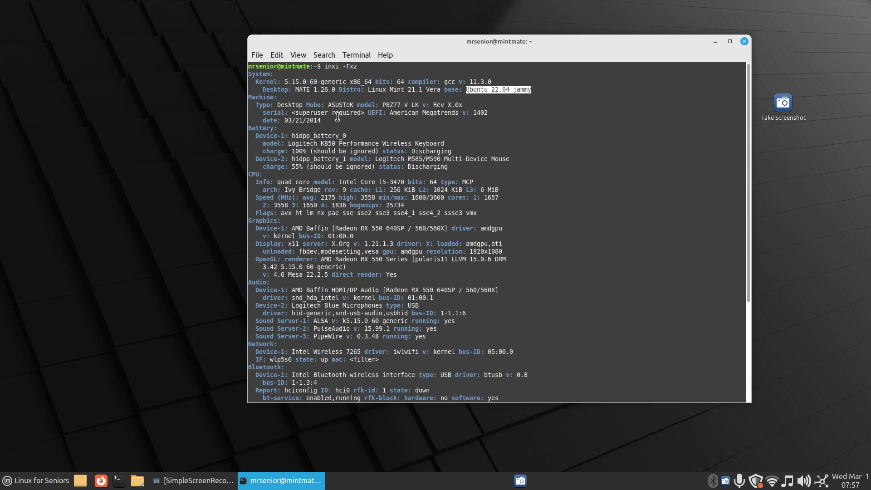
click(308, 107)
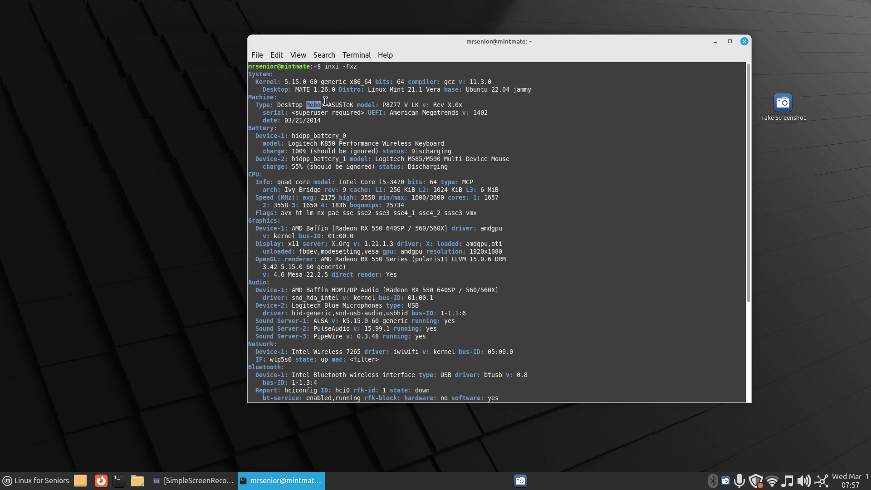
drag(327, 106, 420, 105)
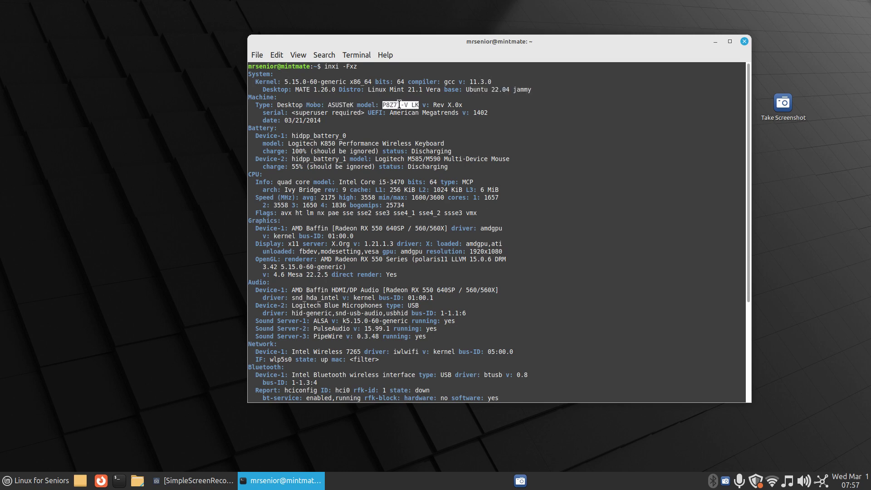
right_click(399, 106)
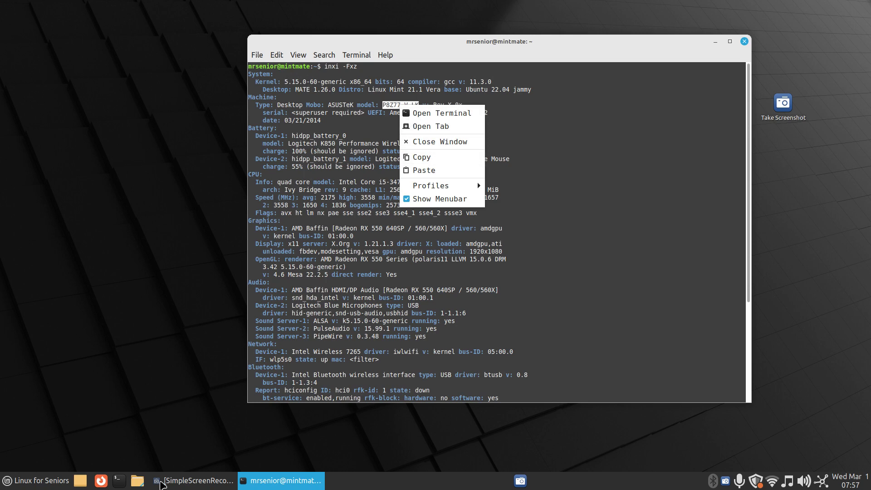
click(744, 41)
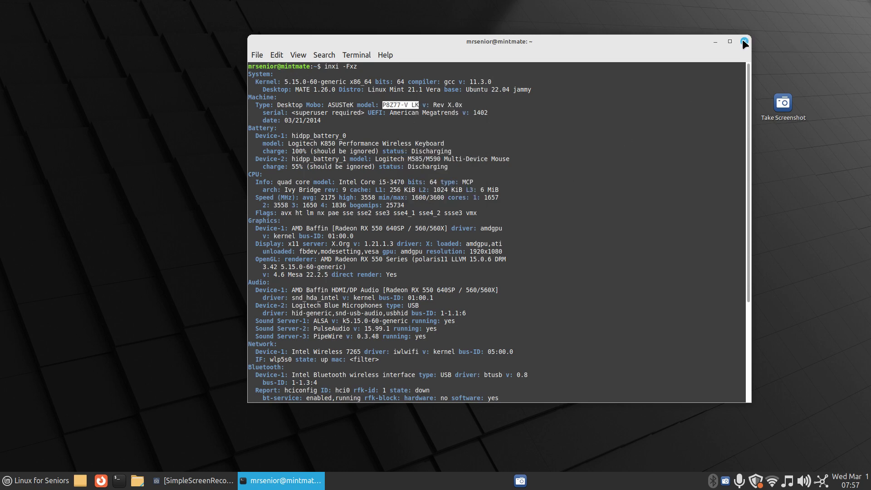
click(742, 40)
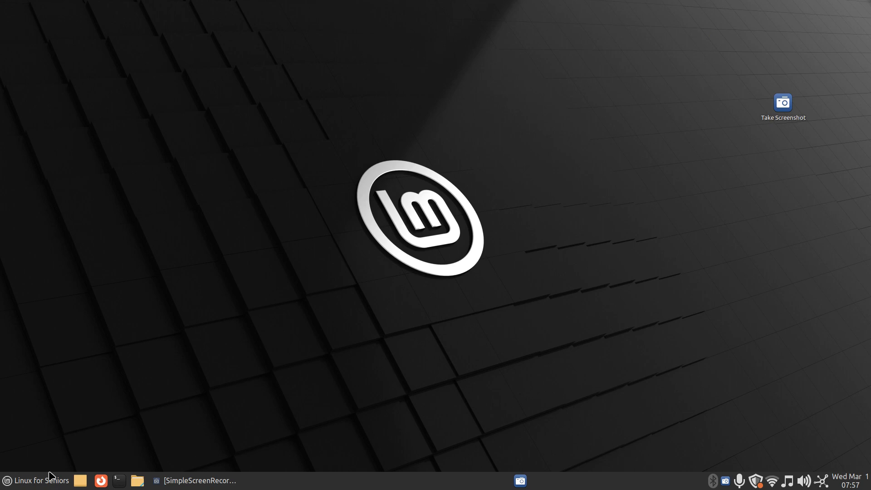
- Look through the application menu's categories, view the Time and Date settings from Administration, and close them
click(65, 471)
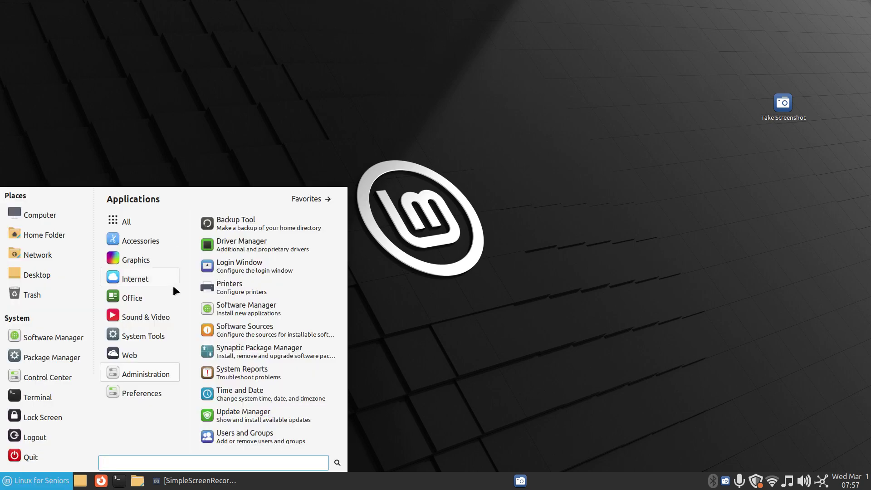
click(149, 318)
mouse_move(153, 335)
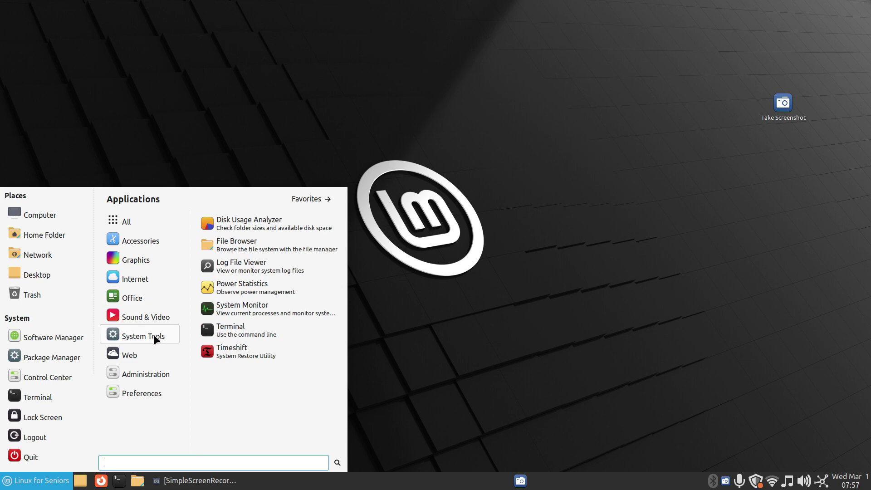
mouse_move(151, 374)
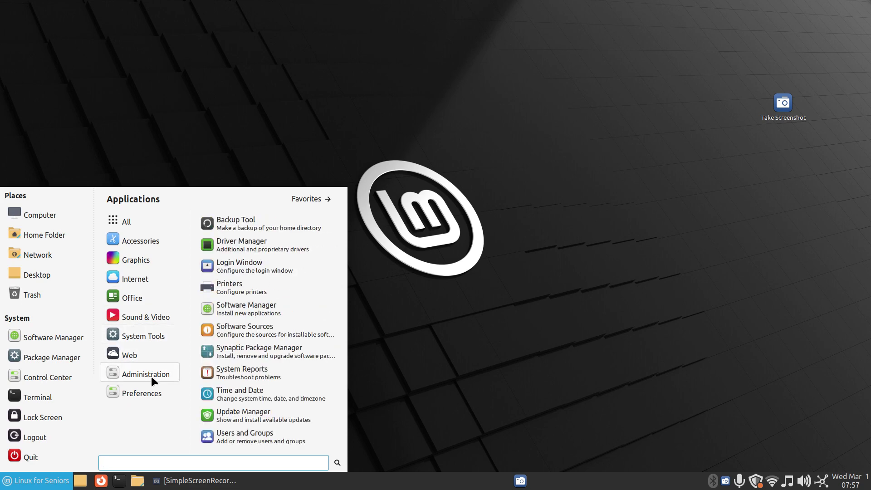
click(265, 395)
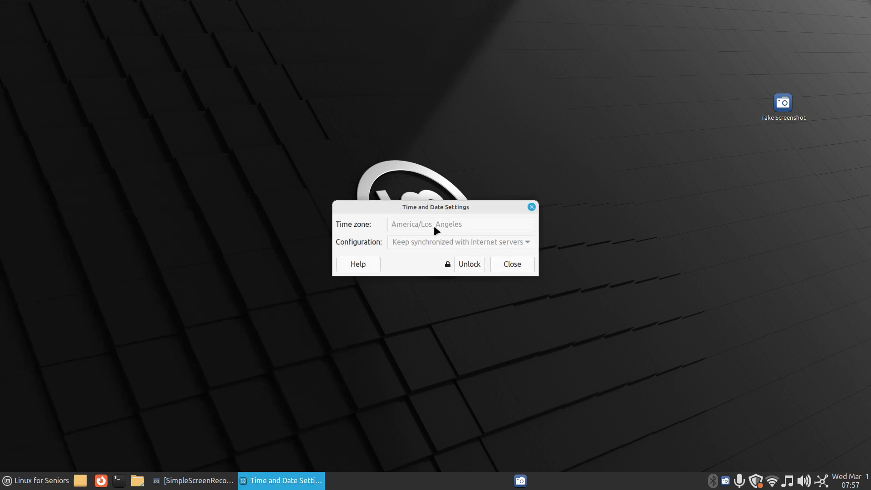
click(531, 207)
- Browse the Preferences applications, open the Control Center, and move and enlarge its window to show all groups
click(22, 478)
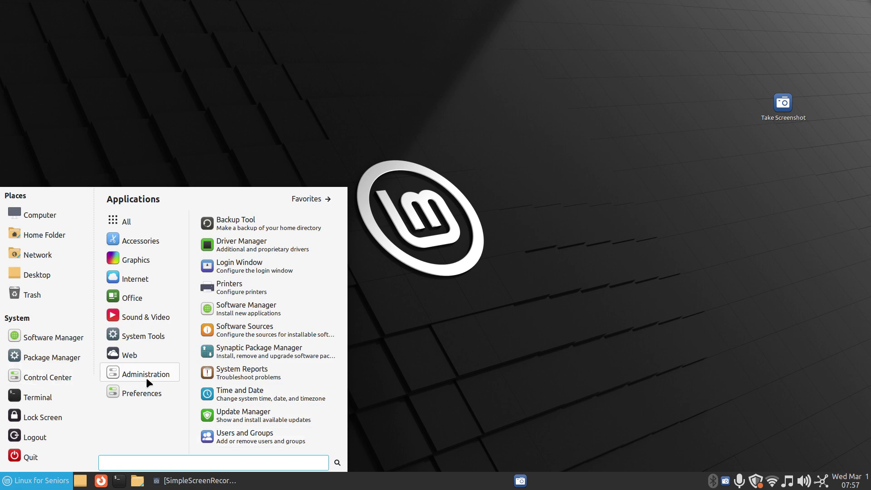
mouse_move(150, 394)
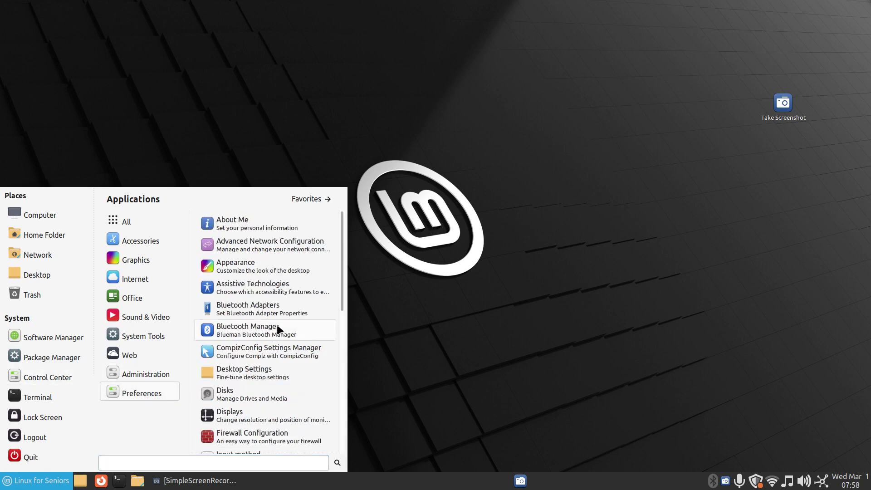
scroll(278, 323, down, 6)
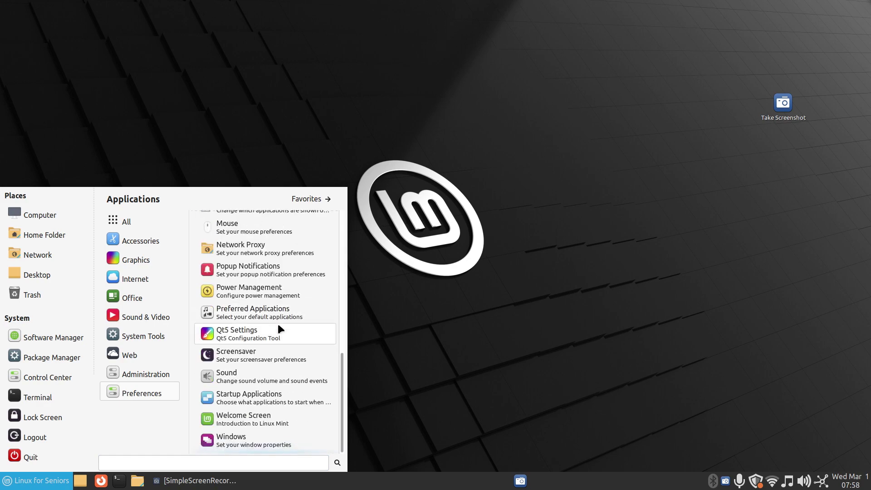
scroll(278, 323, up, 5)
click(15, 378)
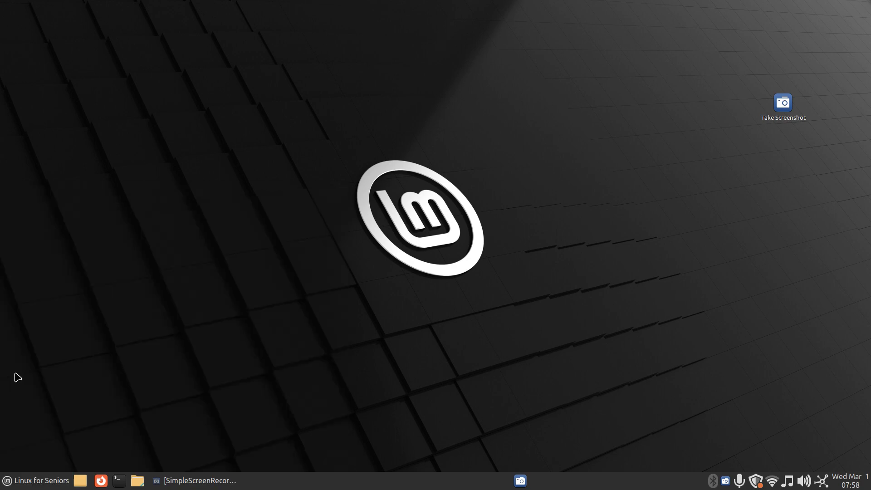
drag(524, 108, 446, 60)
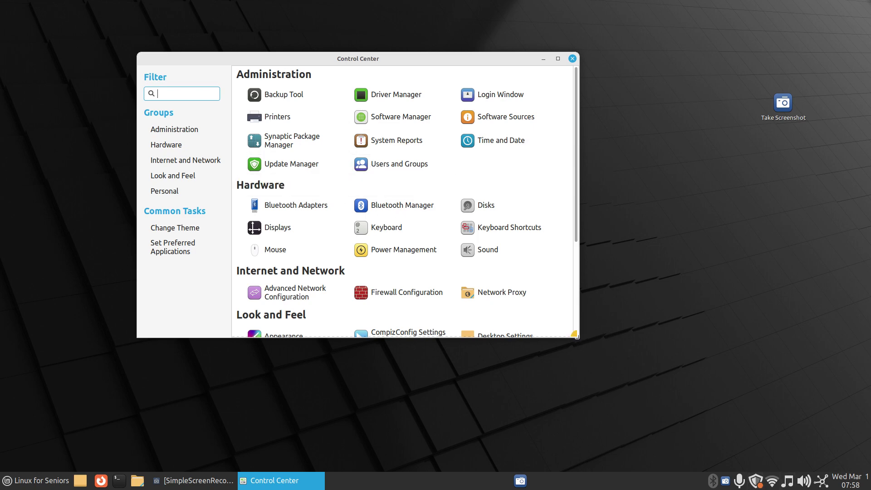
drag(574, 334, 805, 440)
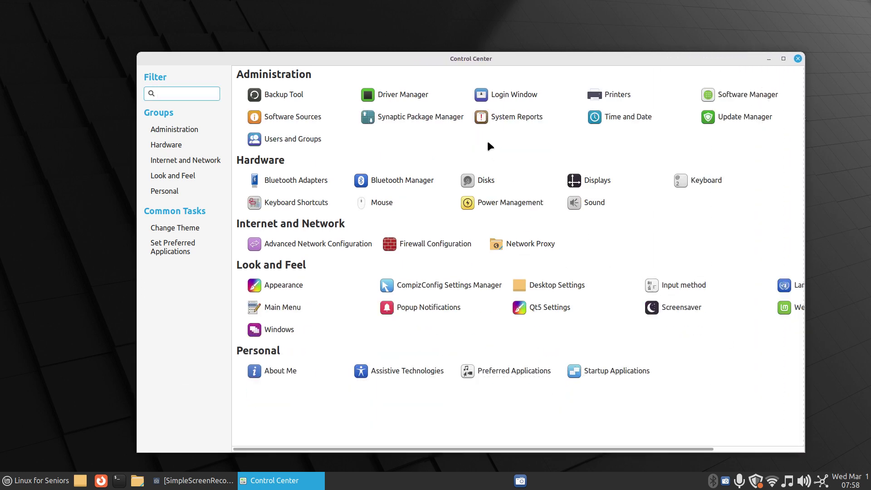
- Open Disks from the Hardware group, view its About information and the 240 GB disk's details, and close it
click(475, 180)
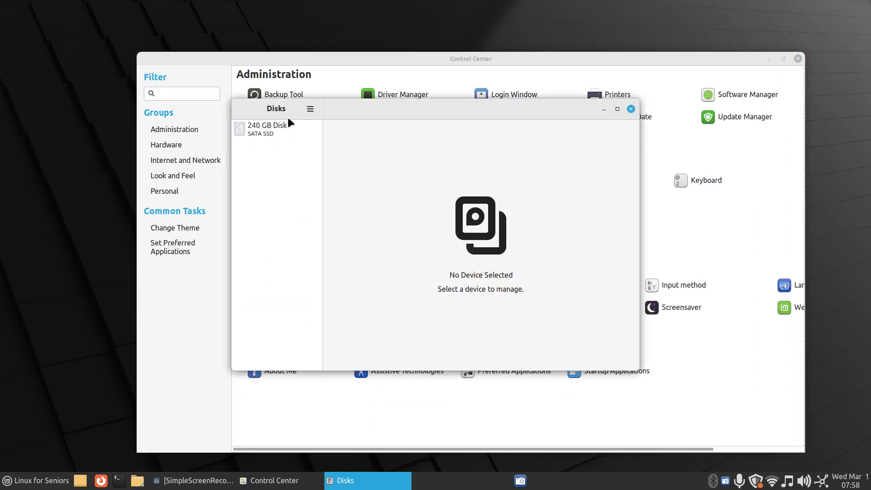
click(310, 109)
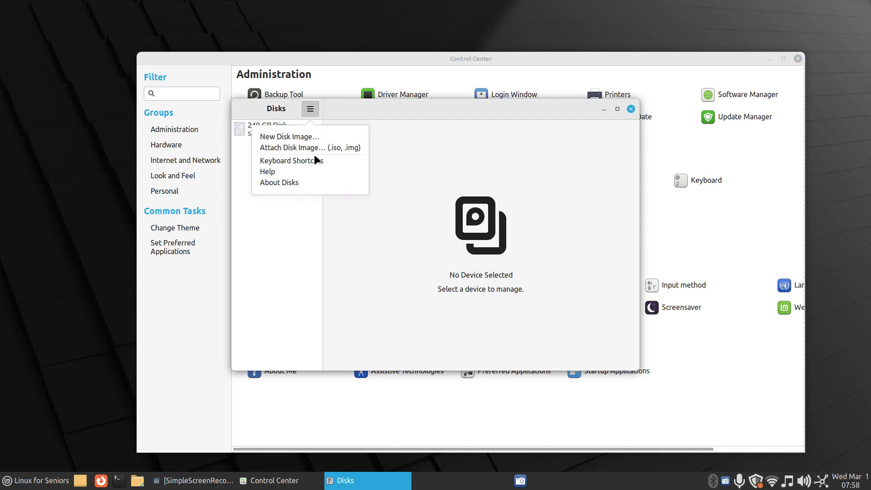
click(299, 182)
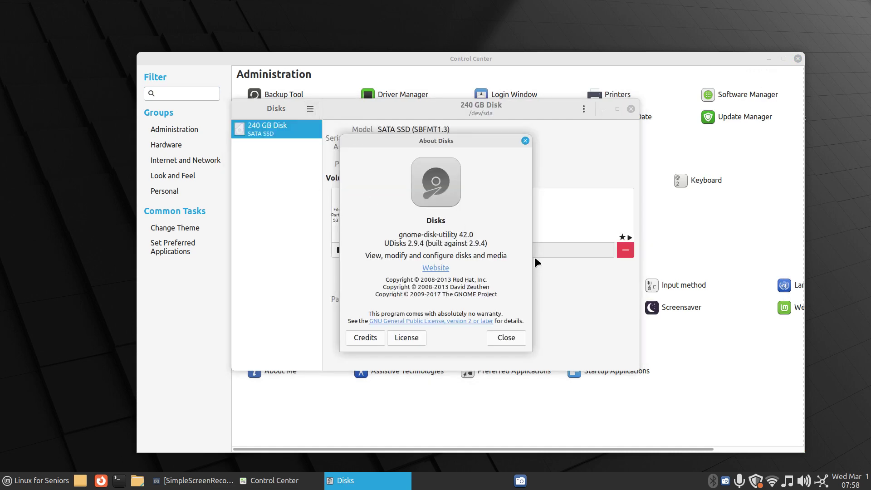
click(525, 140)
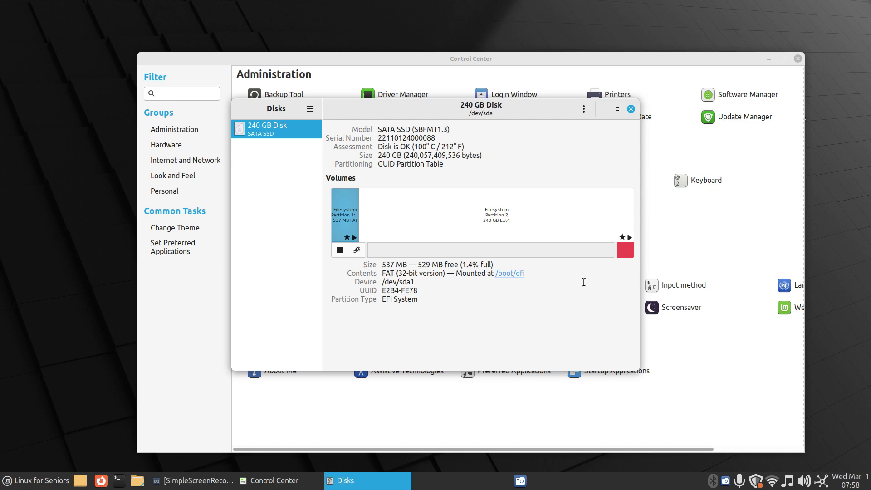
click(630, 109)
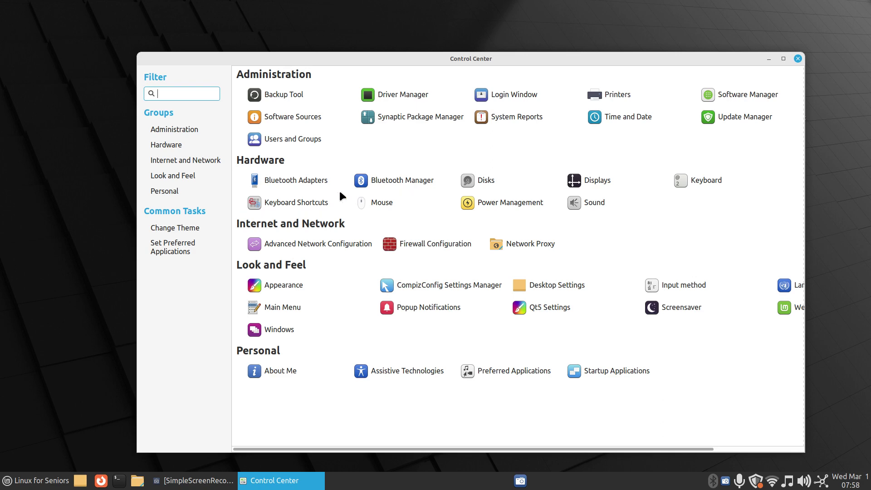
- Review the Displays, Mouse and Power Management preferences in turn, closing each without changes
click(592, 179)
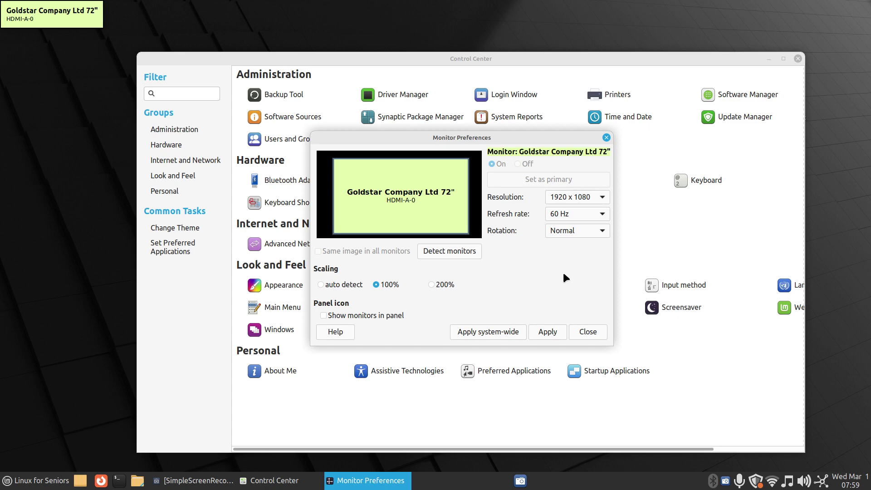
click(607, 137)
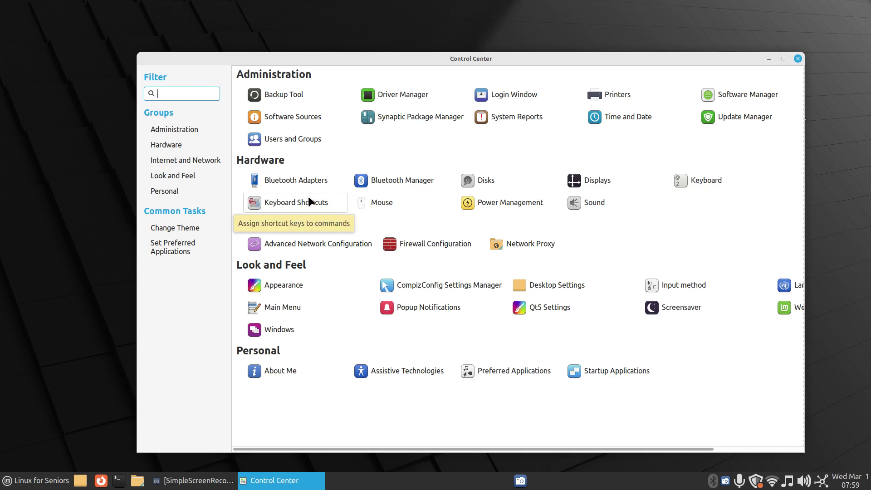
click(386, 200)
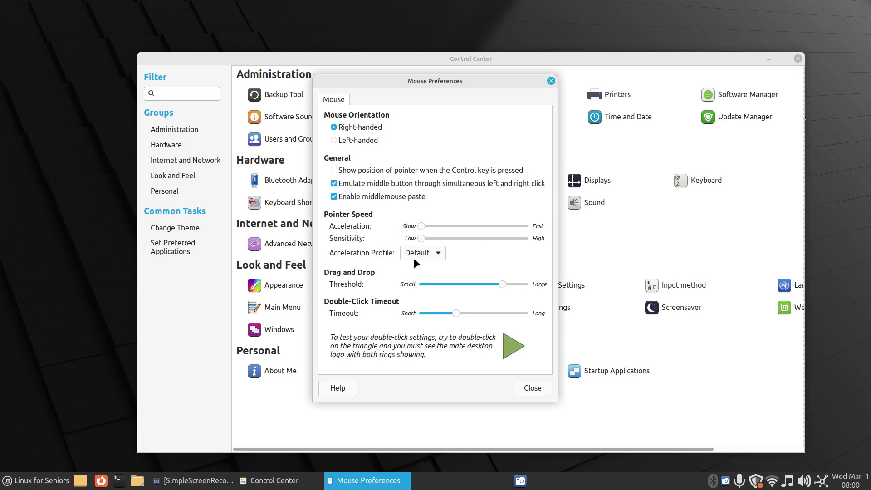
click(532, 387)
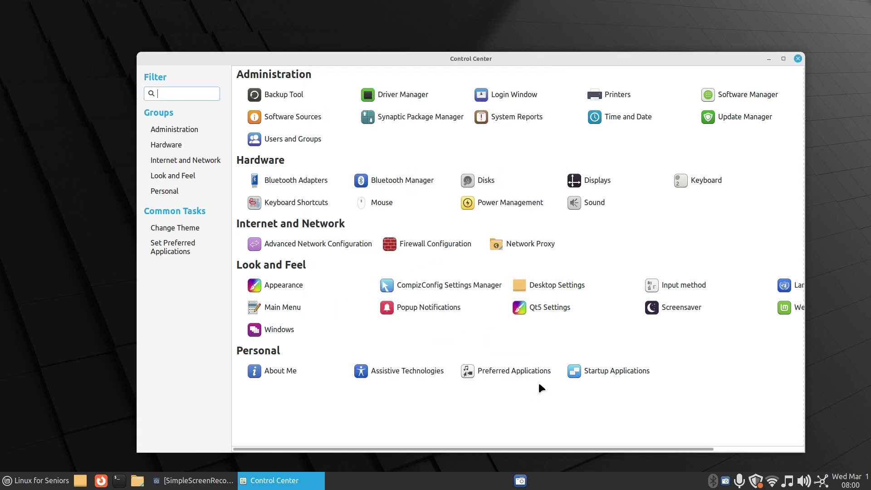
click(499, 204)
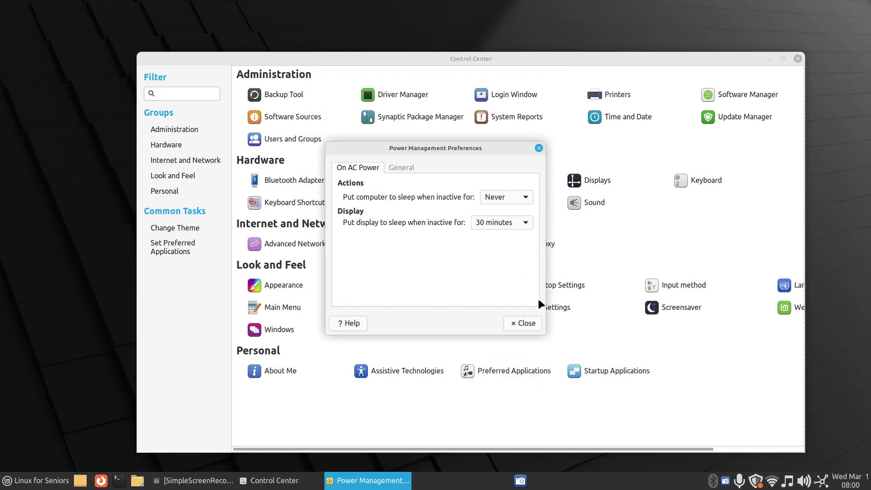
click(540, 147)
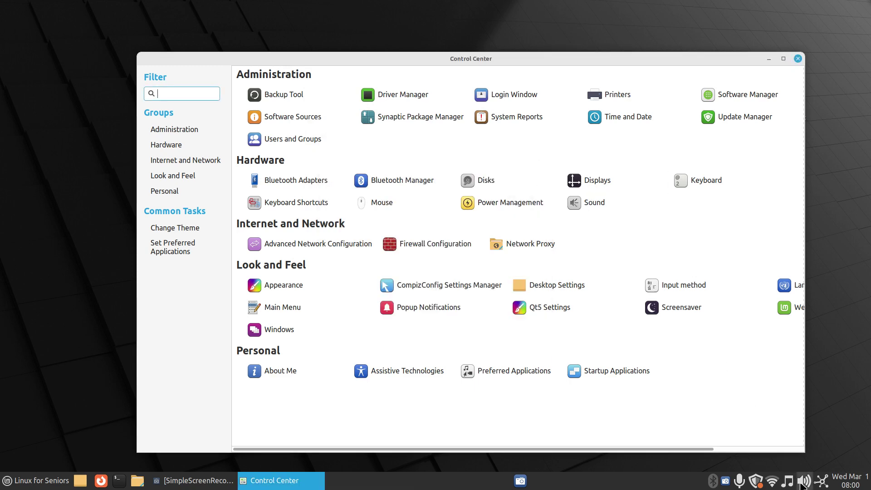
- Quit the system tray program that offers a save folder
right_click(821, 479)
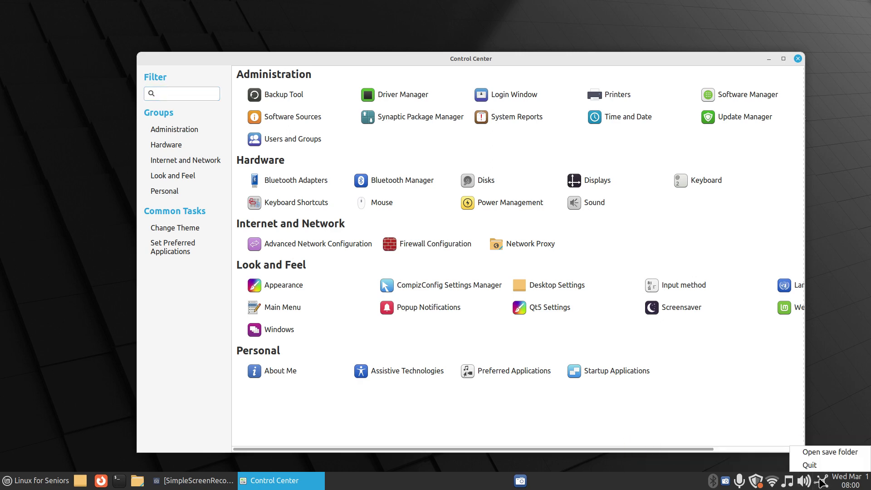
click(814, 465)
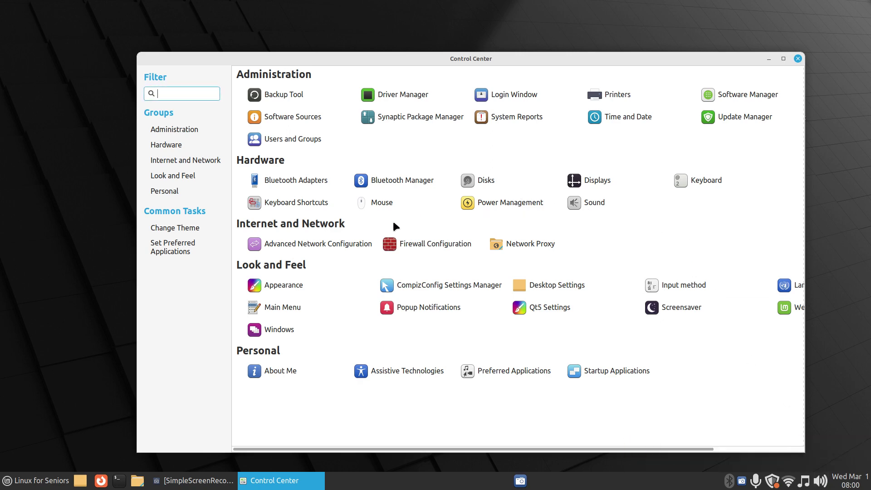
- Open Firewall Configuration, authenticating with the account password, and view the firewall program's About information
click(423, 244)
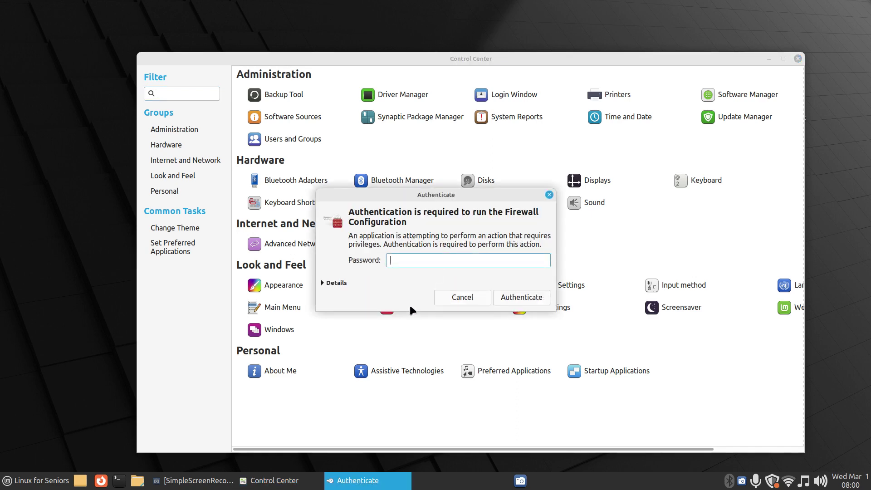
text(****)
key(Return)
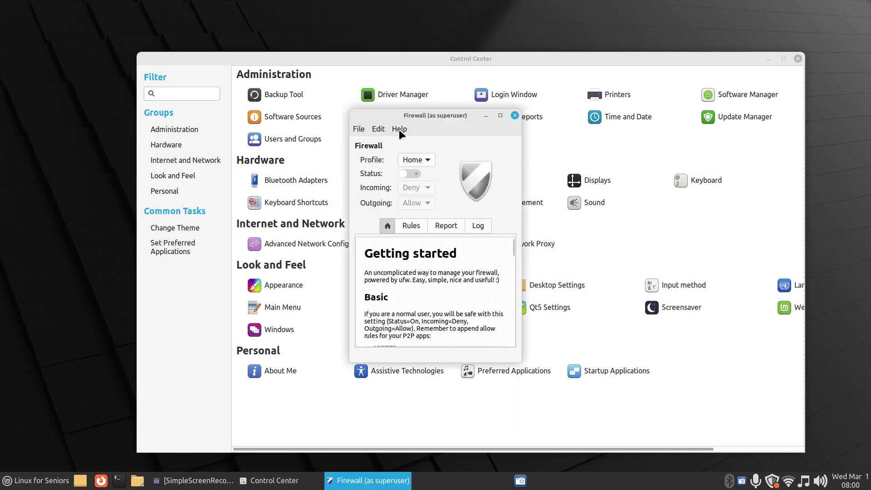
click(399, 129)
click(395, 140)
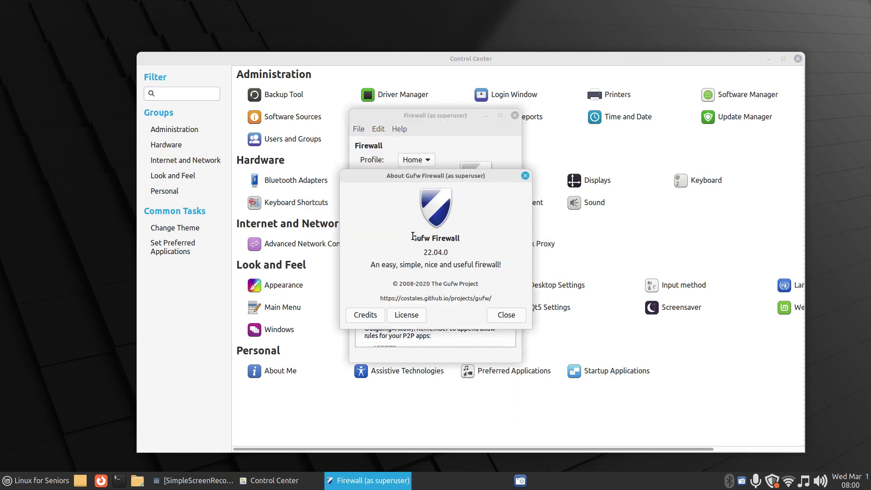
click(507, 314)
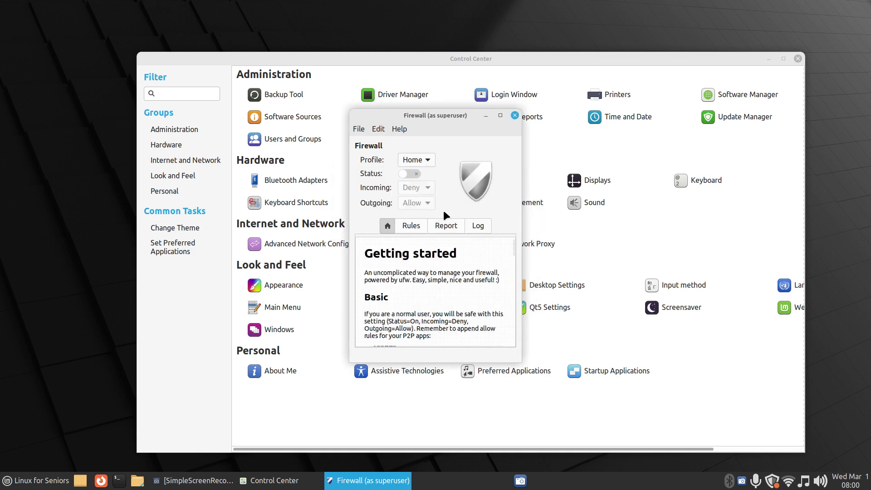
- Turn on the firewall for the Home profile and show its list of rules
click(412, 173)
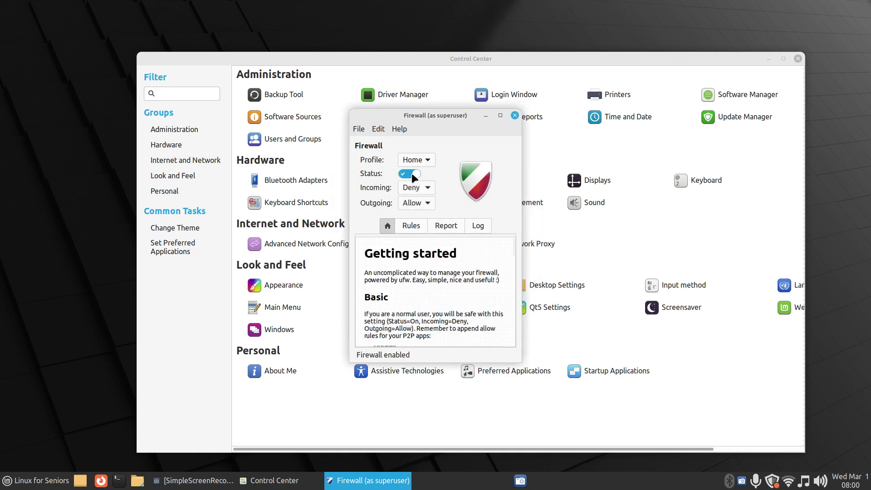
click(413, 226)
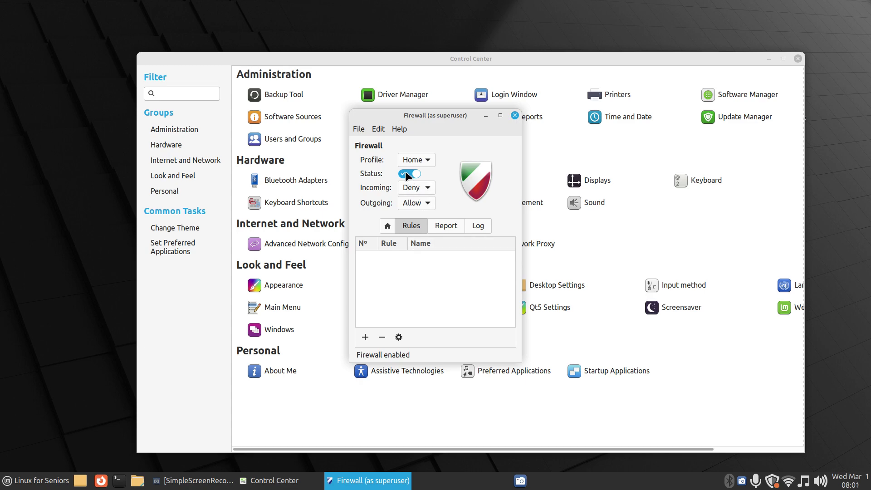
- Close the firewall configuration and open the Appearance preferences from the Control Center
click(420, 174)
click(515, 115)
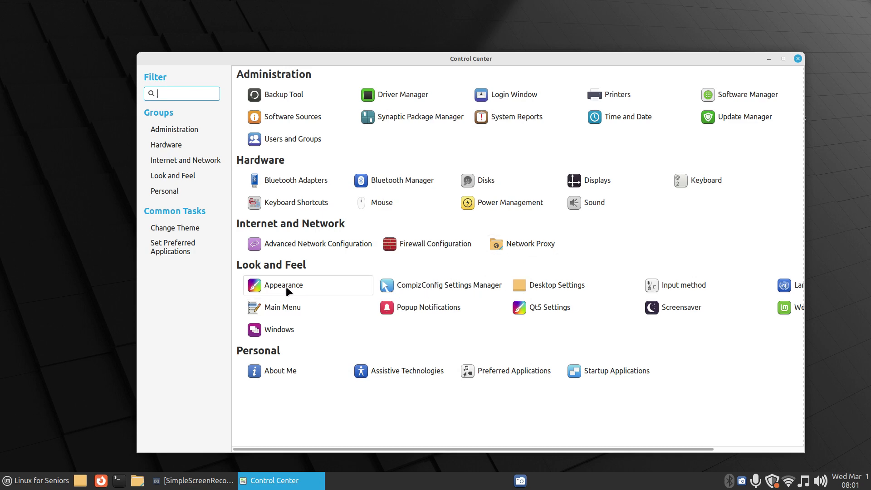
click(267, 286)
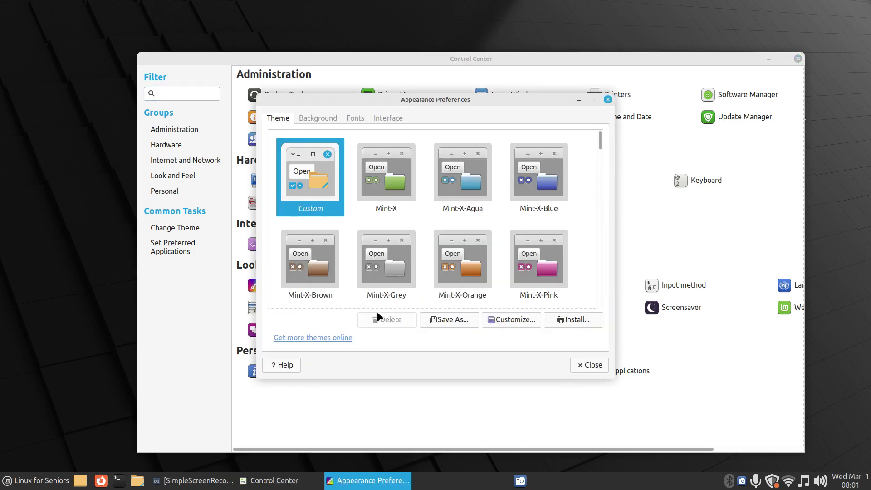
- Review the Take Screenshot tool with the current-window option chosen, moving its dialog aside and closing it without capturing
click(521, 481)
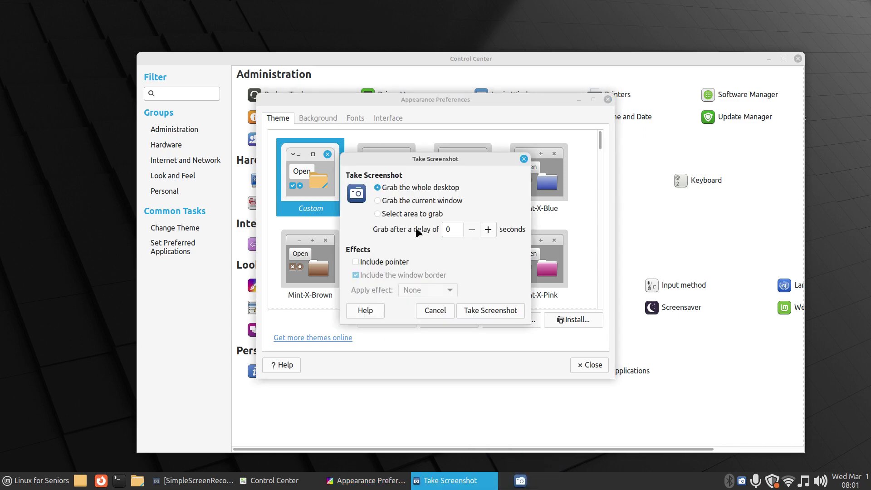
click(390, 202)
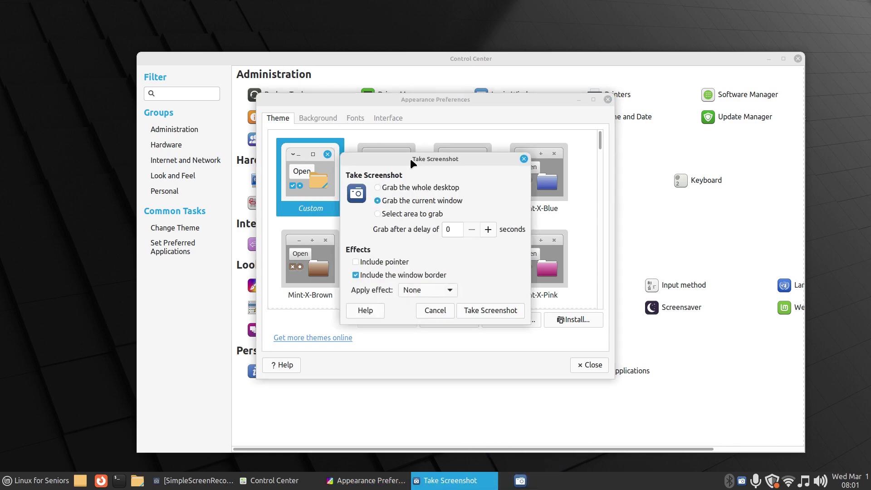
drag(410, 159, 373, 143)
drag(377, 151, 424, 157)
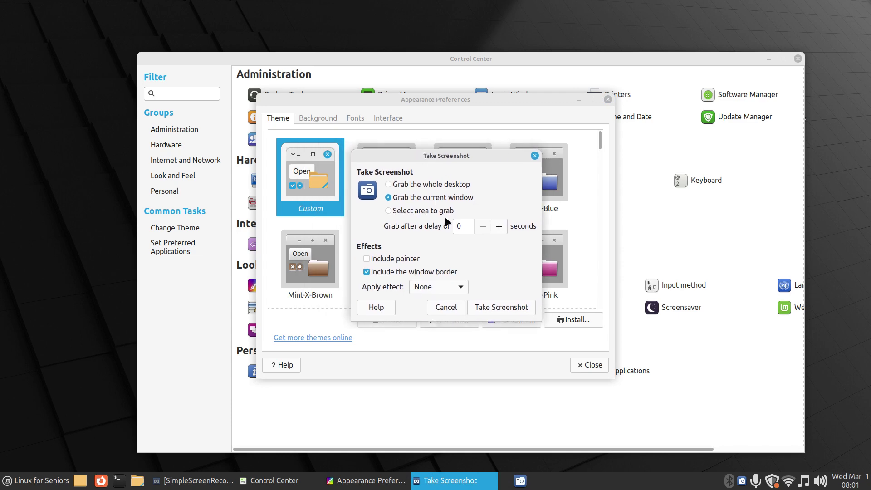
drag(477, 156, 766, 163)
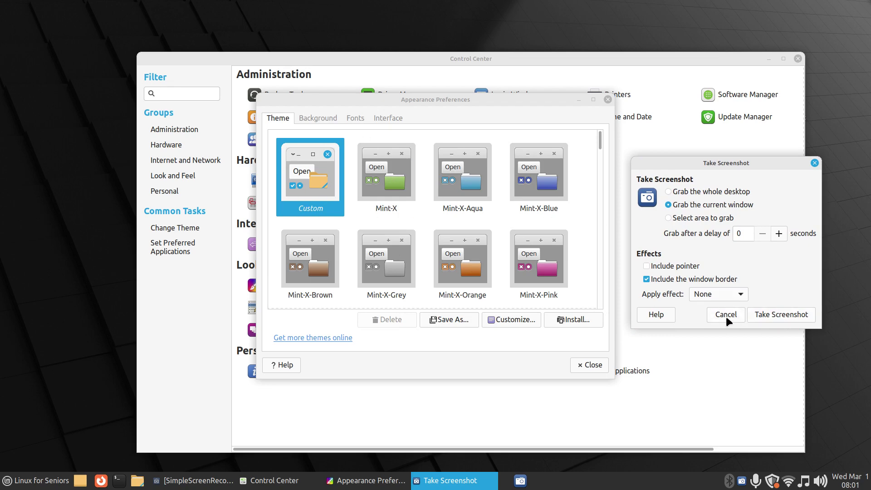
click(814, 163)
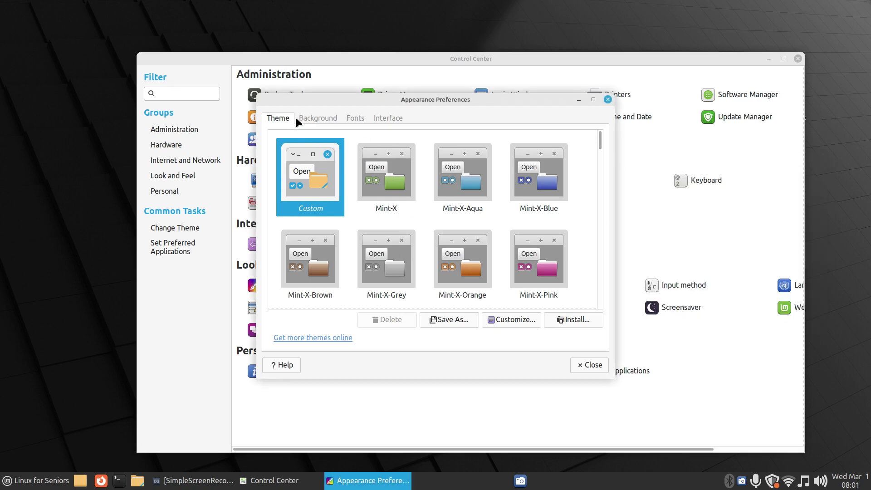
- Show the font settings in Appearance Preferences, minimizing the Control Center and moving the preferences window aside
click(318, 118)
click(355, 118)
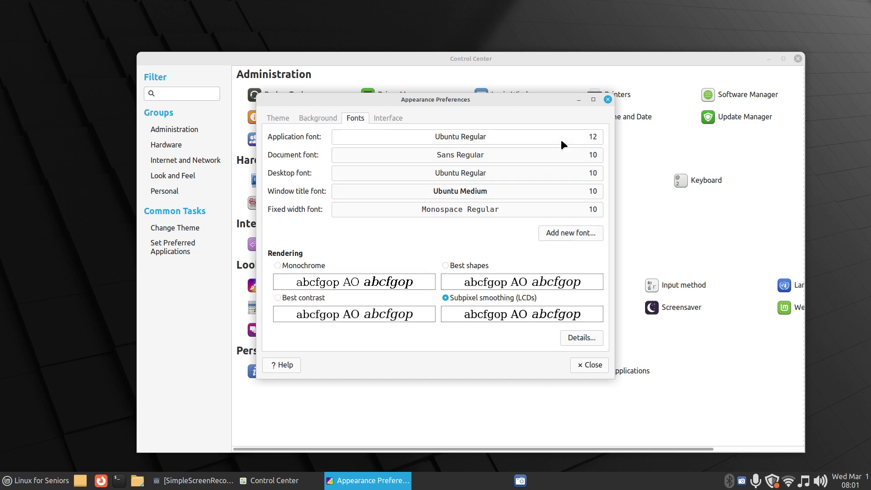
click(769, 59)
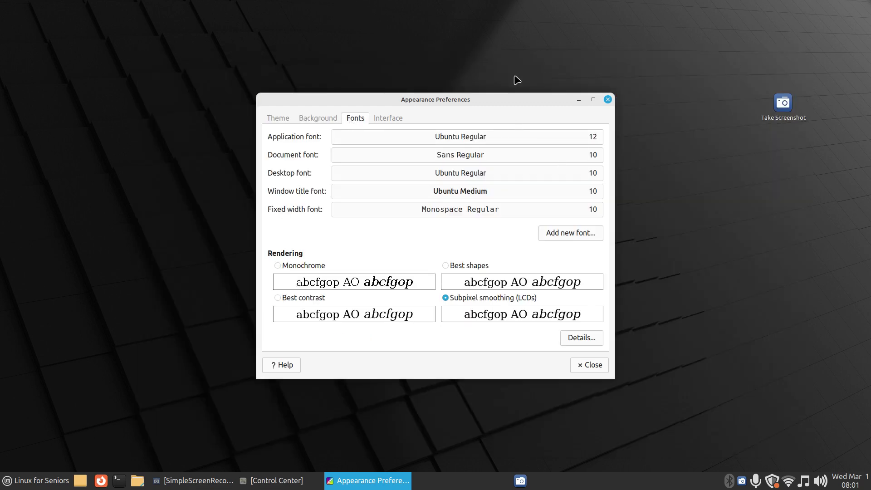
drag(500, 101, 699, 78)
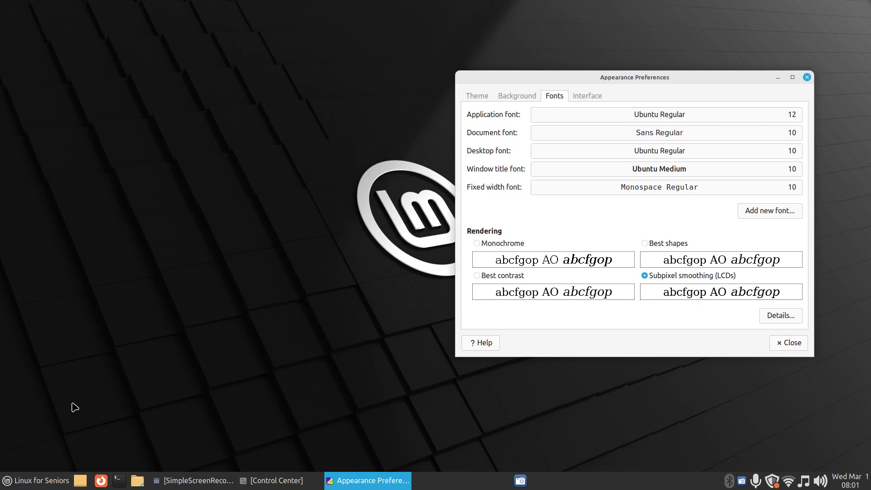
- View fonts 2-28-23.png from the screenshots folder in Pictures beside the font settings, then close the image and folder
click(137, 481)
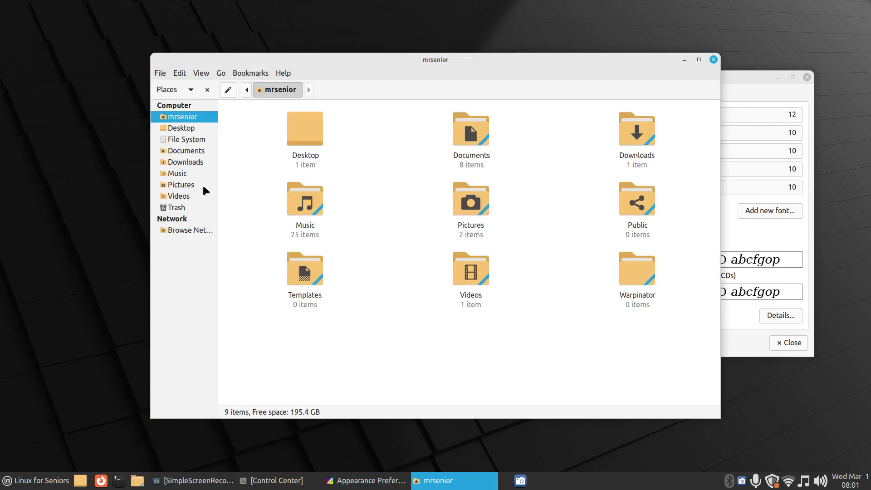
double_click(482, 216)
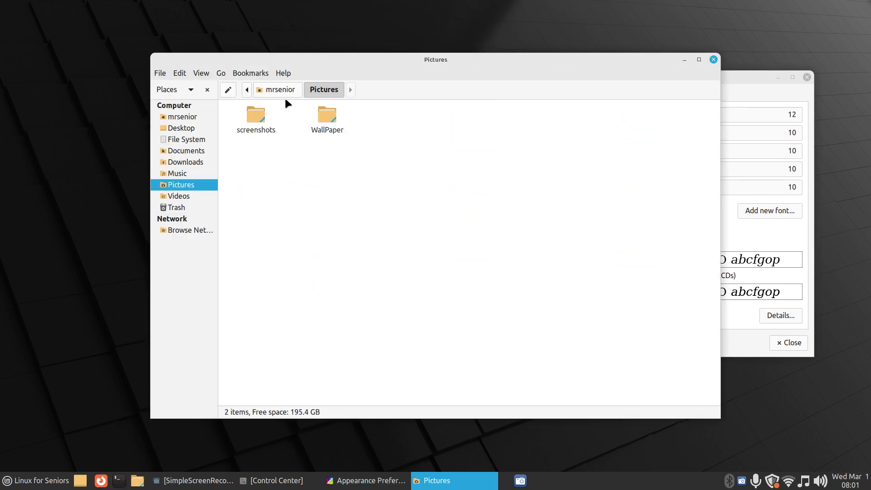
double_click(256, 115)
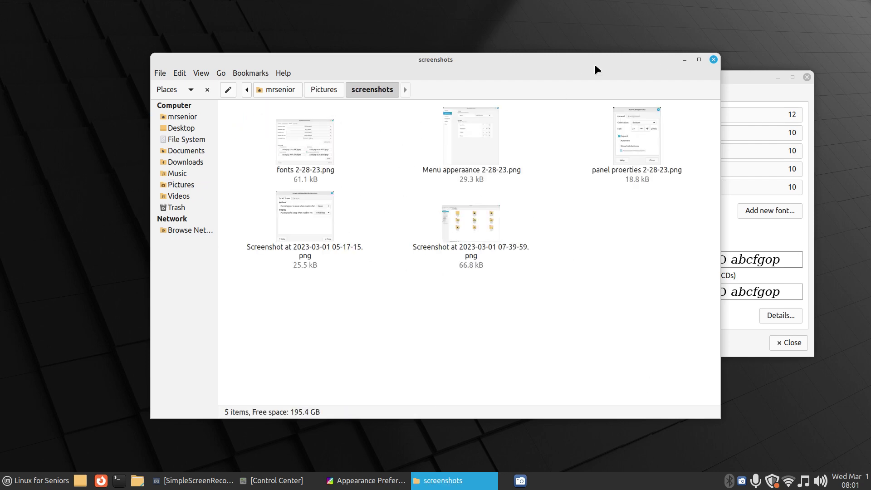
drag(453, 59, 253, 58)
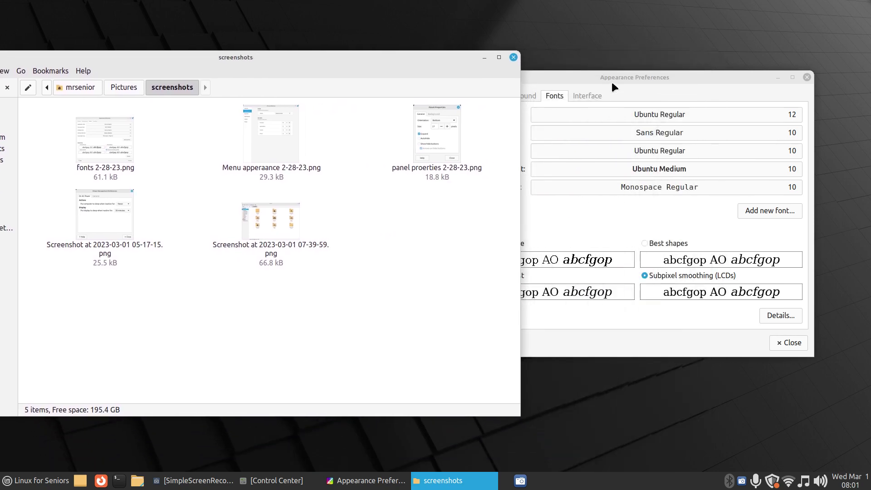
double_click(116, 139)
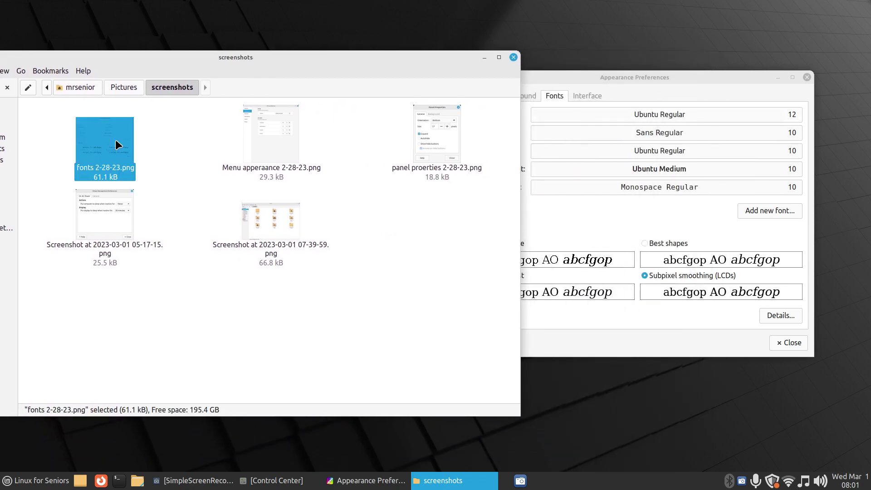
drag(555, 82, 419, 87)
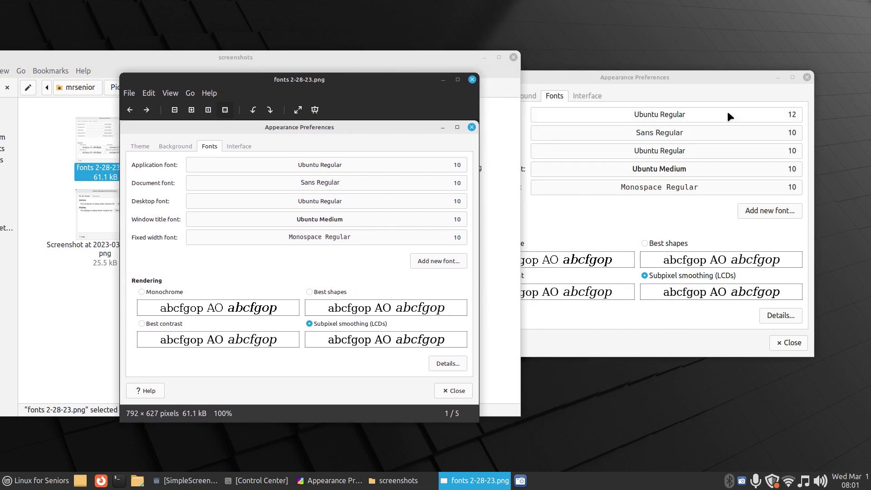
click(471, 80)
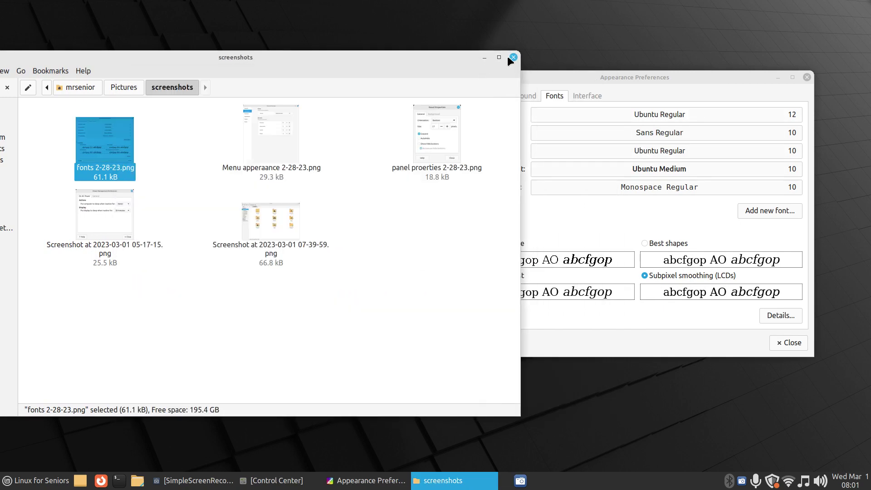
click(513, 58)
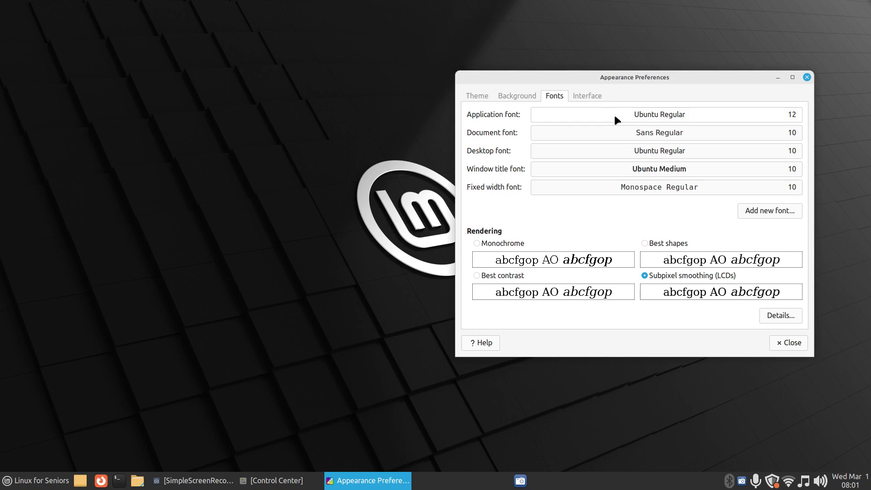
- Check the text size in the application menu and set the application font size to 10
click(5, 480)
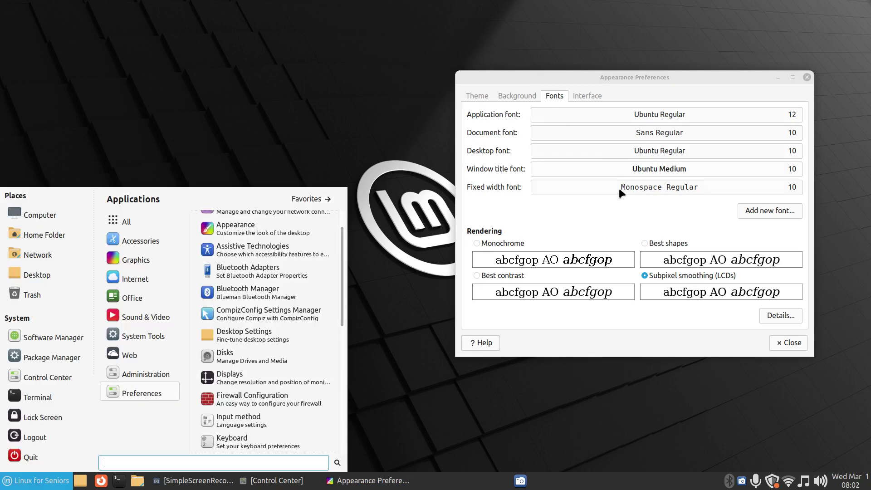
click(683, 161)
click(753, 113)
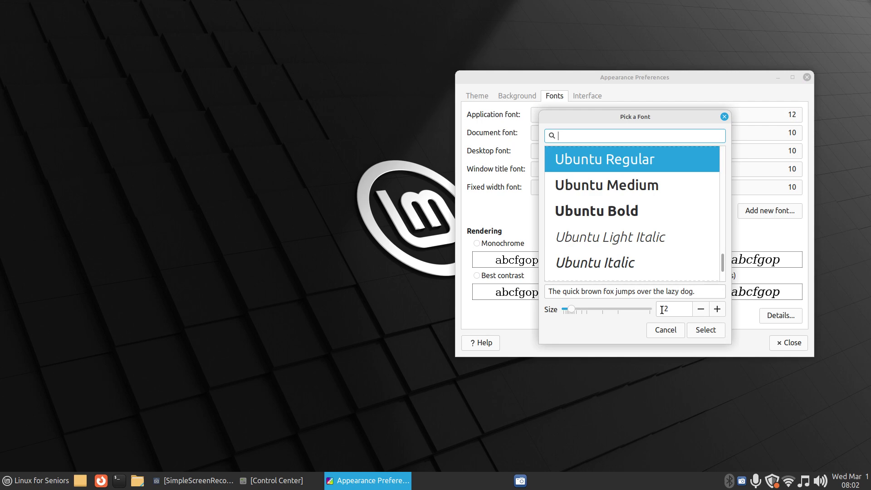
click(701, 310)
click(701, 310)
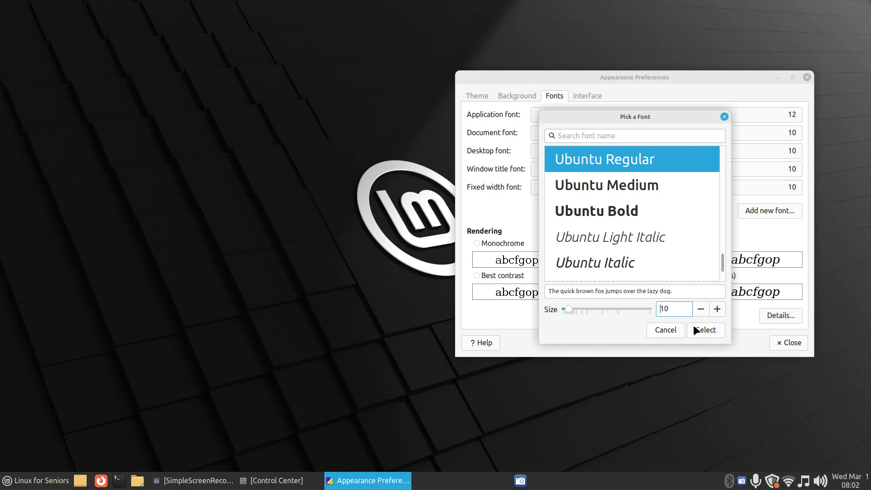
click(694, 326)
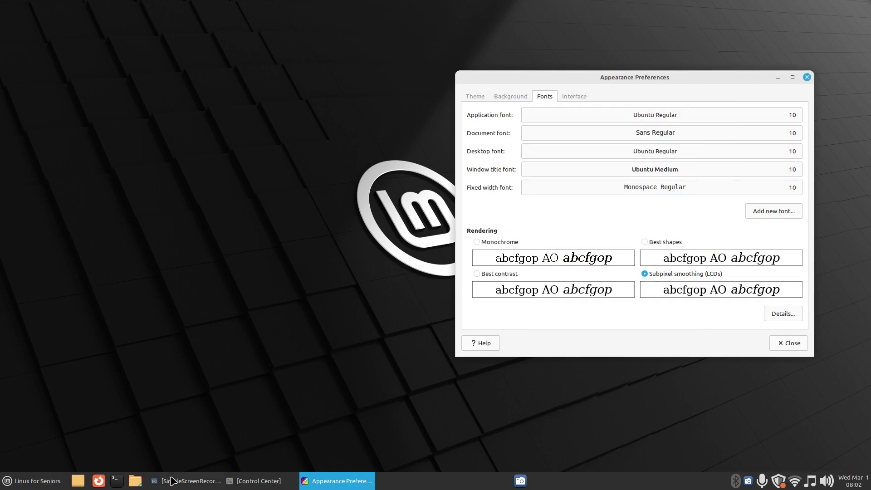
- Check the application menu again, set the application font size to 12, and close the Appearance preferences
click(19, 482)
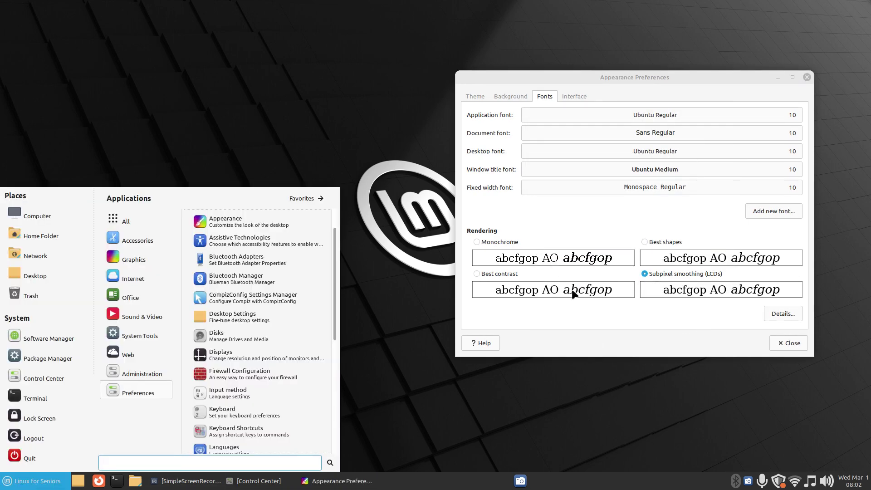
click(612, 322)
click(726, 114)
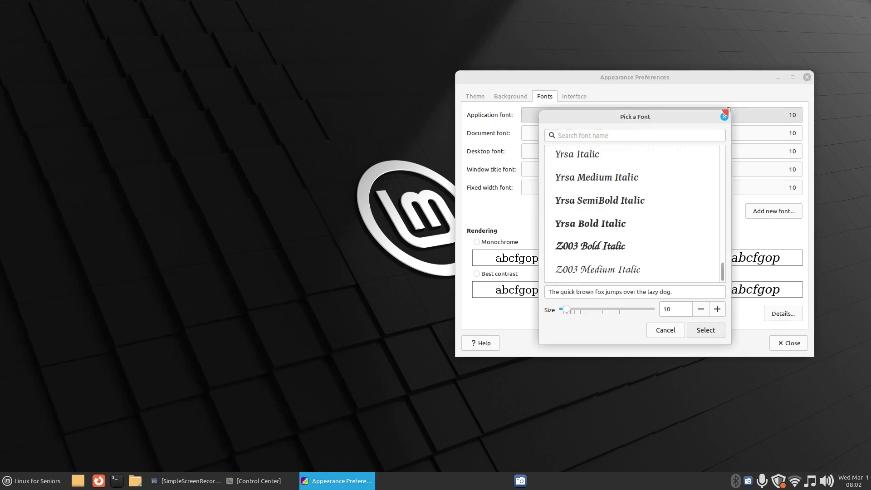
click(716, 310)
click(717, 310)
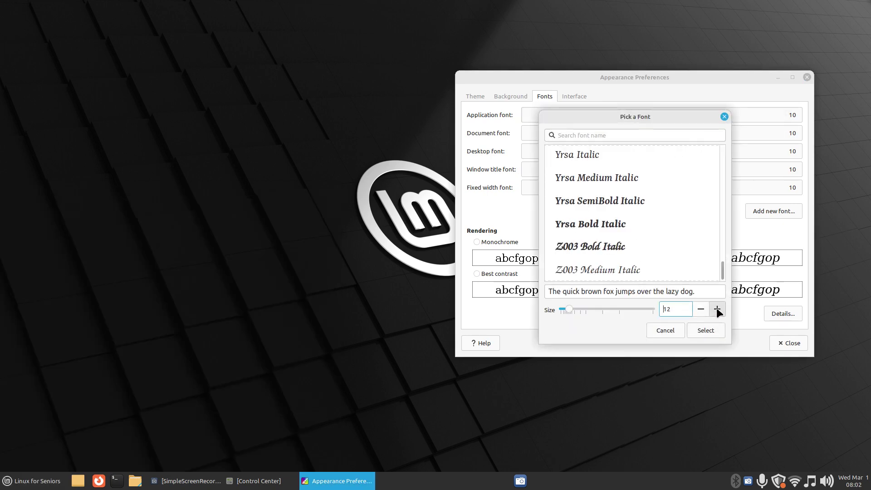
click(706, 331)
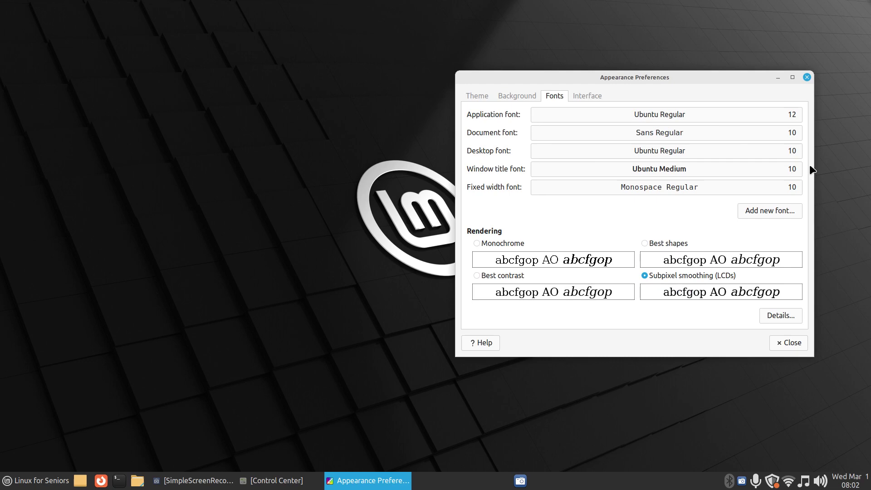
click(807, 78)
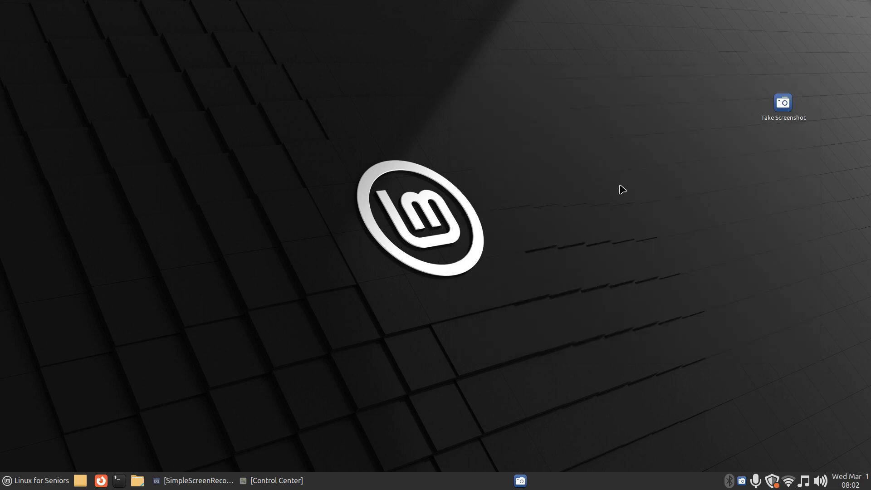
- Bring back the Control Center and review the desktop icon options in Desktop Settings, closing them without changes
click(257, 485)
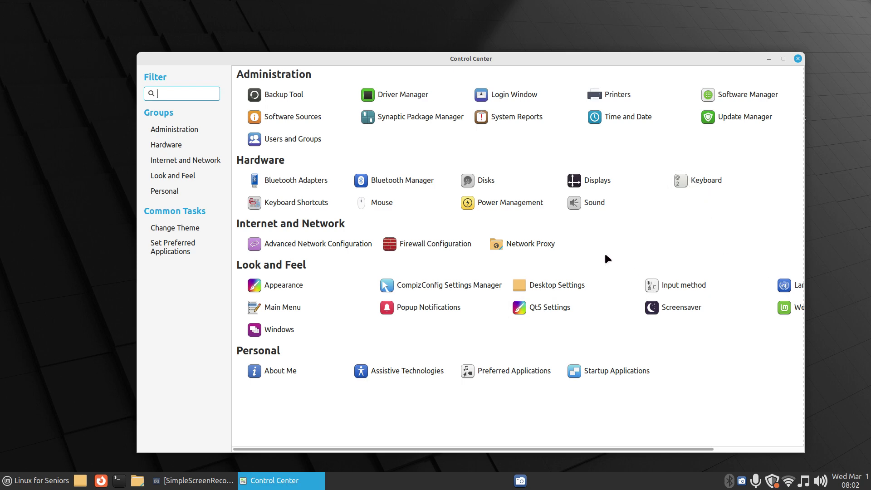
drag(527, 58, 455, 39)
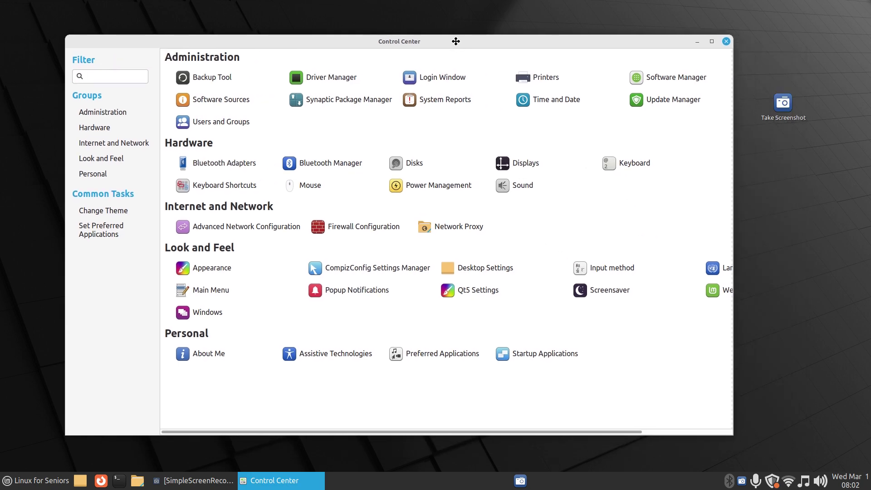
click(512, 269)
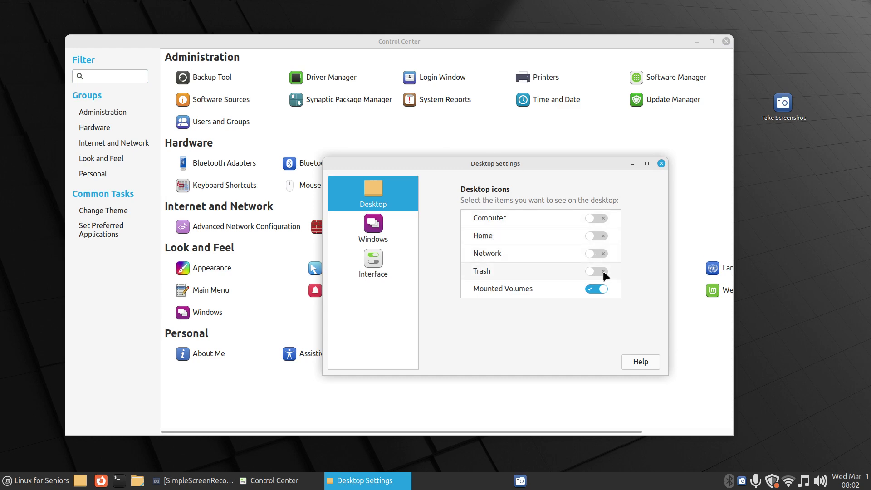
click(661, 164)
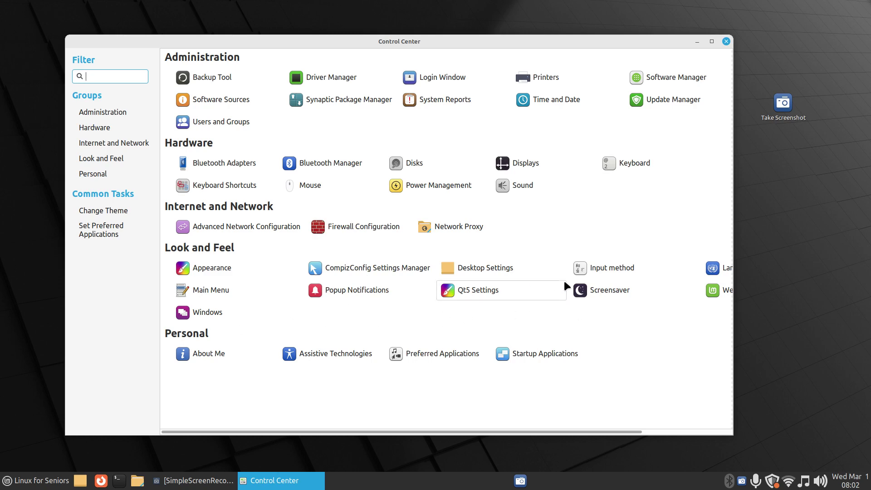
- Widen the Control Center window and review the Main Menu editor, closing it without changes
drag(729, 222, 841, 225)
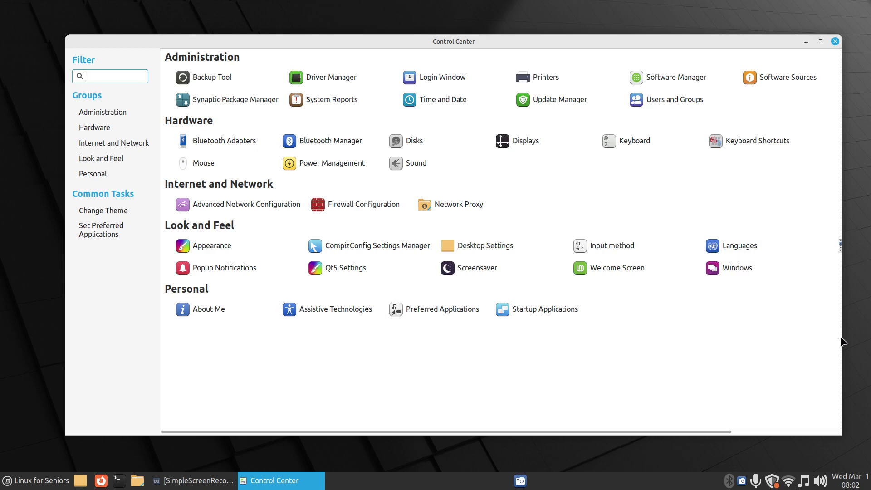
drag(723, 431, 794, 429)
click(766, 245)
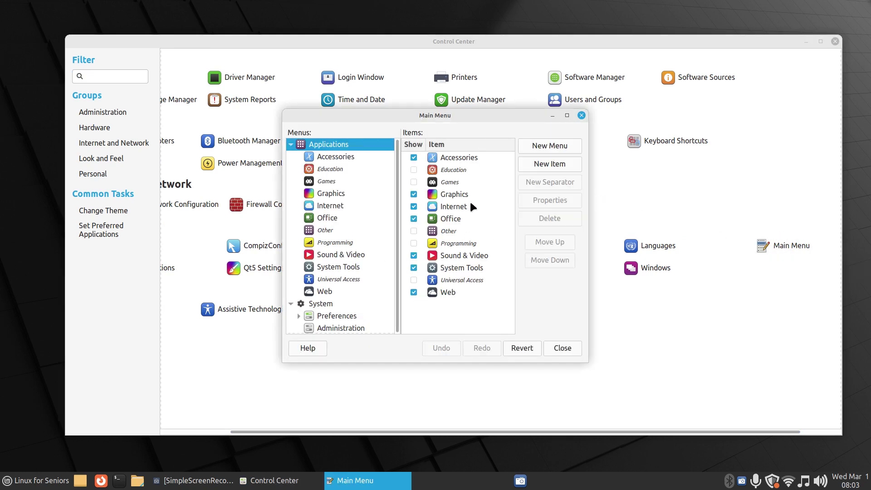
click(582, 115)
drag(496, 431, 403, 433)
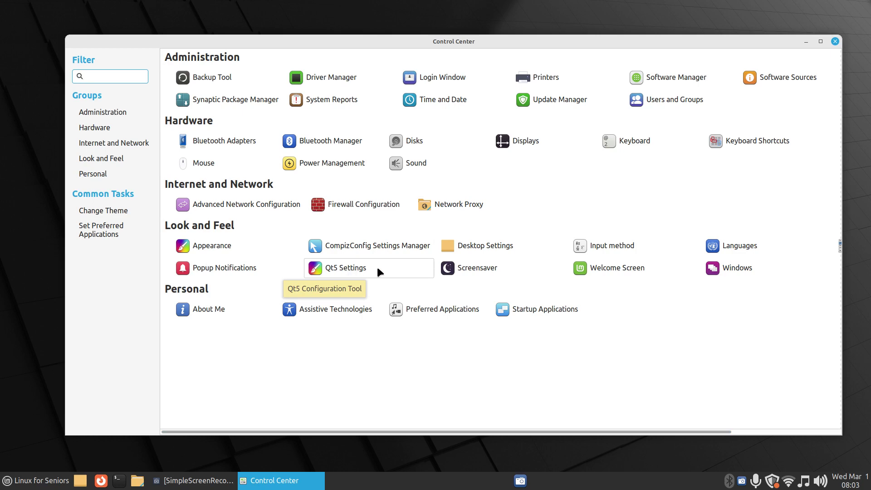
- Preview the AntInspect screensaver, select the Anemotaxis theme in Screensaver Preferences, and close them
click(474, 267)
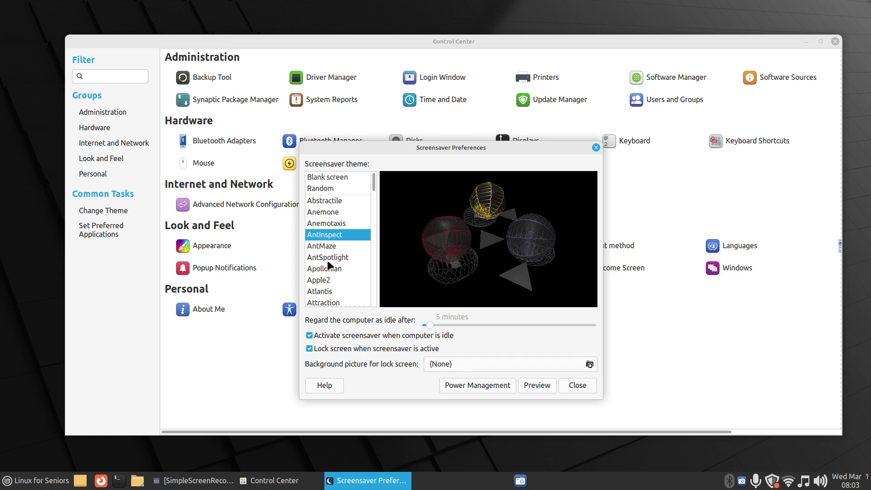
key(Up)
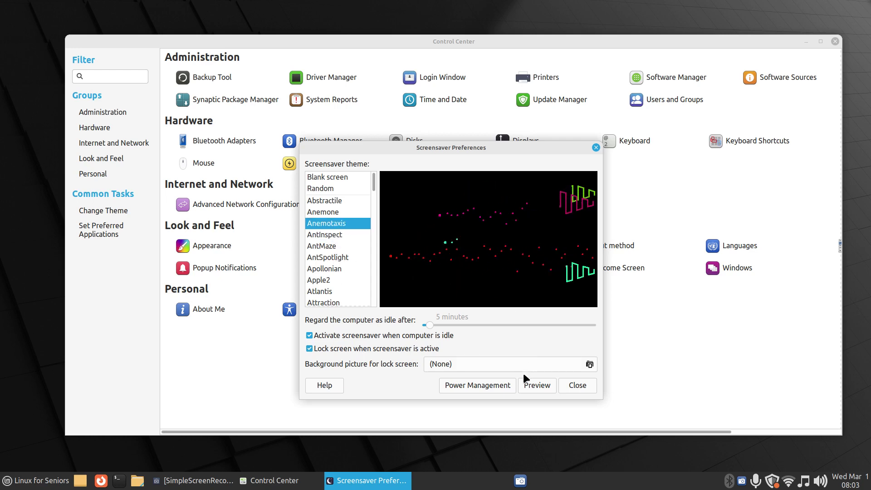
click(577, 385)
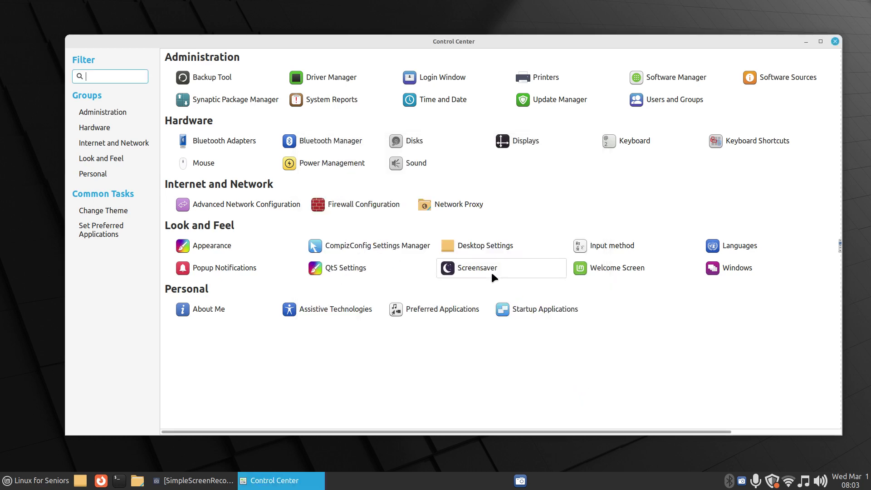
- Review the Welcome Screen and the Behaviour options in Window Preferences, closing both without changes
click(608, 268)
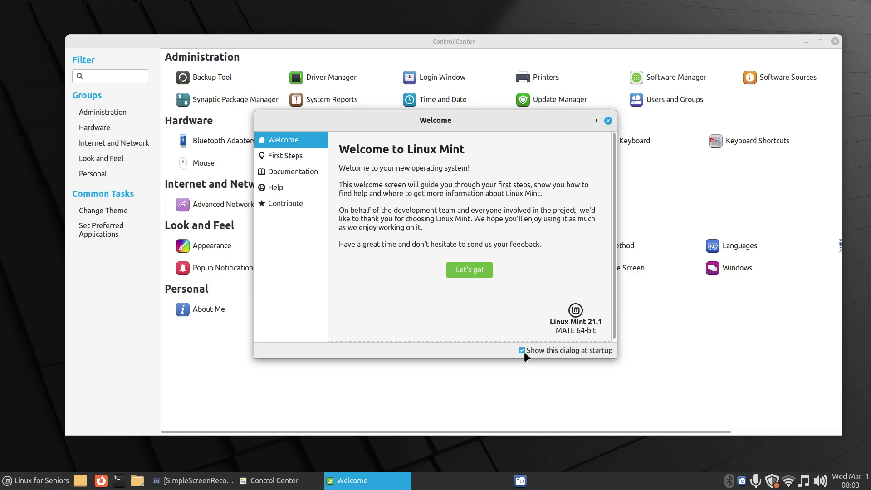
click(609, 120)
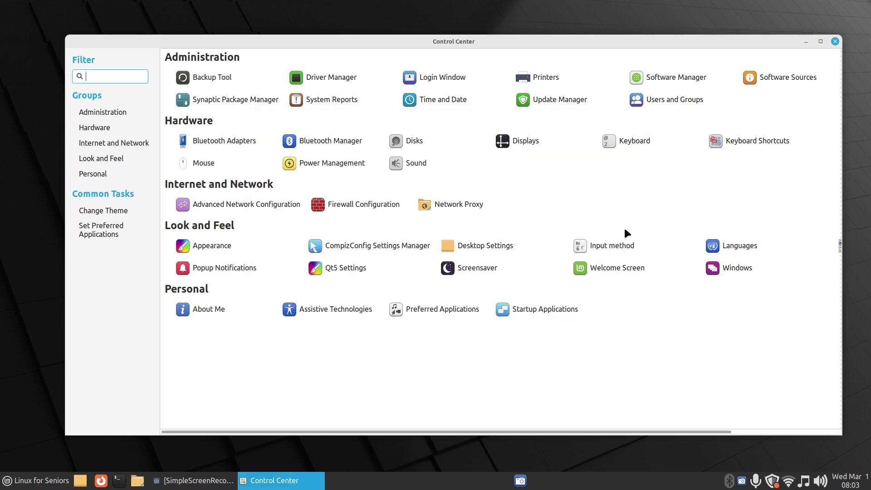
click(741, 272)
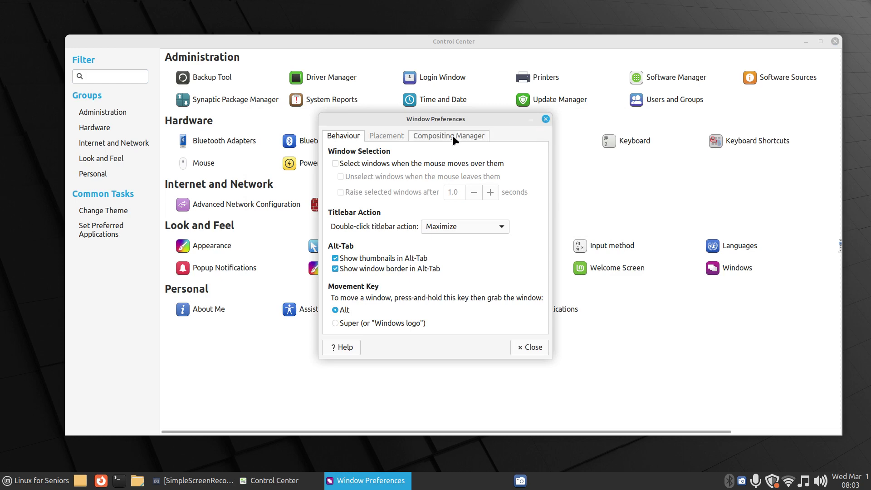
click(545, 119)
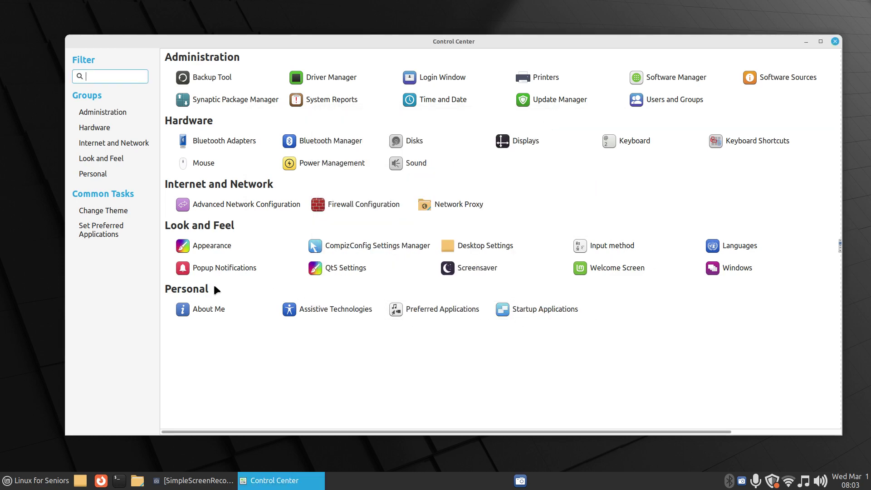
- Look at the About Me and Assistive Technologies entries in the Personal group, closing them without changes
click(205, 311)
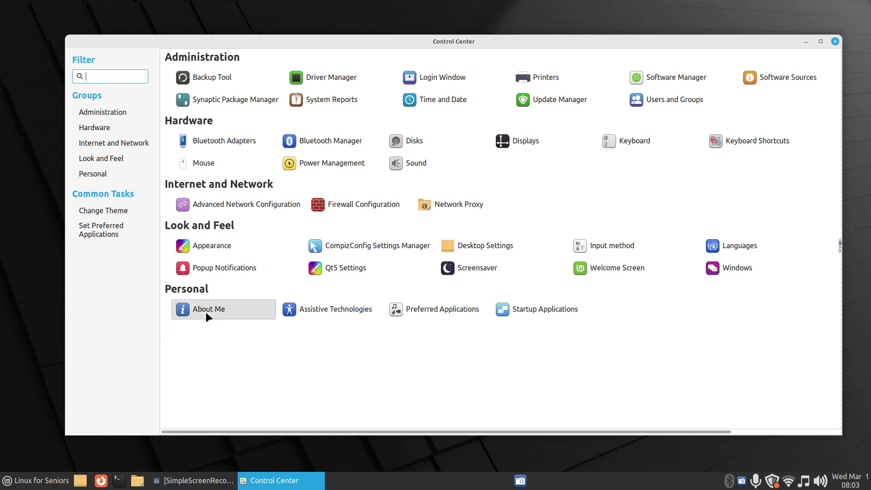
click(540, 197)
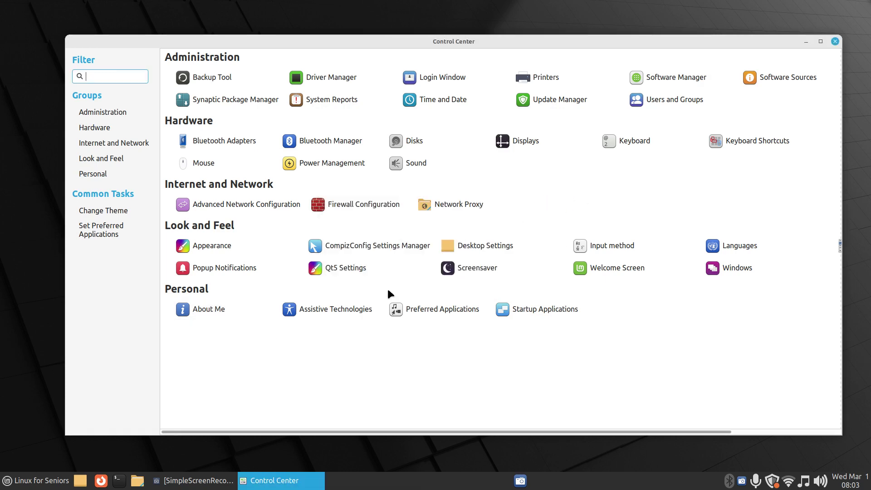
click(338, 310)
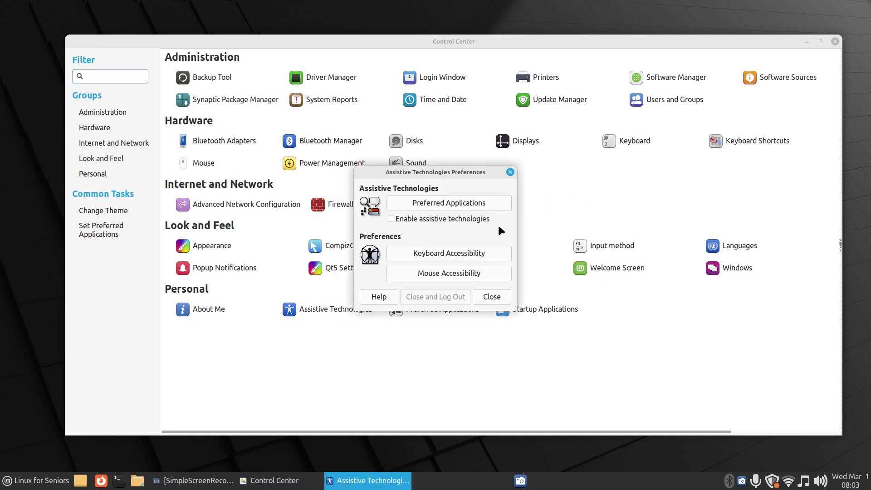
click(509, 171)
- Review Preferred Applications and the full list of startup programs without changes, closing them and the Control Center
click(453, 311)
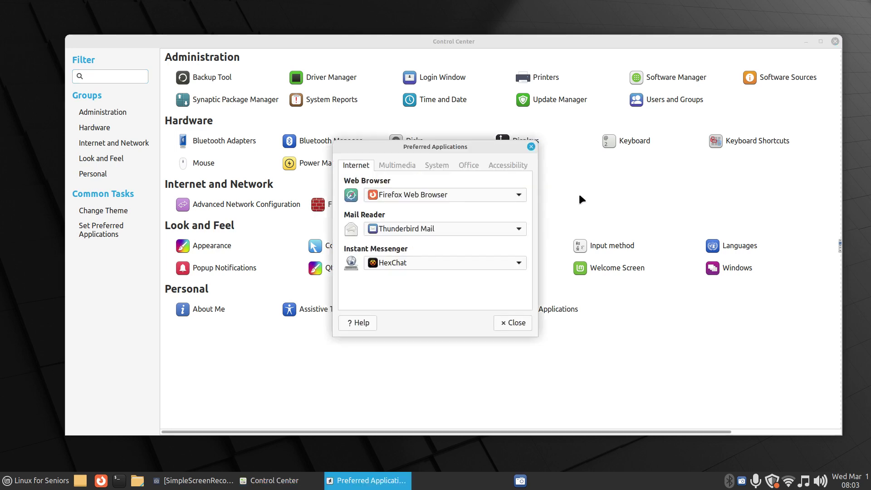
click(531, 146)
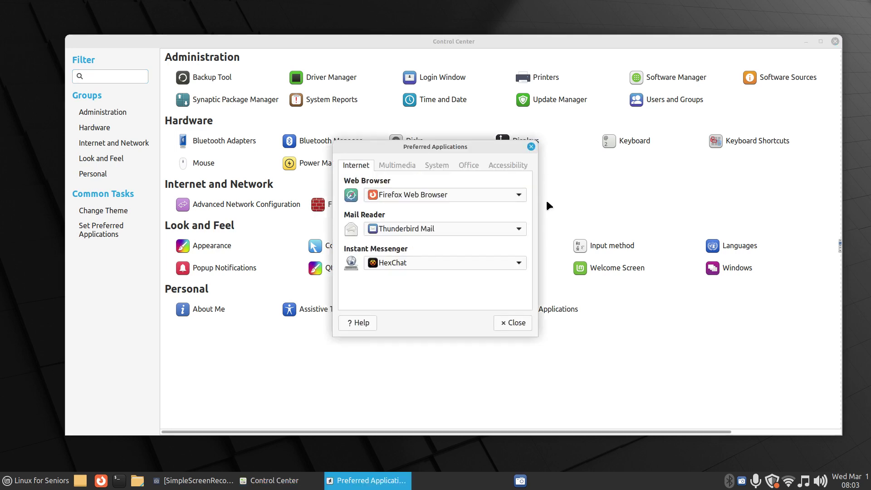
click(546, 313)
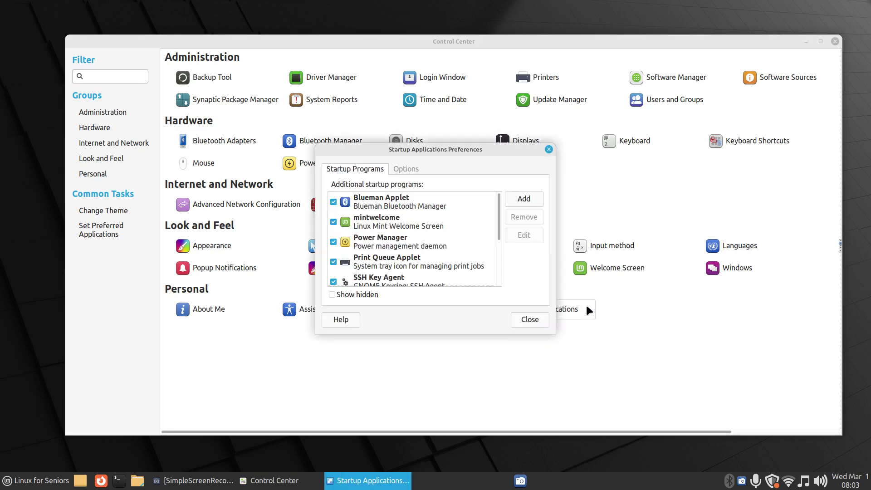
drag(459, 151, 454, 116)
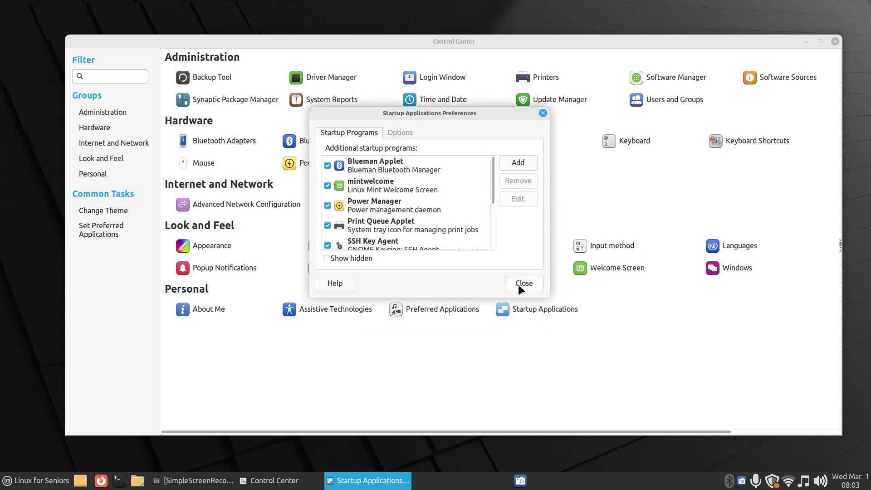
drag(544, 293, 716, 419)
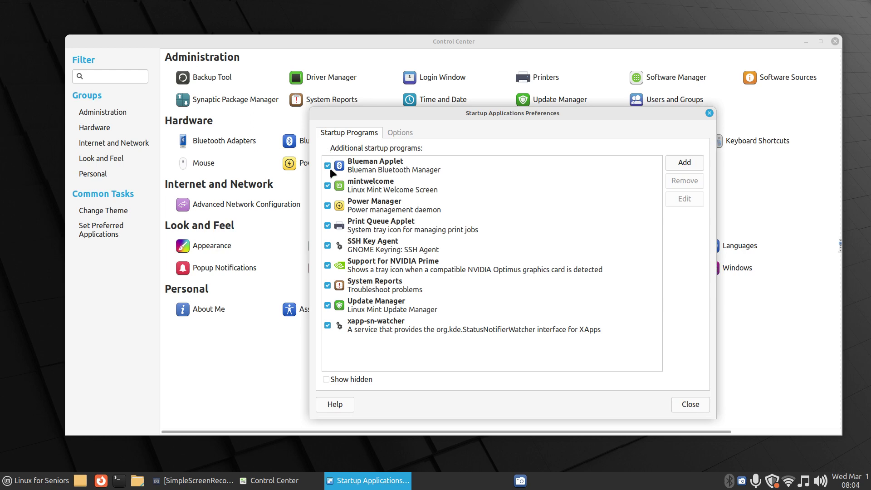
click(709, 114)
click(835, 42)
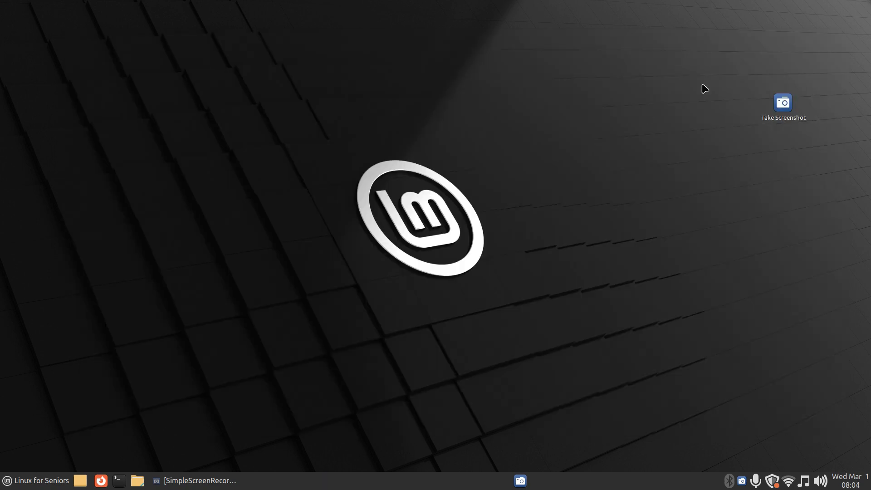
- Look through the application menu's Accessories category and Favorites view, returning to all applications before closing the menu
click(54, 481)
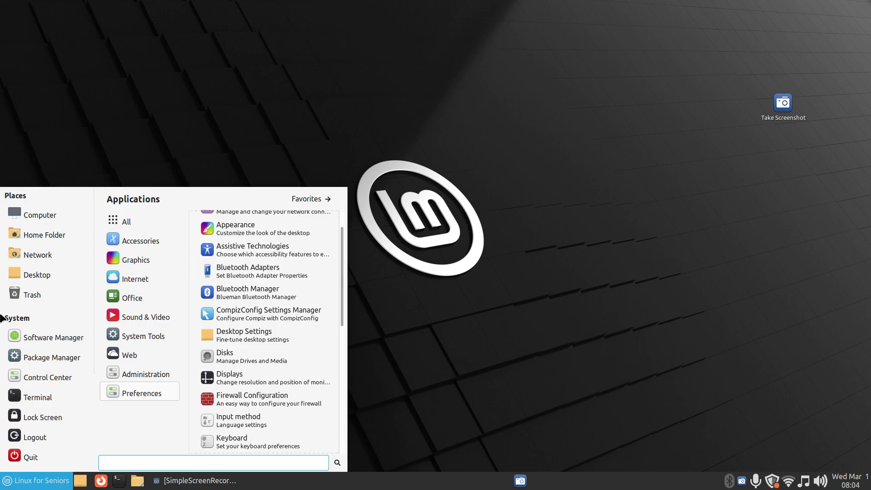
mouse_move(136, 241)
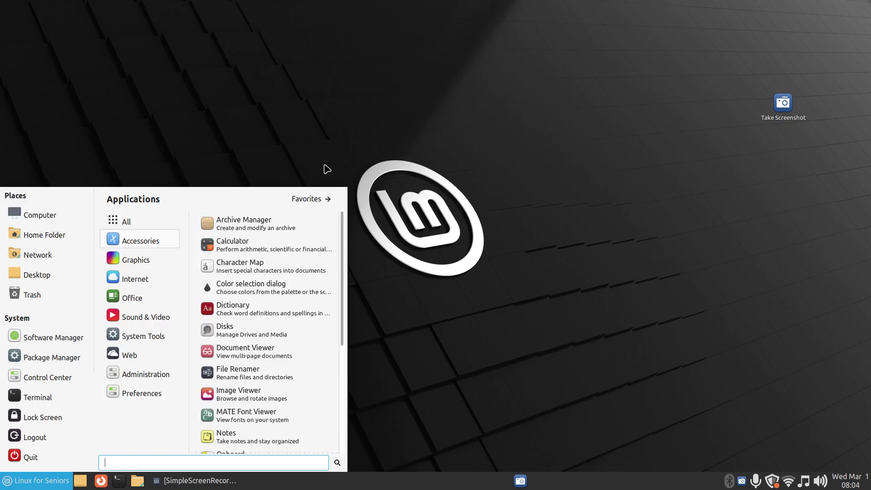
click(324, 199)
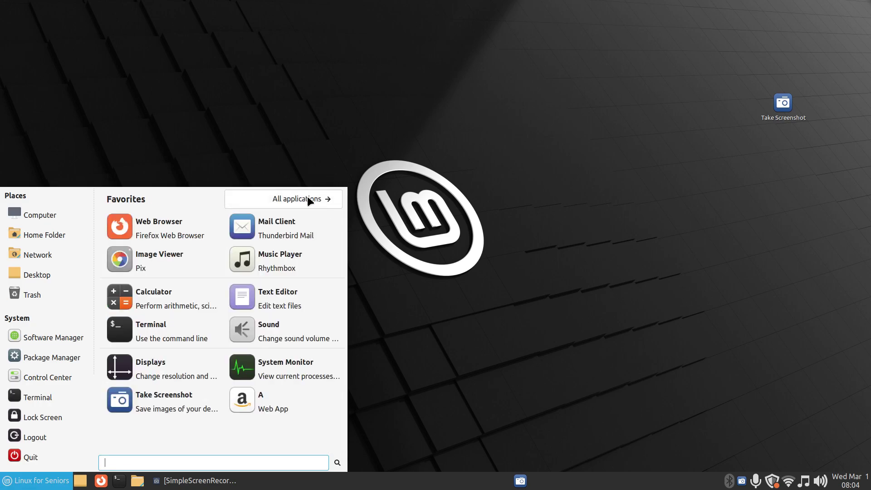
click(307, 196)
click(420, 370)
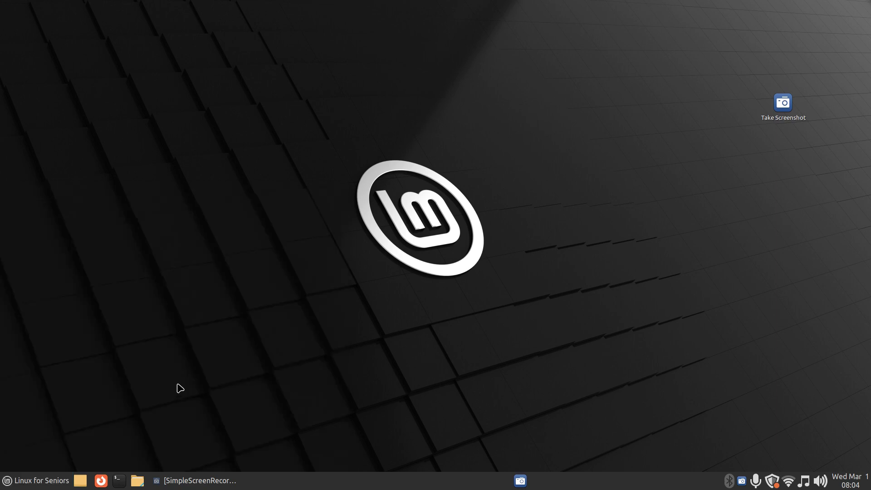
- Open the screenshots folder inside Pictures, narrow its window and move it to the right side of the desktop
click(137, 480)
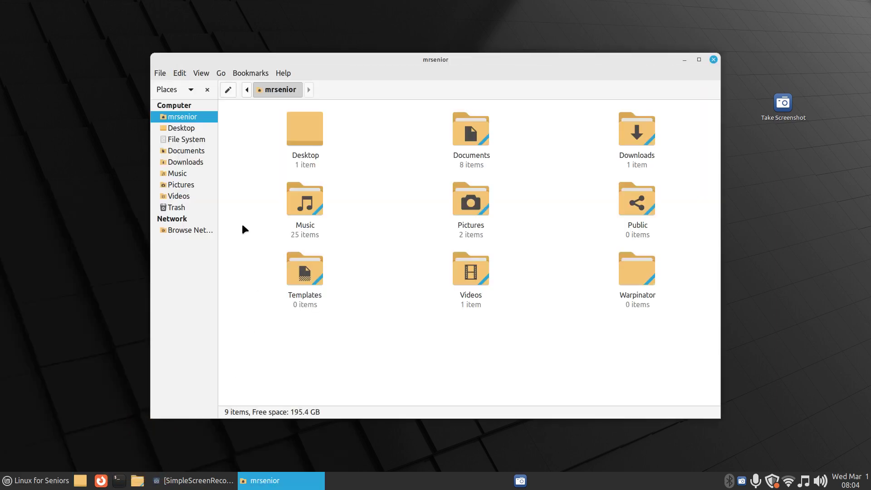
double_click(467, 207)
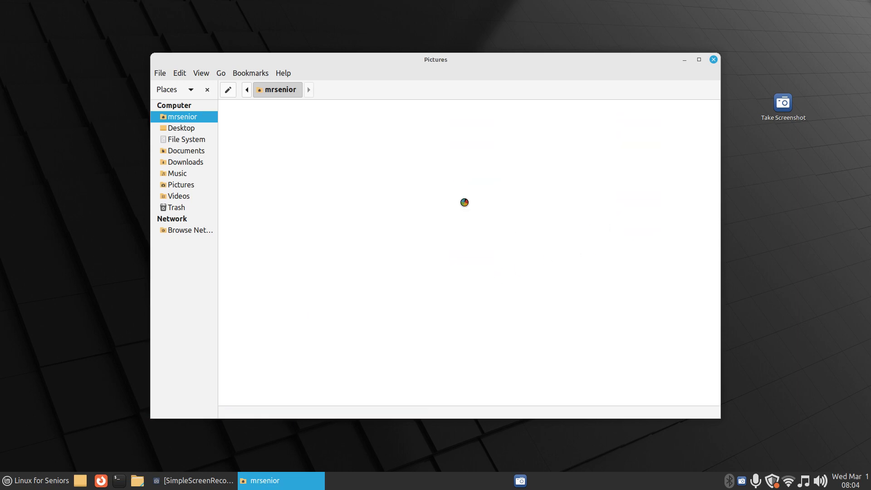
double_click(255, 119)
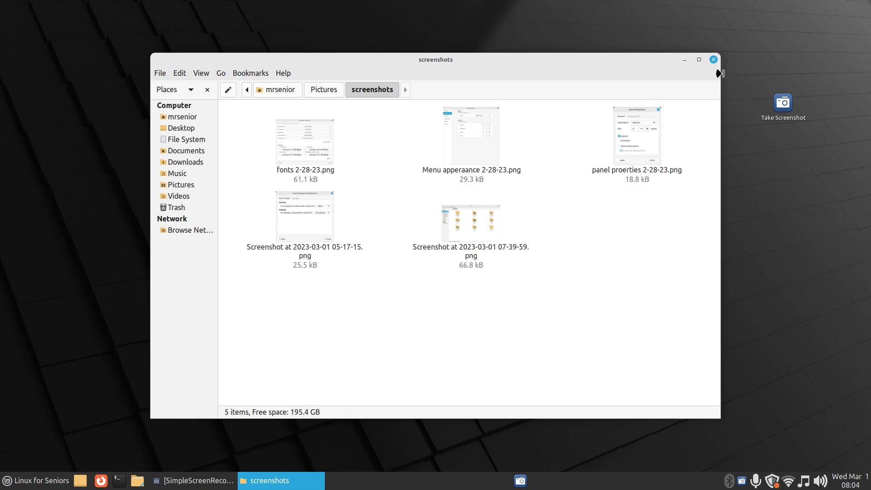
drag(725, 74, 586, 74)
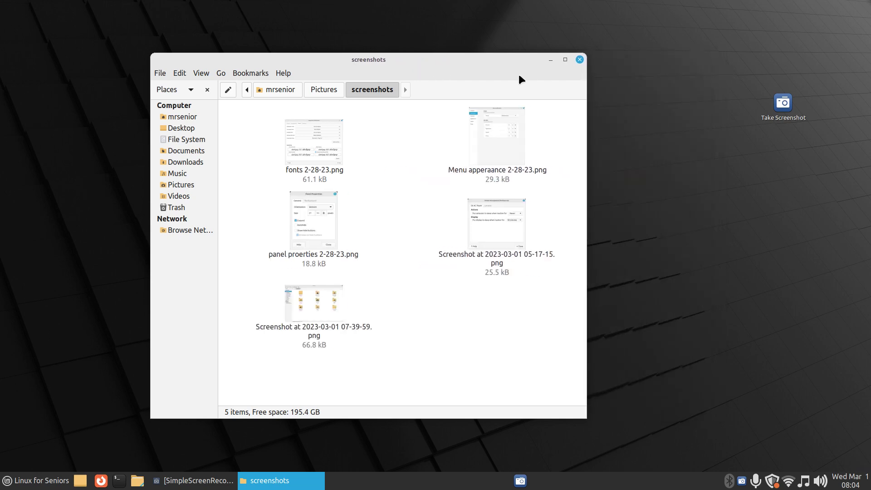
drag(414, 56, 707, 46)
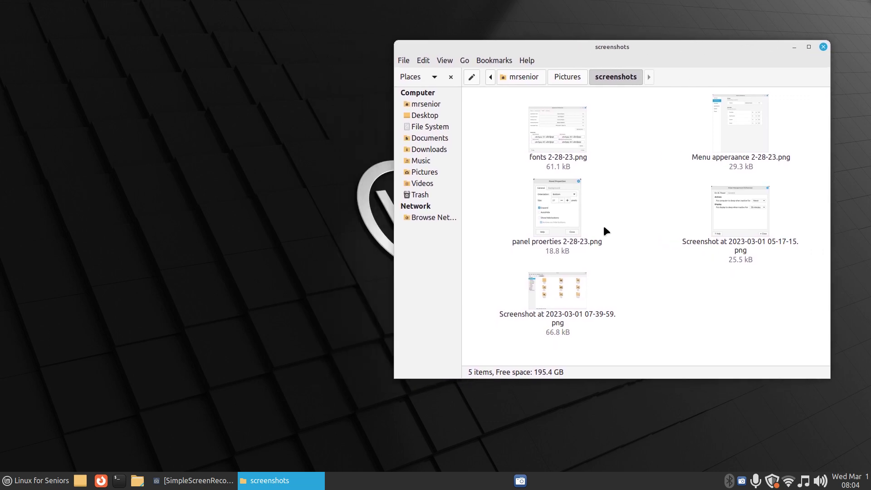
- Open the image Menu apperaance 2-28-23.png and move its viewer window to the right
click(727, 129)
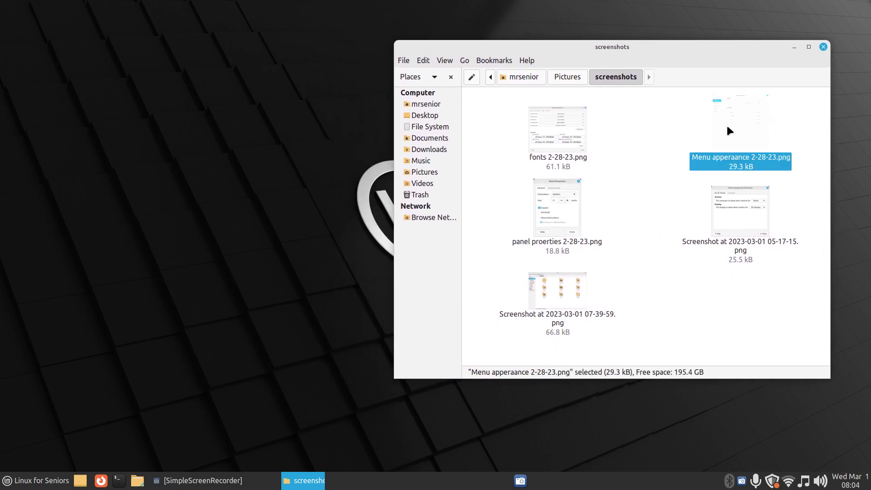
double_click(727, 130)
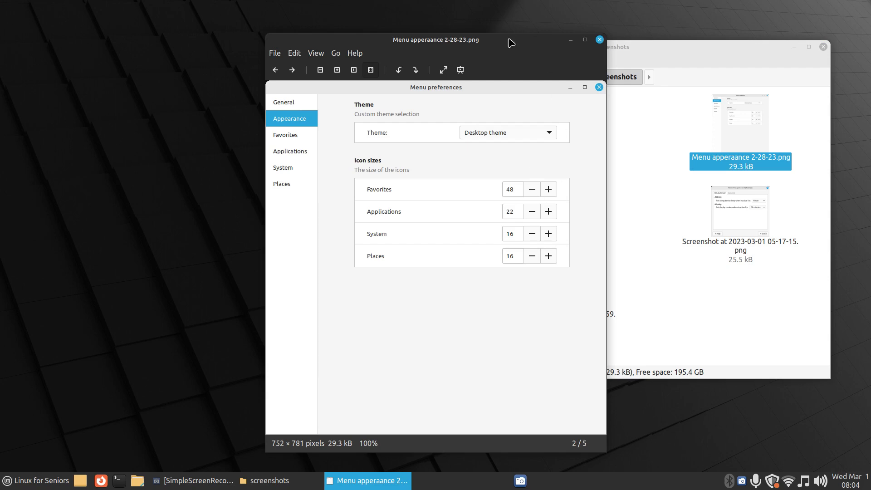
drag(510, 39, 660, 35)
- Open the application menu's Appearance preferences and place them beside the screenshot to compare the icon sizes
right_click(18, 480)
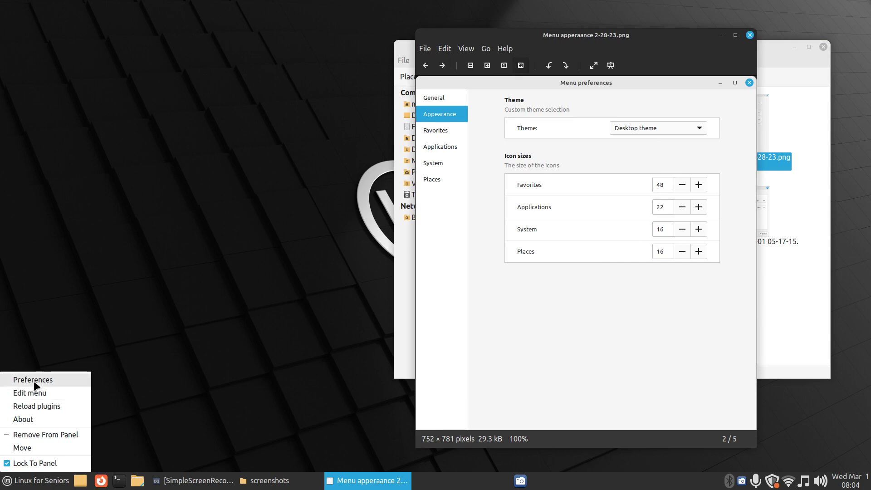
click(27, 380)
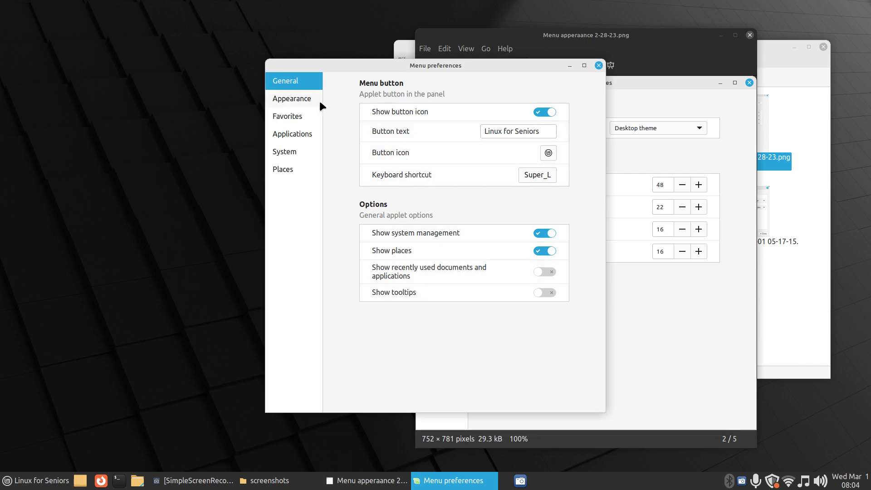
click(305, 97)
drag(433, 66, 235, 65)
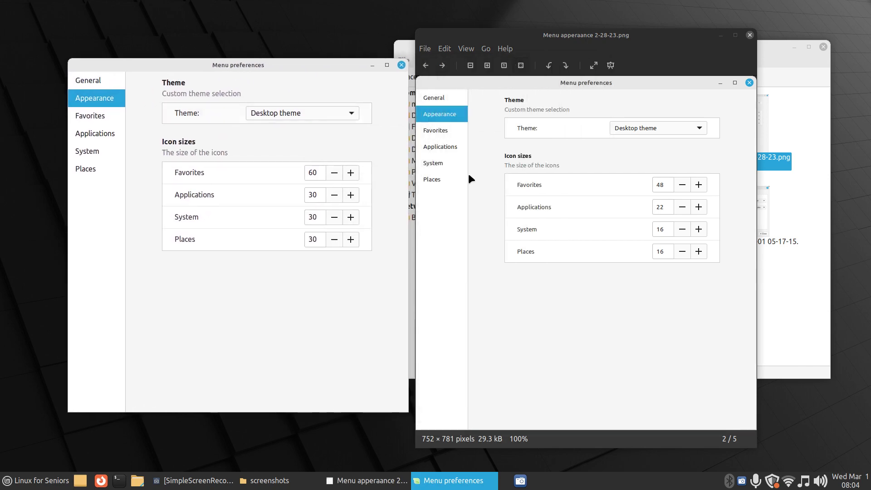
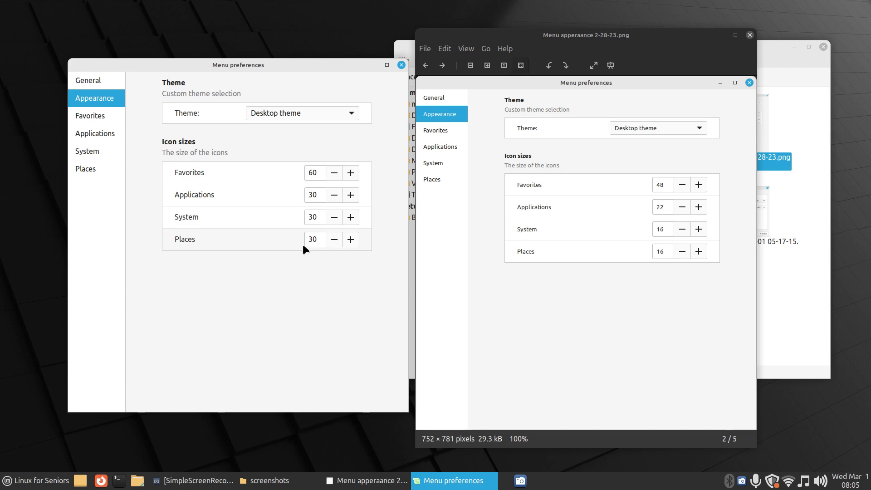
- Check the icon sizes in the application menu, and close the Menu preferences without changes
click(30, 480)
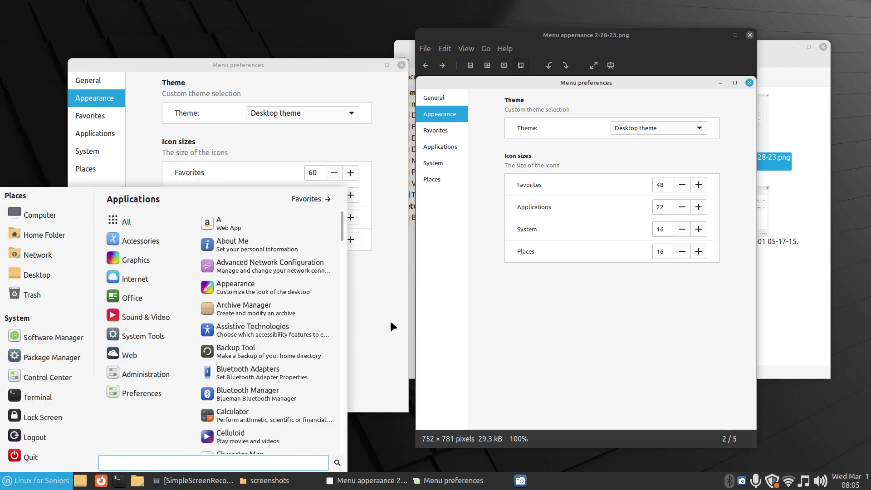
click(519, 318)
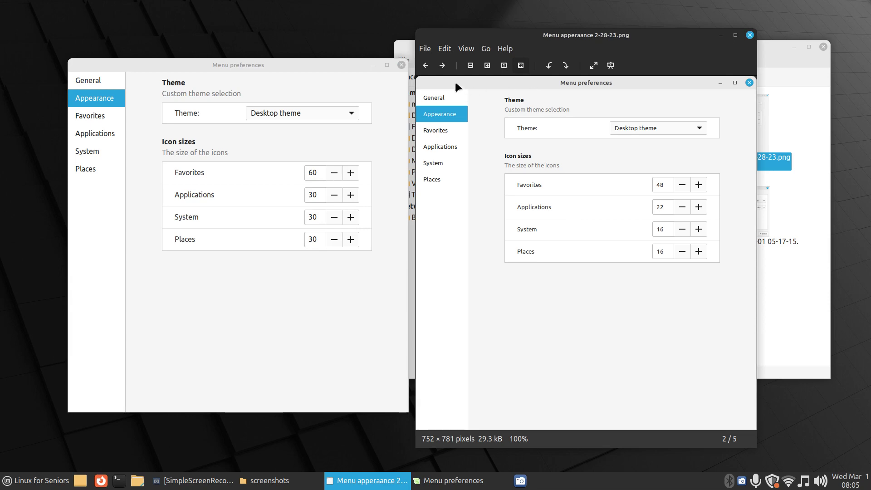
click(401, 65)
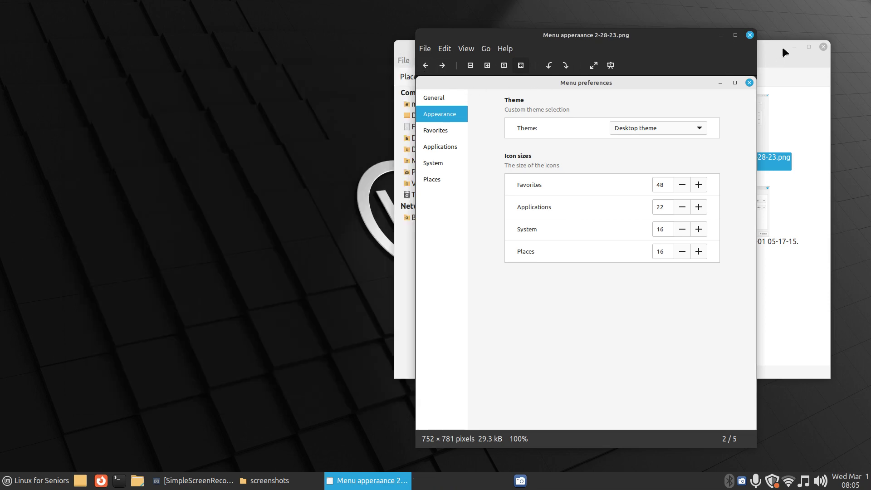
- Bring the screenshots folder window forward, and close it and the viewer showing the Menu apperaance 2-28-23.png image
drag(785, 52, 538, 61)
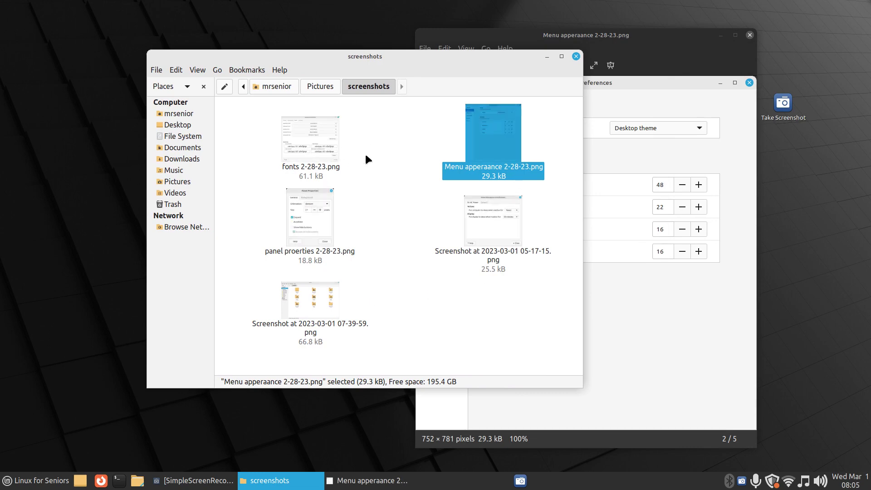
click(439, 293)
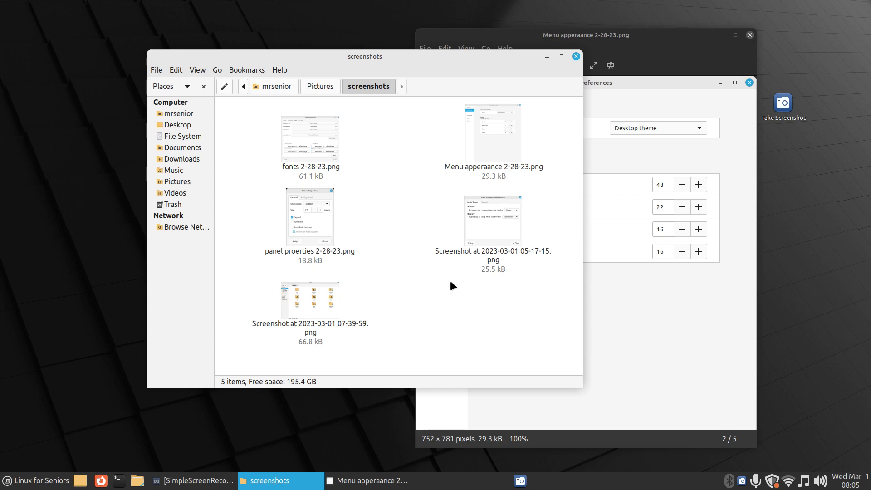
click(575, 55)
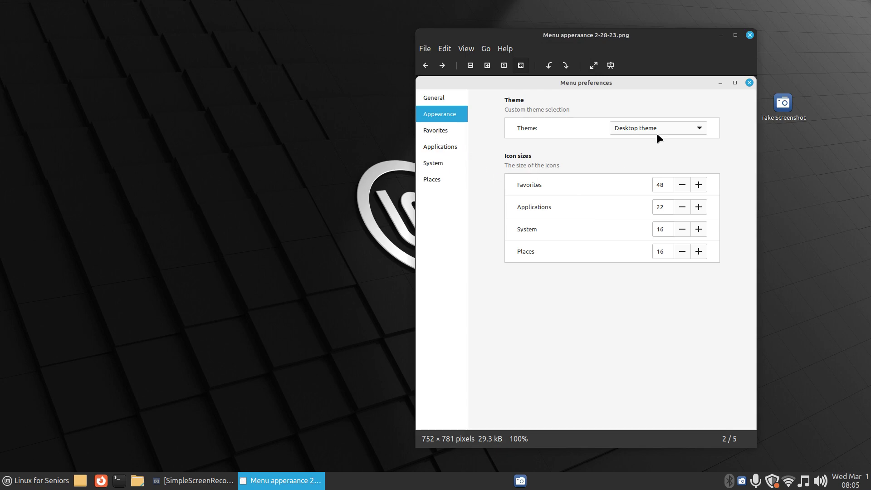
click(749, 35)
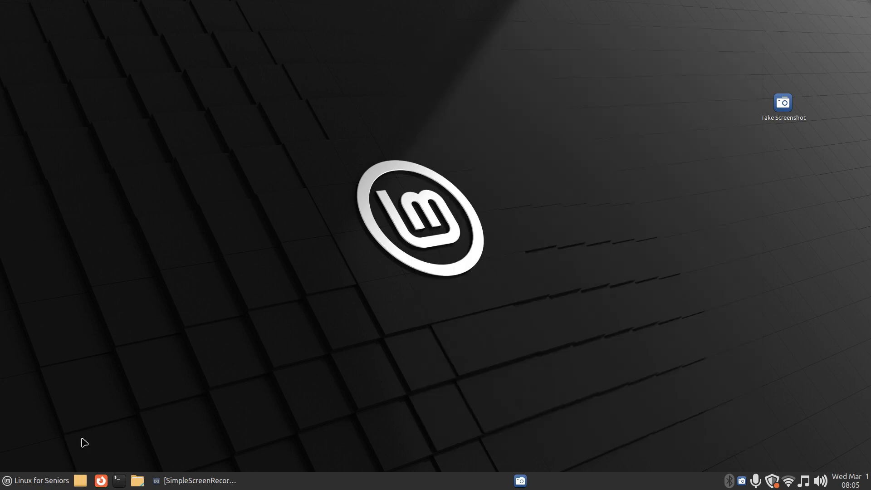
- Reopen the application menu's preferences and review the Appearance, Favorites and Applications settings
right_click(2, 485)
click(59, 381)
drag(471, 64, 615, 62)
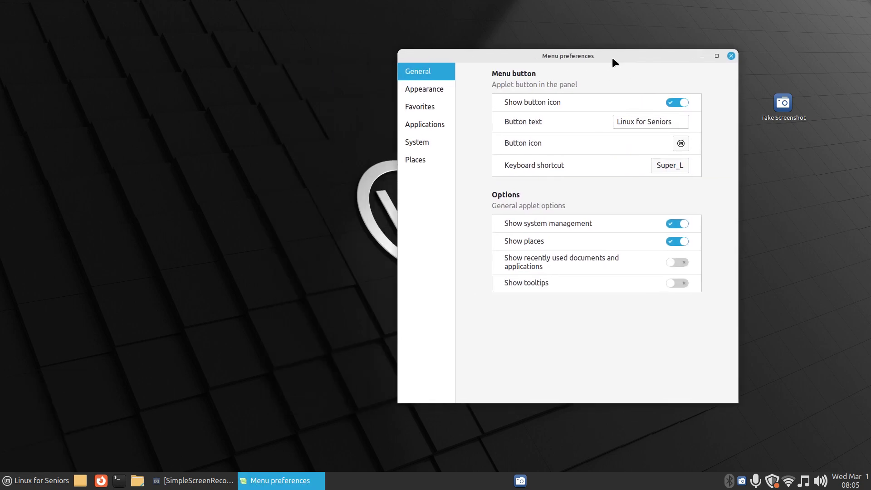
click(431, 89)
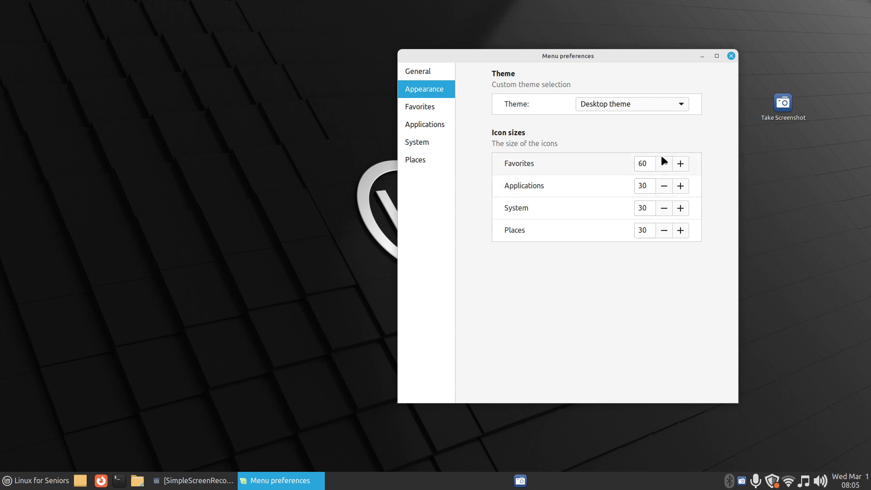
click(421, 106)
click(422, 120)
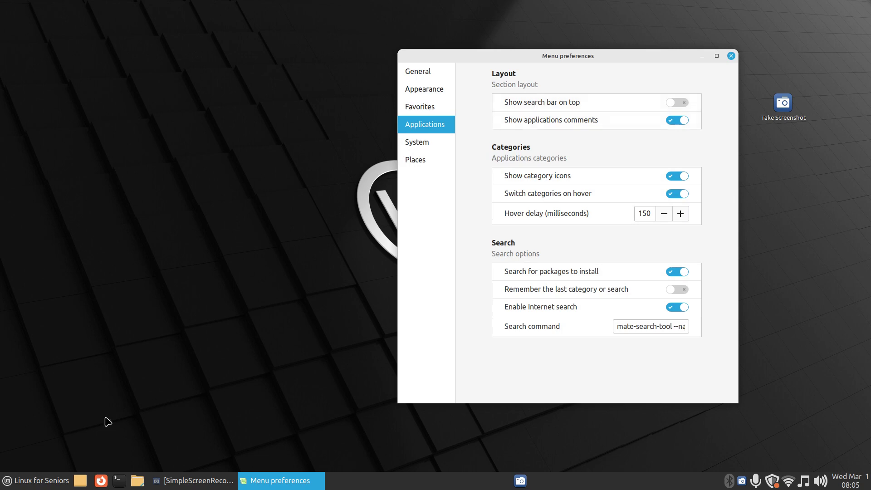
- Try showing the search bar on top of the application menu, compare its position, and switch the option off again
click(10, 484)
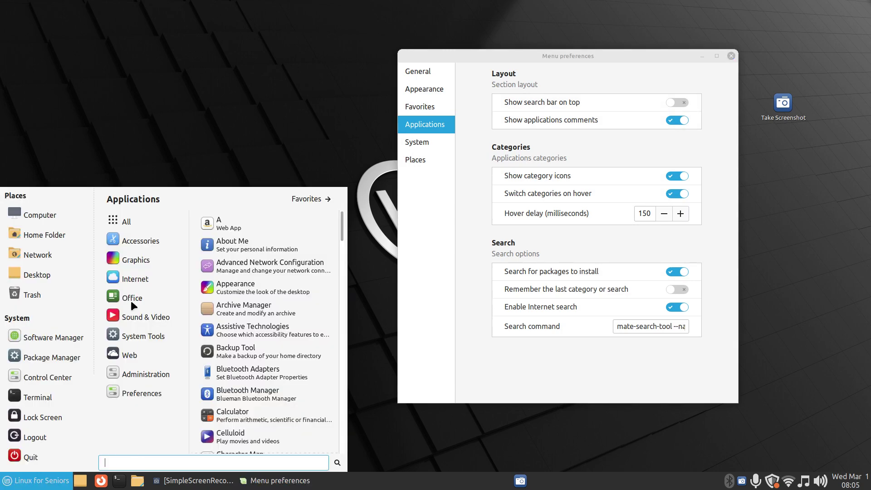
click(552, 143)
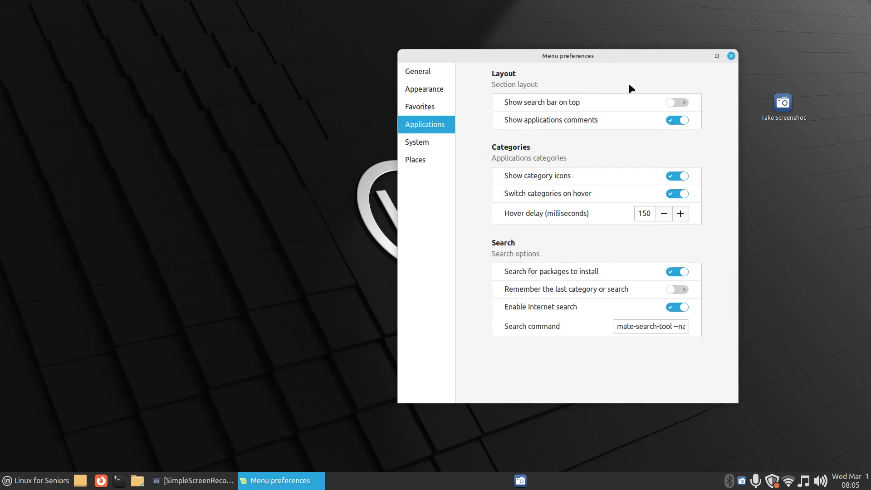
click(677, 102)
key(super)
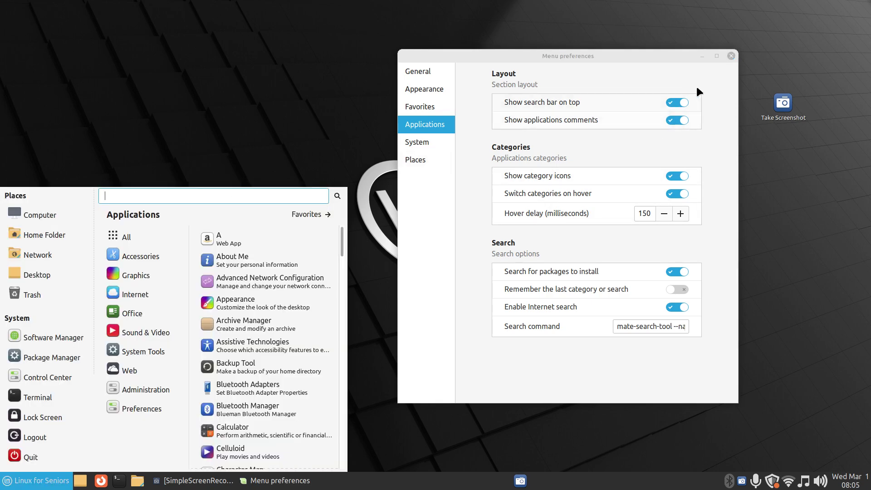
click(635, 85)
click(677, 102)
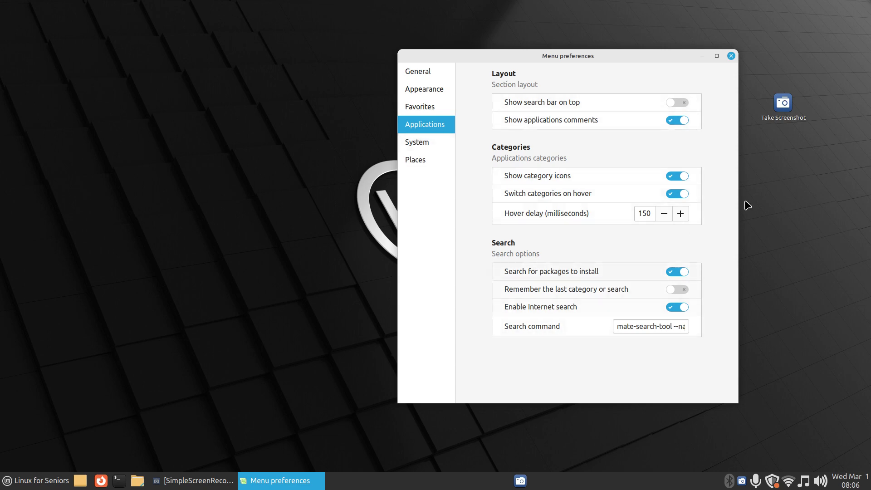
- Show the System settings of the Menu preferences and place the window beside the application menu to compare the System items
click(423, 143)
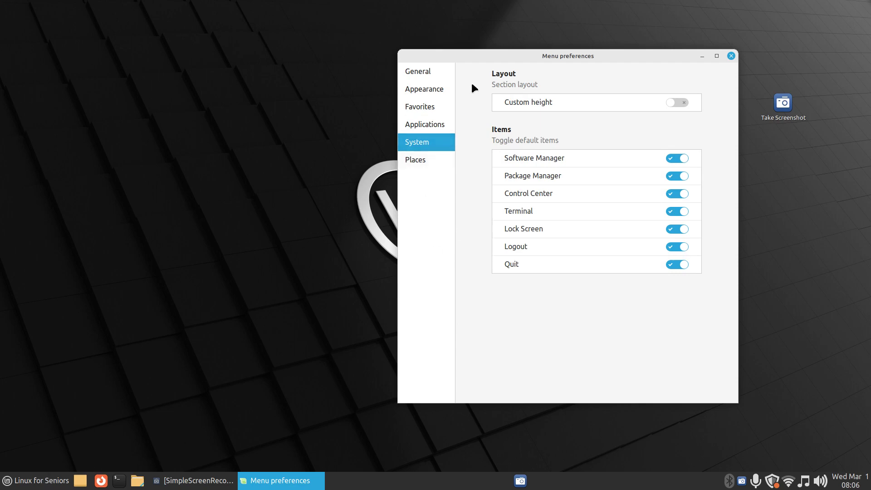
drag(502, 53, 410, 115)
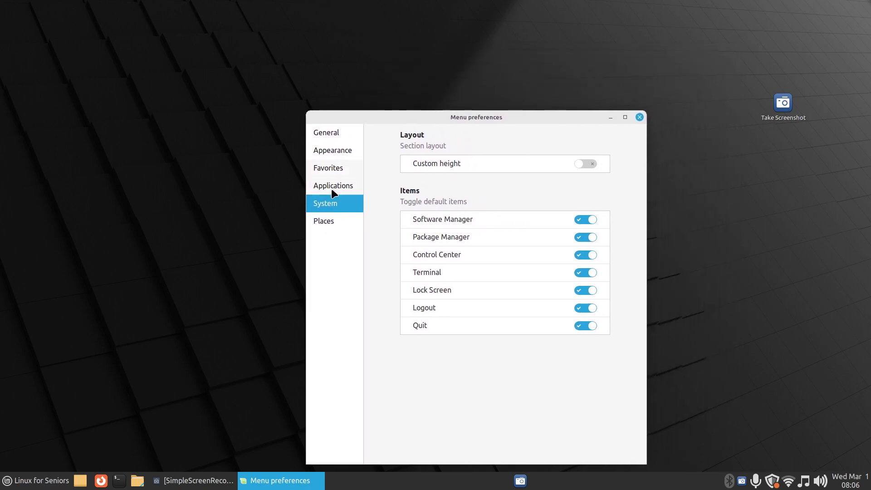
click(40, 482)
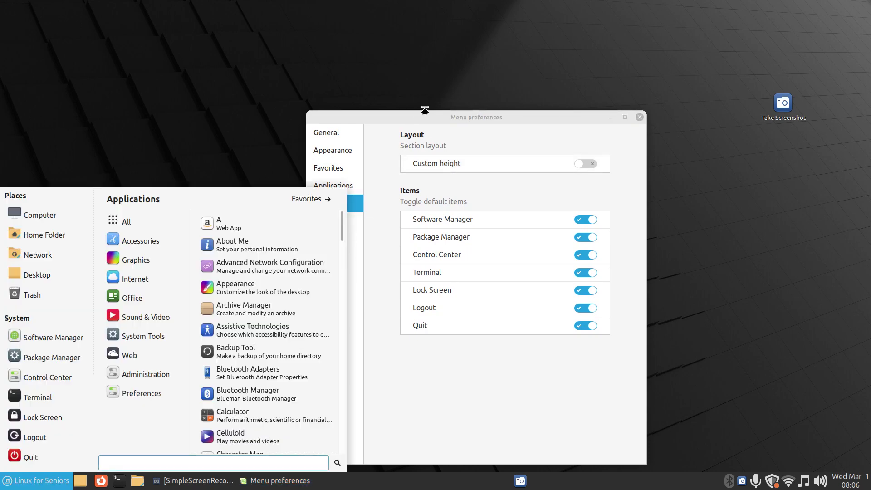
drag(417, 115, 446, 117)
key(super)
click(43, 480)
click(48, 481)
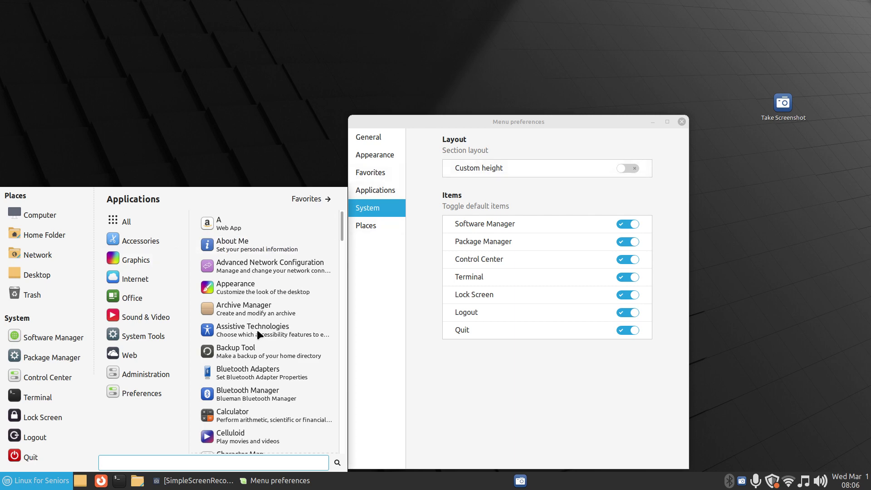
- Try a custom height of 507 for the System section, check the application menu's size, and turn custom height off again
click(631, 168)
click(631, 168)
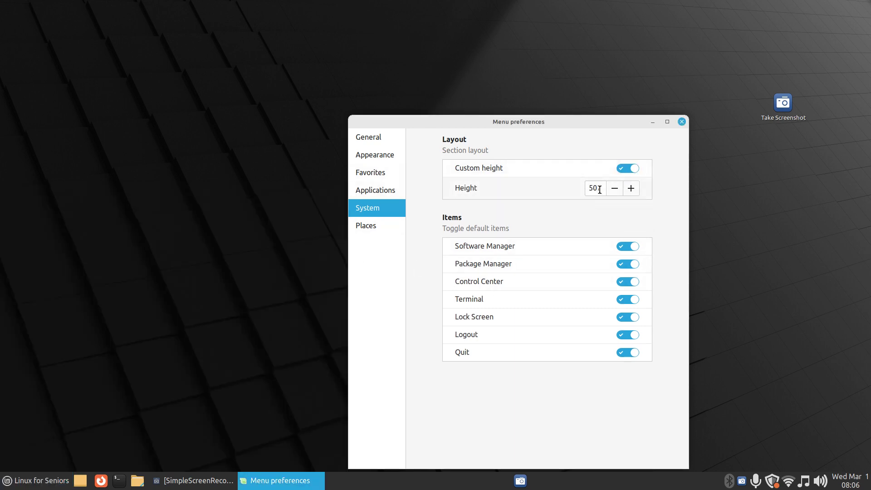
text(7)
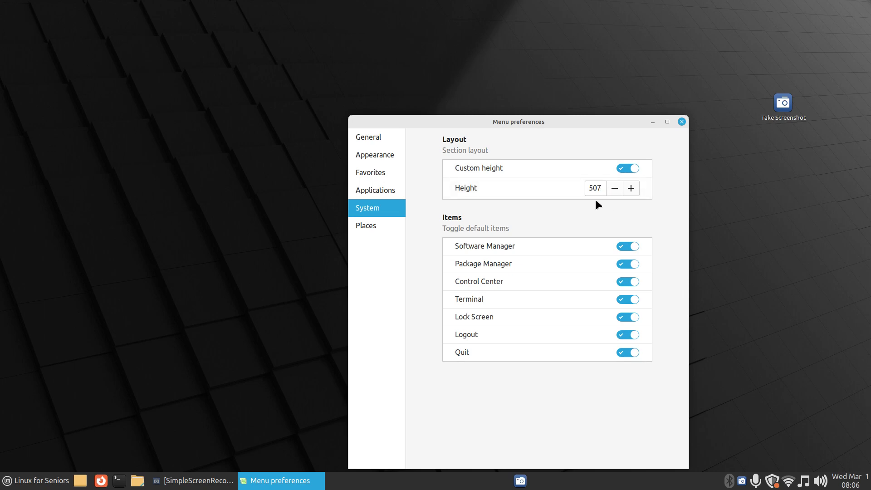
click(35, 483)
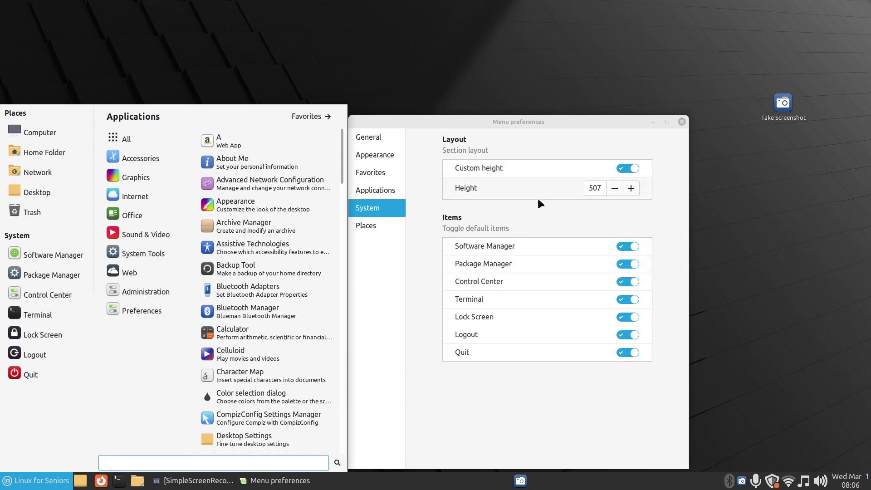
click(598, 135)
click(621, 167)
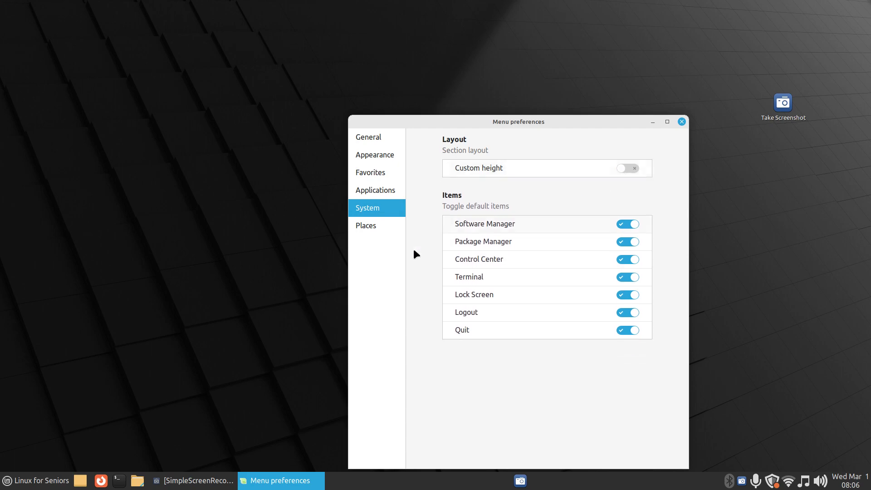
- Turn off the Quit and Logout items in the System settings, checking the application menu after each change
click(28, 484)
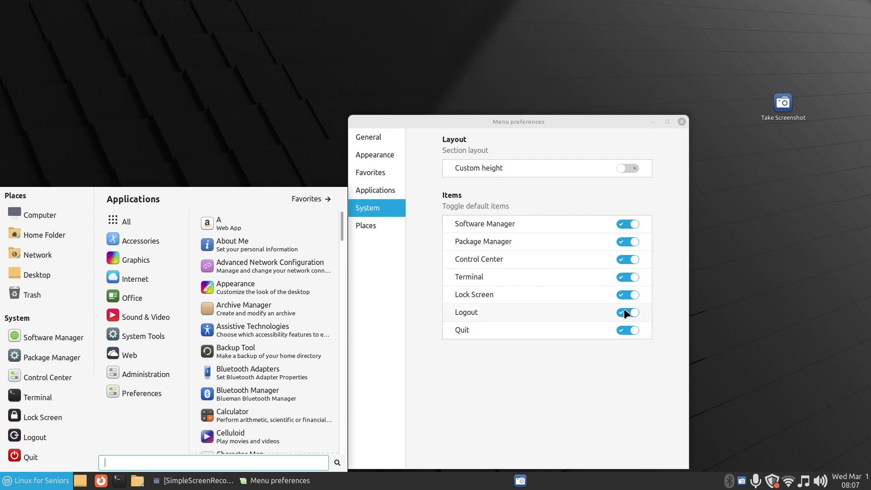
click(620, 327)
click(619, 328)
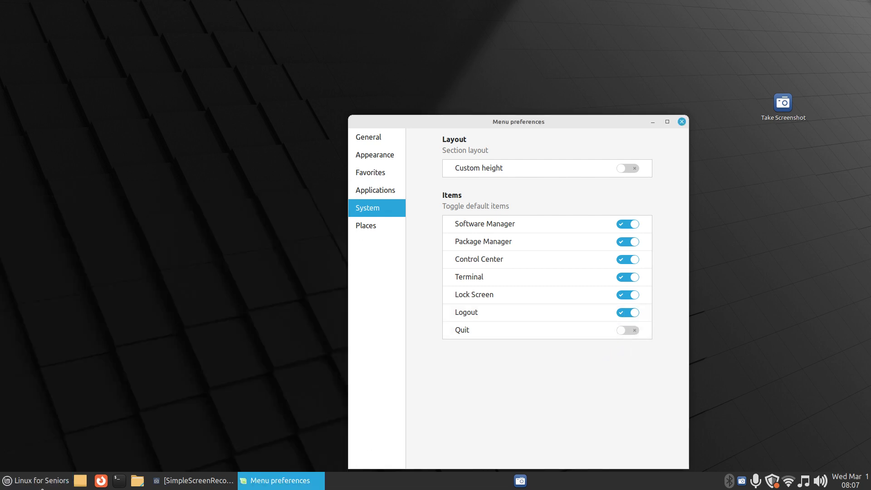
click(17, 484)
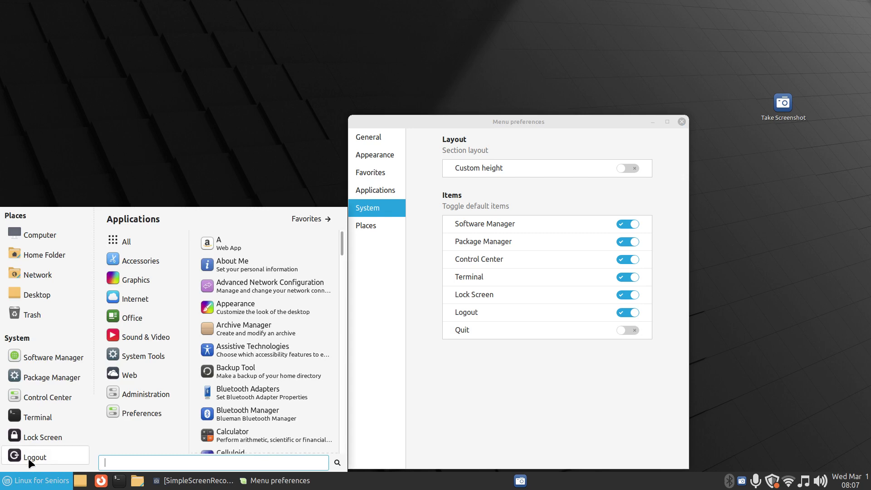
click(622, 312)
click(622, 312)
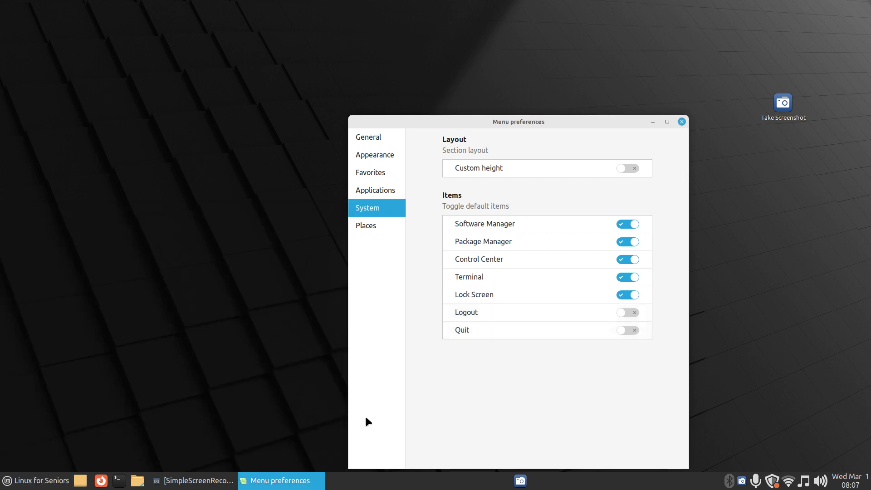
click(6, 484)
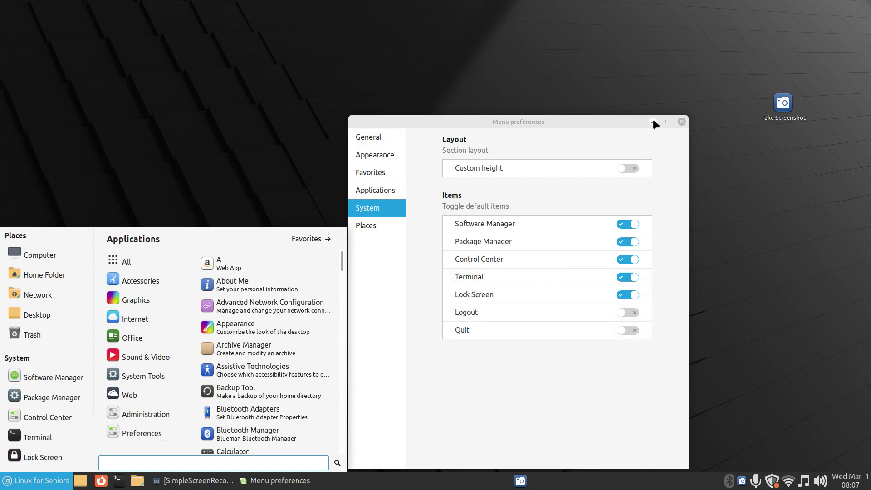
- Close the Menu preferences and check the System section of the application menu
click(681, 121)
click(346, 175)
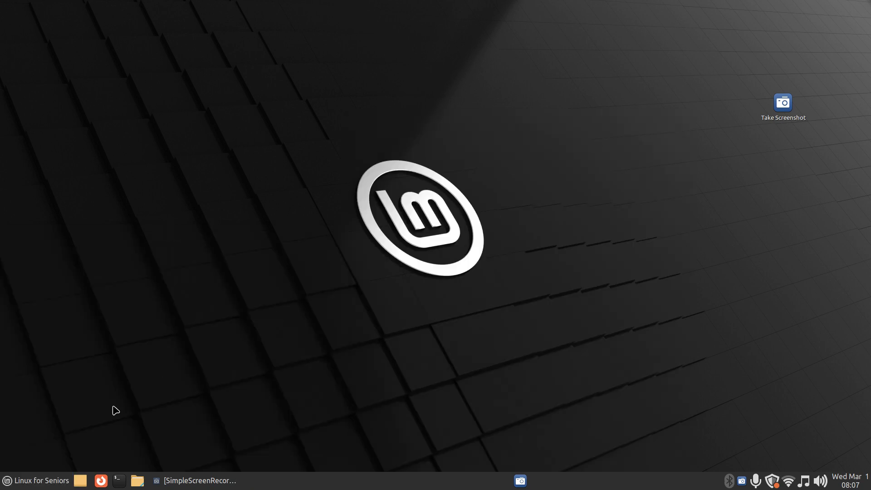
click(34, 484)
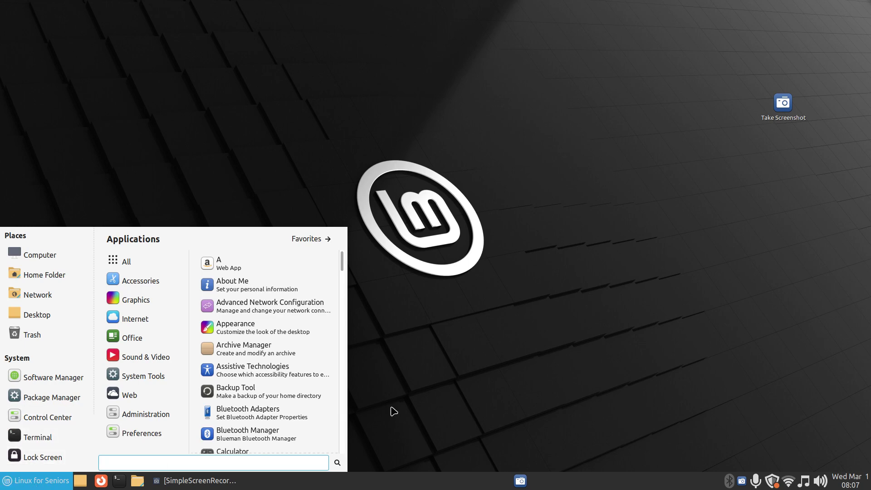
click(491, 349)
- Reopen the System settings of the Menu preferences, turn Logout and Quit back on, and check them in the application menu
right_click(7, 483)
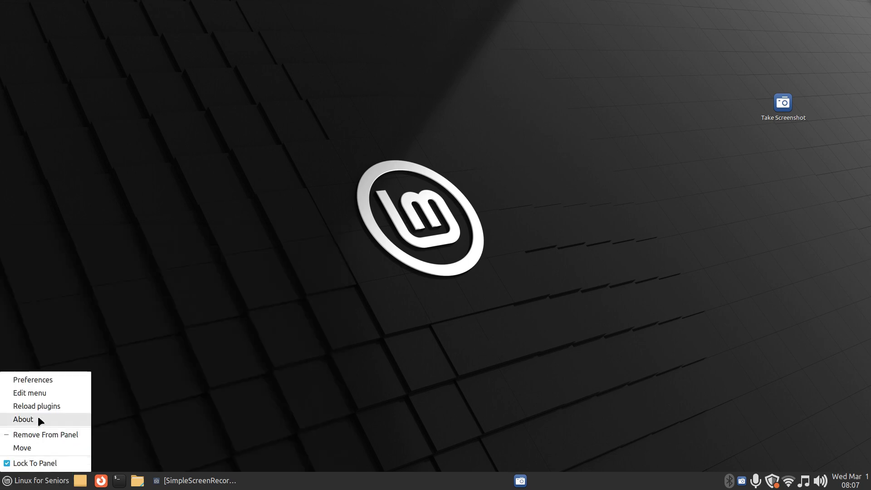
click(52, 379)
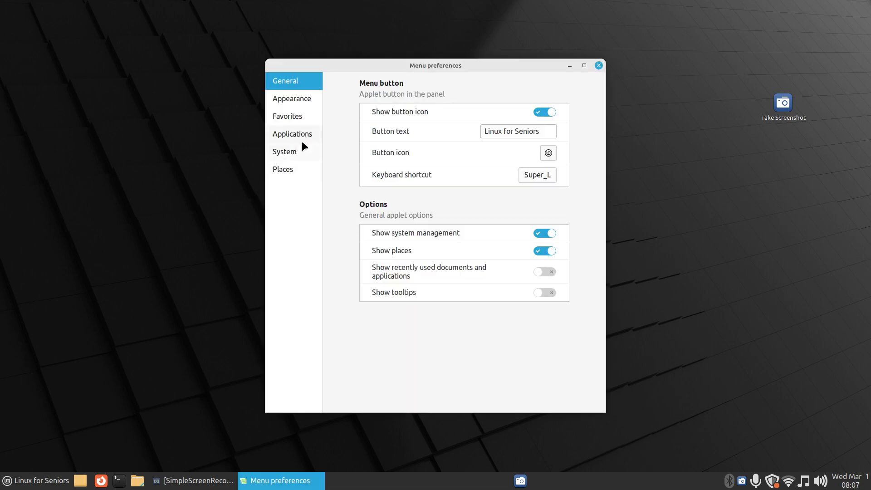
click(299, 146)
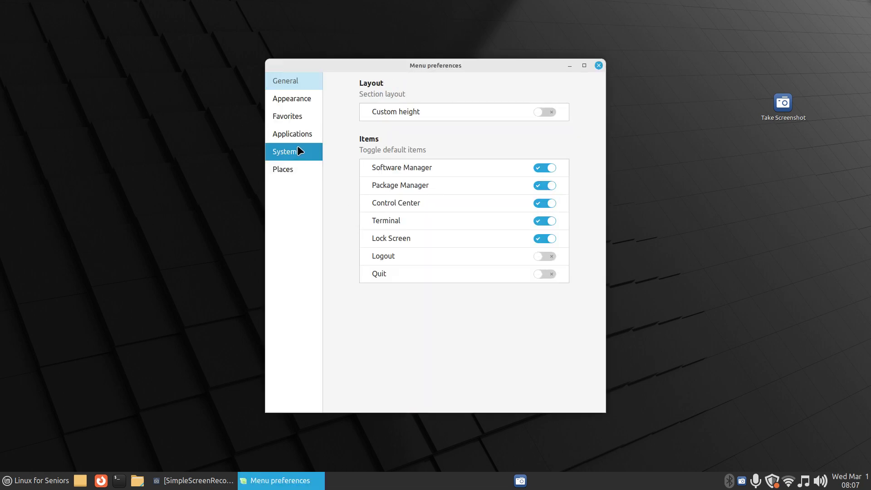
click(548, 256)
click(550, 274)
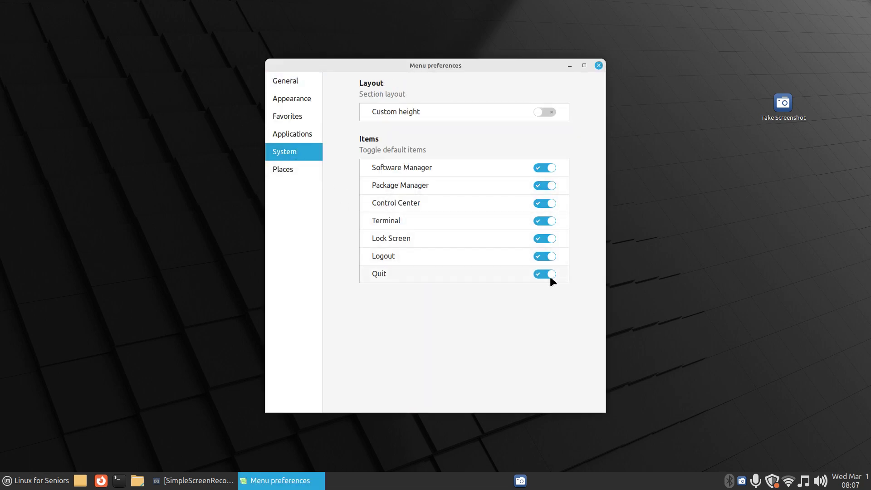
click(21, 483)
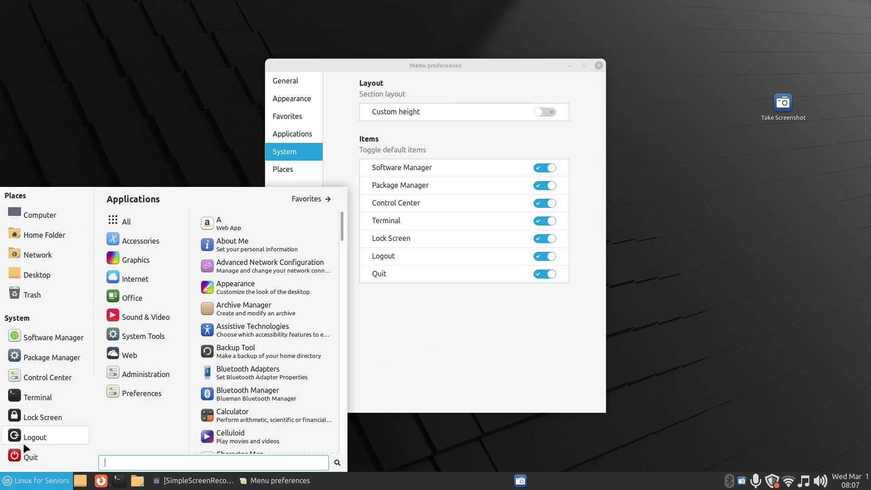
click(474, 326)
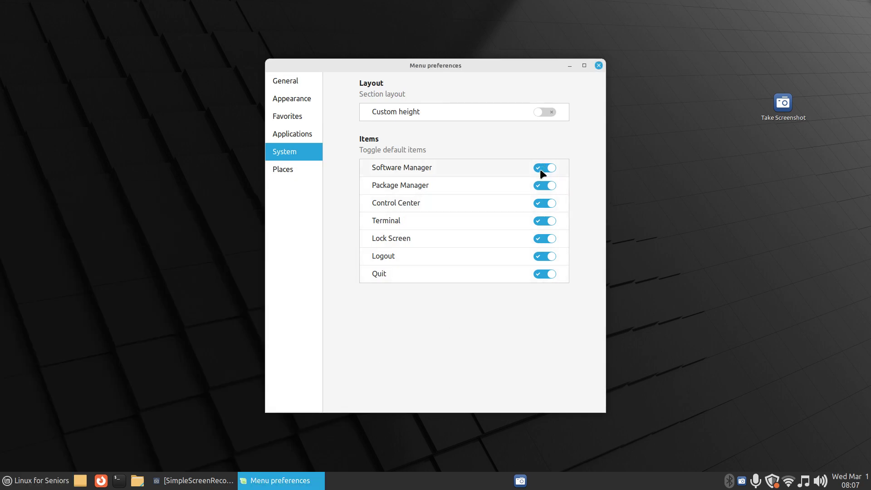
- Compare the Places settings with the application menu and turn off the Network item
click(282, 168)
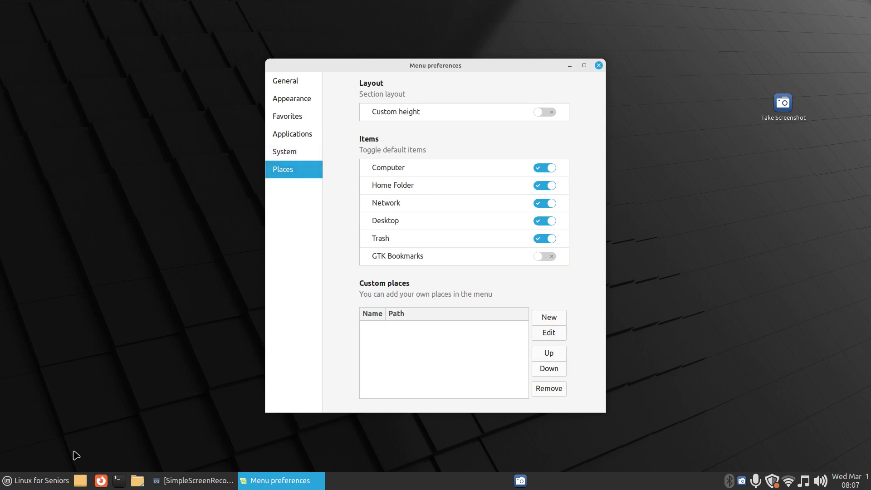
click(27, 482)
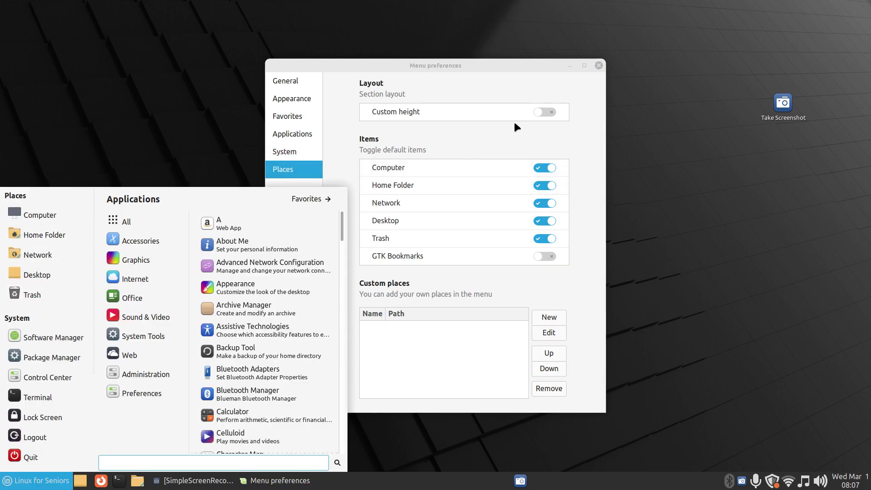
click(541, 203)
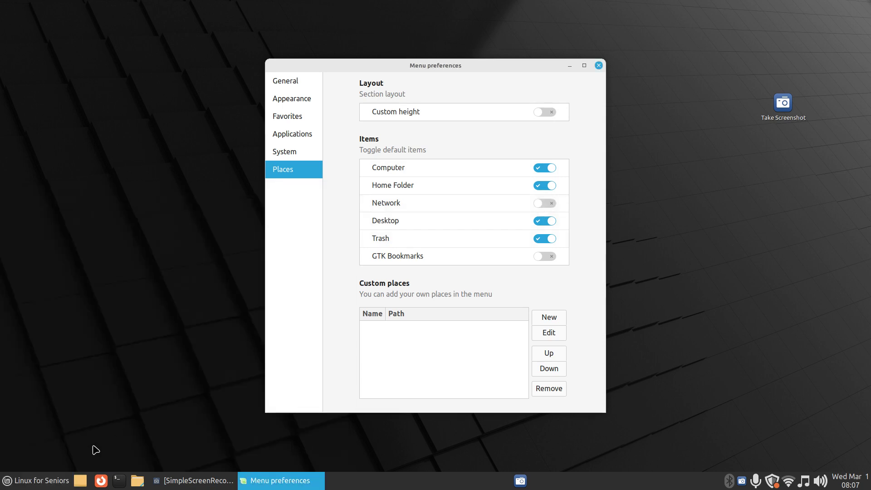
- Check the Places section of the application menu and turn the Network item back on in the Places settings
click(32, 481)
click(133, 313)
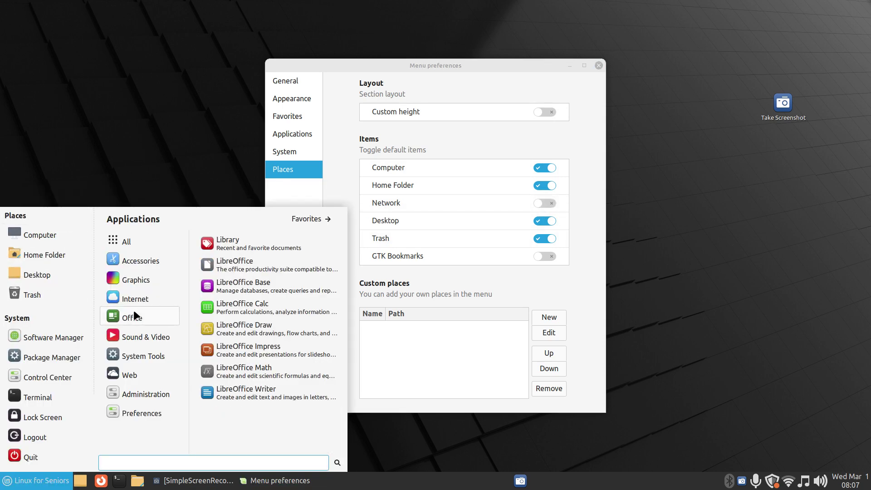
click(510, 136)
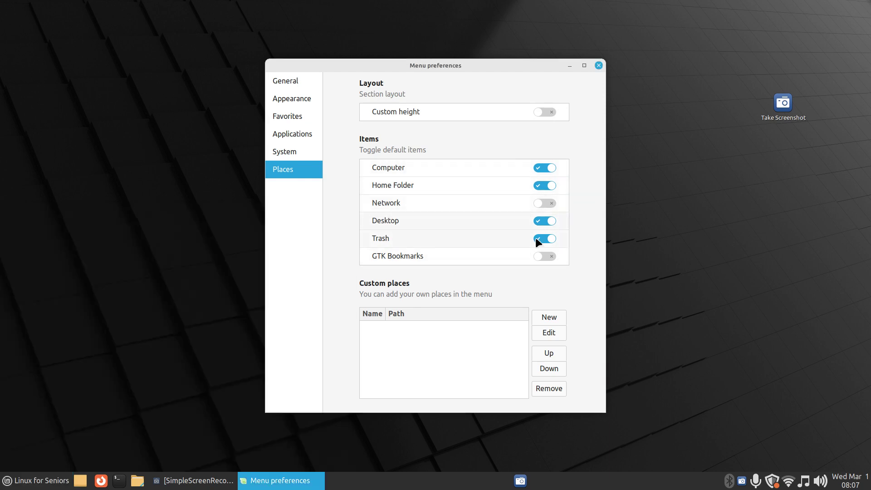
click(547, 202)
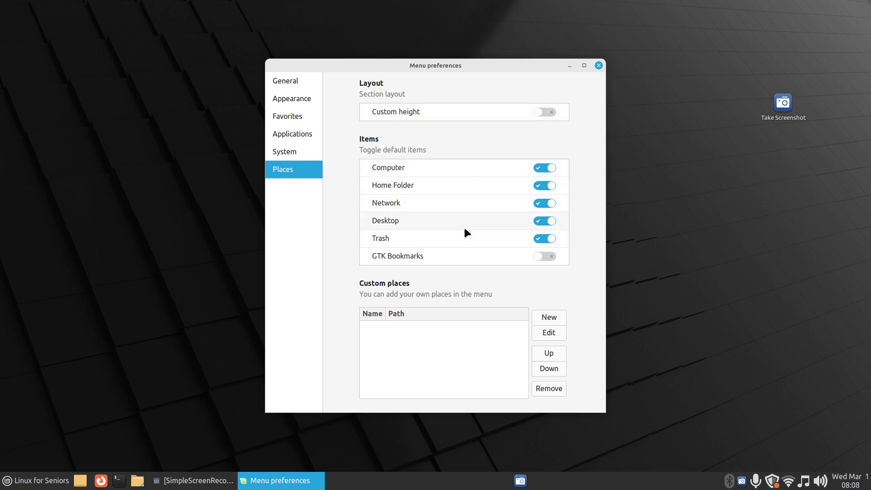
- Close the Menu preferences and check the Places section of the application menu
click(598, 67)
click(29, 483)
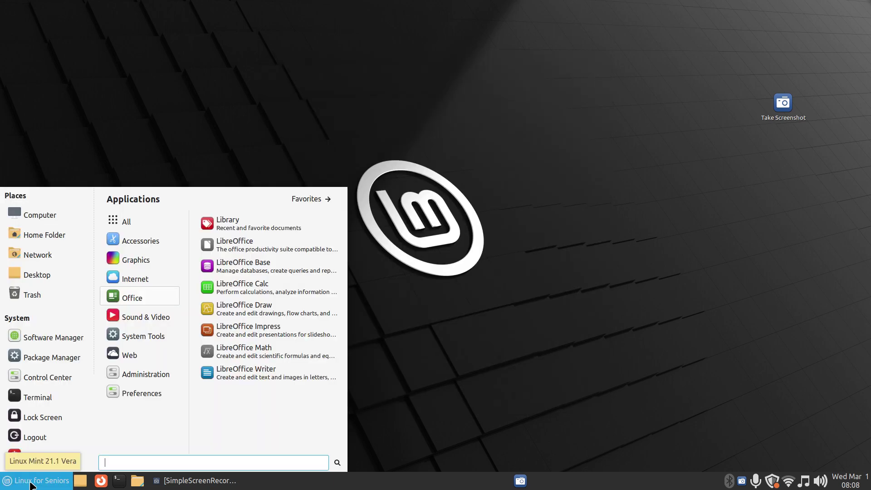
click(432, 387)
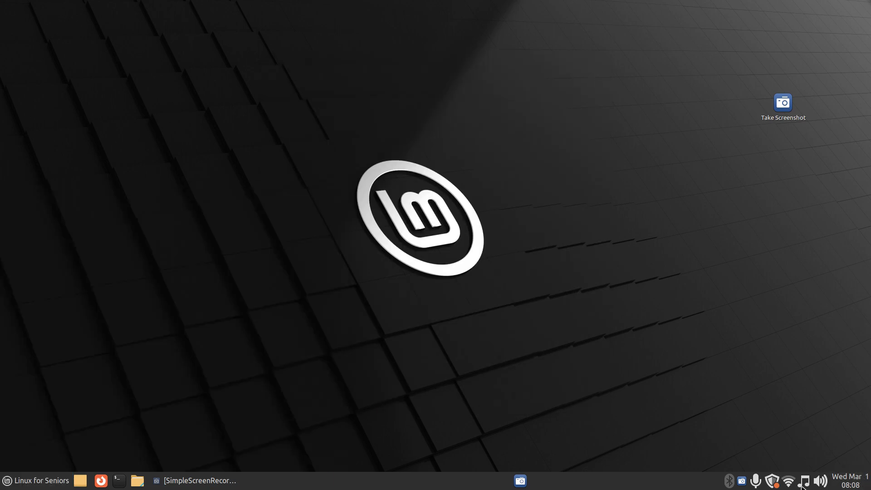
- Open the desktop background settings from the desktop and look through the Theme, Background and Fonts preferences
right_click(259, 119)
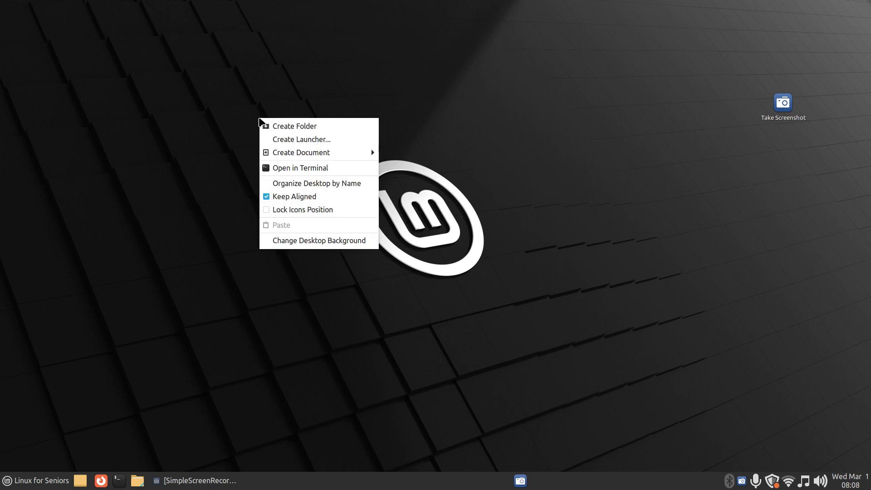
mouse_move(302, 155)
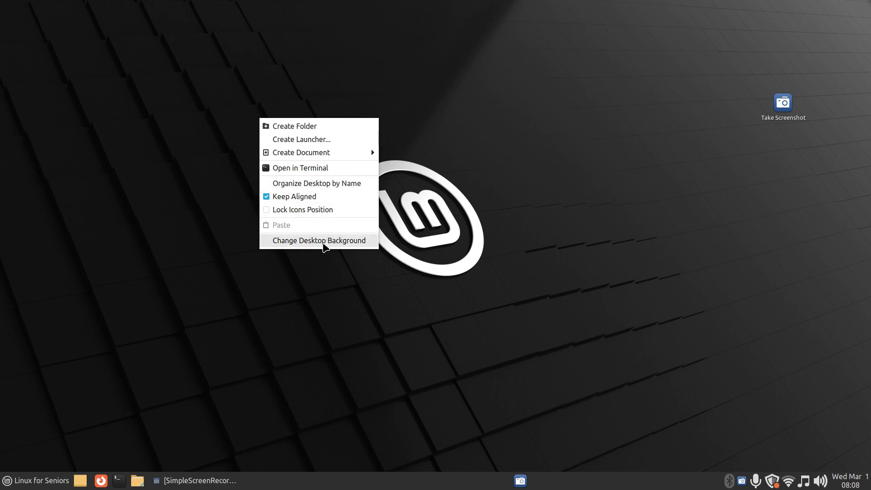
click(358, 236)
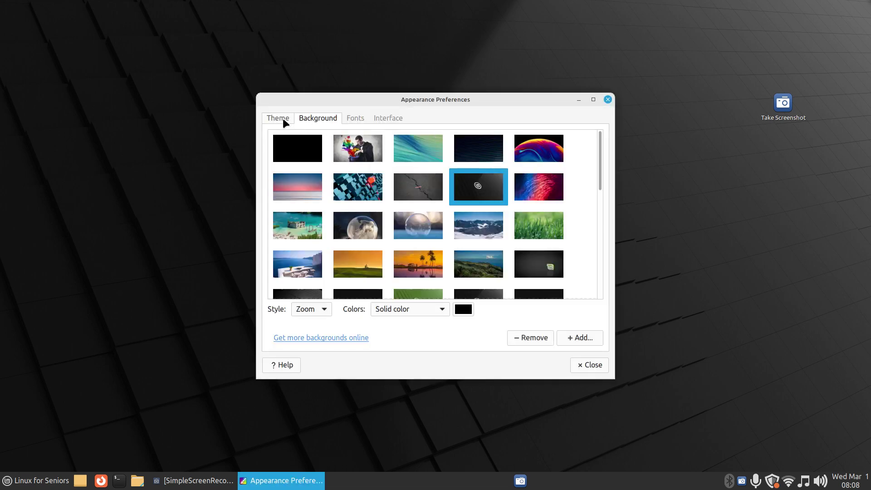
click(282, 118)
click(320, 117)
click(352, 118)
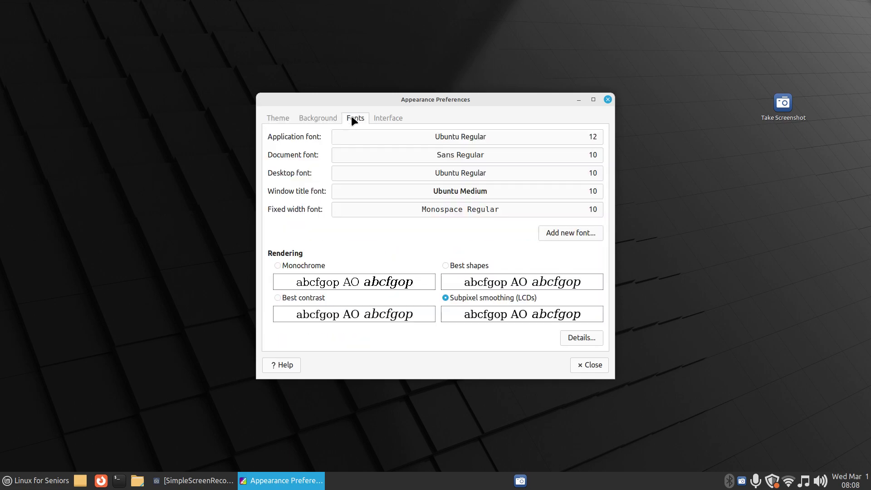
click(274, 118)
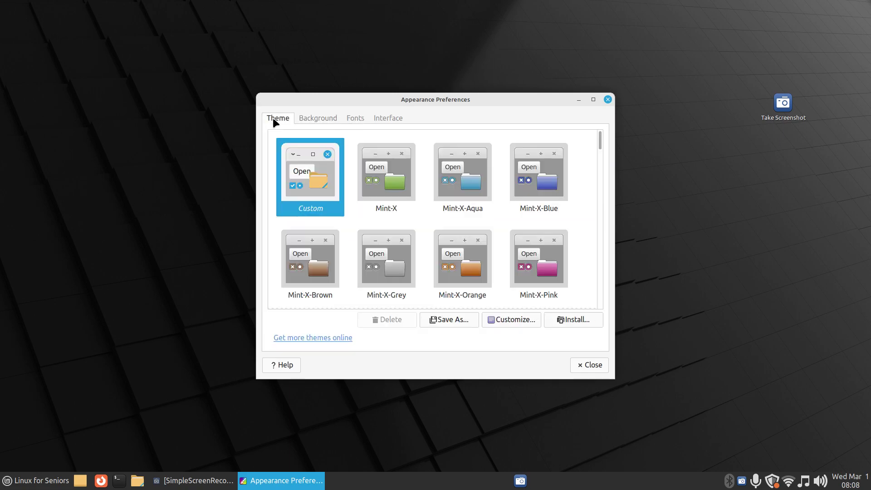
click(313, 116)
click(352, 118)
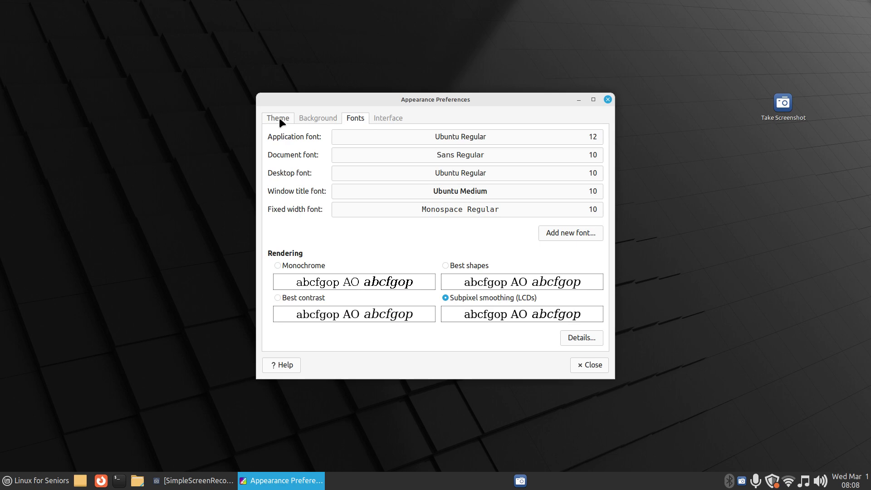
- Move the Appearance Preferences window aside and open the Take Screenshot tool beside it, set to grab the current window
drag(437, 99, 510, 90)
drag(570, 95, 415, 92)
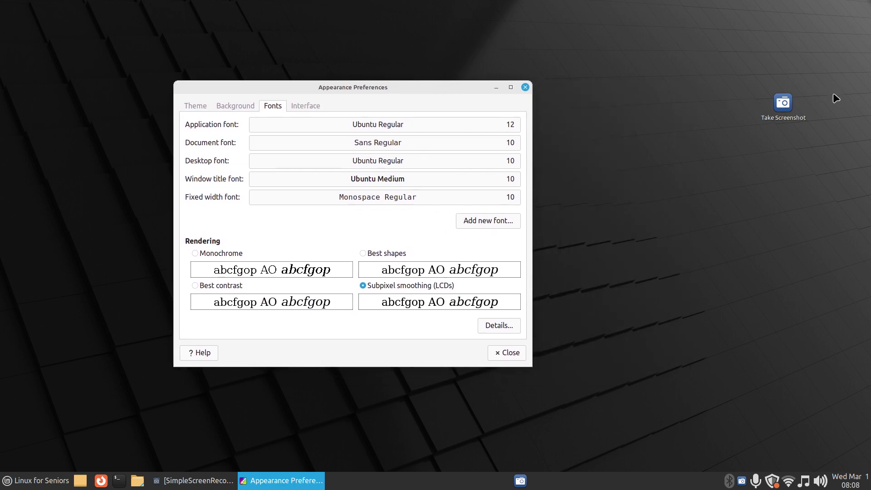
double_click(782, 104)
drag(446, 160, 724, 131)
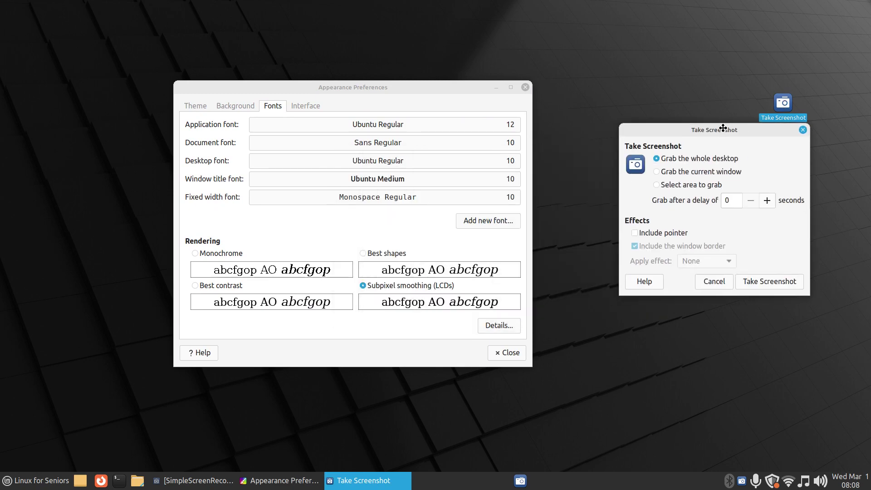
click(685, 172)
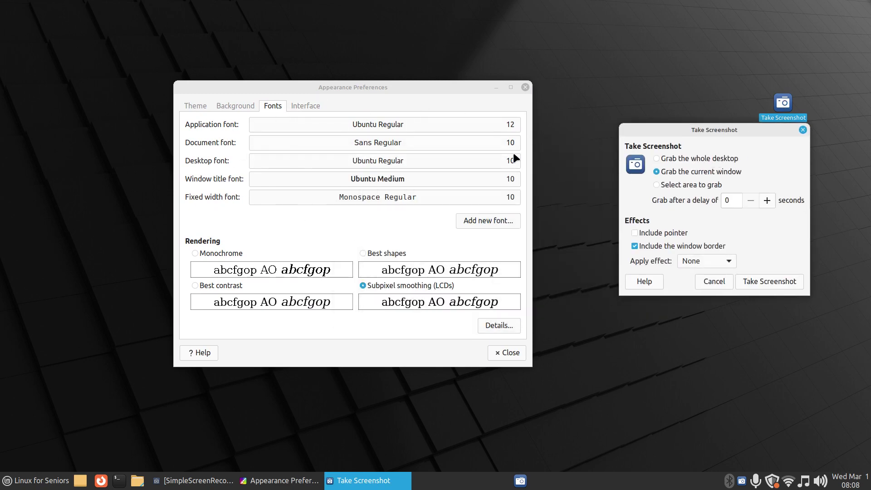
- Browse the available themes in the Appearance Preferences, and close both the preferences and the Take Screenshot window
click(194, 107)
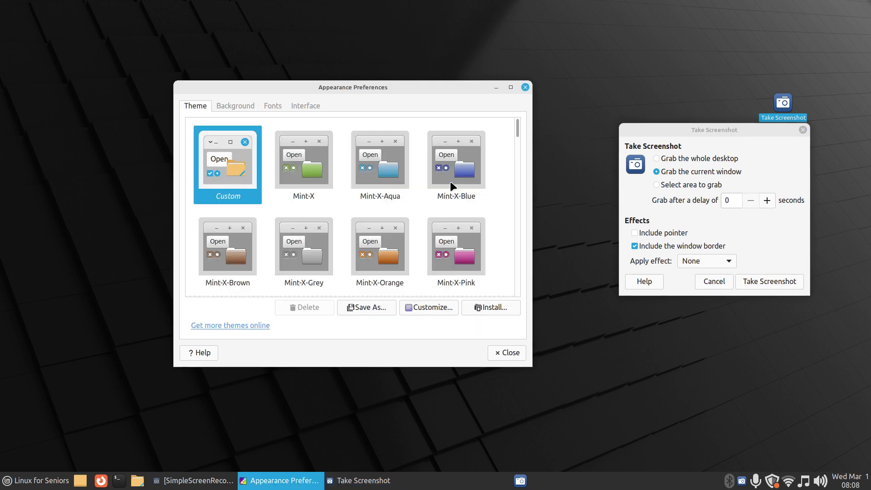
drag(518, 127, 519, 184)
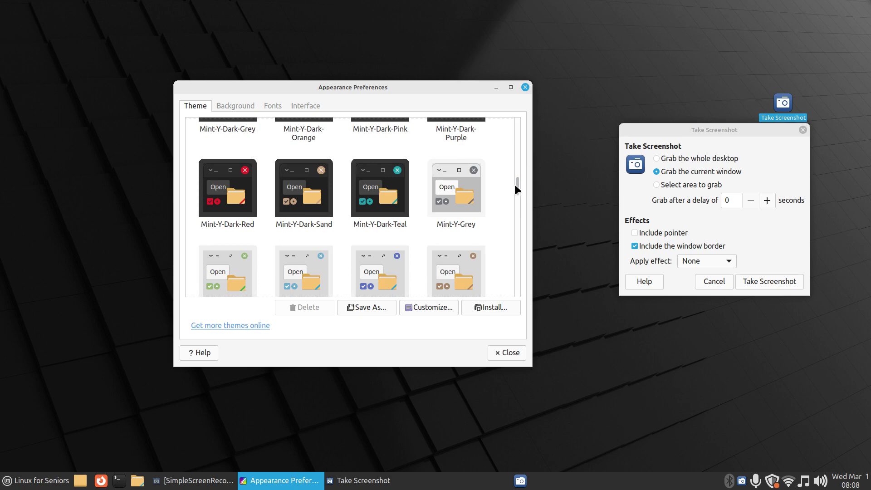
scroll(502, 195, down, 3)
scroll(501, 195, up, 3)
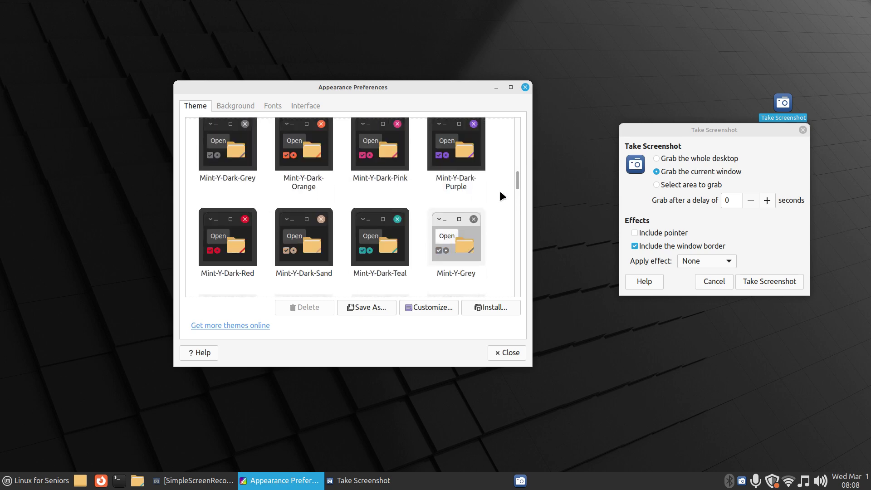
scroll(501, 195, down, 3)
scroll(501, 195, down, 5)
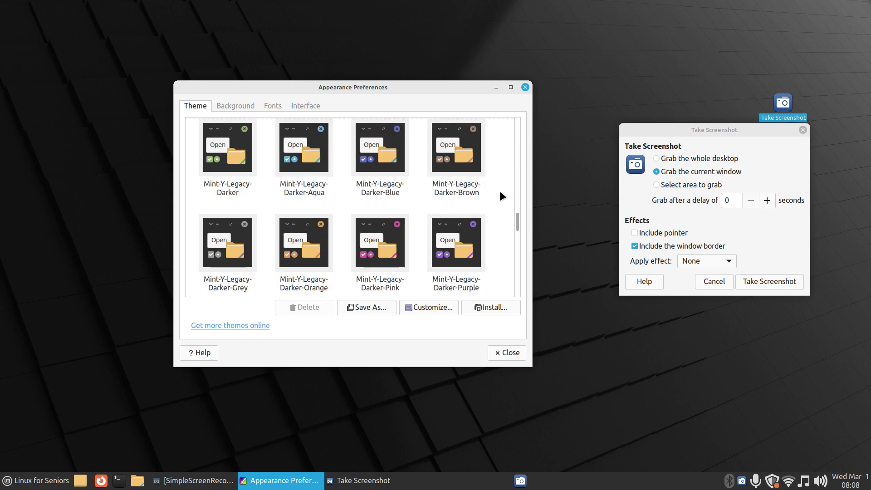
scroll(499, 189, down, 5)
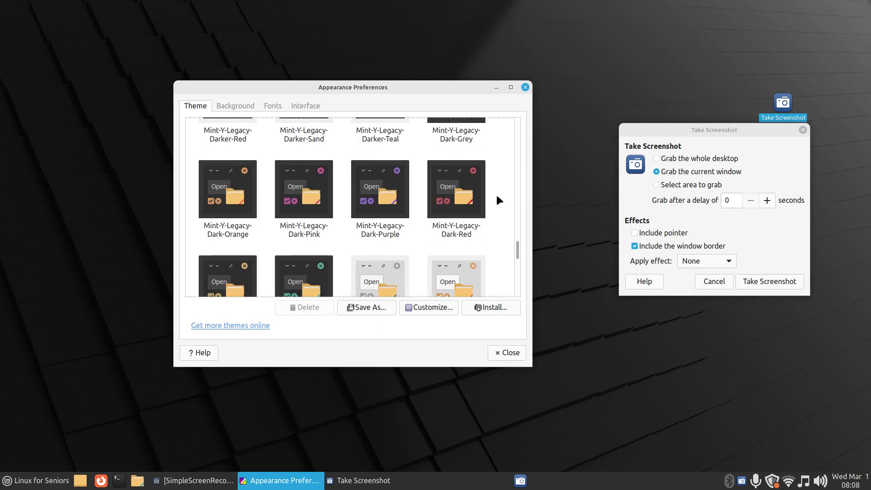
scroll(496, 192, down, 5)
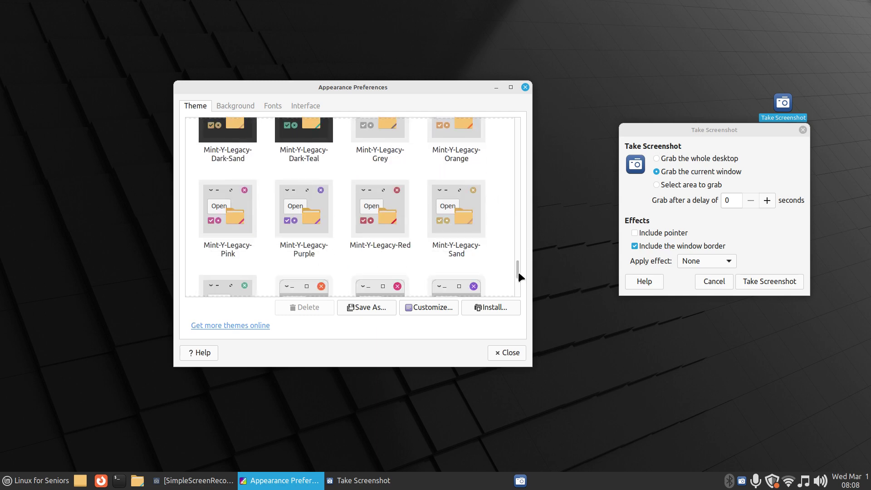
drag(518, 271, 517, 107)
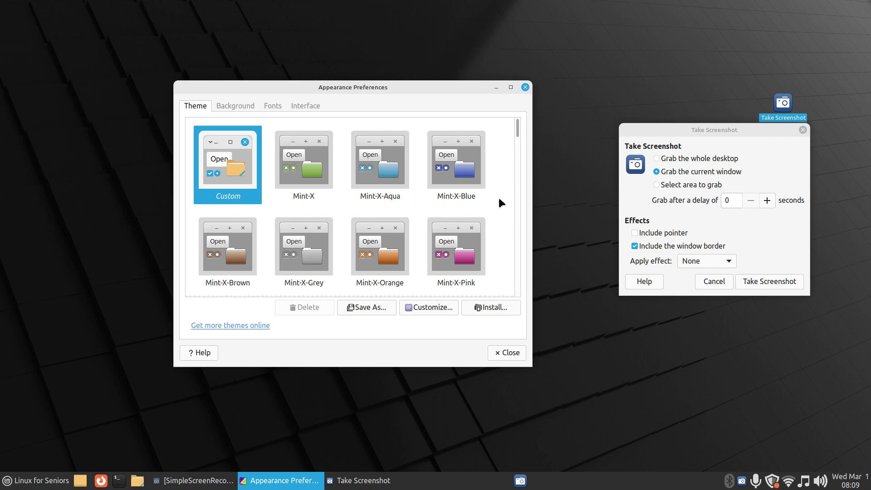
click(524, 87)
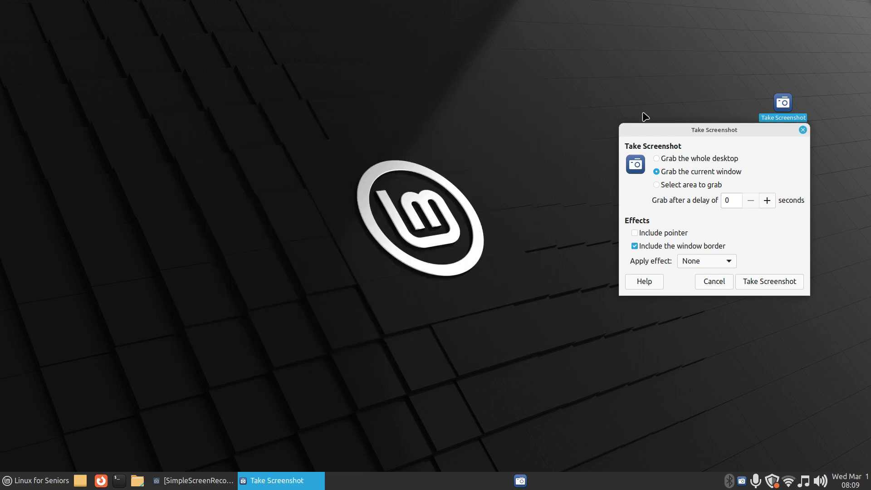
click(802, 129)
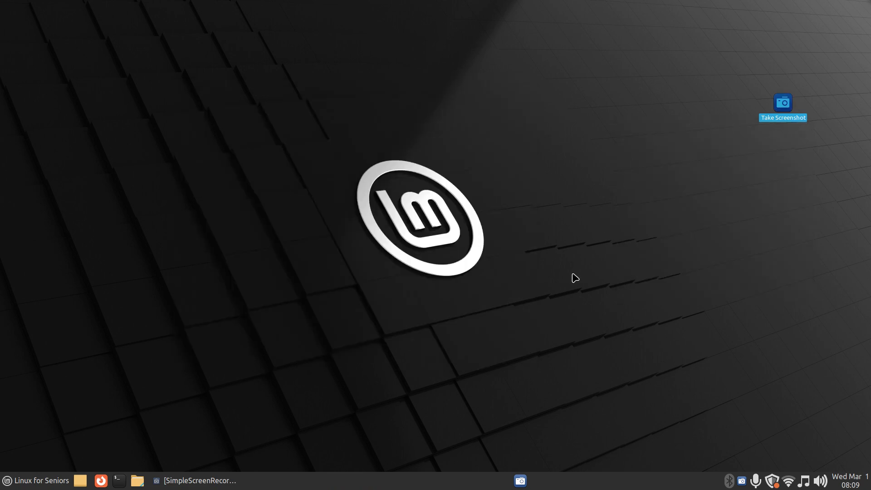